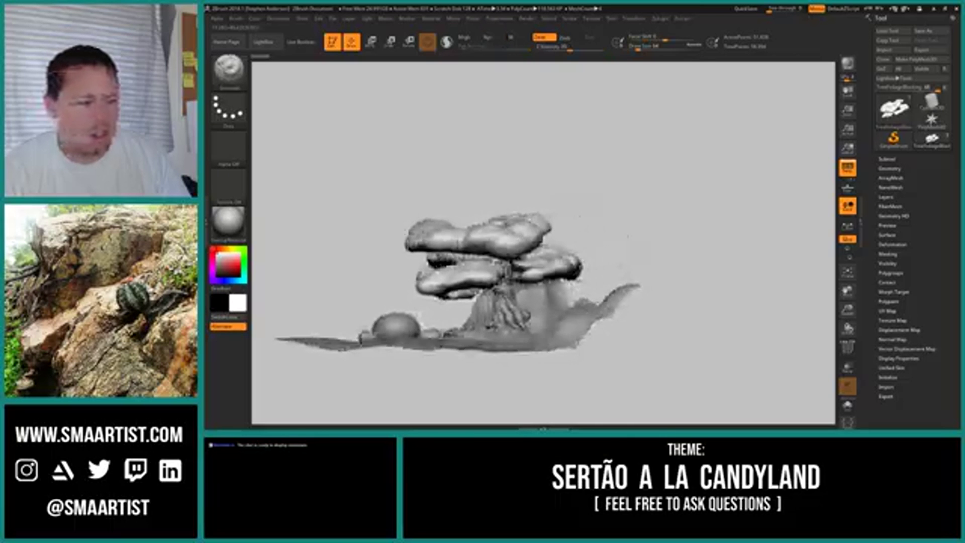
# - Show the polyframe on the tree foliage and split it into separate polygroups with Auto Groups
pyautogui.keyDown('ctrl'); pyautogui.moveTo(578, 236); pyautogui.dragTo(583, 313, button='right'); pyautogui.keyUp('ctrl')
pyautogui.moveTo(616, 22); pyautogui.dragTo(618, 73)
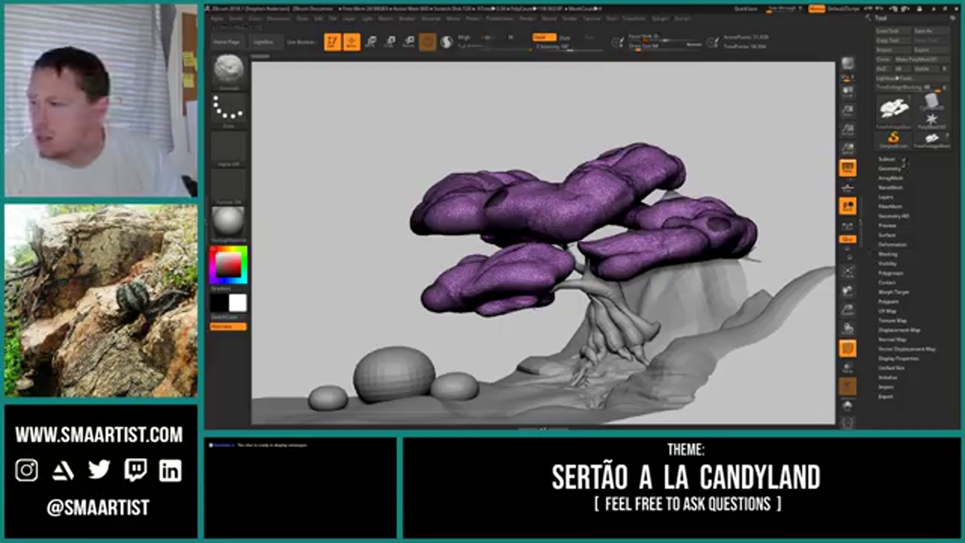
pyautogui.click(890, 273)
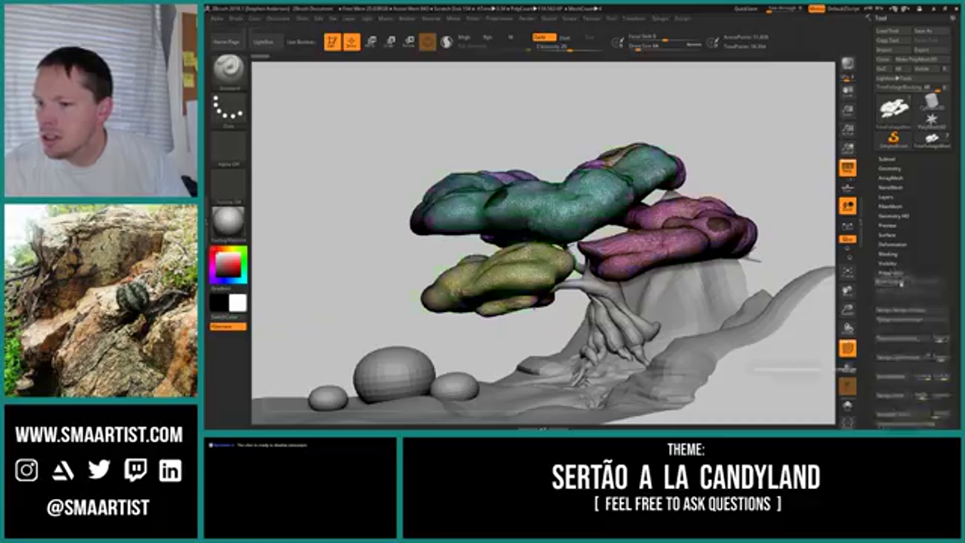
pyautogui.keyDown('alt'); pyautogui.moveTo(724, 116); pyautogui.dragTo(727, 95); pyautogui.keyUp('alt')
pyautogui.moveTo(727, 95)
pyautogui.mouseDown()
pyautogui.moveTo(825, 143)
pyautogui.moveTo(735, 105)
pyautogui.mouseUp()
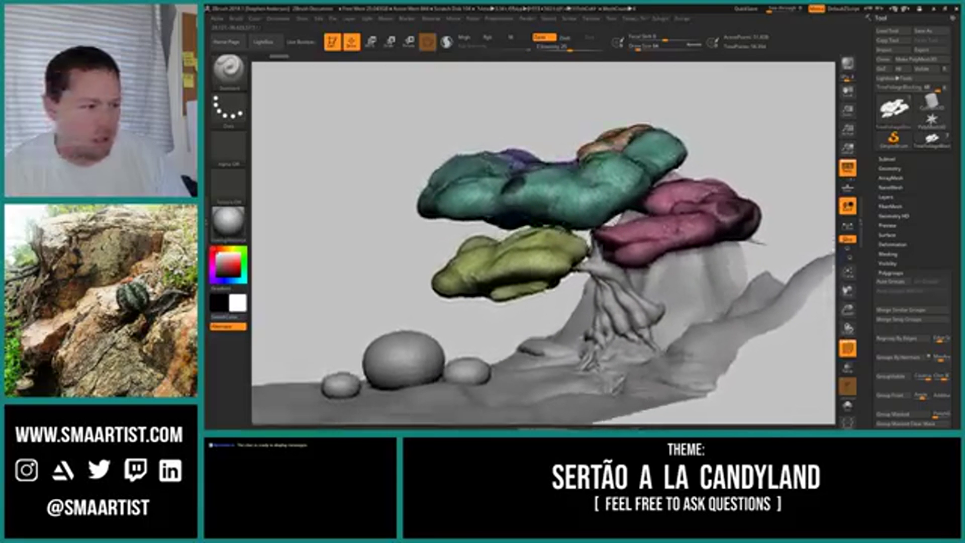
# - Mask everything except the large upper teal foliage clump and shift that clump outward with the Move gizmo
pyautogui.press('w')
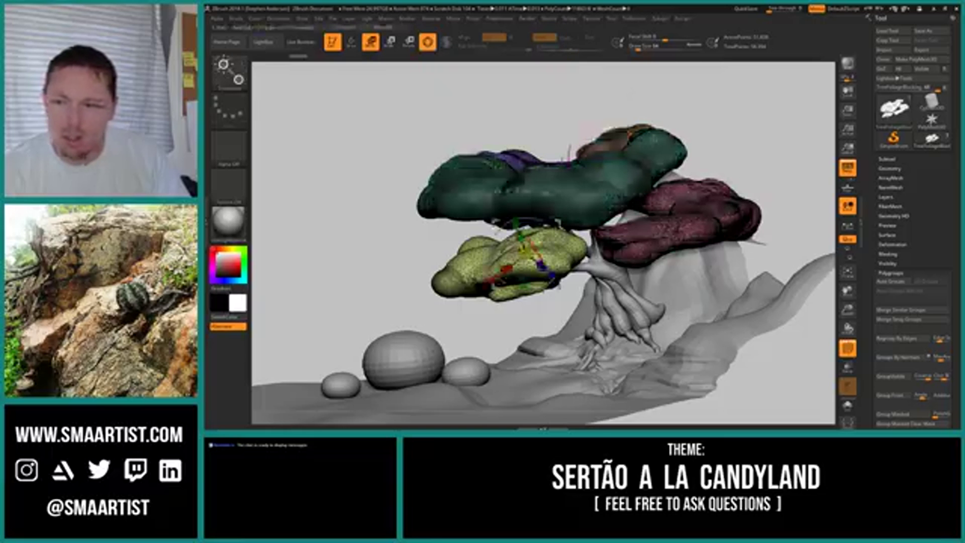
pyautogui.moveTo(729, 108)
pyautogui.keyDown('alt'); pyautogui.mouseDown()
pyautogui.moveTo(758, 105)
pyautogui.moveTo(714, 91)
pyautogui.moveTo(702, 67)
pyautogui.moveTo(716, 109)
pyautogui.mouseUp(); pyautogui.keyUp('alt')
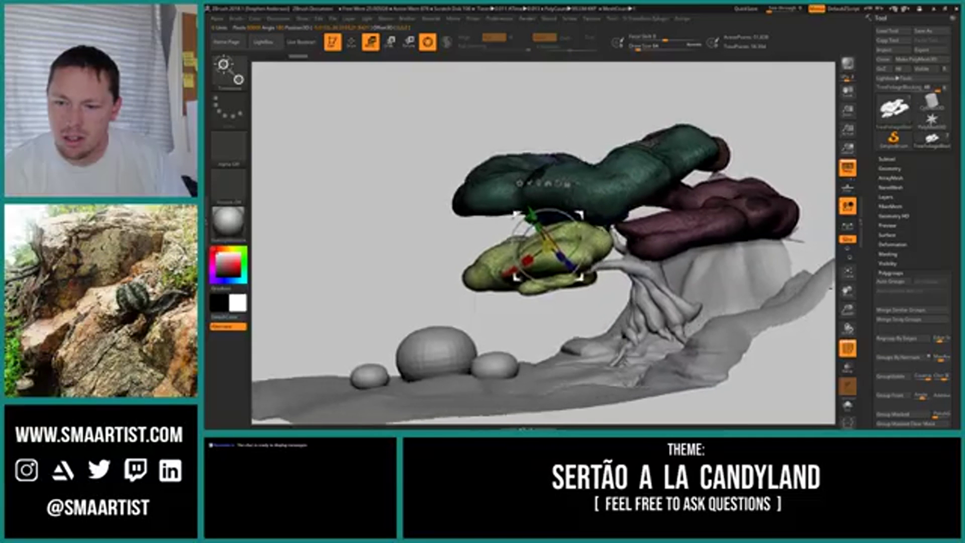
pyautogui.moveTo(392, 201); pyautogui.dragTo(372, 210)
pyautogui.keyDown('ctrl'); pyautogui.click(481, 183); pyautogui.keyUp('ctrl')
pyautogui.moveTo(512, 214); pyautogui.dragTo(474, 215)
pyautogui.moveTo(392, 222); pyautogui.dragTo(442, 292)
pyautogui.moveTo(367, 312); pyautogui.dragTo(581, 282)
pyautogui.moveTo(523, 259); pyautogui.dragTo(533, 246)
# - Pull the teal foliage clump outward with a large Move brush and refine its bend at a draw size of 130
pyautogui.press('b')
pyautogui.press('m')
pyautogui.press('v')
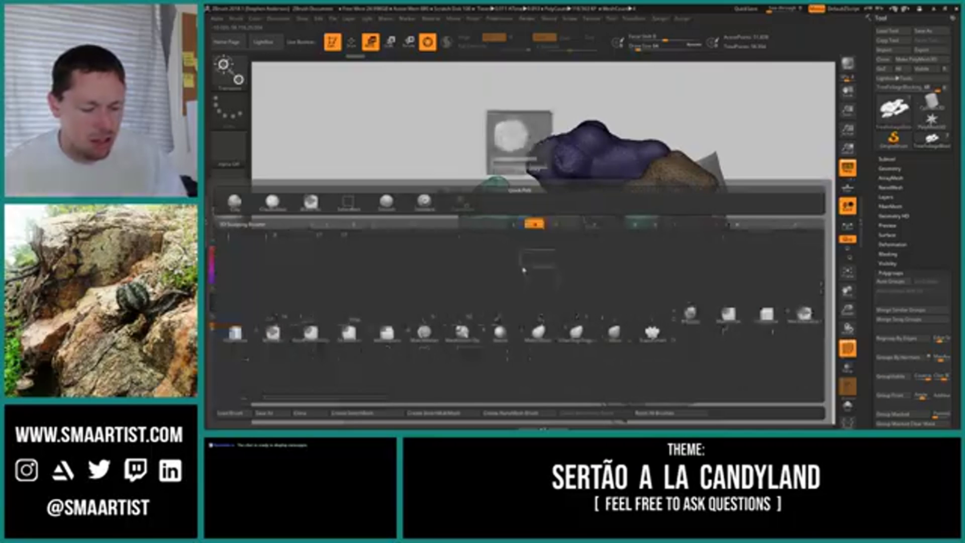
pyautogui.press('s')
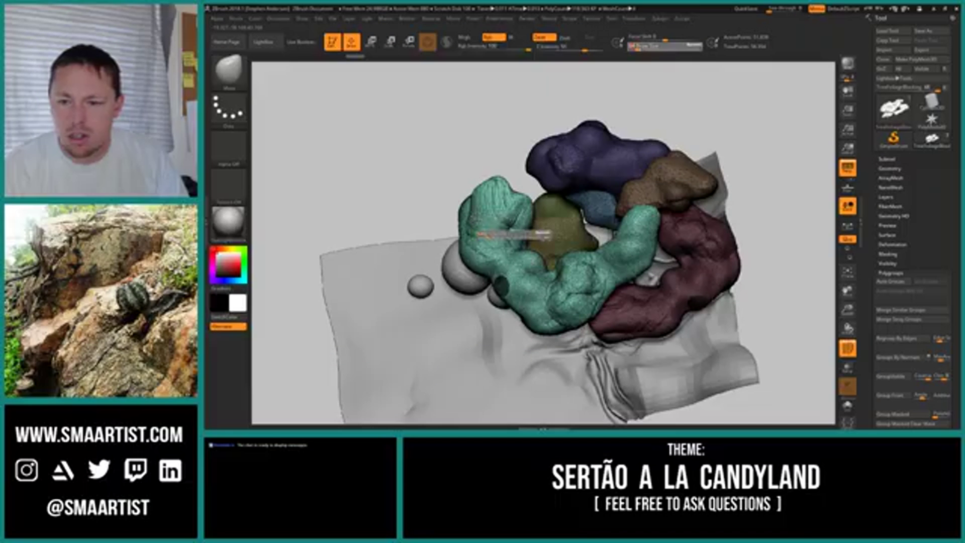
pyautogui.click(698, 49)
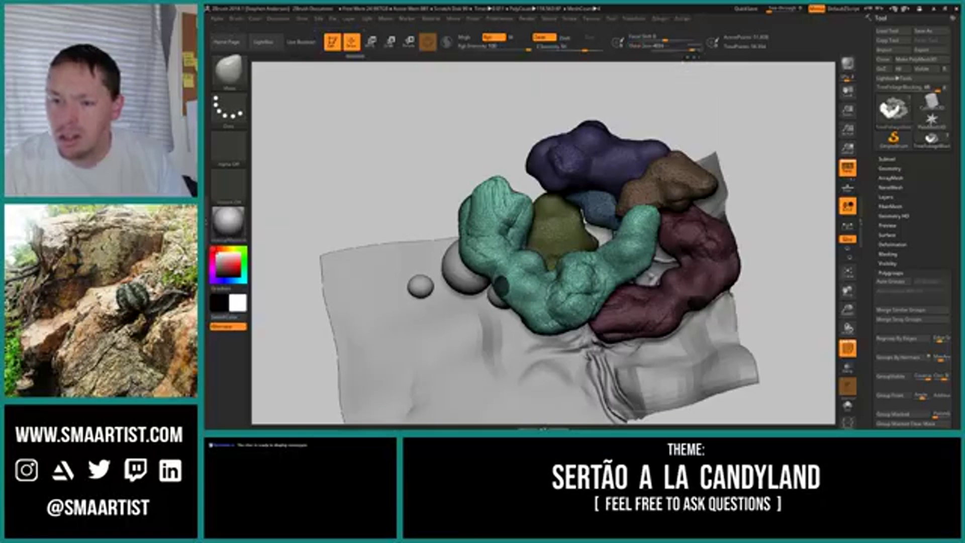
pyautogui.press('s')
pyautogui.moveTo(484, 228)
pyautogui.mouseDown()
pyautogui.moveTo(443, 228)
pyautogui.moveTo(489, 229)
pyautogui.mouseUp()
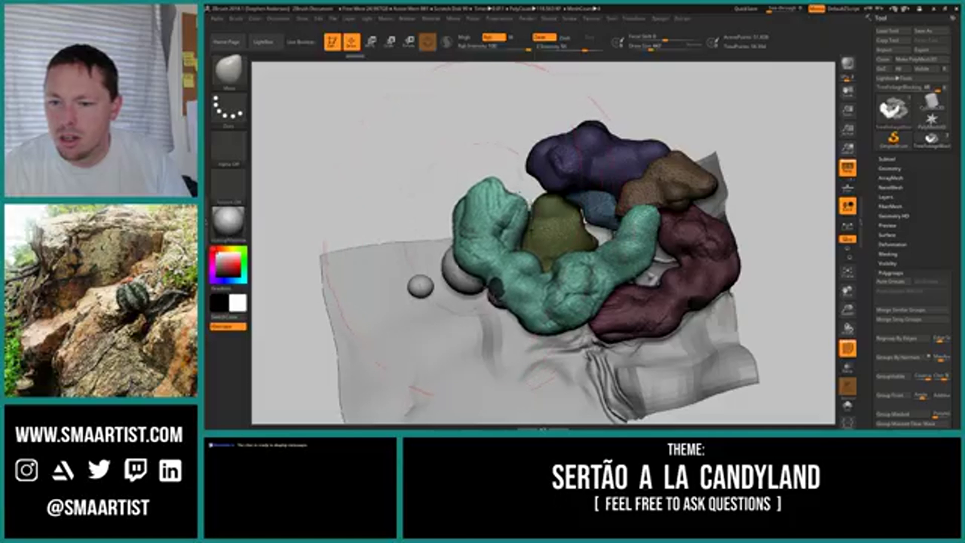
pyautogui.moveTo(487, 229); pyautogui.dragTo(483, 238, button='right')
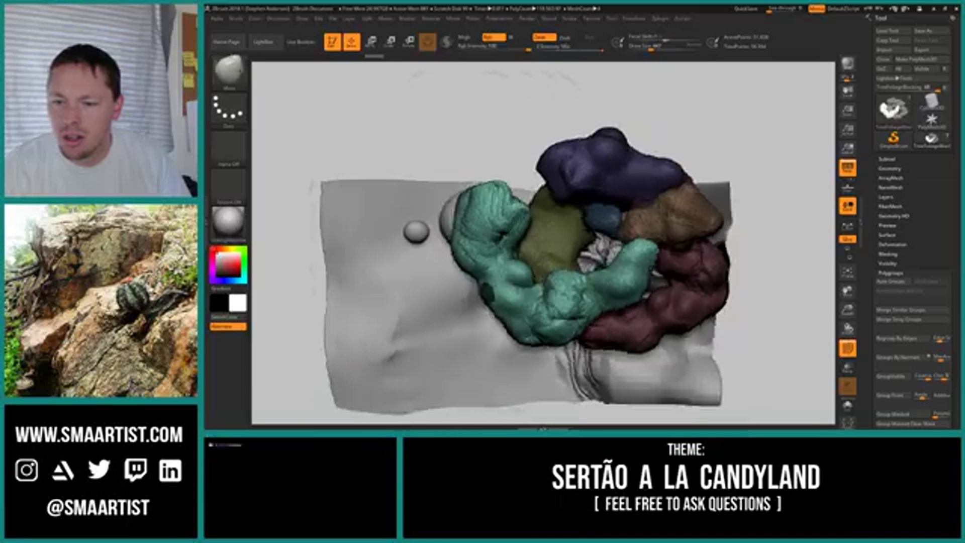
pyautogui.moveTo(467, 230); pyautogui.dragTo(453, 229)
pyautogui.press('s')
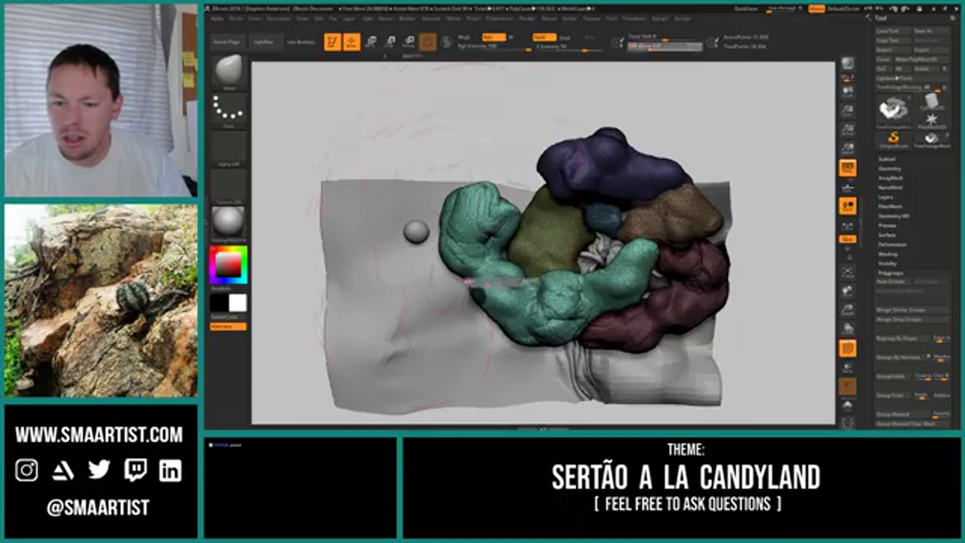
pyautogui.moveTo(497, 282); pyautogui.dragTo(482, 284)
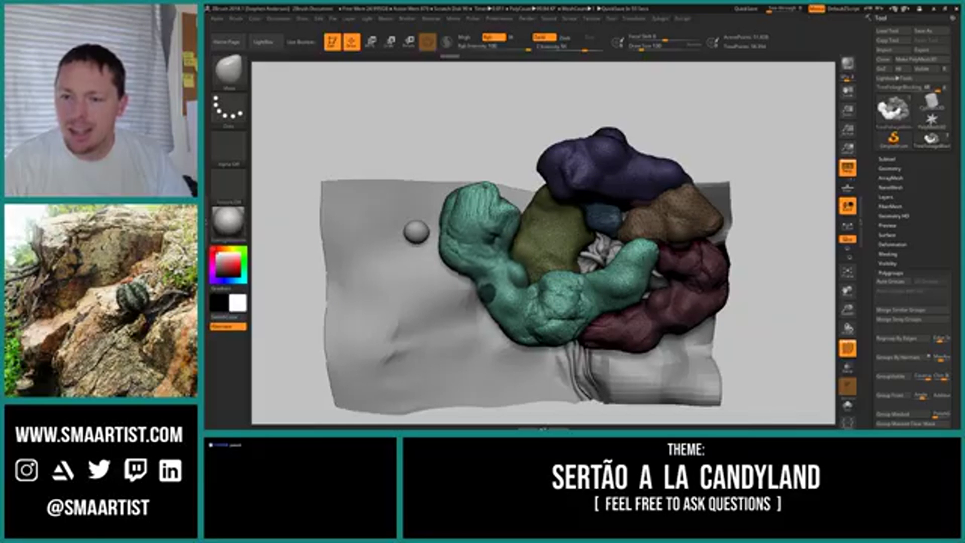
# - Clear the mask, isolate the purple foliage clump with a new one, and move it outward and slightly upward
pyautogui.moveTo(453, 145)
pyautogui.mouseDown(button='right')
pyautogui.moveTo(528, 94)
pyautogui.moveTo(521, 82)
pyautogui.moveTo(511, 206)
pyautogui.moveTo(489, 190)
pyautogui.moveTo(439, 254)
pyautogui.moveTo(463, 261)
pyautogui.moveTo(467, 201)
pyautogui.moveTo(553, 252)
pyautogui.moveTo(654, 244)
pyautogui.mouseUp(button='right')
pyautogui.moveTo(370, 313); pyautogui.dragTo(427, 211, button='right')
pyautogui.moveTo(488, 250); pyautogui.dragTo(540, 249, button='right')
pyautogui.moveTo(392, 183); pyautogui.dragTo(437, 272, button='right')
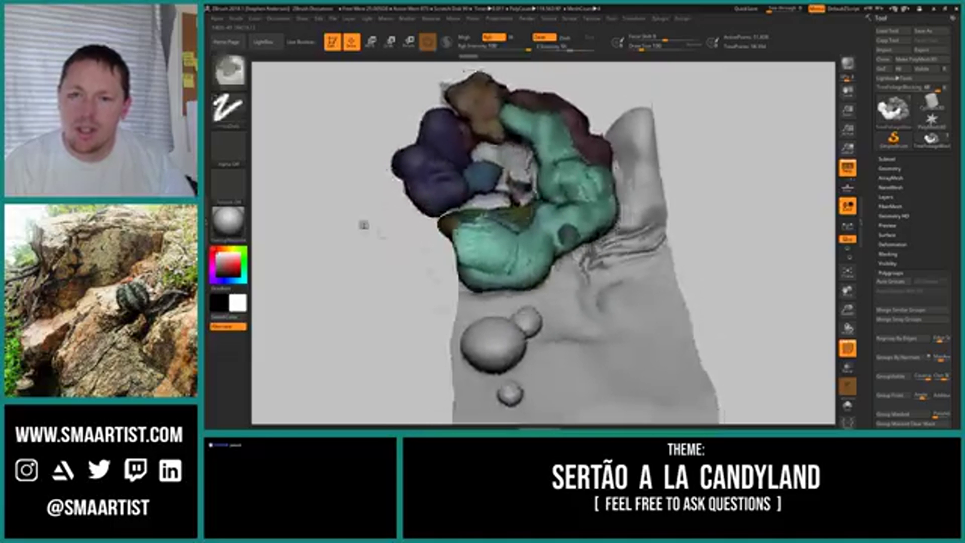
pyautogui.keyDown('ctrl'); pyautogui.moveTo(364, 226); pyautogui.dragTo(383, 242); pyautogui.keyUp('ctrl')
pyautogui.moveTo(392, 201)
pyautogui.mouseDown(button='right')
pyautogui.moveTo(419, 232)
pyautogui.moveTo(420, 218)
pyautogui.moveTo(417, 277)
pyautogui.mouseUp(button='right')
pyautogui.press('w')
pyautogui.keyDown('ctrl'); pyautogui.click(427, 211); pyautogui.keyUp('ctrl')
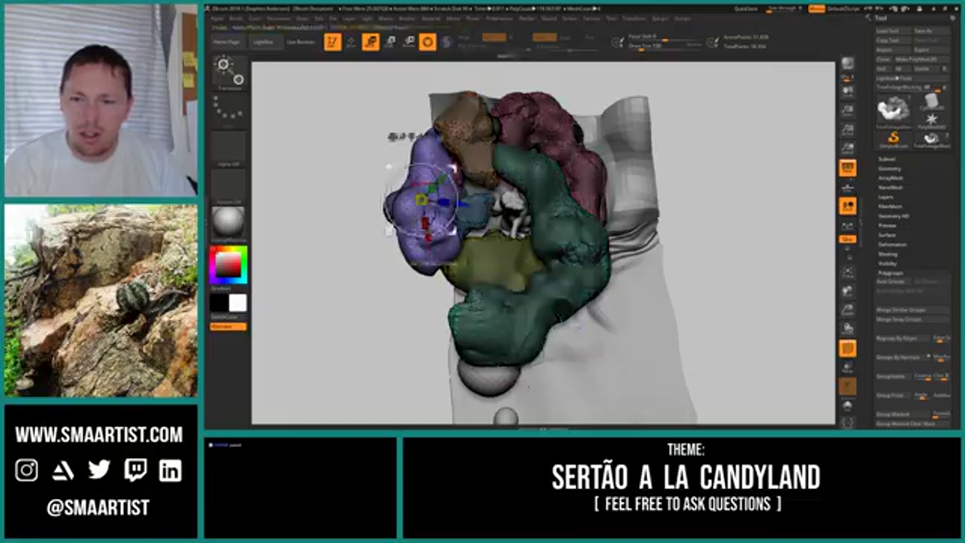
pyautogui.moveTo(460, 204); pyautogui.dragTo(430, 202)
pyautogui.moveTo(430, 202); pyautogui.dragTo(429, 92, button='right')
pyautogui.moveTo(411, 139); pyautogui.dragTo(410, 133)
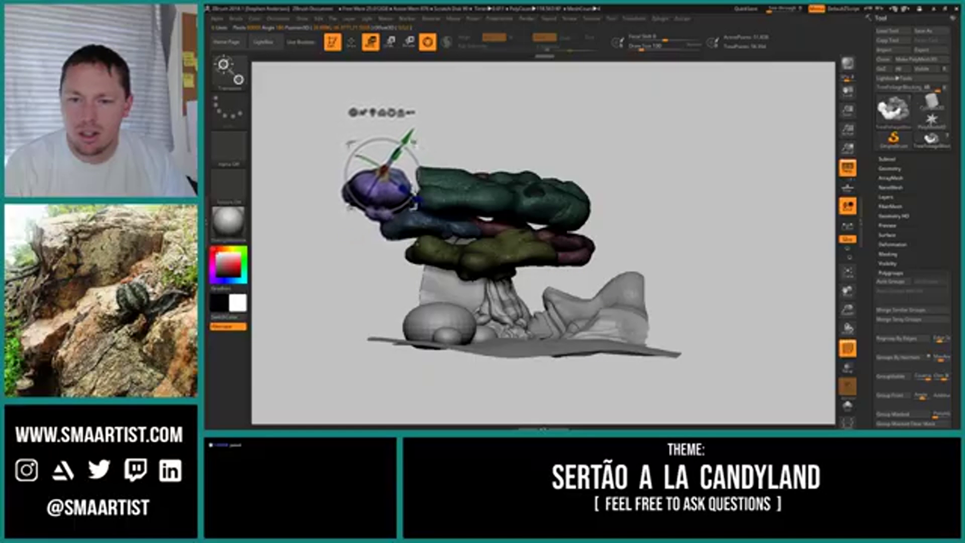
pyautogui.moveTo(442, 215); pyautogui.dragTo(471, 146, button='right')
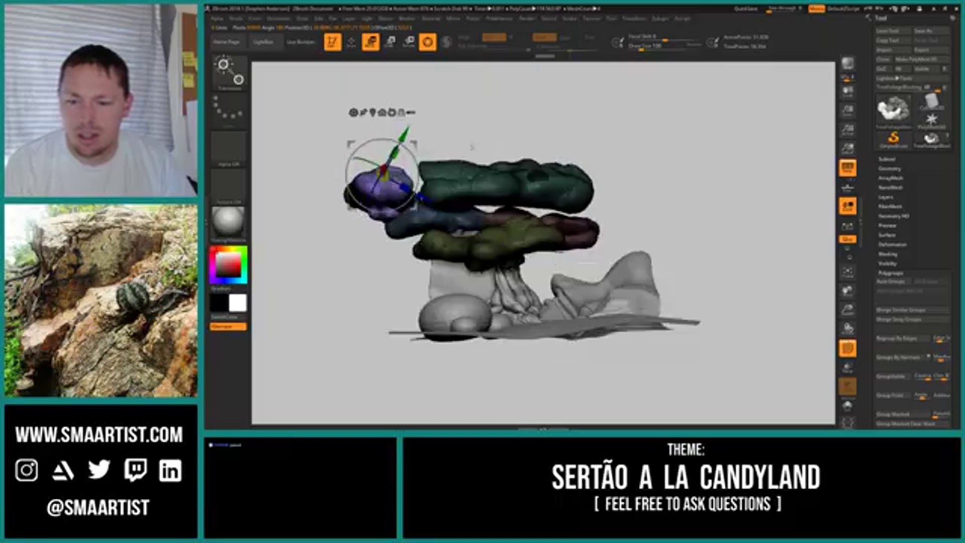
# - Make the tree trunk the active subtool, ghost the other subtools with transparency, and clear the trunk's mask
pyautogui.keyDown('alt'); pyautogui.click(510, 292); pyautogui.keyUp('alt')
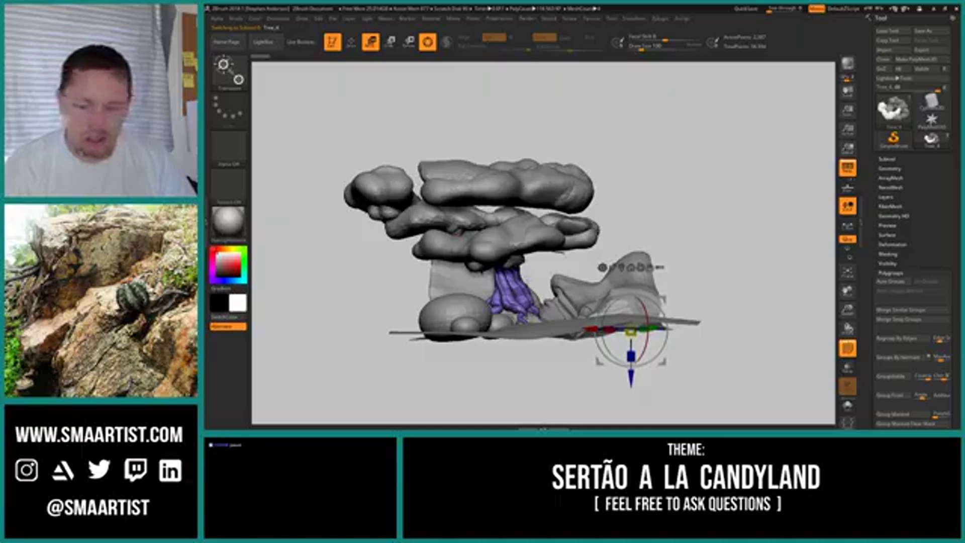
pyautogui.click(848, 368)
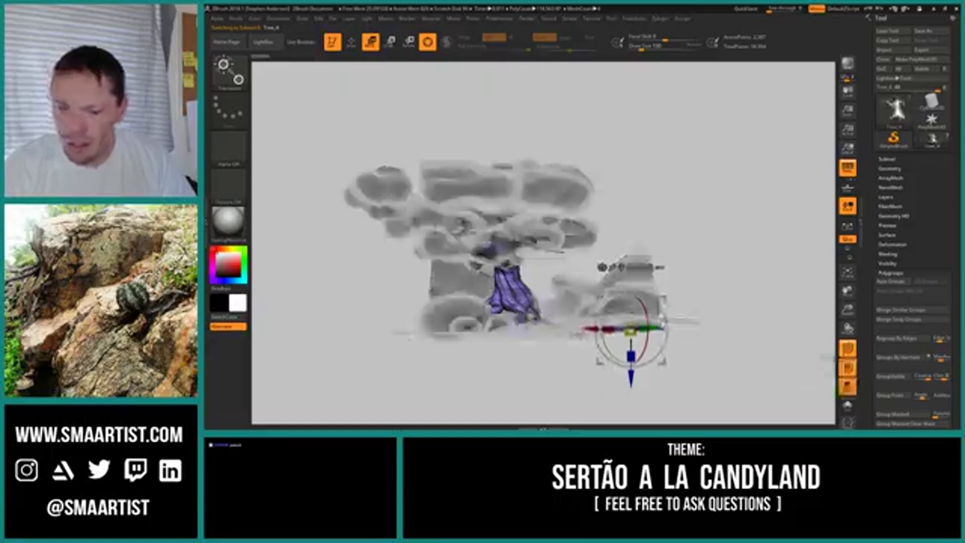
pyautogui.press('ctrl')
pyautogui.keyDown('ctrl'); pyautogui.moveTo(558, 278); pyautogui.dragTo(403, 381); pyautogui.keyUp('ctrl')
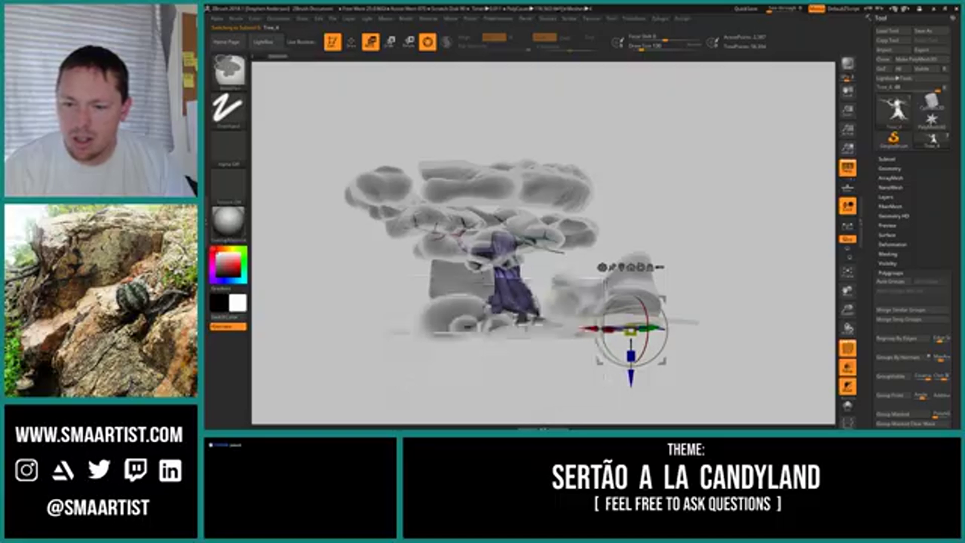
pyautogui.click(621, 267)
pyautogui.keyDown('ctrl'); pyautogui.moveTo(638, 222); pyautogui.dragTo(664, 241); pyautogui.keyUp('ctrl')
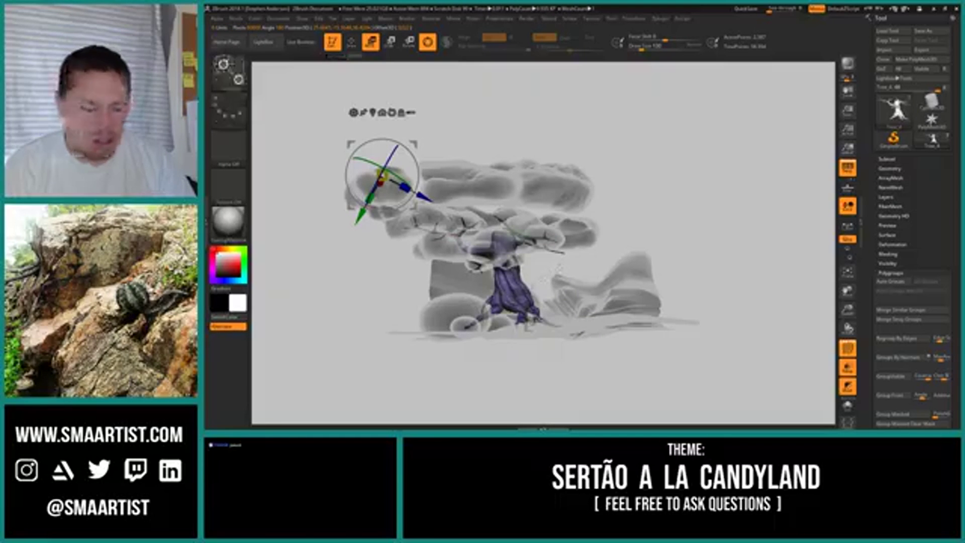
# - Adjust the tree trunk beneath the canopy with a vertical Transpose line running down through it
pyautogui.press('y')
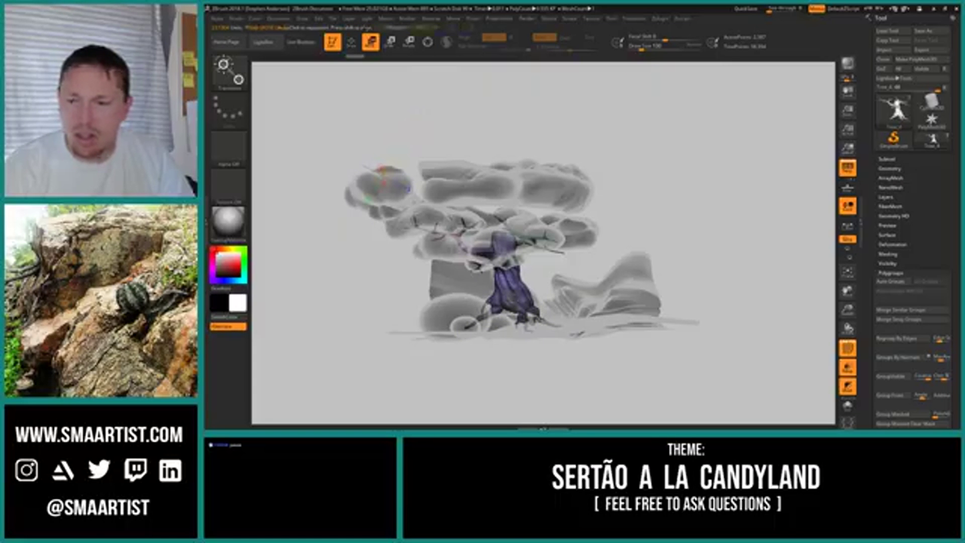
pyautogui.moveTo(501, 175); pyautogui.dragTo(501, 334)
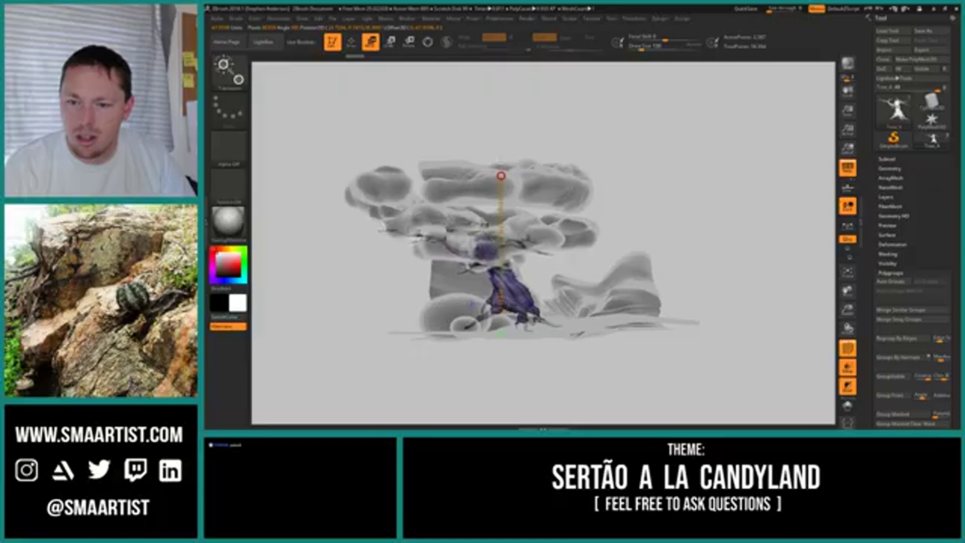
pyautogui.moveTo(502, 333)
pyautogui.mouseDown(button='right')
pyautogui.moveTo(457, 334)
pyautogui.moveTo(412, 349)
pyautogui.moveTo(523, 318)
pyautogui.moveTo(523, 358)
pyautogui.moveTo(392, 350)
pyautogui.mouseUp(button='right')
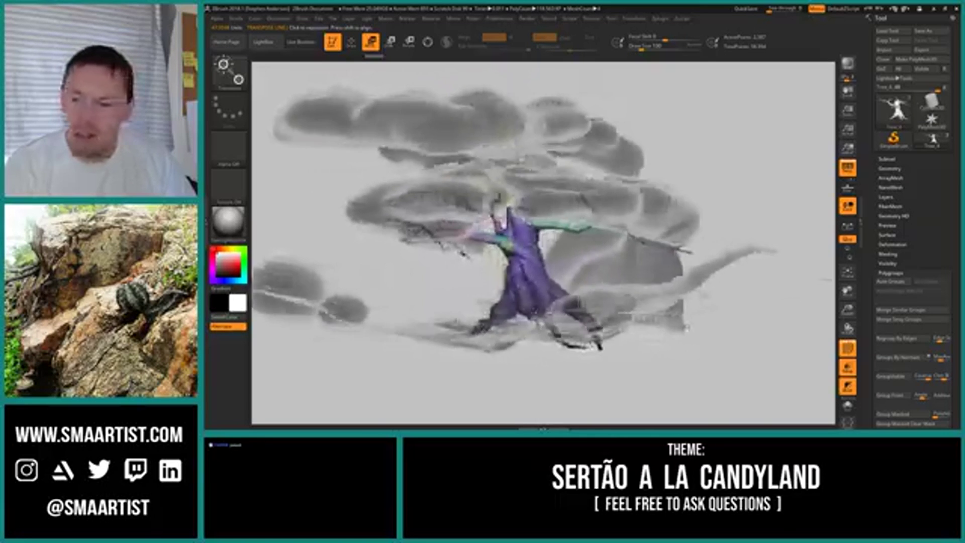
pyautogui.moveTo(686, 327)
pyautogui.mouseDown(button='right')
pyautogui.moveTo(508, 332)
pyautogui.moveTo(698, 325)
pyautogui.moveTo(696, 297)
pyautogui.moveTo(679, 332)
pyautogui.moveTo(689, 299)
pyautogui.mouseUp(button='right')
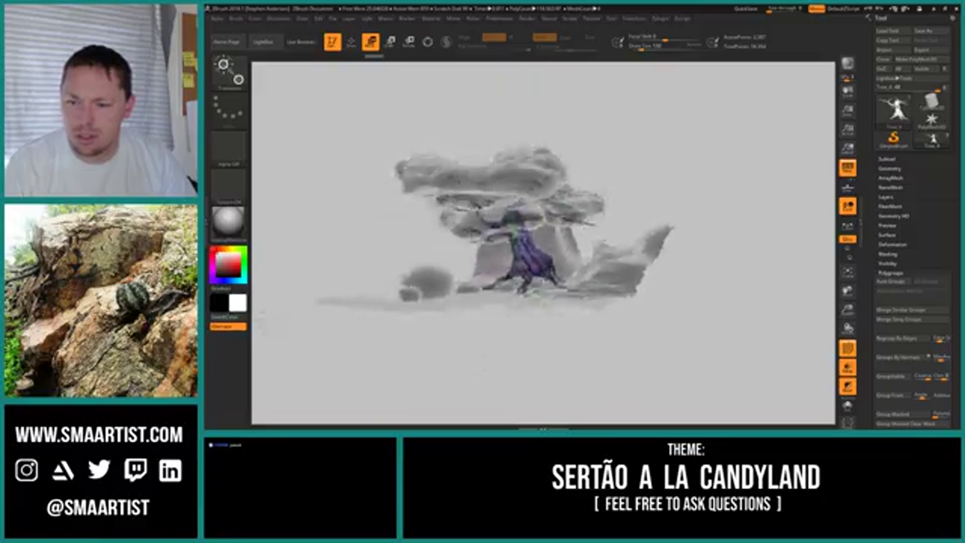
# - Make the foliage active again, mask everything except the lower olive clump, and adjust its placement with Transpose
pyautogui.keyDown('alt'); pyautogui.click(596, 192); pyautogui.keyUp('alt')
pyautogui.moveTo(595, 192); pyautogui.dragTo(654, 189, button='right')
pyautogui.press('q')
pyautogui.keyDown('ctrl'); pyautogui.click(598, 202); pyautogui.keyUp('ctrl')
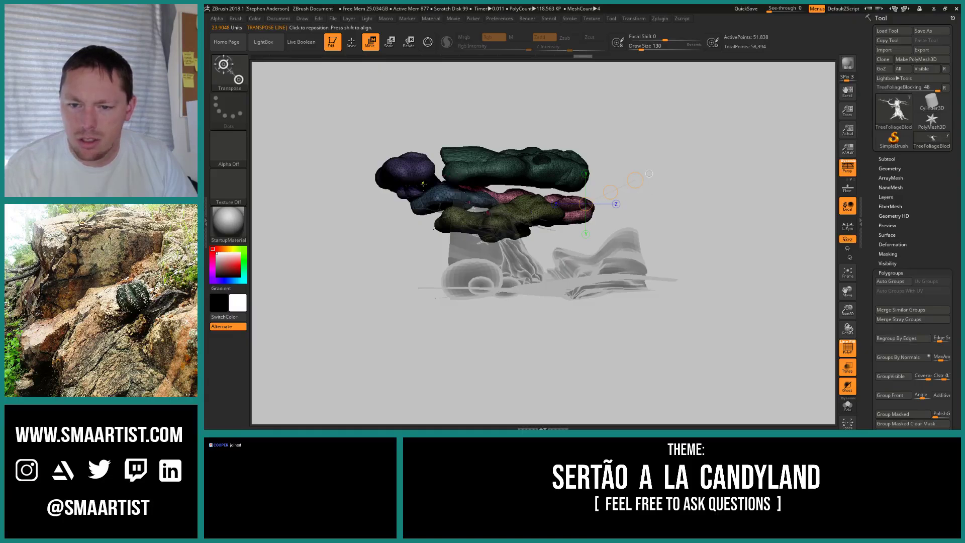
pyautogui.moveTo(423, 184); pyautogui.dragTo(429, 206, button='right')
pyautogui.keyDown('ctrl'); pyautogui.click(551, 229); pyautogui.keyUp('ctrl')
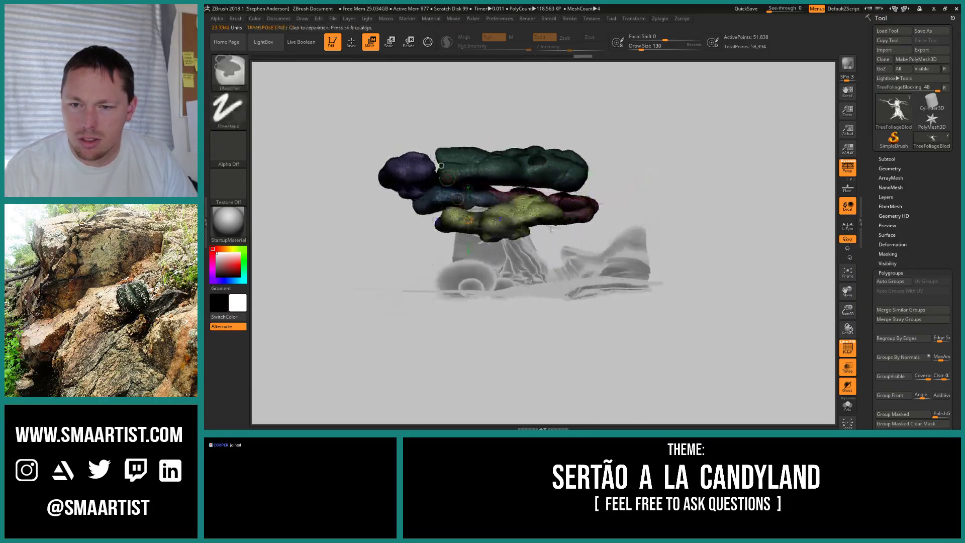
pyautogui.moveTo(441, 166); pyautogui.dragTo(464, 150, button='right')
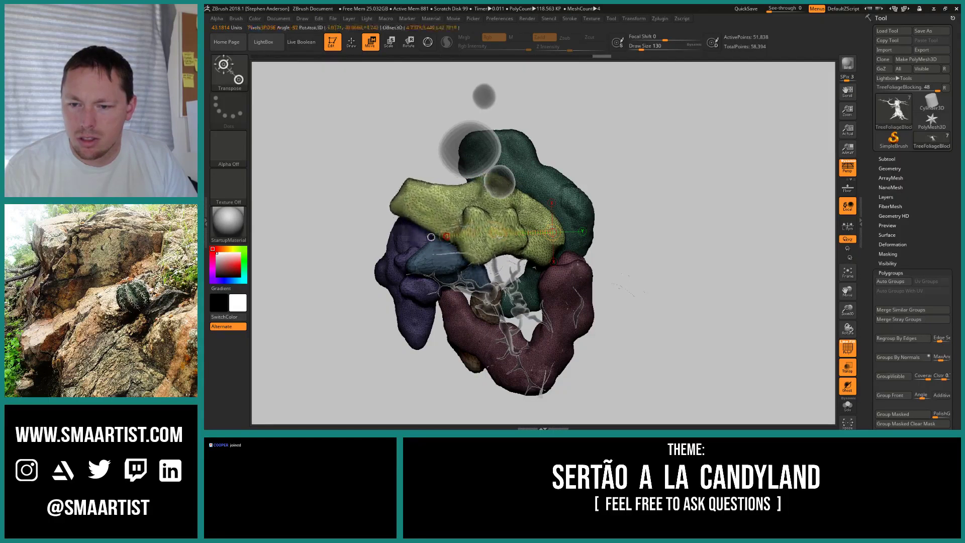
pyautogui.moveTo(431, 237); pyautogui.dragTo(645, 265, button='right')
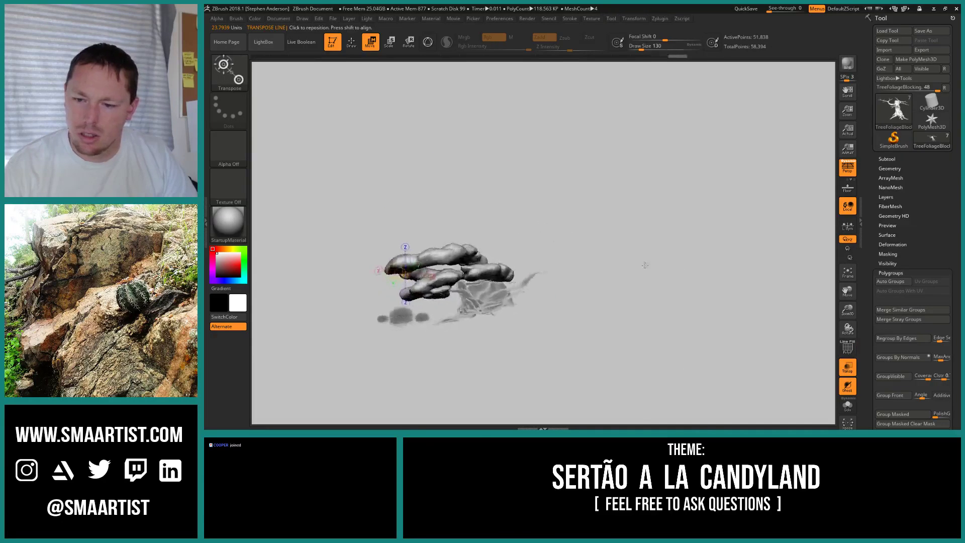
# - Turn off subtool transparency and return to draw mode to choose a sculpting brush for the foliage
pyautogui.click(848, 367)
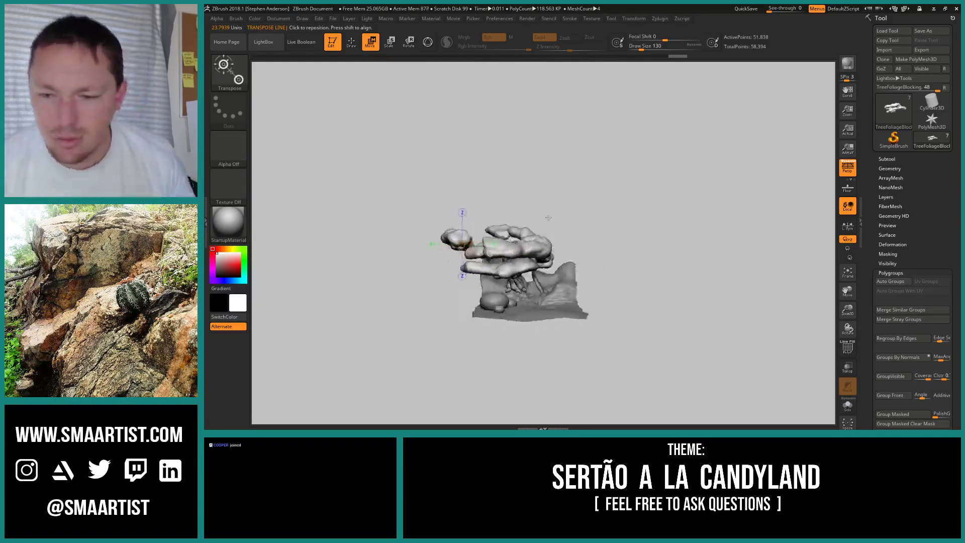
pyautogui.press('q')
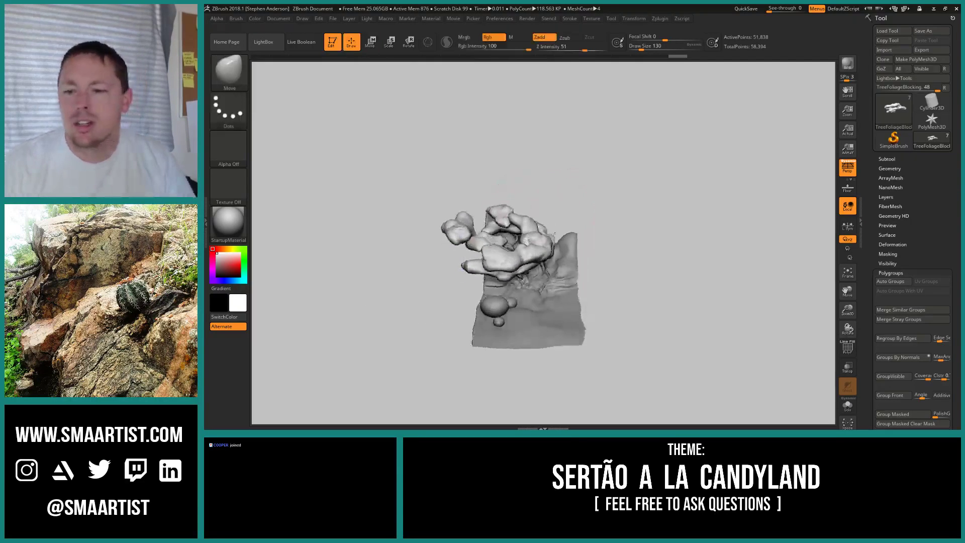
pyautogui.moveTo(527, 269)
pyautogui.mouseDown(button='right')
pyautogui.moveTo(509, 233)
pyautogui.moveTo(495, 277)
pyautogui.moveTo(524, 236)
pyautogui.moveTo(538, 276)
pyautogui.moveTo(513, 252)
pyautogui.moveTo(497, 203)
pyautogui.moveTo(499, 258)
pyautogui.moveTo(536, 258)
pyautogui.moveTo(496, 254)
pyautogui.mouseUp(button='right')
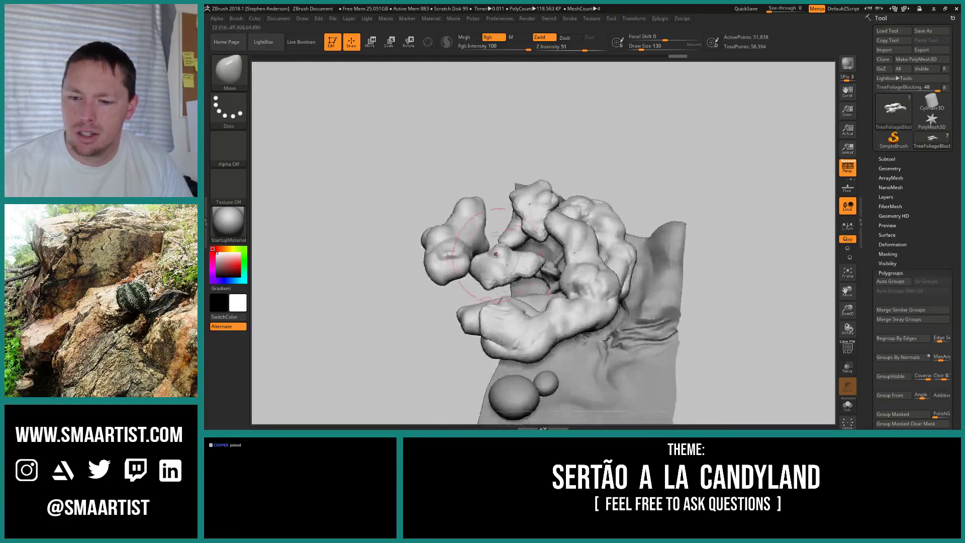
pyautogui.press('b')
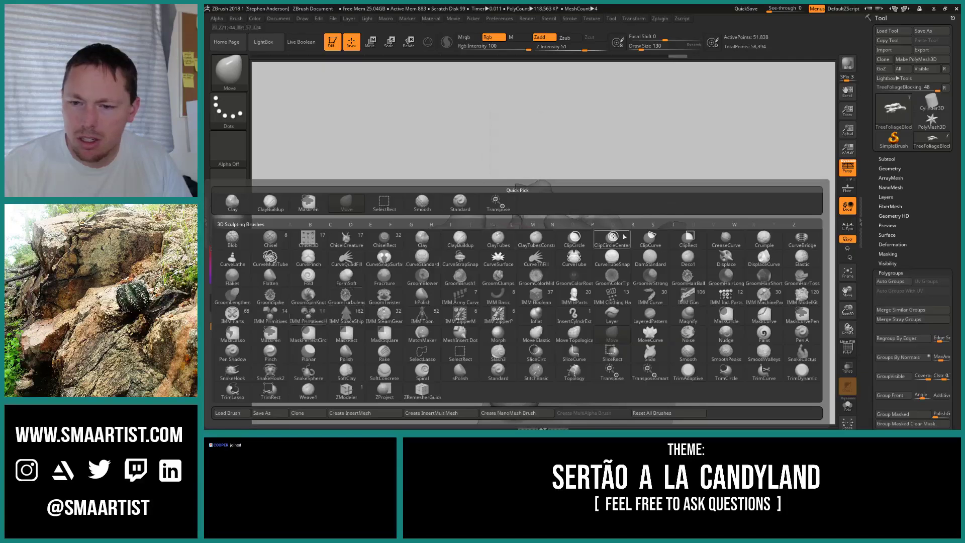
pyautogui.moveTo(544, 219)
pyautogui.mouseDown(button='right')
pyautogui.moveTo(530, 201)
pyautogui.moveTo(513, 270)
pyautogui.moveTo(536, 242)
pyautogui.moveTo(538, 211)
pyautogui.mouseUp(button='right')
# - Position and scale up the additional foliage clump on top of the canopy, and show the foliage in Solo mode
pyautogui.press('w')
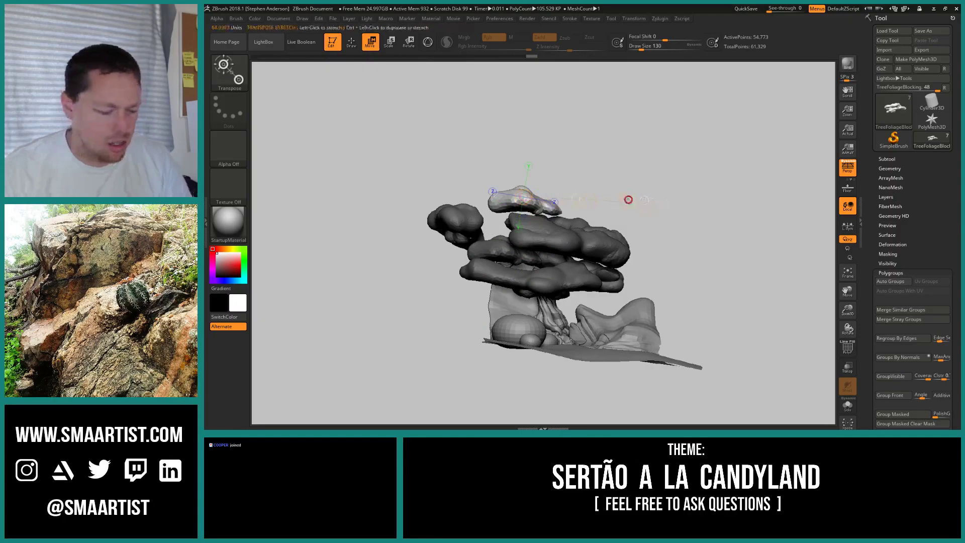
pyautogui.moveTo(523, 197); pyautogui.dragTo(545, 189)
pyautogui.moveTo(653, 176)
pyautogui.mouseDown()
pyautogui.moveTo(647, 242)
pyautogui.moveTo(608, 233)
pyautogui.moveTo(525, 256)
pyautogui.moveTo(521, 230)
pyautogui.mouseUp()
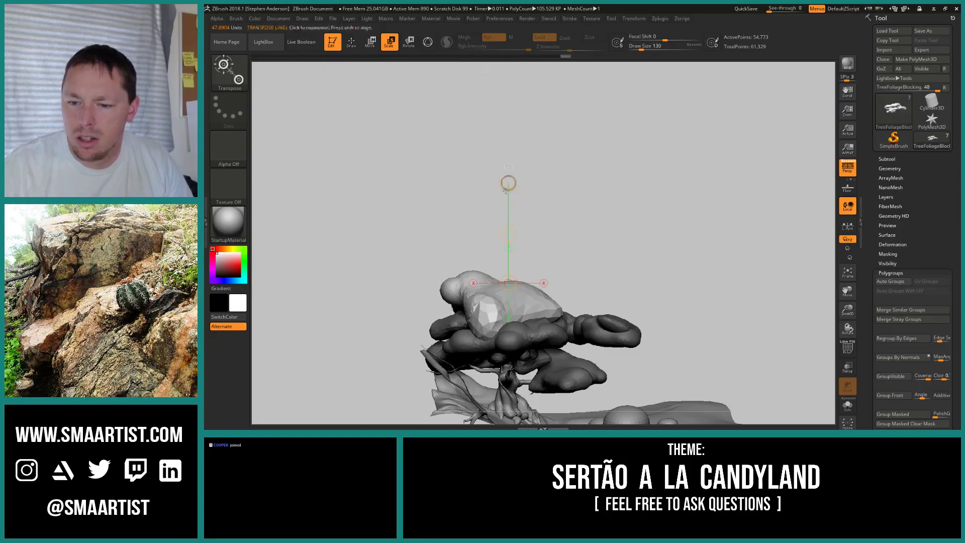
pyautogui.moveTo(541, 219); pyautogui.dragTo(565, 225)
pyautogui.click(848, 406)
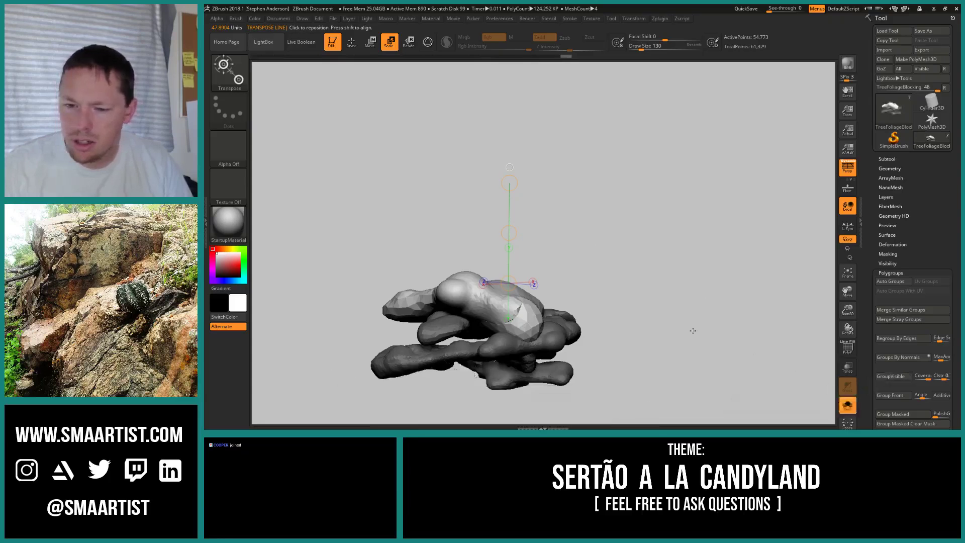
# - Leave Solo mode for the foliage and switch to the Move brush
pyautogui.click(848, 406)
pyautogui.press('b')
pyautogui.press('m')
pyautogui.press('v')
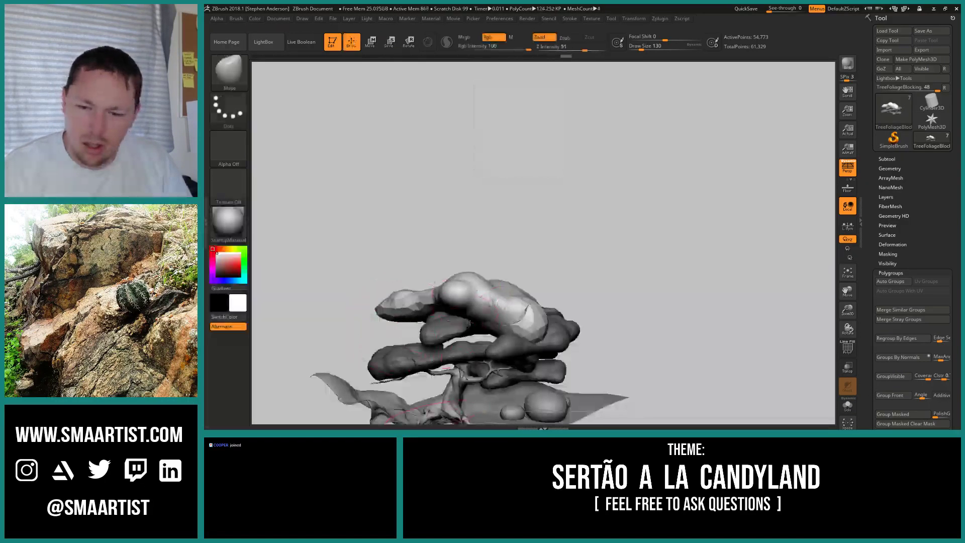
# - Clear the mask on the foliage and isolate the top clump so the other clumps are hidden
pyautogui.moveTo(470, 323)
pyautogui.mouseDown(button='right')
pyautogui.moveTo(478, 270)
pyautogui.moveTo(469, 269)
pyautogui.mouseUp(button='right')
pyautogui.keyDown('ctrl'); pyautogui.click(521, 240); pyautogui.keyUp('ctrl')
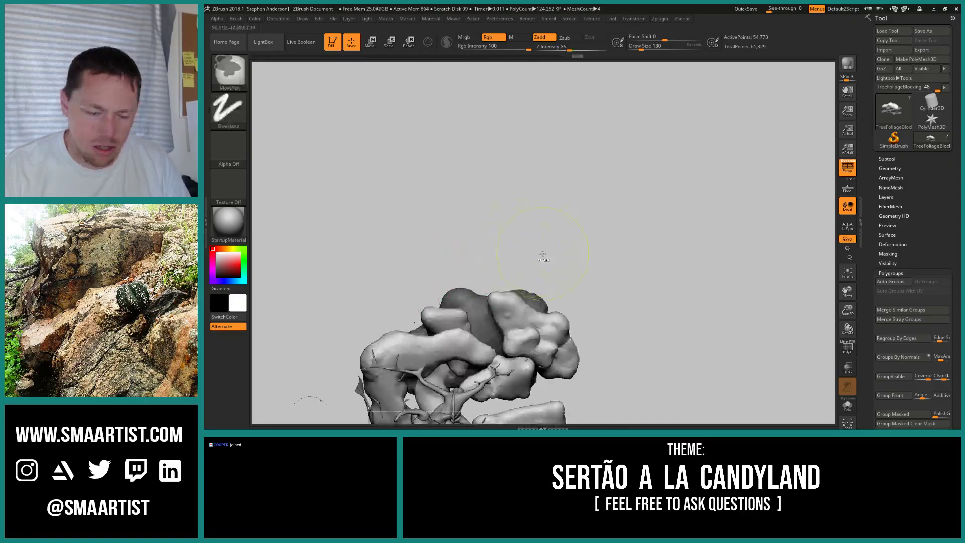
pyautogui.keyDown('ctrl'); pyautogui.click(532, 270); pyautogui.keyUp('ctrl')
pyautogui.keyDown('ctrl'); pyautogui.keyDown('shift'); pyautogui.click(473, 302); pyautogui.keyUp('shift'); pyautogui.keyUp('ctrl')
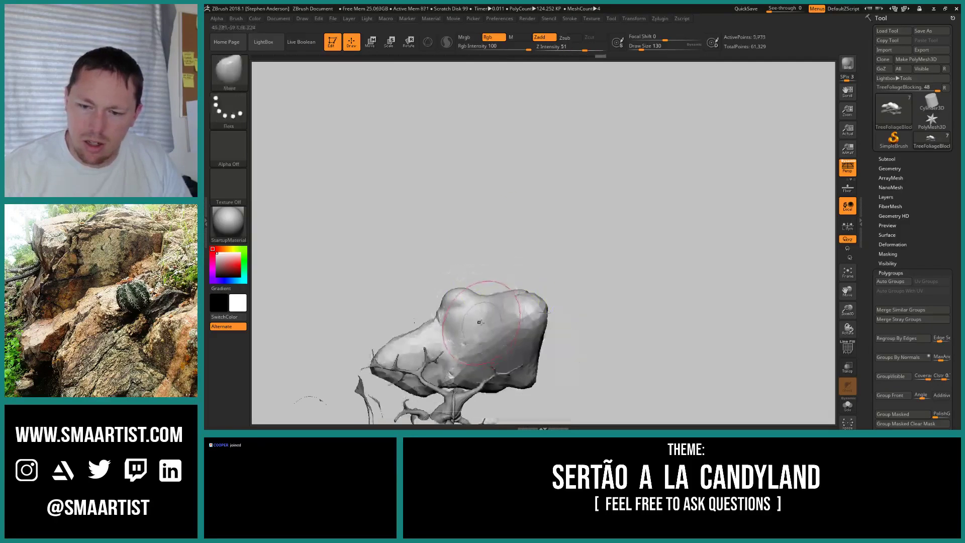
pyautogui.moveTo(484, 309); pyautogui.dragTo(462, 336, button='right')
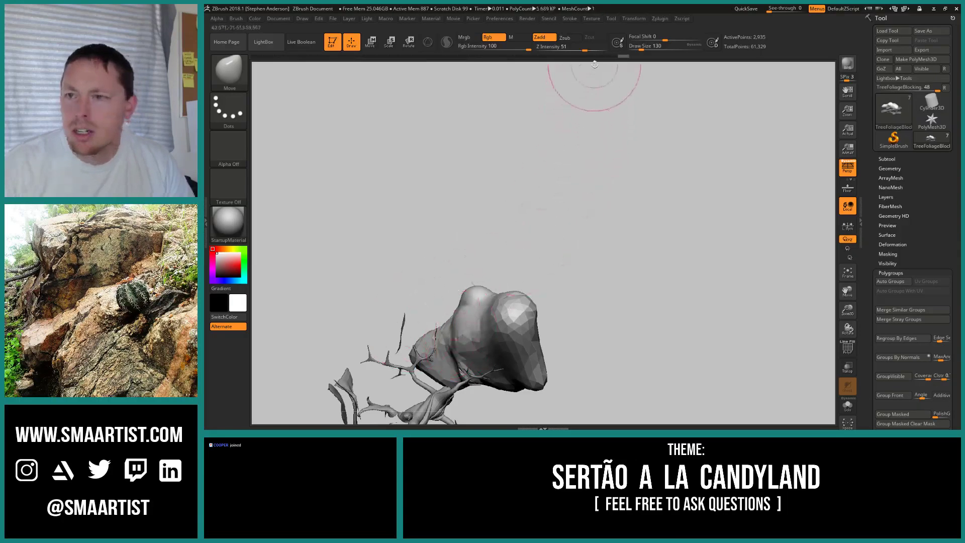
# - Set the Move brush's Focal Shift to 30 and pull the middle of the isolated top clump up into a peak
pyautogui.moveTo(658, 35); pyautogui.dragTo(677, 38)
pyautogui.moveTo(509, 233); pyautogui.dragTo(504, 246, button='right')
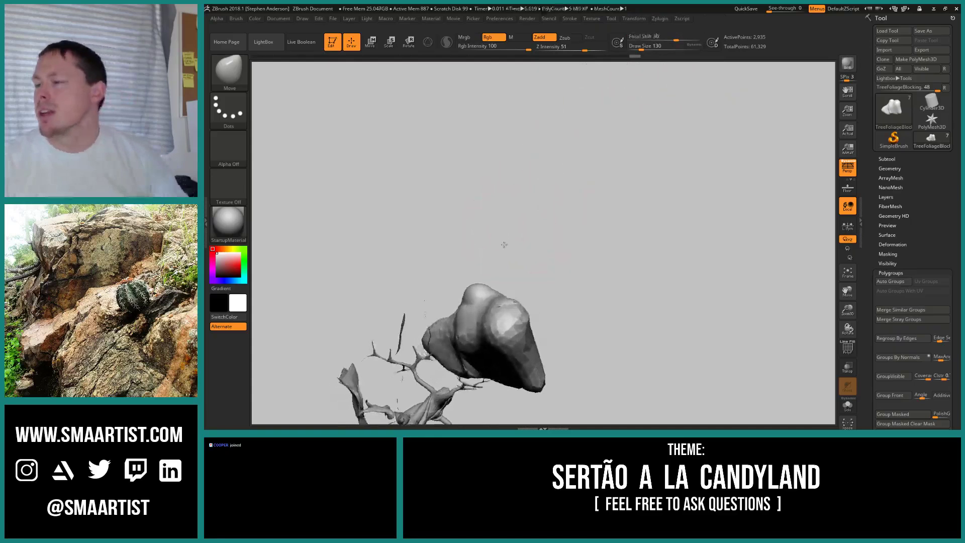
pyautogui.moveTo(502, 260)
pyautogui.mouseDown()
pyautogui.moveTo(500, 294)
pyautogui.moveTo(506, 272)
pyautogui.moveTo(516, 269)
pyautogui.moveTo(487, 256)
pyautogui.mouseUp()
pyautogui.moveTo(487, 256); pyautogui.dragTo(483, 257, button='right')
pyautogui.keyDown('alt'); pyautogui.moveTo(413, 259); pyautogui.dragTo(474, 290, button='right'); pyautogui.keyUp('alt')
pyautogui.moveTo(474, 290)
pyautogui.mouseDown()
pyautogui.moveTo(470, 282)
pyautogui.moveTo(491, 274)
pyautogui.mouseUp()
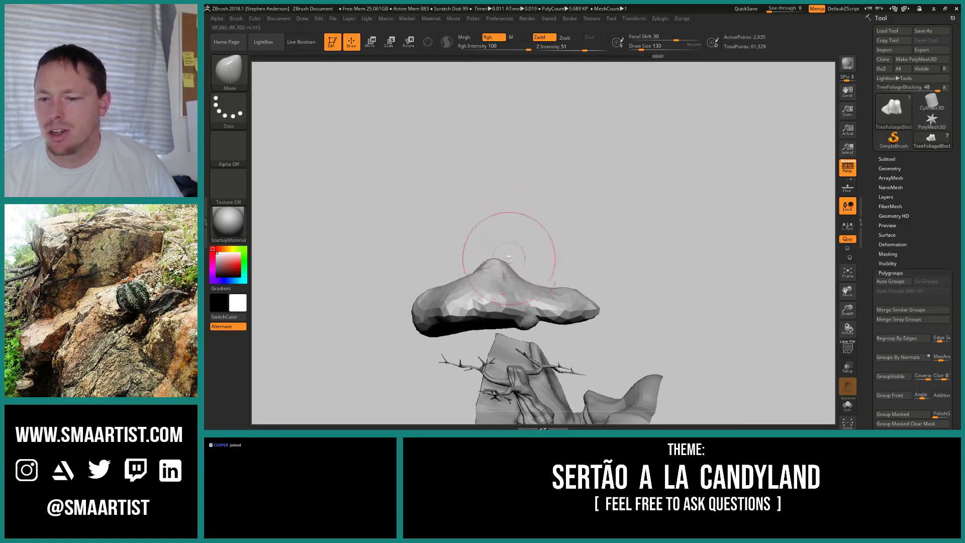
pyautogui.moveTo(505, 225)
pyautogui.mouseDown()
pyautogui.moveTo(512, 265)
pyautogui.moveTo(545, 229)
pyautogui.moveTo(478, 257)
pyautogui.moveTo(493, 272)
pyautogui.mouseUp()
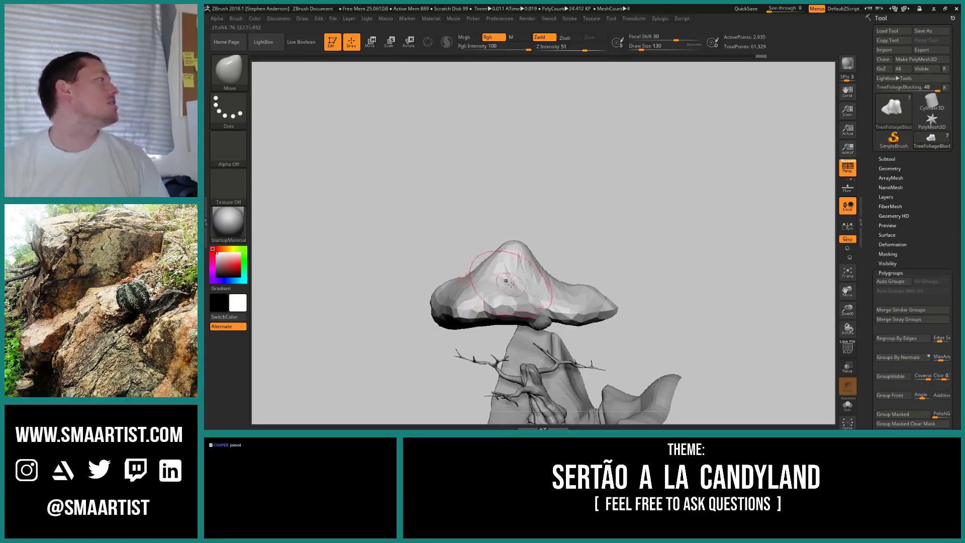
pyautogui.moveTo(511, 278)
pyautogui.mouseDown(button='right')
pyautogui.moveTo(532, 284)
pyautogui.moveTo(518, 287)
pyautogui.mouseUp(button='right')
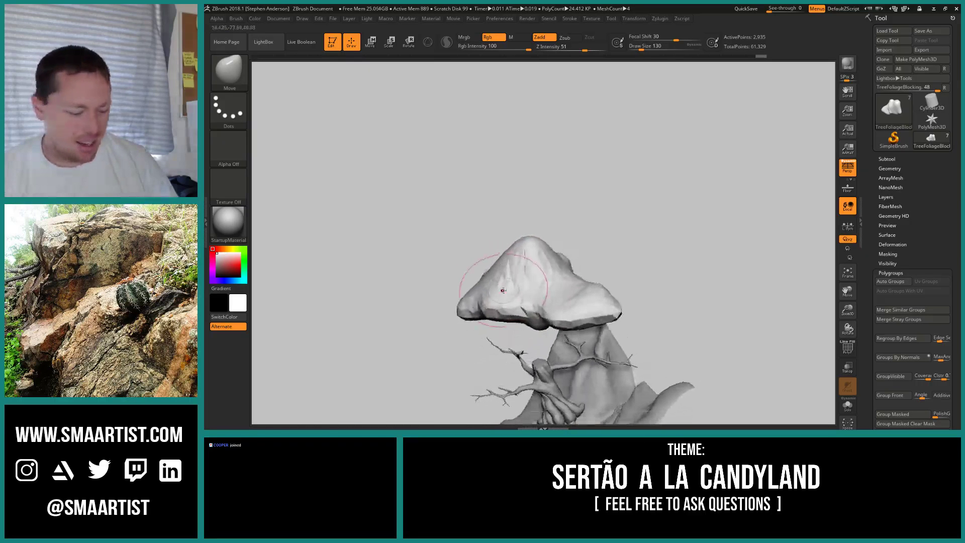
# - Switch to the ClayBuildup brush and set its Draw Size to 74
pyautogui.press('b')
pyautogui.press('c')
pyautogui.press('b')
pyautogui.press('s')
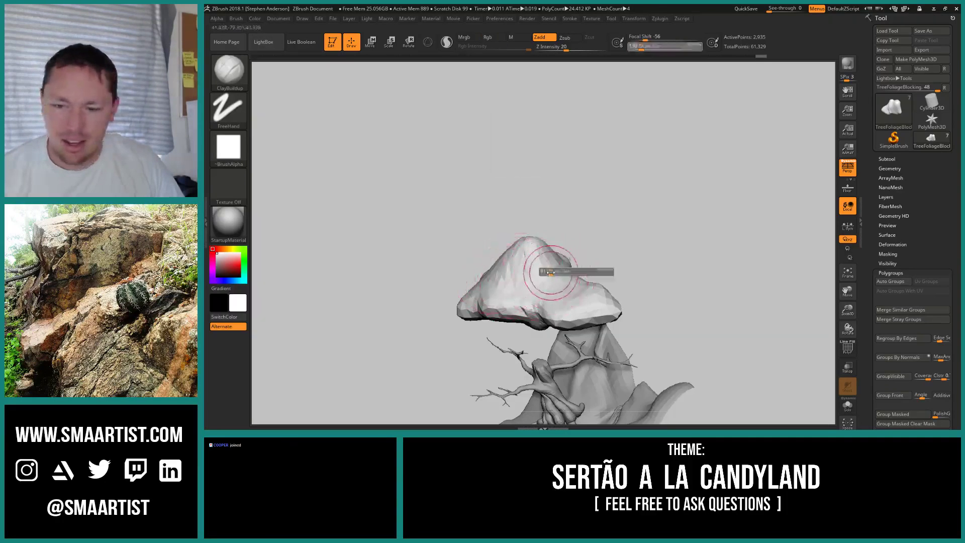
pyautogui.moveTo(551, 271); pyautogui.dragTo(549, 270)
pyautogui.moveTo(564, 267); pyautogui.dragTo(544, 275, button='right')
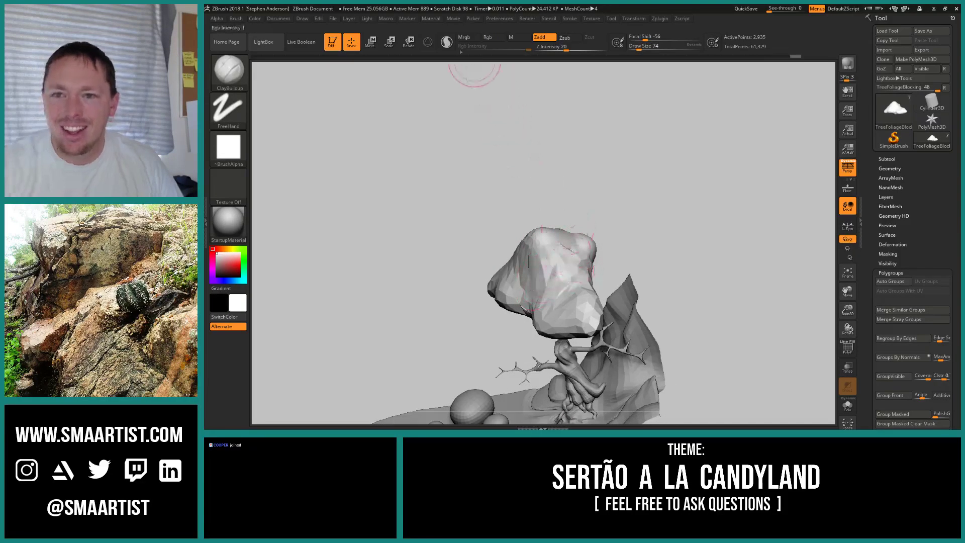
# - Unhide the rest of the foliage and turn on Sculptris Pro mode
pyautogui.click(446, 42)
pyautogui.click(537, 278)
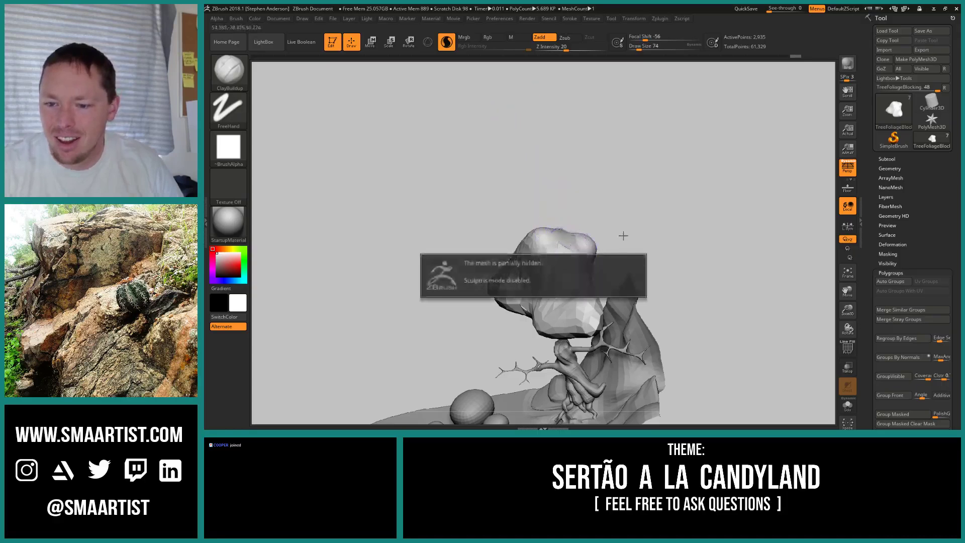
pyautogui.keyDown('ctrl'); pyautogui.keyDown('shift'); pyautogui.click(653, 206); pyautogui.keyUp('shift'); pyautogui.keyUp('ctrl')
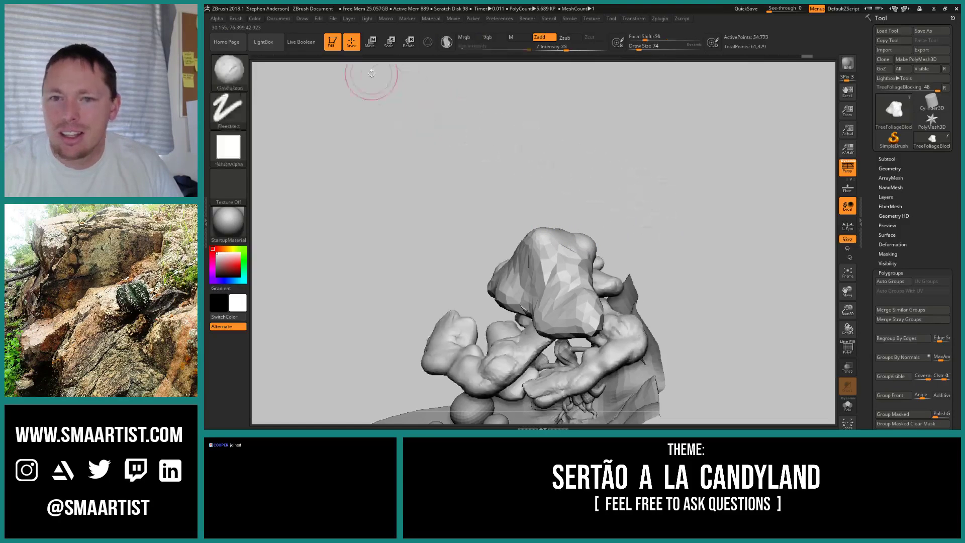
pyautogui.click(445, 43)
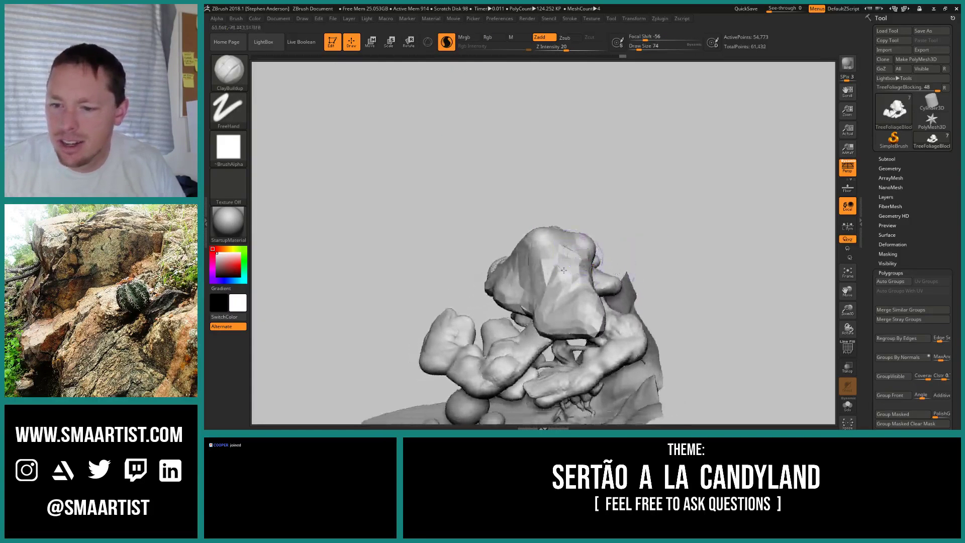
# - Smooth the faceted, stretched surface of the top foliage clump
pyautogui.keyDown('shift'); pyautogui.moveTo(528, 274); pyautogui.dragTo(576, 253); pyautogui.keyUp('shift')
pyautogui.moveTo(518, 285)
pyautogui.mouseDown(button='right')
pyautogui.moveTo(536, 288)
pyautogui.moveTo(595, 252)
pyautogui.mouseUp(button='right')
pyautogui.moveTo(538, 274)
pyautogui.keyDown('shift'); pyautogui.mouseDown()
pyautogui.moveTo(512, 293)
pyautogui.moveTo(553, 278)
pyautogui.mouseUp(); pyautogui.keyUp('shift')
pyautogui.moveTo(553, 278)
pyautogui.mouseDown(button='right')
pyautogui.moveTo(528, 256)
pyautogui.moveTo(571, 269)
pyautogui.moveTo(621, 224)
pyautogui.moveTo(614, 235)
pyautogui.moveTo(640, 244)
pyautogui.moveTo(674, 237)
pyautogui.moveTo(666, 274)
pyautogui.moveTo(528, 312)
pyautogui.mouseUp(button='right')
# - Mask all the foliage except the top clump using Transpose
pyautogui.press('b')
pyautogui.press('b')
pyautogui.press('l')
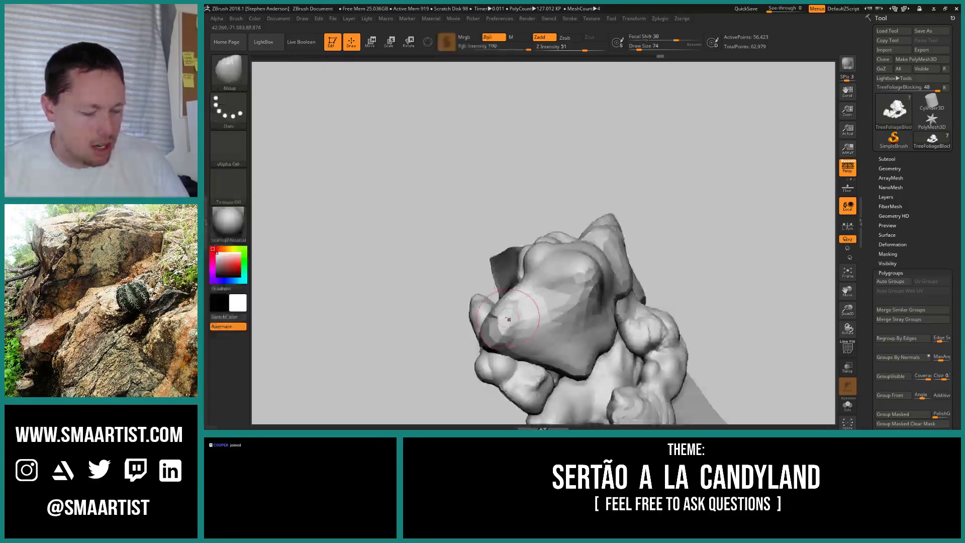
pyautogui.press('e')
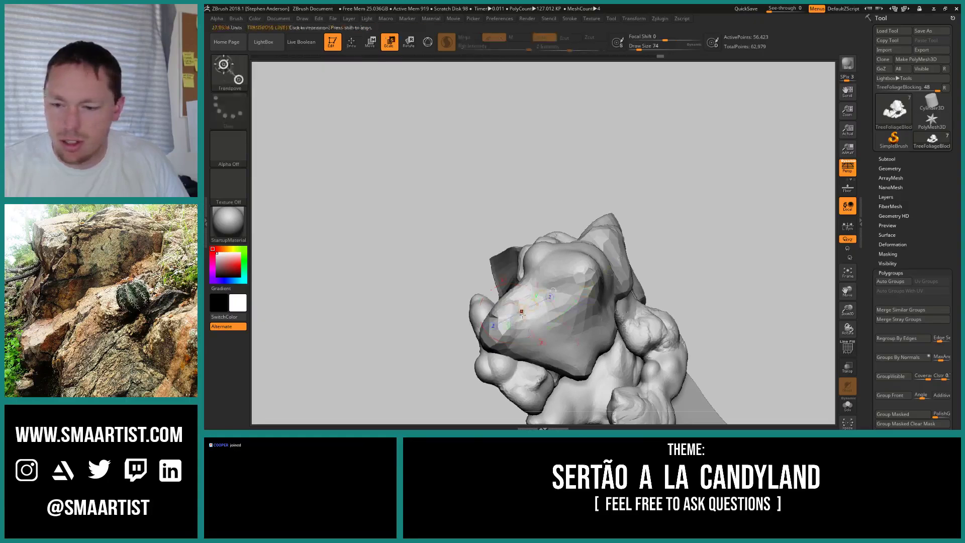
pyautogui.keyDown('ctrl'); pyautogui.click(571, 267); pyautogui.keyUp('ctrl')
# - Reshape the unmasked top clump with the Move brush, using a Draw Size of 192
pyautogui.press('b')
pyautogui.press('m')
pyautogui.press('v')
pyautogui.moveTo(642, 229); pyautogui.dragTo(568, 256)
pyautogui.press('s')
pyautogui.moveTo(503, 319); pyautogui.dragTo(533, 291)
pyautogui.moveTo(538, 292); pyautogui.dragTo(626, 264, button='right')
pyautogui.moveTo(626, 263); pyautogui.dragTo(621, 265)
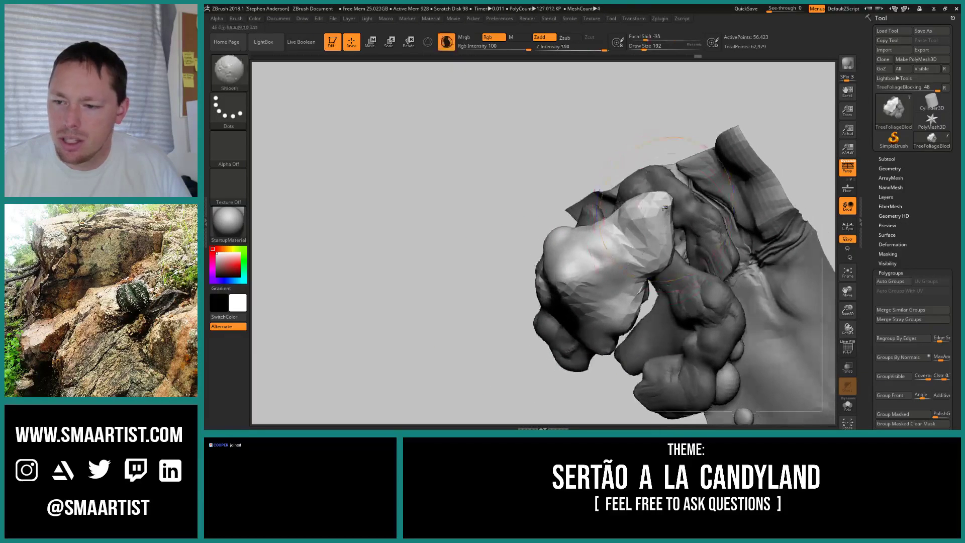
# - Smooth down the protruding lobe and the upper surface of the top clump
pyautogui.keyDown('shift'); pyautogui.moveTo(660, 214); pyautogui.dragTo(614, 262); pyautogui.keyUp('shift')
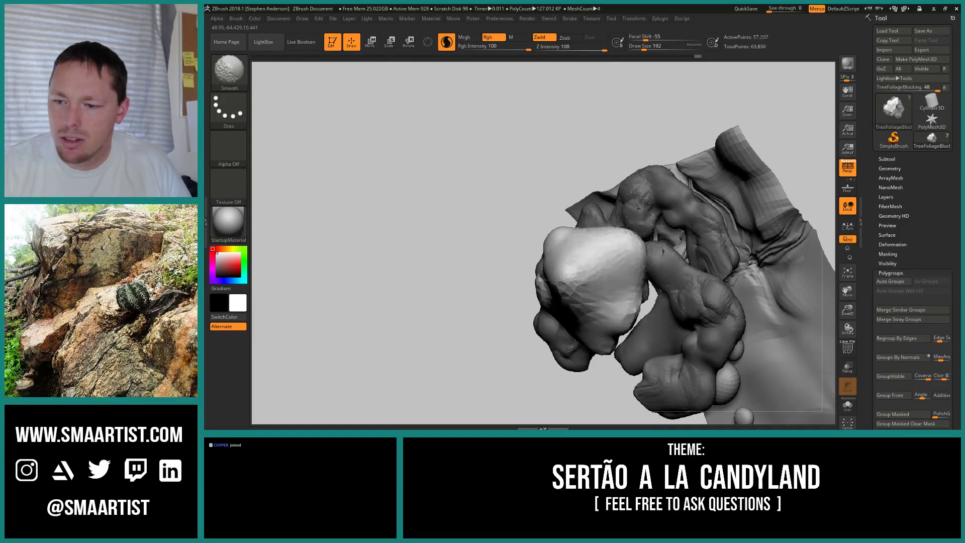
pyautogui.moveTo(614, 263)
pyautogui.mouseDown(button='right')
pyautogui.moveTo(578, 274)
pyautogui.moveTo(619, 257)
pyautogui.mouseUp(button='right')
pyautogui.moveTo(619, 257); pyautogui.dragTo(603, 289)
pyautogui.moveTo(595, 296); pyautogui.dragTo(599, 251, button='right')
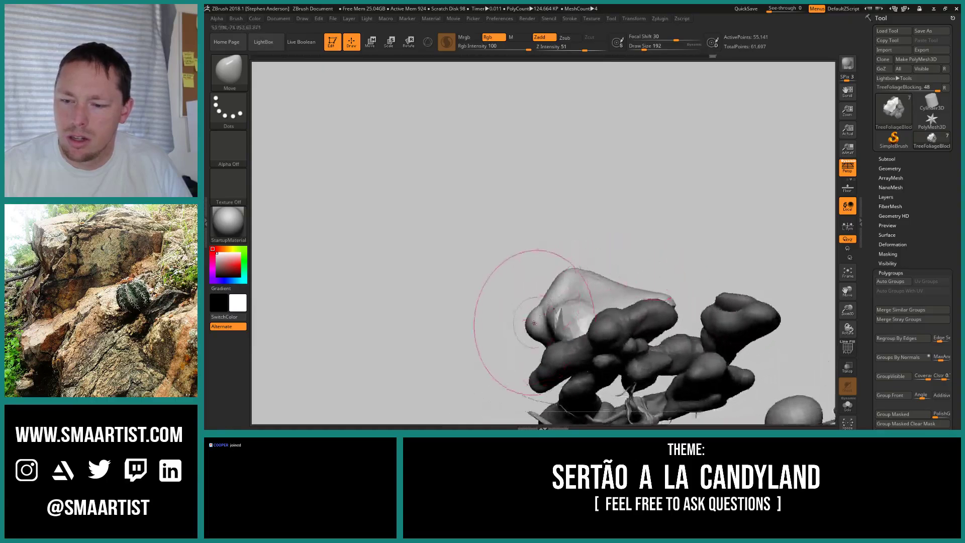
# - Adjust the top clump's outline with the Move brush, enlarging the Draw Size to 252 and reducing it for the edge
pyautogui.moveTo(498, 301)
pyautogui.mouseDown()
pyautogui.moveTo(553, 264)
pyautogui.moveTo(543, 297)
pyautogui.moveTo(515, 325)
pyautogui.mouseUp()
pyautogui.press('s')
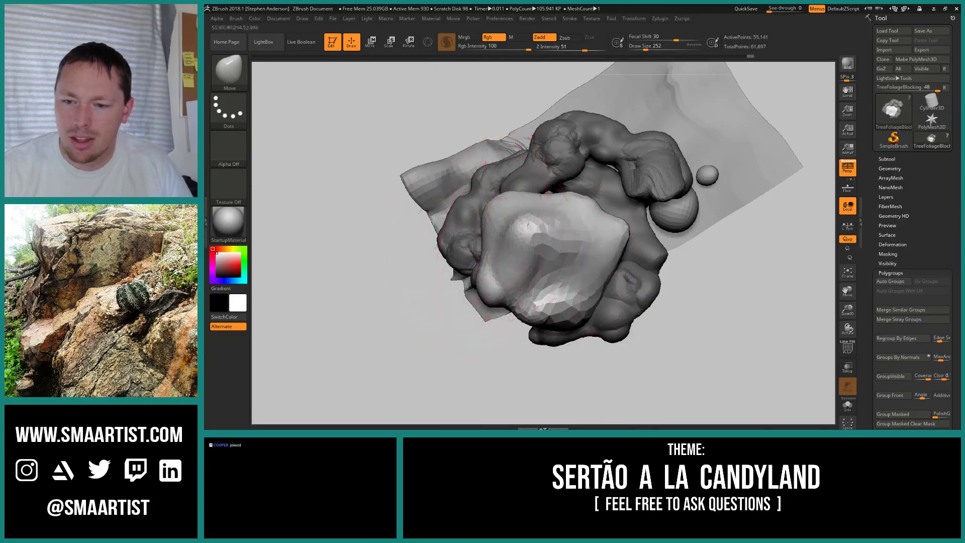
pyautogui.press('s')
pyautogui.moveTo(504, 204); pyautogui.dragTo(502, 205)
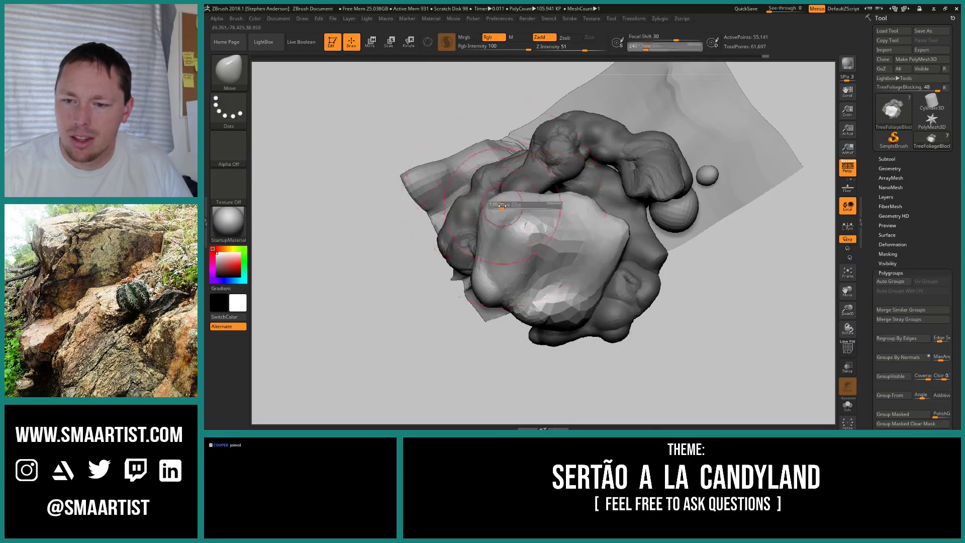
pyautogui.moveTo(553, 204)
pyautogui.mouseDown(button='right')
pyautogui.moveTo(613, 209)
pyautogui.moveTo(502, 218)
pyautogui.moveTo(517, 226)
pyautogui.mouseUp(button='right')
# - Build up volume over the sides and peak of the top clump with ClayBuildup at Draw Size 104
pyautogui.press('b')
pyautogui.press('c')
pyautogui.press('b')
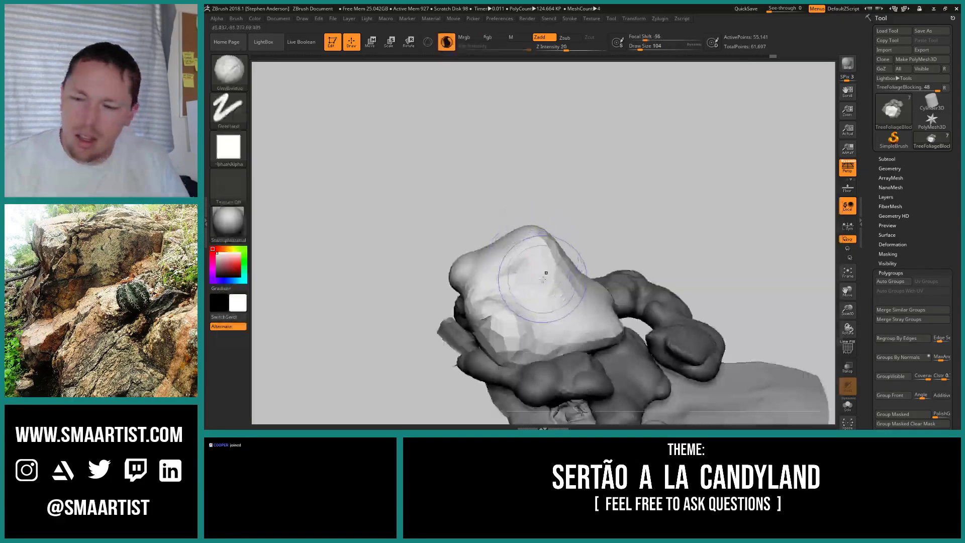
pyautogui.moveTo(526, 265); pyautogui.dragTo(579, 287, button='right')
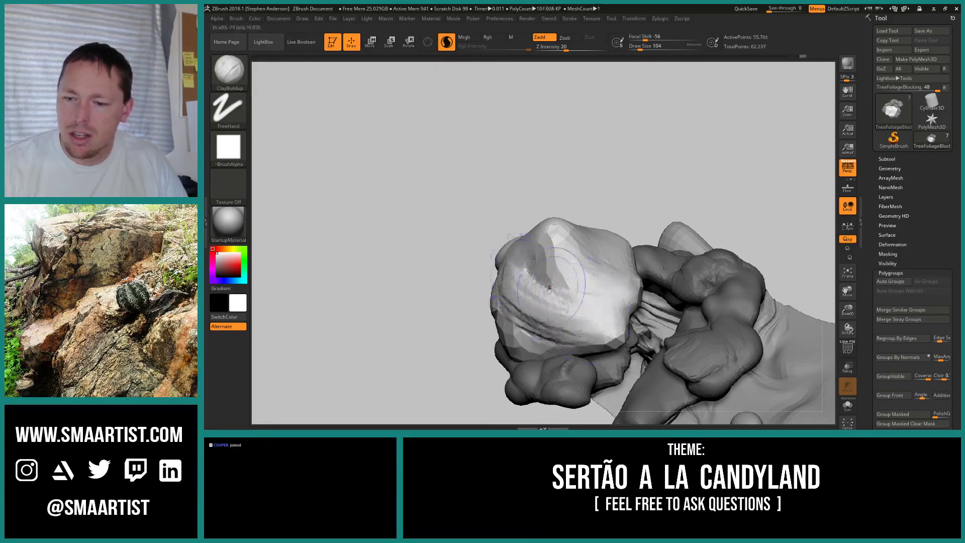
pyautogui.moveTo(582, 279)
pyautogui.mouseDown(button='right')
pyautogui.moveTo(587, 297)
pyautogui.moveTo(569, 302)
pyautogui.mouseUp(button='right')
pyautogui.moveTo(530, 243)
pyautogui.mouseDown()
pyautogui.moveTo(540, 275)
pyautogui.moveTo(589, 307)
pyautogui.mouseUp()
pyautogui.moveTo(589, 306); pyautogui.dragTo(578, 322, button='right')
pyautogui.moveTo(583, 236); pyautogui.dragTo(598, 257)
pyautogui.moveTo(598, 257); pyautogui.dragTo(619, 241, button='right')
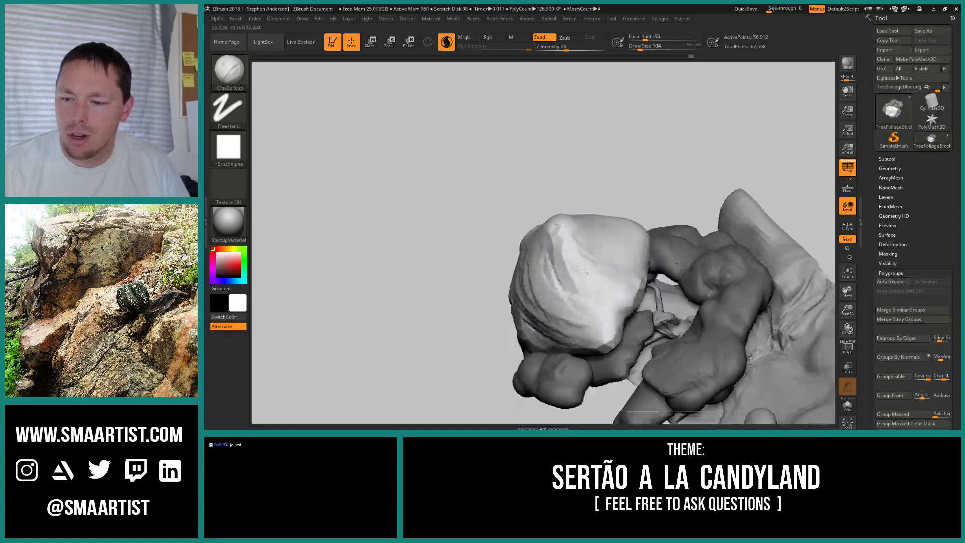
pyautogui.moveTo(561, 241)
pyautogui.mouseDown()
pyautogui.moveTo(585, 253)
pyautogui.moveTo(559, 266)
pyautogui.moveTo(601, 262)
pyautogui.moveTo(572, 234)
pyautogui.mouseUp()
pyautogui.moveTo(573, 236); pyautogui.dragTo(564, 200, button='right')
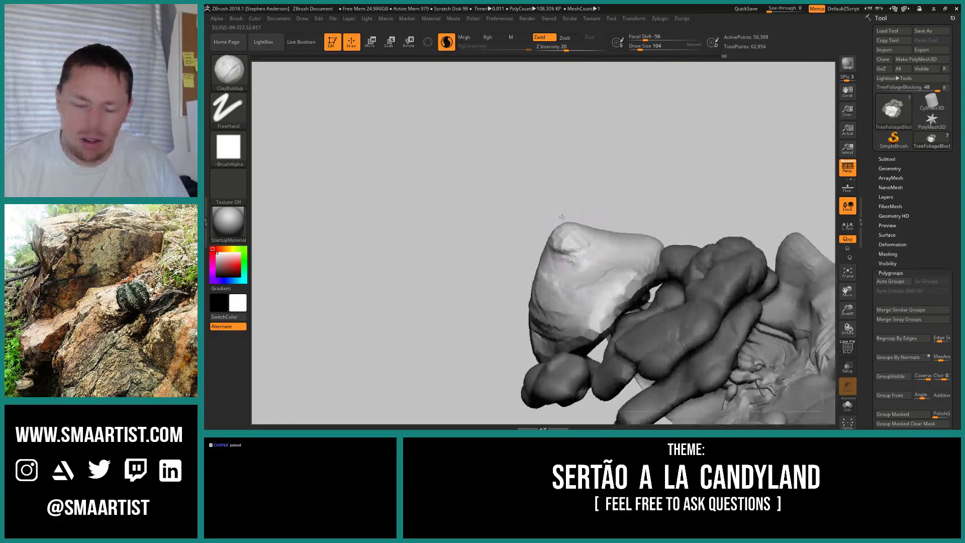
# - Pull a pointed horn out of the top clump's peak with the SnakeHook brush, lowering its Z Intensity to 36
pyautogui.press('b')
pyautogui.press('s')
pyautogui.press('h')
pyautogui.moveTo(580, 243); pyautogui.dragTo(573, 235, button='right')
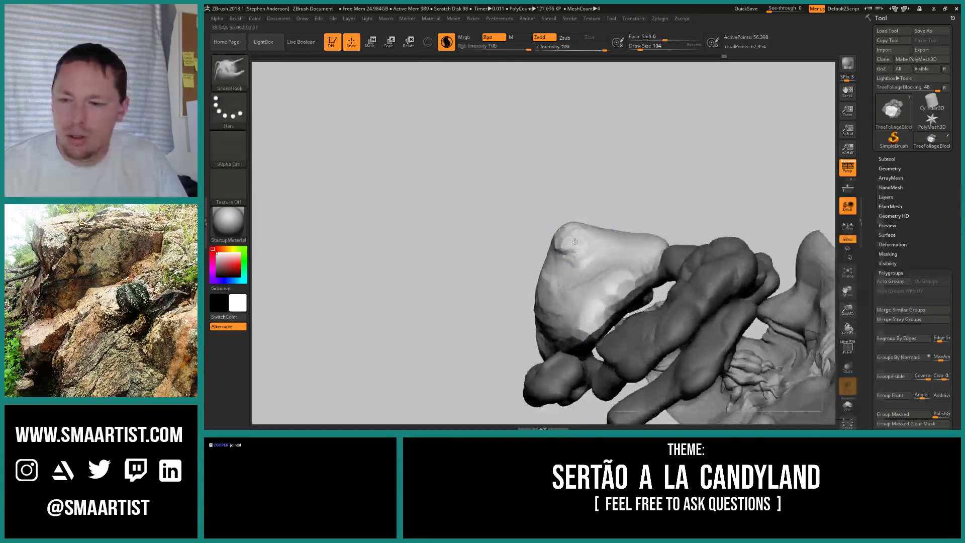
pyautogui.moveTo(569, 234); pyautogui.dragTo(479, 220)
pyautogui.moveTo(562, 241); pyautogui.dragTo(525, 267, button='right')
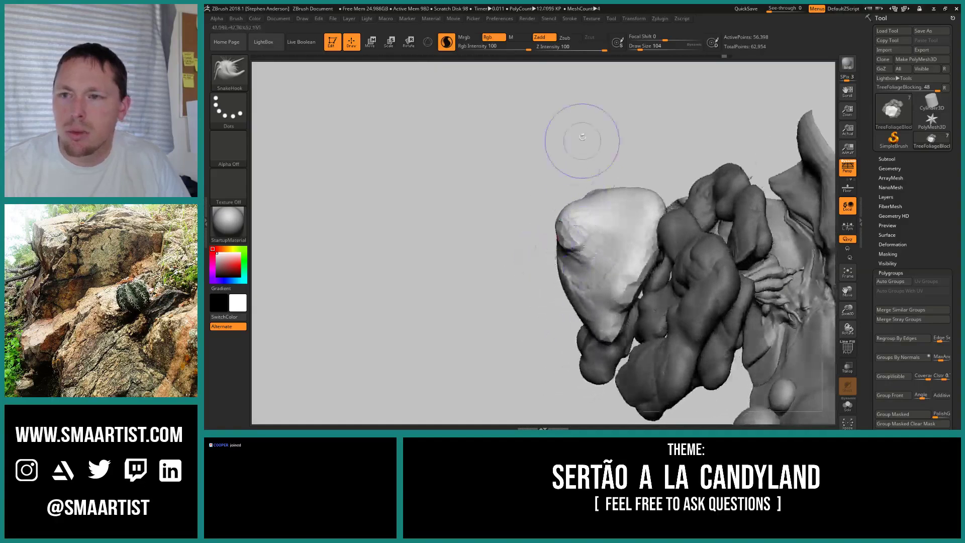
pyautogui.moveTo(598, 49); pyautogui.dragTo(577, 50)
pyautogui.moveTo(547, 204); pyautogui.dragTo(533, 237, button='right')
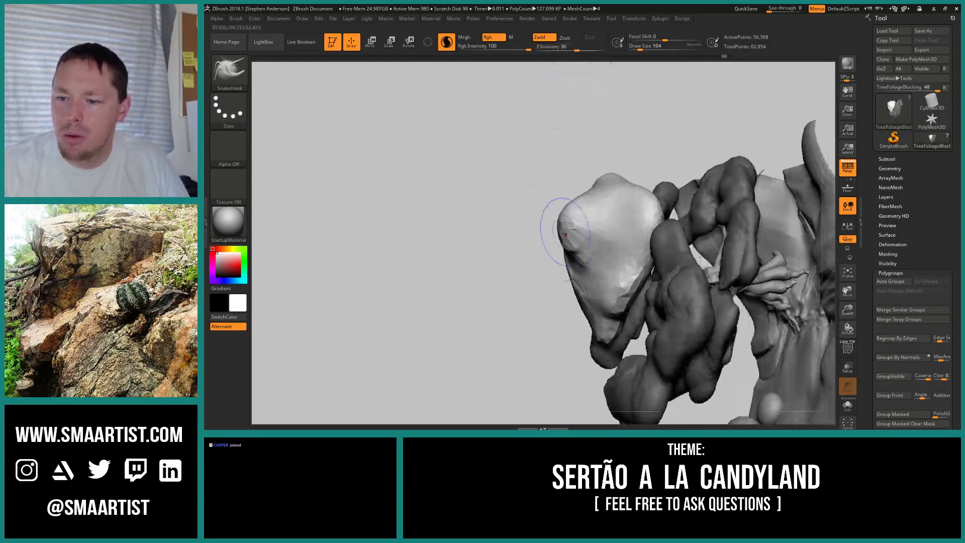
pyautogui.moveTo(570, 228)
pyautogui.mouseDown()
pyautogui.moveTo(485, 239)
pyautogui.moveTo(505, 222)
pyautogui.mouseUp()
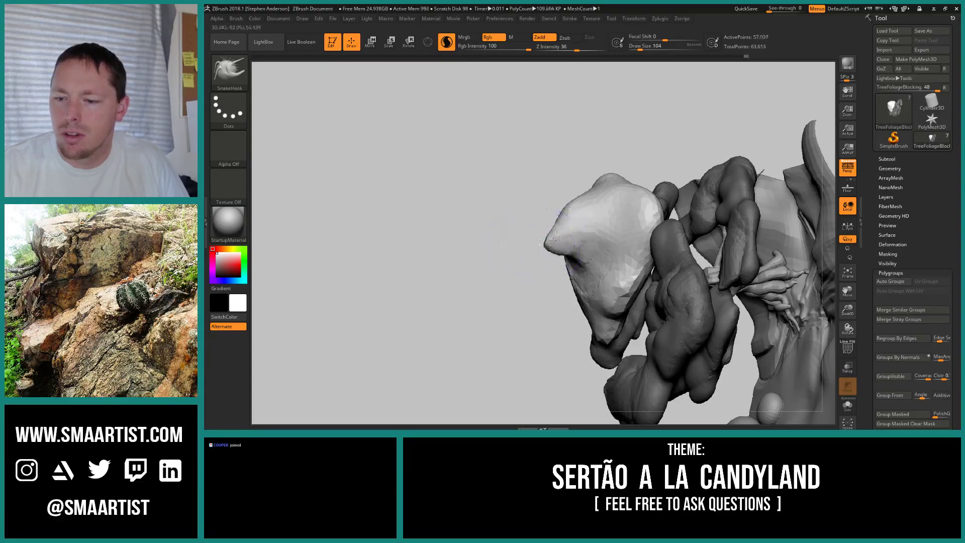
pyautogui.moveTo(500, 242)
pyautogui.mouseDown(button='right')
pyautogui.moveTo(571, 178)
pyautogui.moveTo(572, 245)
pyautogui.mouseUp(button='right')
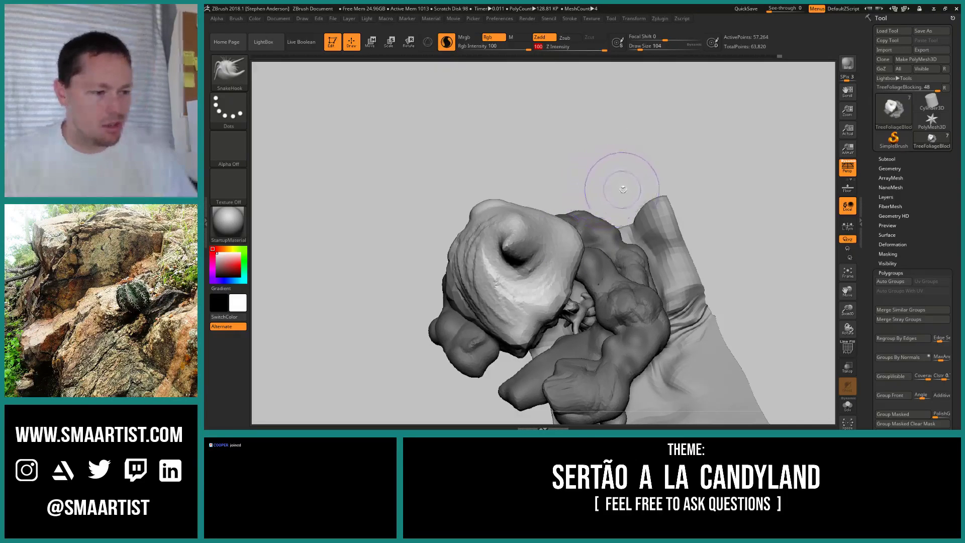
# - Add clay around the base of the horn on the top clump with ClayBuildup at Draw Size 61
pyautogui.press('b')
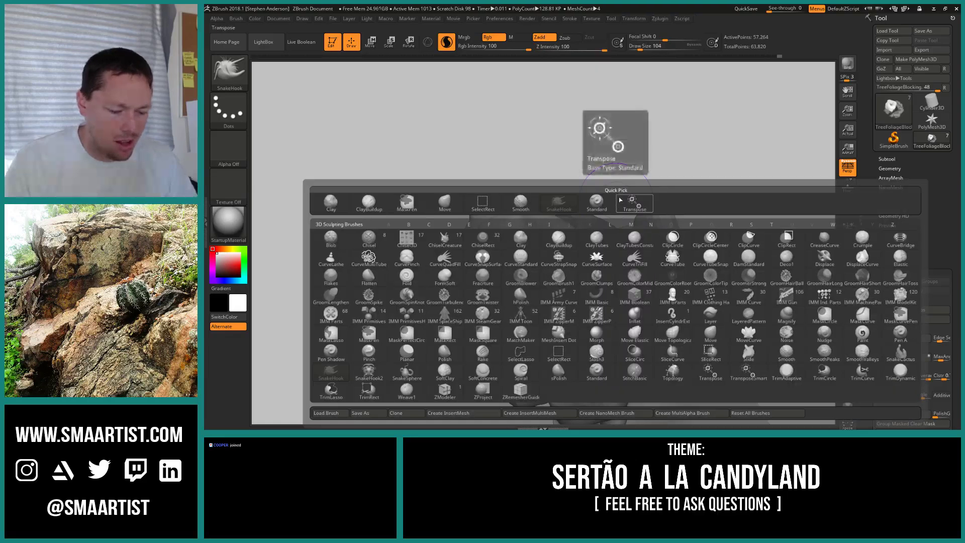
pyautogui.press('c')
pyautogui.press('b')
pyautogui.moveTo(604, 222)
pyautogui.mouseDown(button='right')
pyautogui.moveTo(503, 221)
pyautogui.moveTo(490, 231)
pyautogui.moveTo(521, 249)
pyautogui.mouseUp(button='right')
pyautogui.moveTo(520, 248)
pyautogui.mouseDown()
pyautogui.moveTo(495, 236)
pyautogui.moveTo(508, 268)
pyautogui.mouseUp()
pyautogui.press('s')
pyautogui.moveTo(528, 242); pyautogui.dragTo(495, 233, button='right')
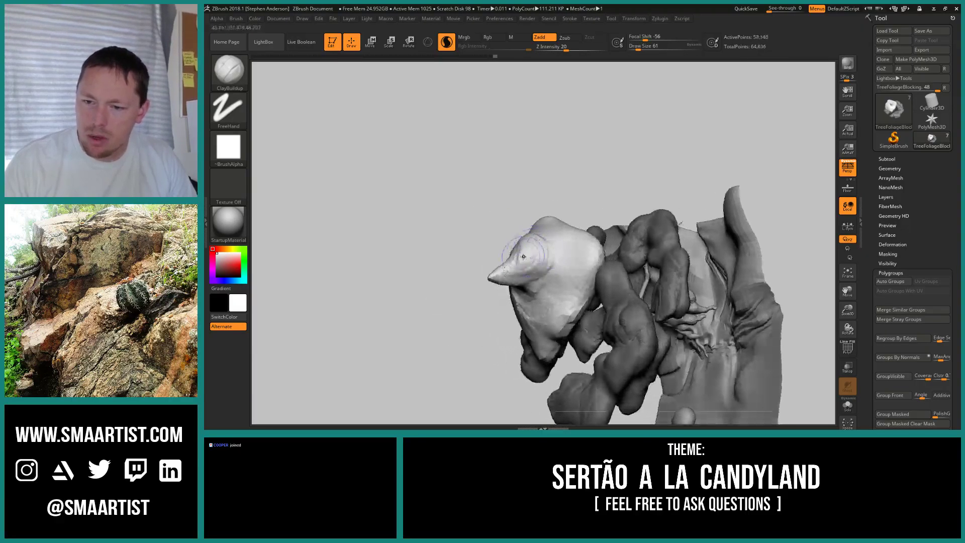
pyautogui.moveTo(524, 256)
pyautogui.mouseDown()
pyautogui.moveTo(533, 264)
pyautogui.moveTo(515, 271)
pyautogui.mouseUp()
pyautogui.moveTo(537, 245)
pyautogui.mouseDown(button='right')
pyautogui.moveTo(611, 248)
pyautogui.moveTo(606, 269)
pyautogui.moveTo(636, 274)
pyautogui.moveTo(578, 282)
pyautogui.moveTo(566, 277)
pyautogui.moveTo(570, 248)
pyautogui.moveTo(559, 256)
pyautogui.mouseUp(button='right')
# - Thicken the base of the horn on the top clump with the Inflate brush
pyautogui.press('b')
pyautogui.press('i')
pyautogui.press('n')
pyautogui.moveTo(559, 256); pyautogui.dragTo(530, 276)
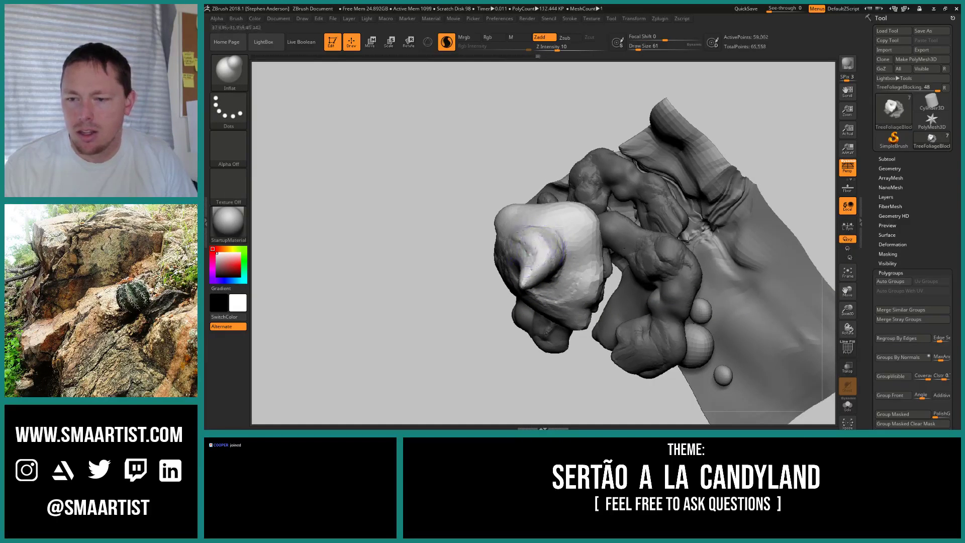
pyautogui.moveTo(534, 247); pyautogui.dragTo(499, 251)
# - Carve creases into the top clump beside the horn with the DamStandard brush
pyautogui.press('b')
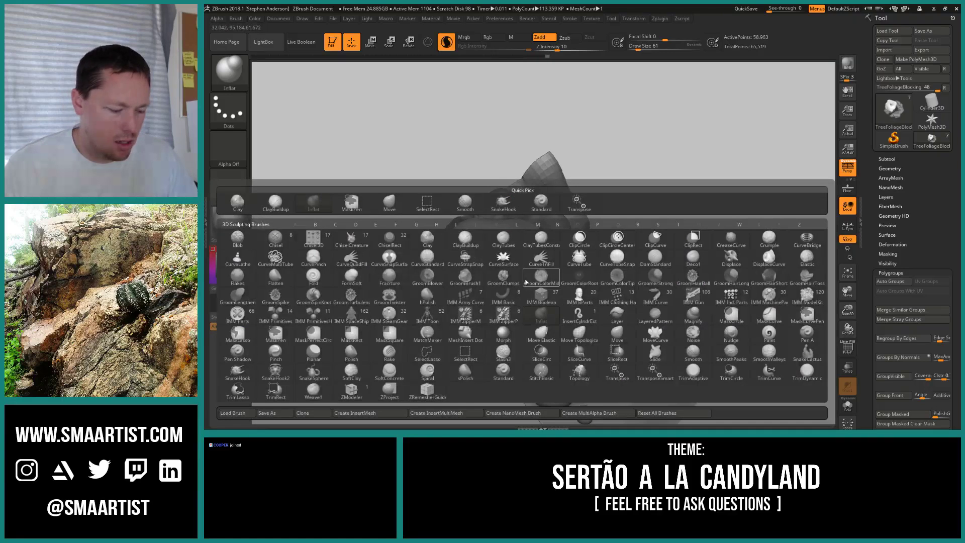
pyautogui.press('d')
pyautogui.press('s')
pyautogui.moveTo(509, 272); pyautogui.dragTo(508, 219, button='right')
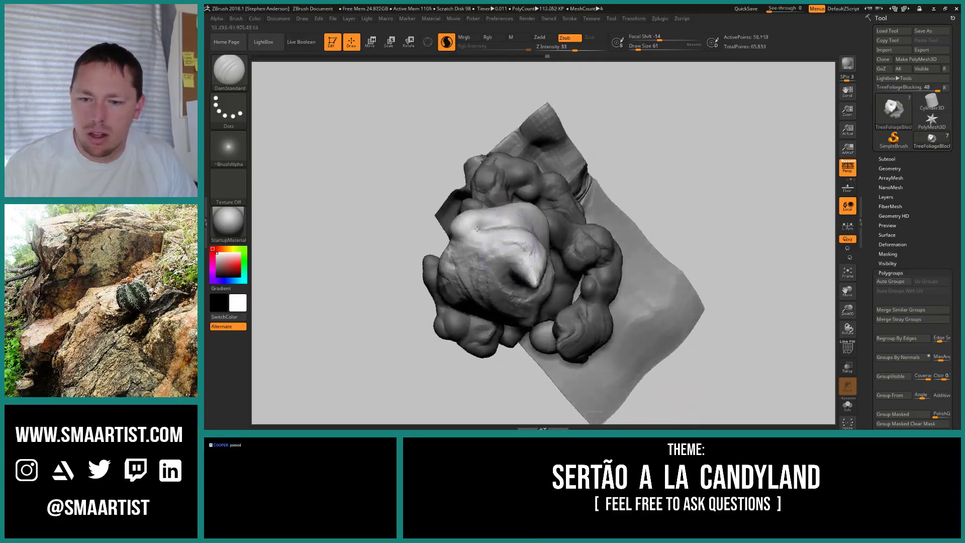
pyautogui.moveTo(489, 230); pyautogui.dragTo(461, 247)
pyautogui.moveTo(473, 312)
pyautogui.mouseDown(button='right')
pyautogui.moveTo(492, 263)
pyautogui.moveTo(505, 257)
pyautogui.moveTo(524, 291)
pyautogui.moveTo(515, 292)
pyautogui.mouseUp(button='right')
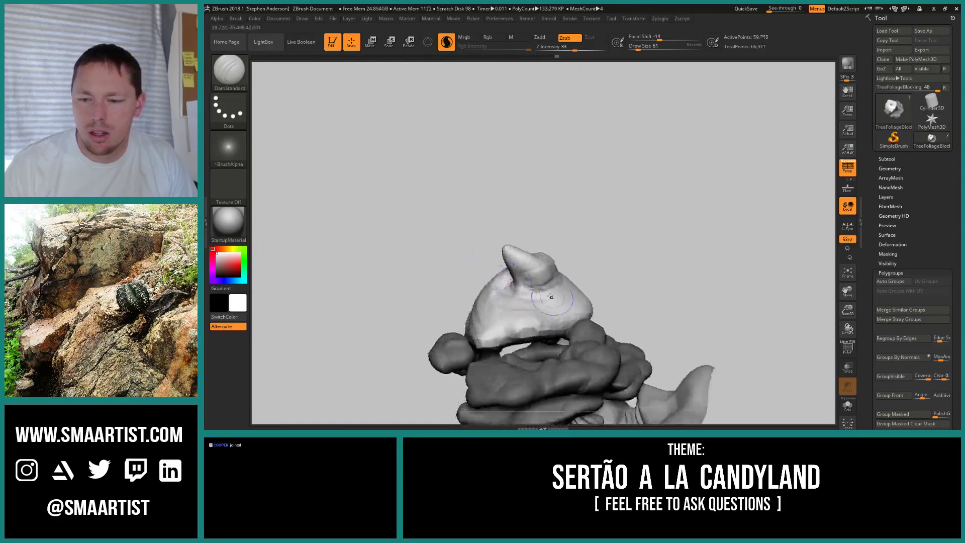
# - Build up the folds of the top clump below the horn with the ClayBuildup brush
pyautogui.press('b')
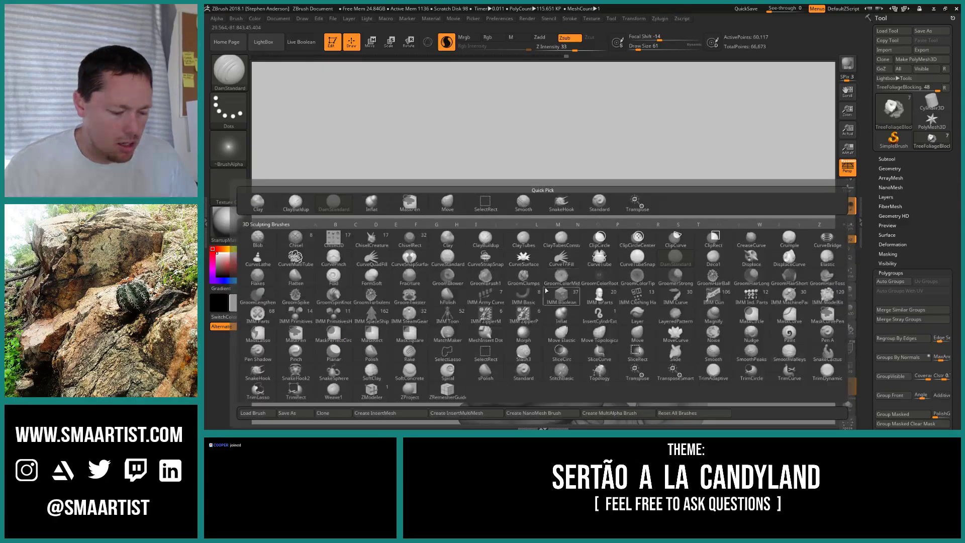
pyautogui.press('c')
pyautogui.press('b')
pyautogui.moveTo(553, 289)
pyautogui.mouseDown(button='right')
pyautogui.moveTo(536, 304)
pyautogui.moveTo(531, 284)
pyautogui.moveTo(515, 286)
pyautogui.moveTo(560, 284)
pyautogui.moveTo(510, 328)
pyautogui.mouseUp(button='right')
pyautogui.moveTo(562, 291); pyautogui.dragTo(538, 313, button='right')
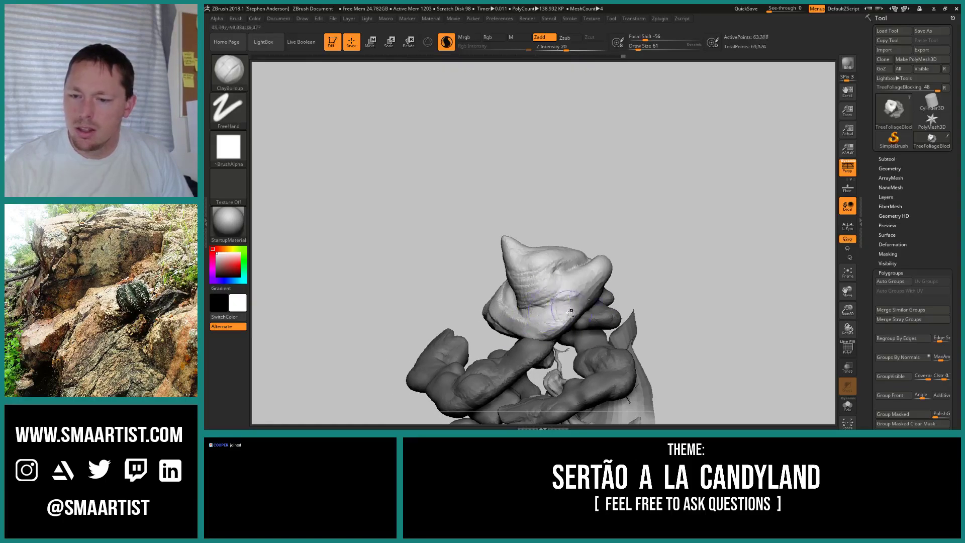
# - Carve a crease between the folds on the side of the top clump with the DamStandard brush
pyautogui.press('b')
pyautogui.press('d')
pyautogui.press('s')
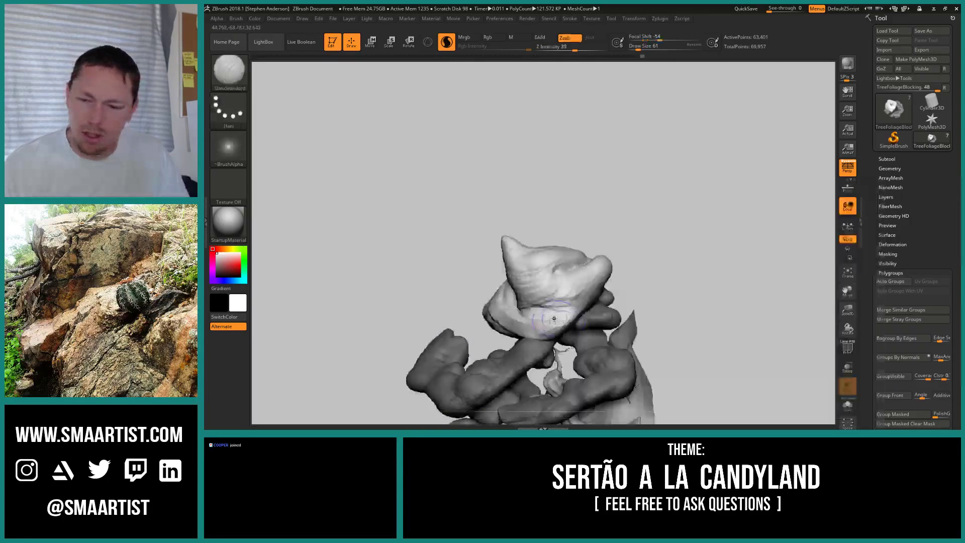
pyautogui.moveTo(595, 304)
pyautogui.mouseDown(button='right')
pyautogui.moveTo(636, 297)
pyautogui.moveTo(573, 317)
pyautogui.moveTo(597, 312)
pyautogui.moveTo(599, 258)
pyautogui.mouseUp(button='right')
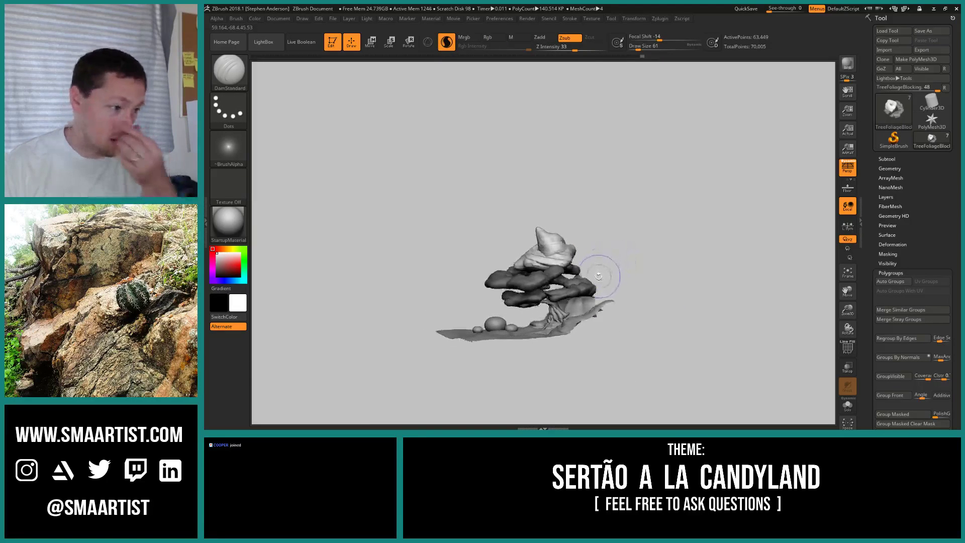
pyautogui.moveTo(619, 288); pyautogui.dragTo(638, 285, button='right')
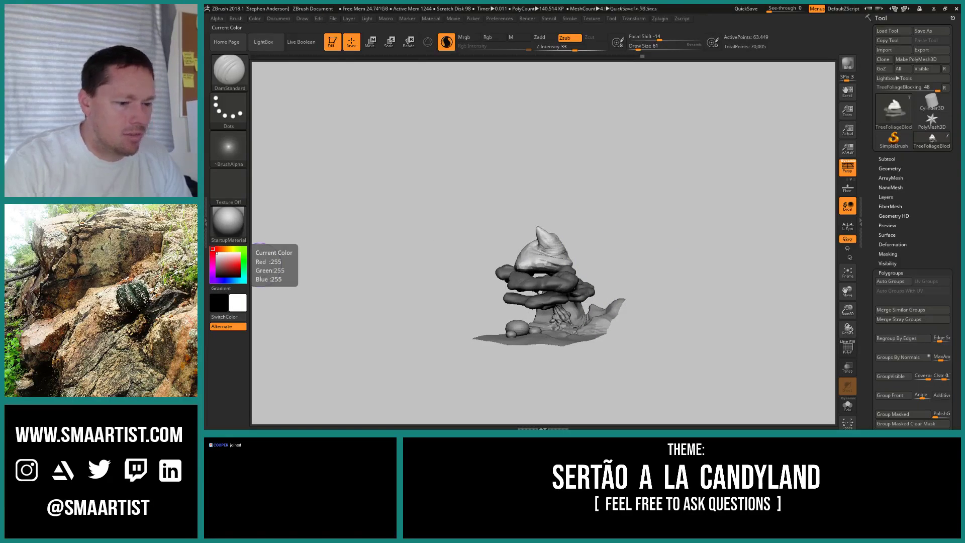
pyautogui.moveTo(612, 217)
pyautogui.mouseDown(button='right')
pyautogui.moveTo(593, 226)
pyautogui.moveTo(599, 263)
pyautogui.moveTo(649, 213)
pyautogui.mouseUp(button='right')
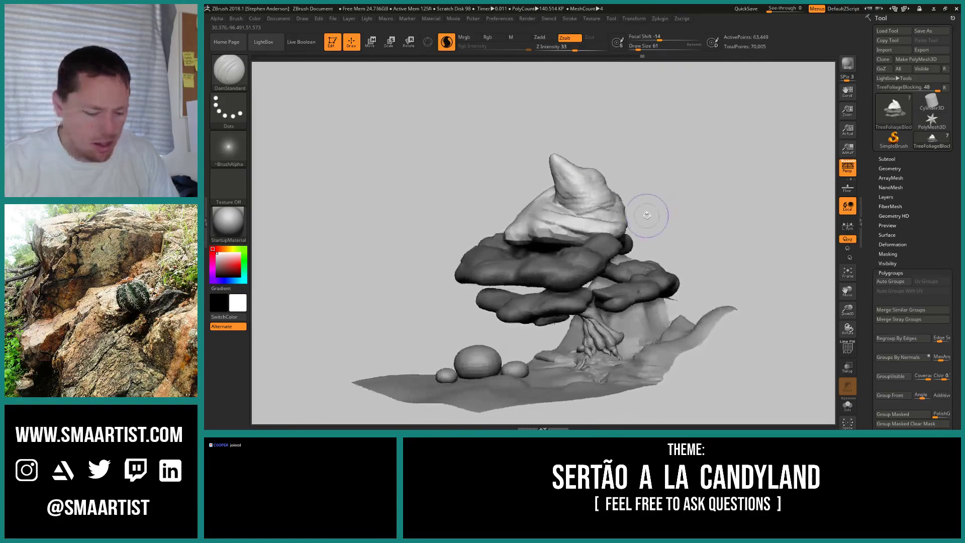
# - Add clay along the top clump's lower edge and around the horn's swirl with ClayBuildup at Draw Size 61
pyautogui.press('b')
pyautogui.press('c')
pyautogui.press('b')
pyautogui.moveTo(476, 211); pyautogui.dragTo(515, 235, button='right')
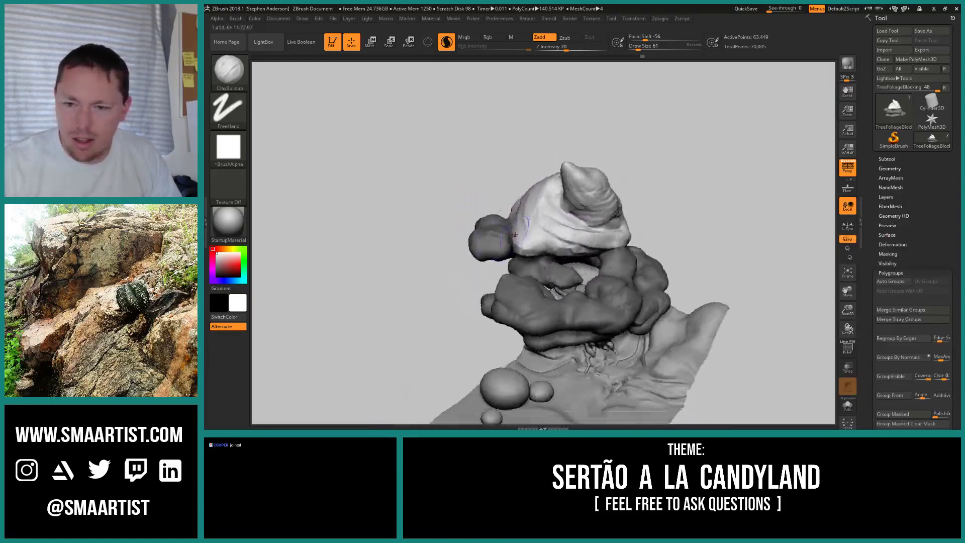
pyautogui.moveTo(513, 235); pyautogui.dragTo(515, 242)
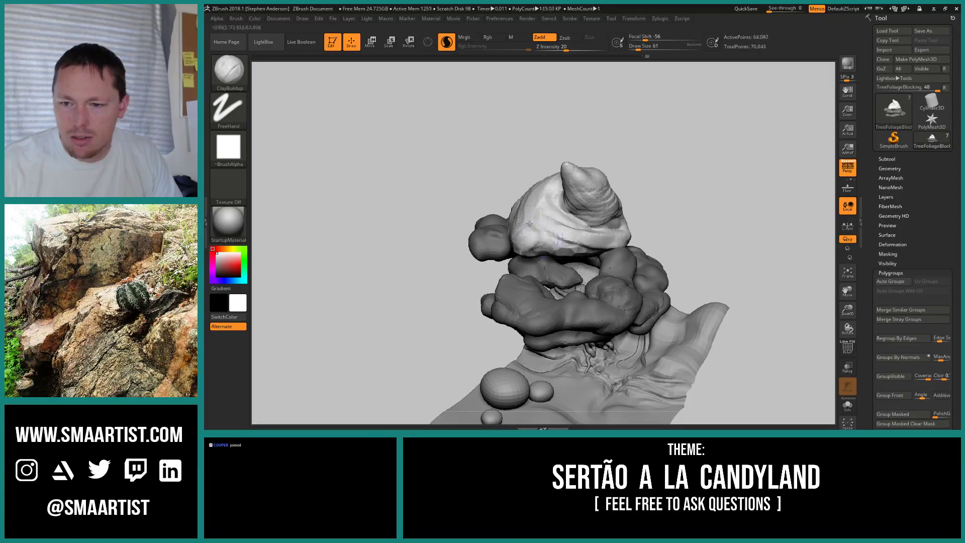
pyautogui.moveTo(595, 232)
pyautogui.mouseDown(button='right')
pyautogui.moveTo(564, 227)
pyautogui.moveTo(539, 194)
pyautogui.mouseUp(button='right')
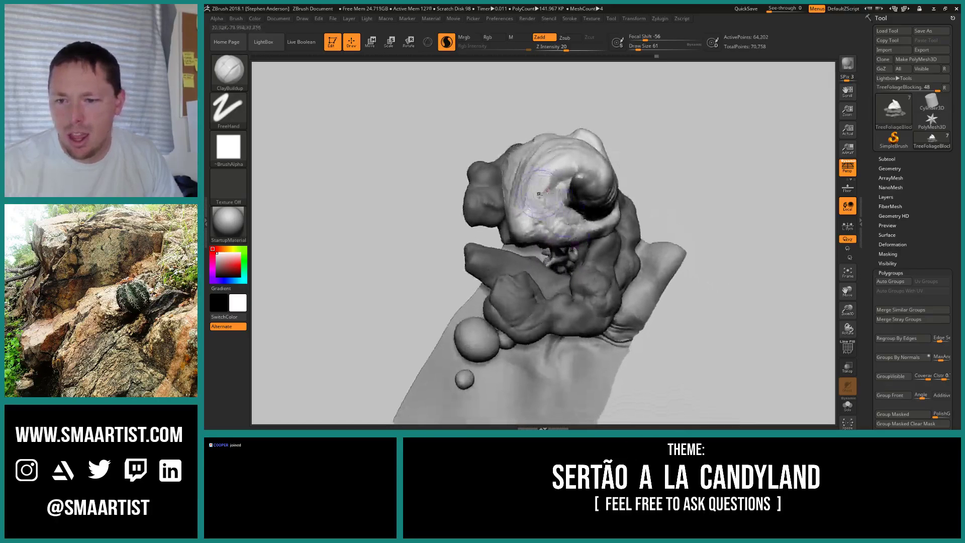
pyautogui.moveTo(555, 164); pyautogui.dragTo(520, 200)
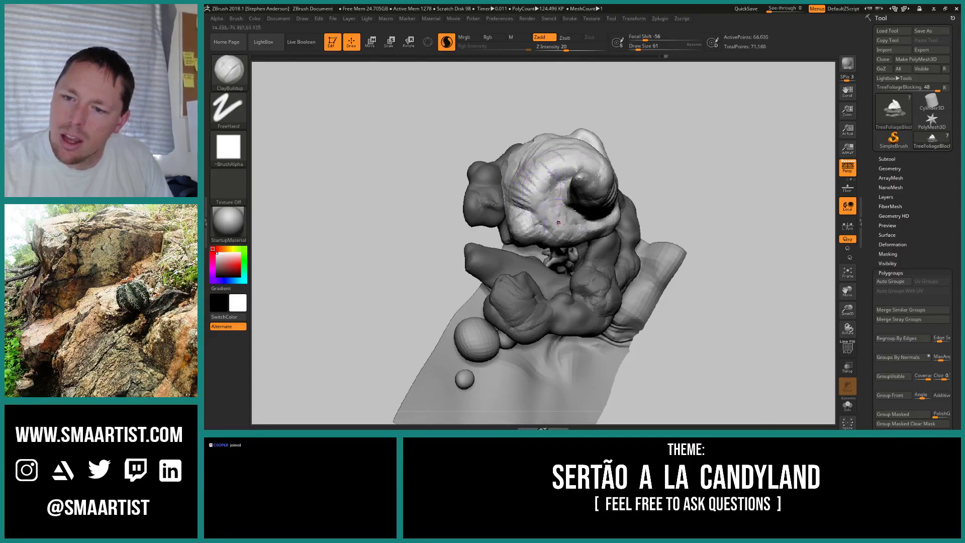
# - Add finer clay ridges to the other side of the top clump with ClayBuildup at Draw Size 21
pyautogui.moveTo(507, 229)
pyautogui.mouseDown(button='right')
pyautogui.moveTo(522, 222)
pyautogui.moveTo(505, 261)
pyautogui.mouseUp(button='right')
pyautogui.moveTo(498, 248); pyautogui.dragTo(495, 240, button='right')
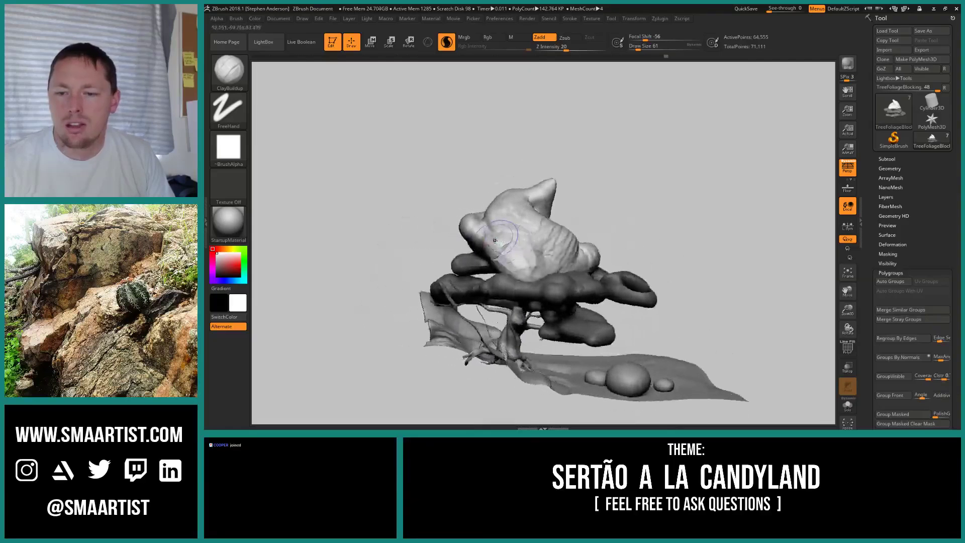
pyautogui.moveTo(557, 251)
pyautogui.mouseDown(button='right')
pyautogui.moveTo(510, 250)
pyautogui.moveTo(546, 246)
pyautogui.moveTo(540, 230)
pyautogui.moveTo(557, 254)
pyautogui.moveTo(507, 279)
pyautogui.moveTo(509, 249)
pyautogui.moveTo(513, 280)
pyautogui.mouseUp(button='right')
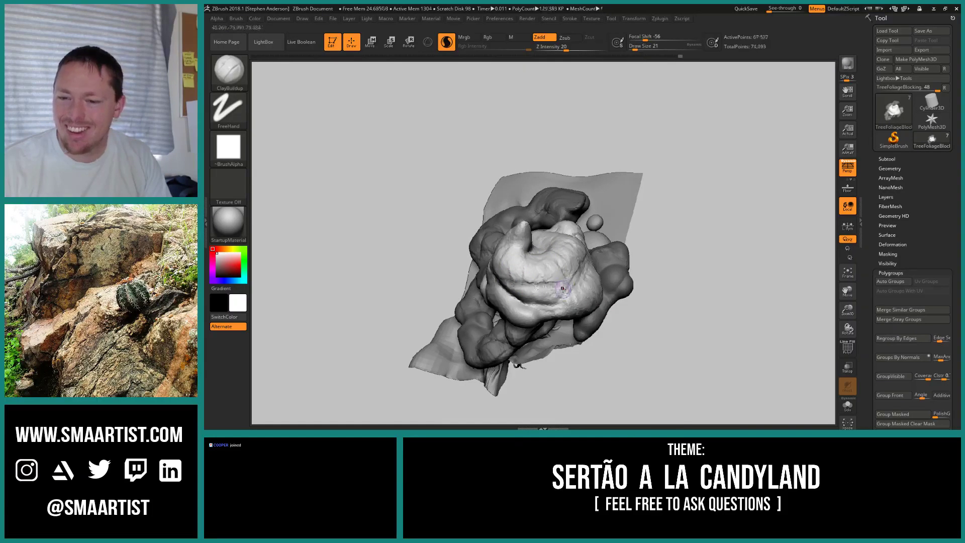
pyautogui.moveTo(537, 286); pyautogui.dragTo(530, 279, button='right')
# - Carve swirling creases around the top clump and the horn's base with DamStandard at Draw Size 21
pyautogui.press('b')
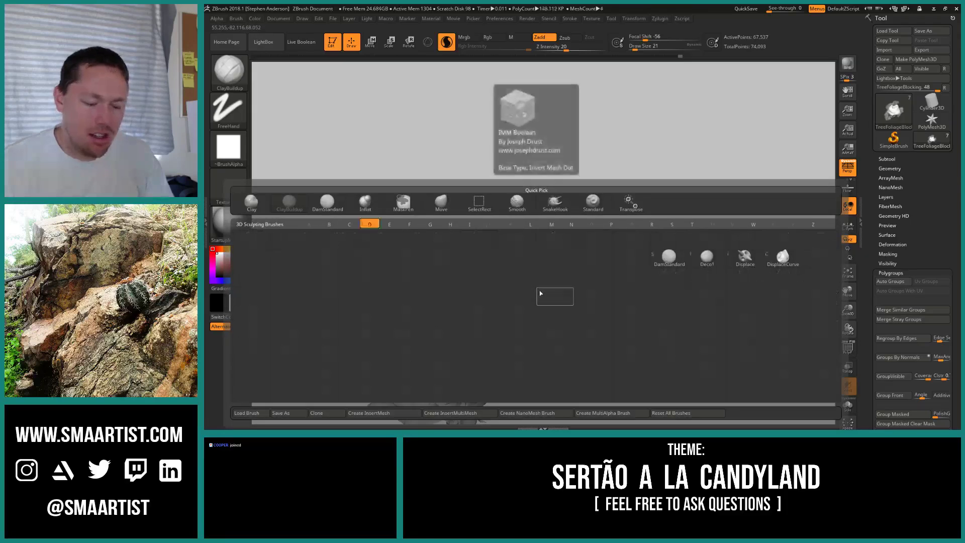
pyautogui.press('d')
pyautogui.press('s')
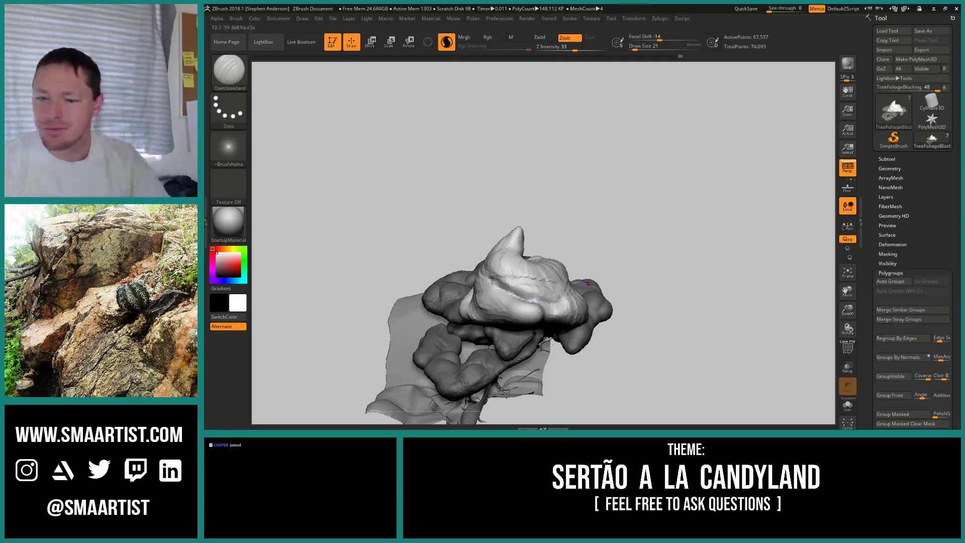
pyautogui.moveTo(525, 300); pyautogui.dragTo(493, 285, button='right')
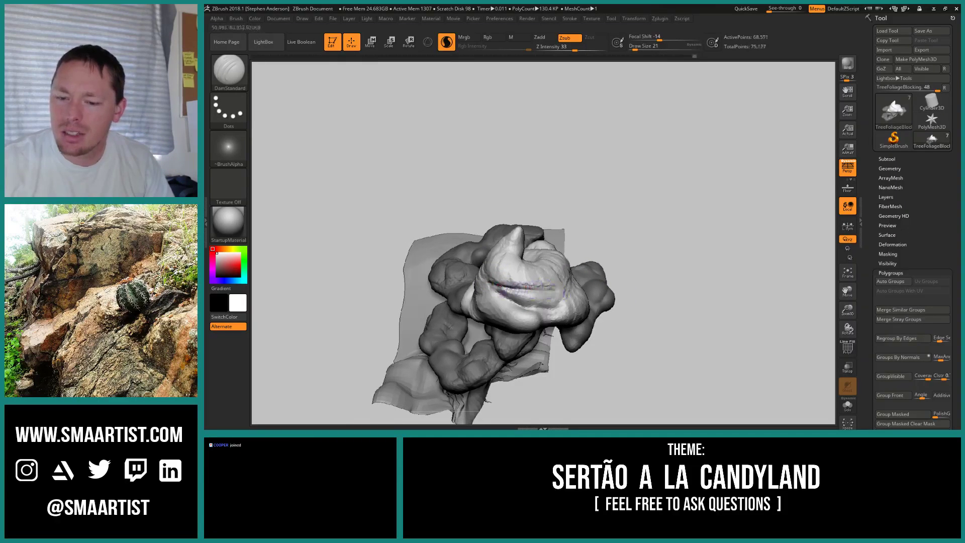
pyautogui.moveTo(550, 302)
pyautogui.mouseDown(button='right')
pyautogui.moveTo(485, 281)
pyautogui.moveTo(473, 260)
pyautogui.mouseUp(button='right')
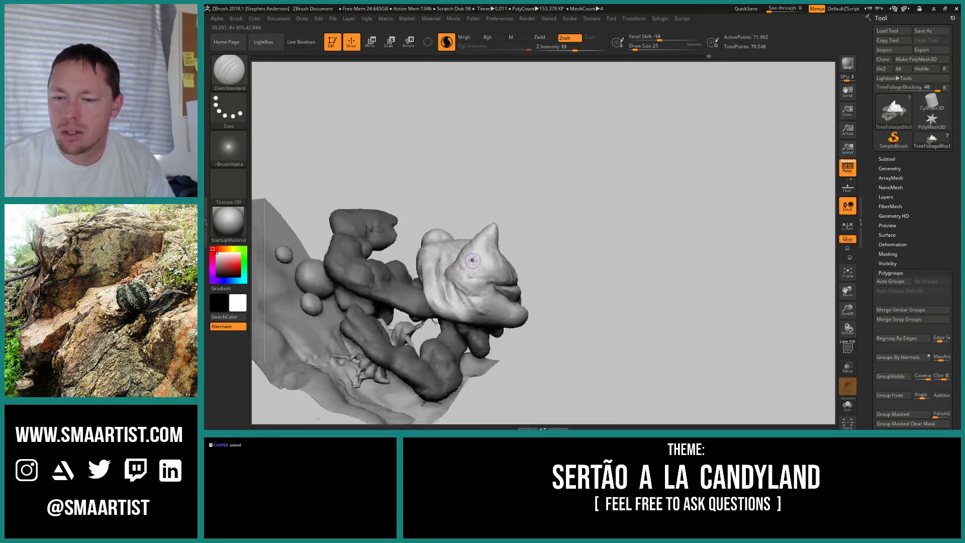
pyautogui.moveTo(467, 251); pyautogui.dragTo(475, 250)
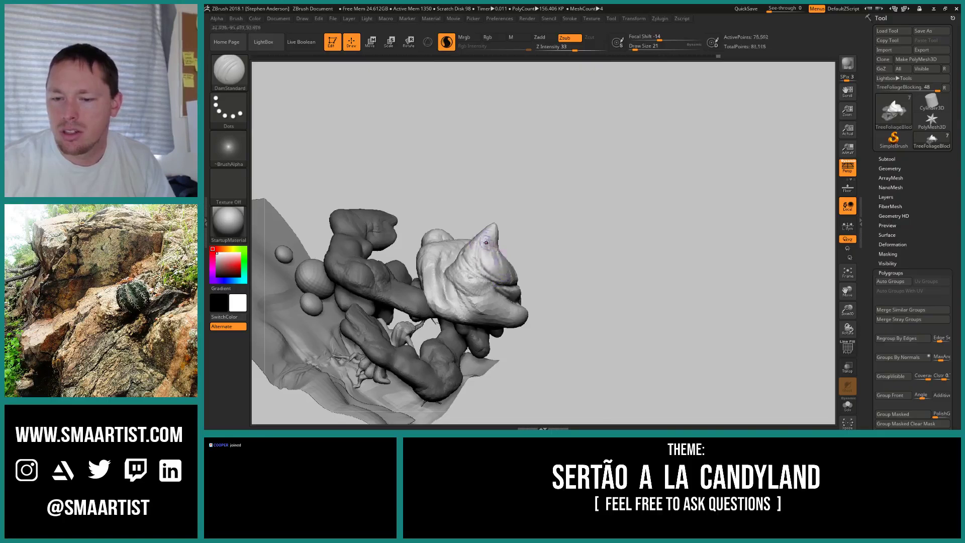
pyautogui.moveTo(487, 243); pyautogui.dragTo(419, 245, button='right')
pyautogui.moveTo(499, 272)
pyautogui.mouseDown(button='right')
pyautogui.moveTo(536, 299)
pyautogui.moveTo(513, 283)
pyautogui.moveTo(539, 272)
pyautogui.moveTo(493, 278)
pyautogui.mouseUp(button='right')
# - Build up broad swirling folds around the horn's base with ClayBuildup, raising the Draw Size to 130
pyautogui.press('b')
pyautogui.press('c')
pyautogui.press('b')
pyautogui.press('s')
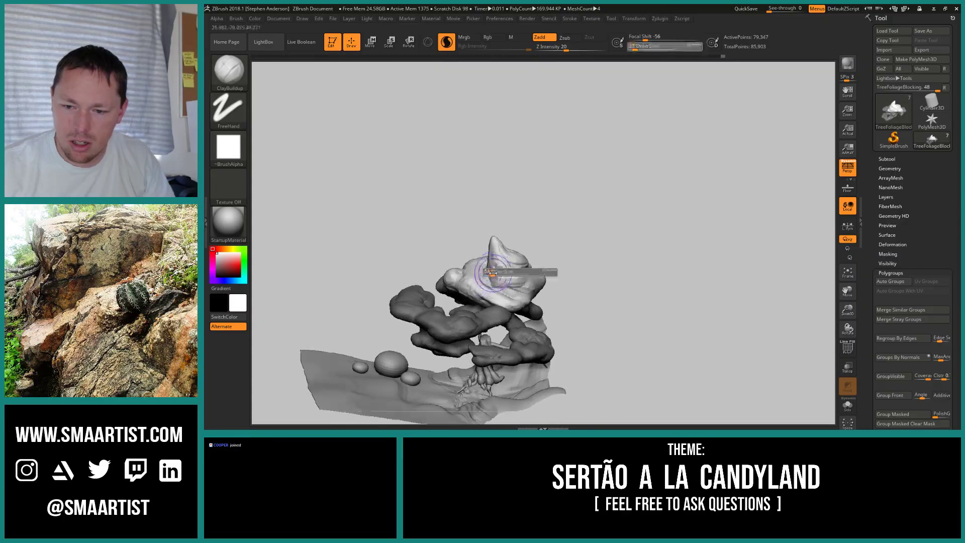
pyautogui.moveTo(493, 272); pyautogui.dragTo(495, 273)
pyautogui.keyDown('ctrl'); pyautogui.moveTo(495, 273); pyautogui.dragTo(496, 281, button='right'); pyautogui.keyUp('ctrl')
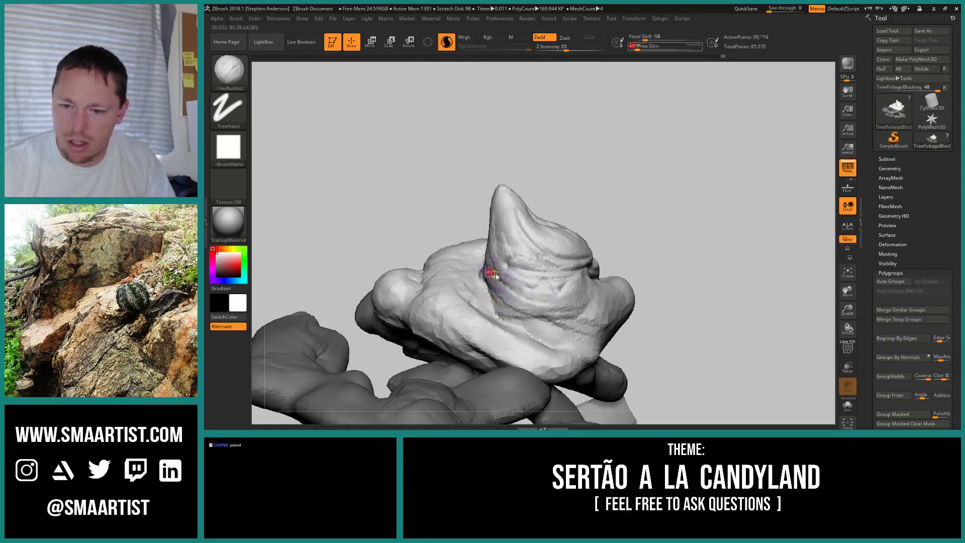
pyautogui.moveTo(496, 275); pyautogui.dragTo(500, 276)
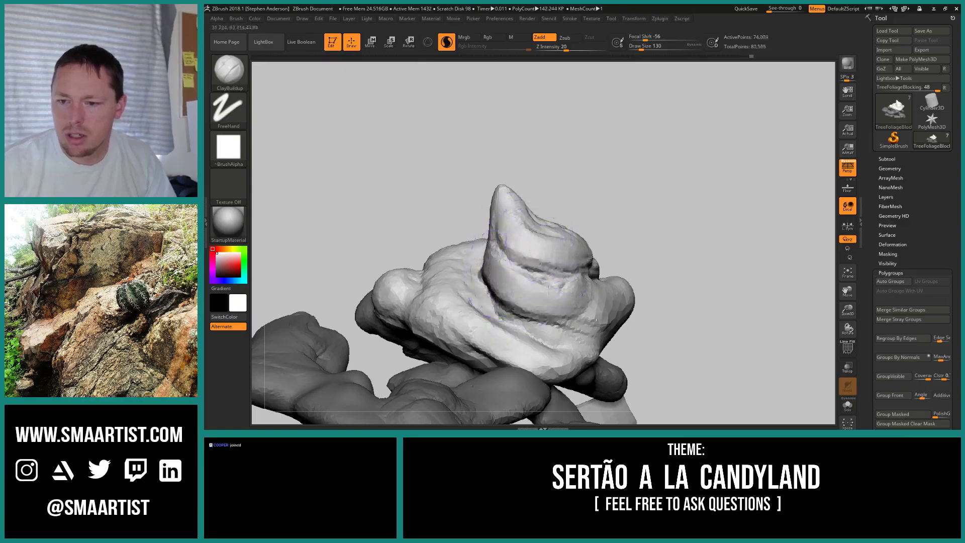
pyautogui.moveTo(531, 259)
pyautogui.keyDown('ctrl'); pyautogui.mouseDown(button='right')
pyautogui.moveTo(512, 215)
pyautogui.moveTo(565, 243)
pyautogui.mouseUp(button='right'); pyautogui.keyUp('ctrl')
pyautogui.moveTo(564, 233); pyautogui.dragTo(606, 231)
pyautogui.moveTo(619, 228); pyautogui.dragTo(540, 272, button='right')
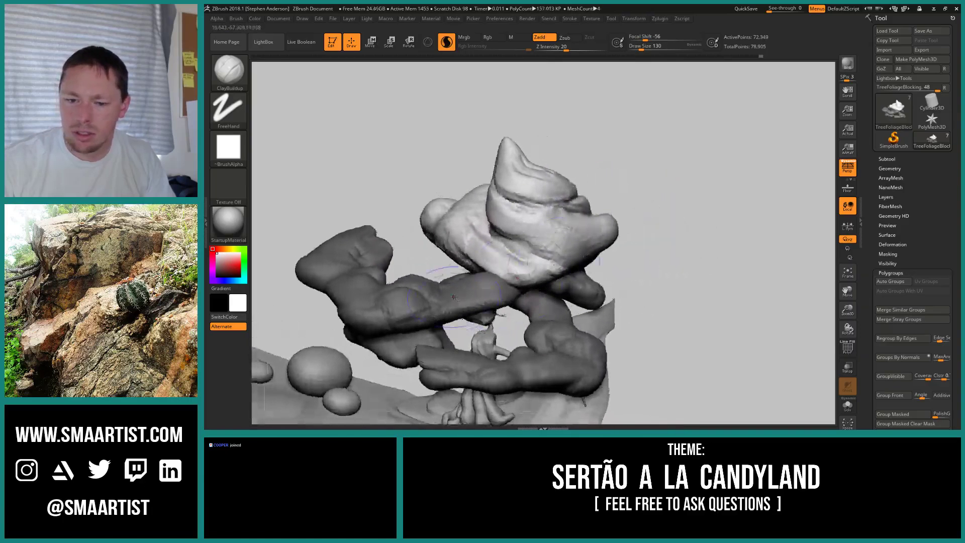
# - Clear the mask and add clay to the long foliage clump beneath the top one with ClayBuildup at Draw Size 88
pyautogui.keyDown('ctrl'); pyautogui.moveTo(705, 216); pyautogui.dragTo(709, 276); pyautogui.keyUp('ctrl')
pyautogui.moveTo(709, 276)
pyautogui.keyDown('ctrl'); pyautogui.mouseDown(button='right')
pyautogui.moveTo(658, 228)
pyautogui.moveTo(662, 255)
pyautogui.moveTo(665, 235)
pyautogui.moveTo(653, 282)
pyautogui.moveTo(640, 289)
pyautogui.moveTo(646, 301)
pyautogui.mouseUp(button='right'); pyautogui.keyUp('ctrl')
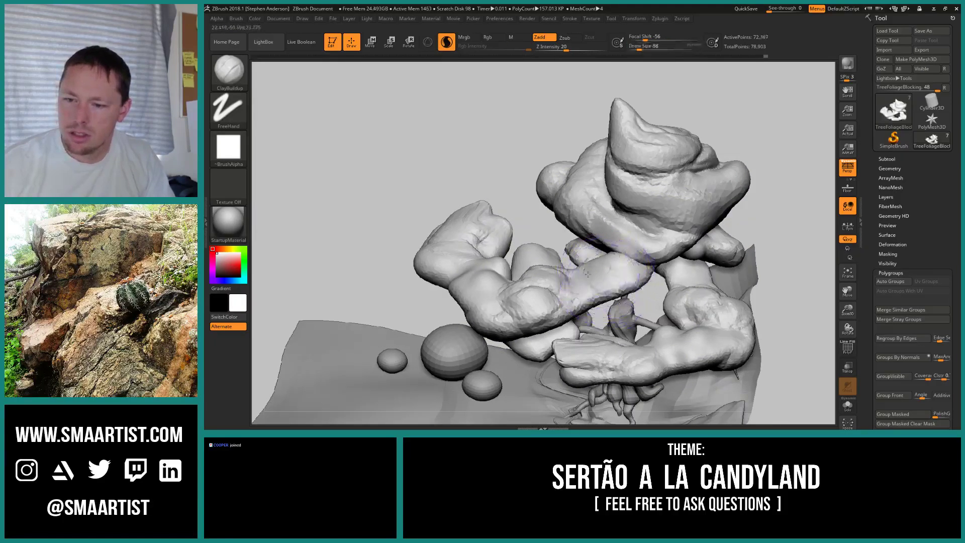
pyautogui.moveTo(626, 274); pyautogui.dragTo(619, 245, button='right')
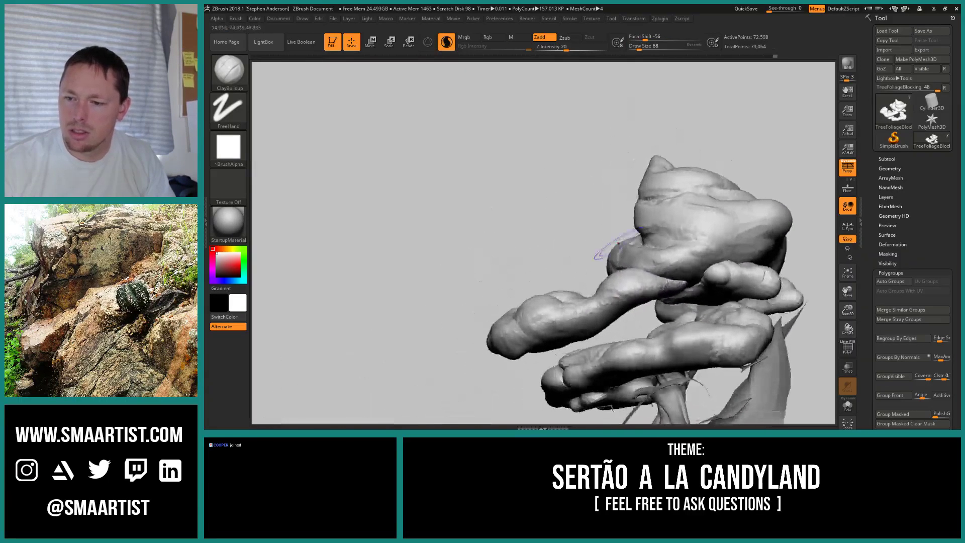
pyautogui.moveTo(564, 316); pyautogui.dragTo(580, 320)
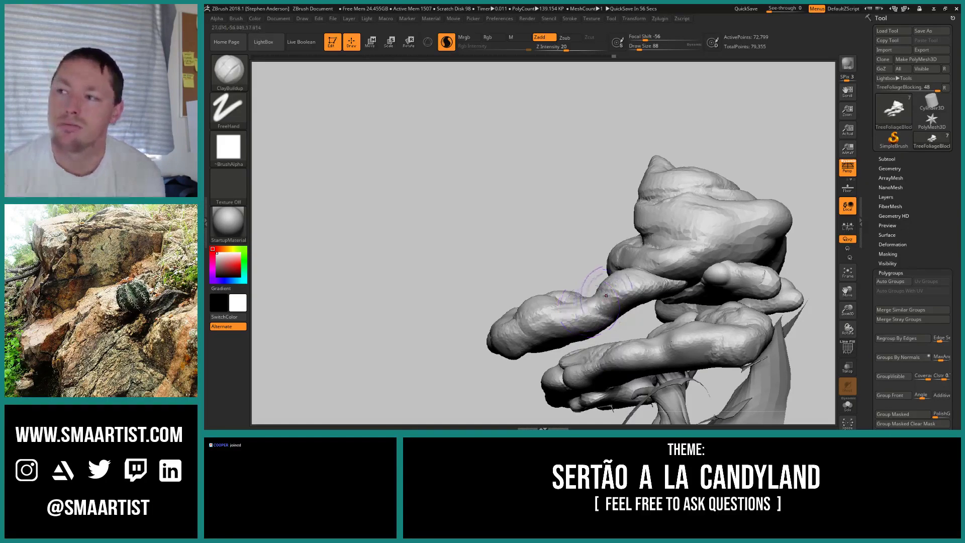
pyautogui.moveTo(632, 279)
pyautogui.mouseDown(button='right')
pyautogui.moveTo(603, 282)
pyautogui.moveTo(611, 319)
pyautogui.moveTo(601, 297)
pyautogui.moveTo(613, 260)
pyautogui.moveTo(566, 249)
pyautogui.moveTo(596, 282)
pyautogui.moveTo(580, 337)
pyautogui.moveTo(603, 270)
pyautogui.mouseUp(button='right')
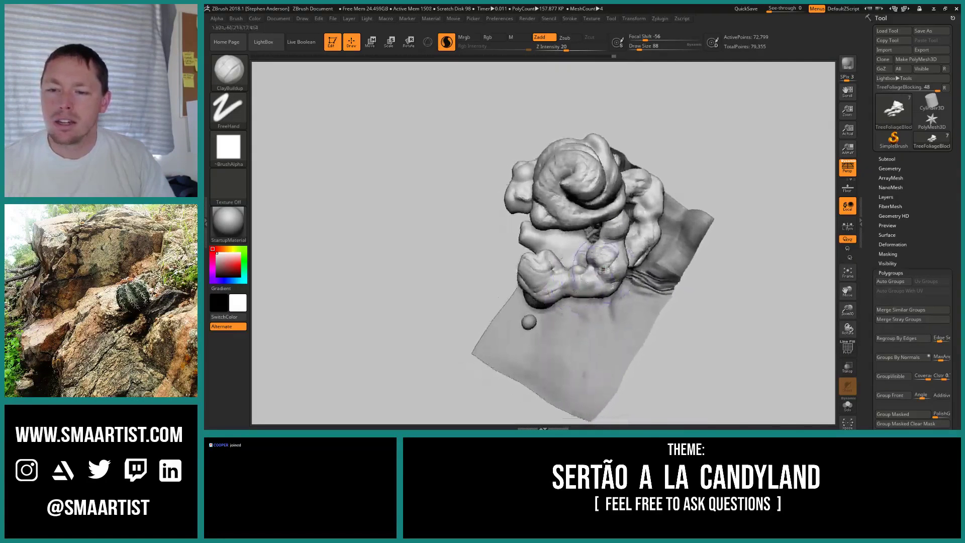
# - Mask everything except the long clump beneath the top one and swing it around the trunk with the Transpose line
pyautogui.press('w')
pyautogui.keyDown('ctrl'); pyautogui.moveTo(598, 266); pyautogui.dragTo(566, 263); pyautogui.keyUp('ctrl')
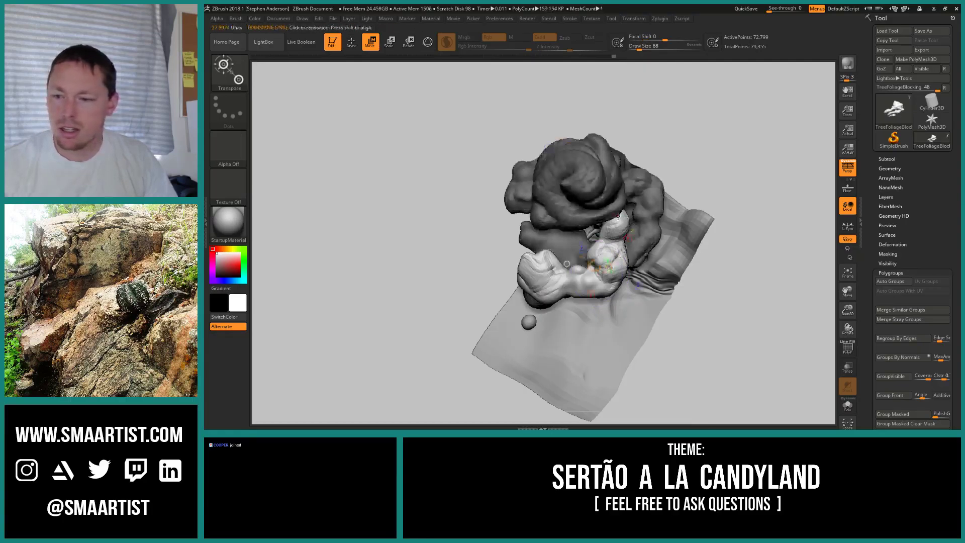
pyautogui.moveTo(567, 264); pyautogui.dragTo(611, 293, button='right')
pyautogui.moveTo(614, 225)
pyautogui.mouseDown()
pyautogui.moveTo(606, 272)
pyautogui.moveTo(520, 378)
pyautogui.mouseUp()
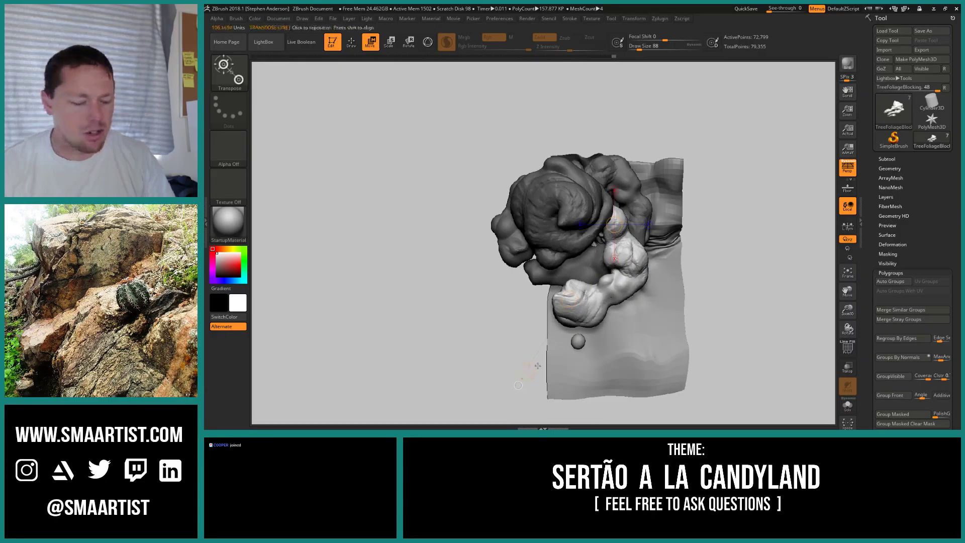
pyautogui.press('r')
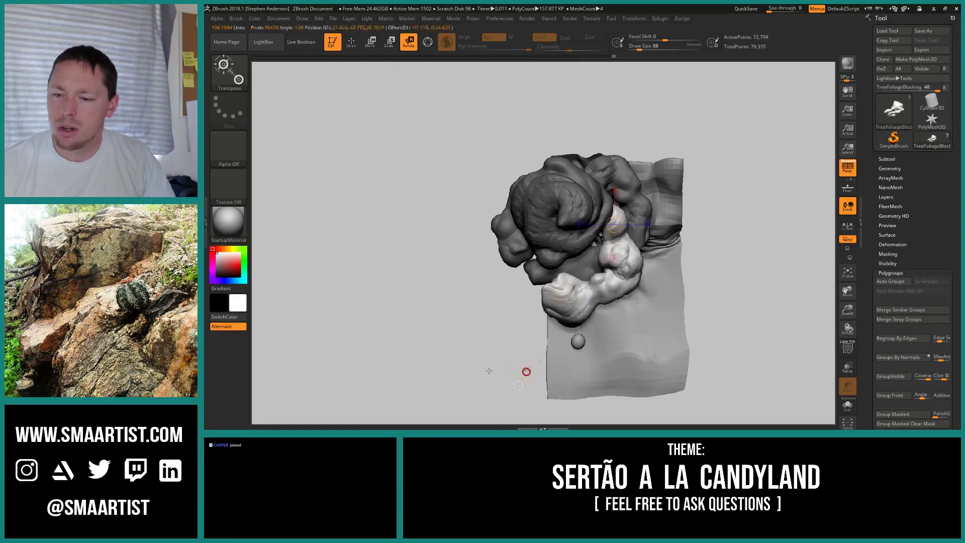
pyautogui.press('w')
pyautogui.moveTo(523, 372); pyautogui.dragTo(531, 332)
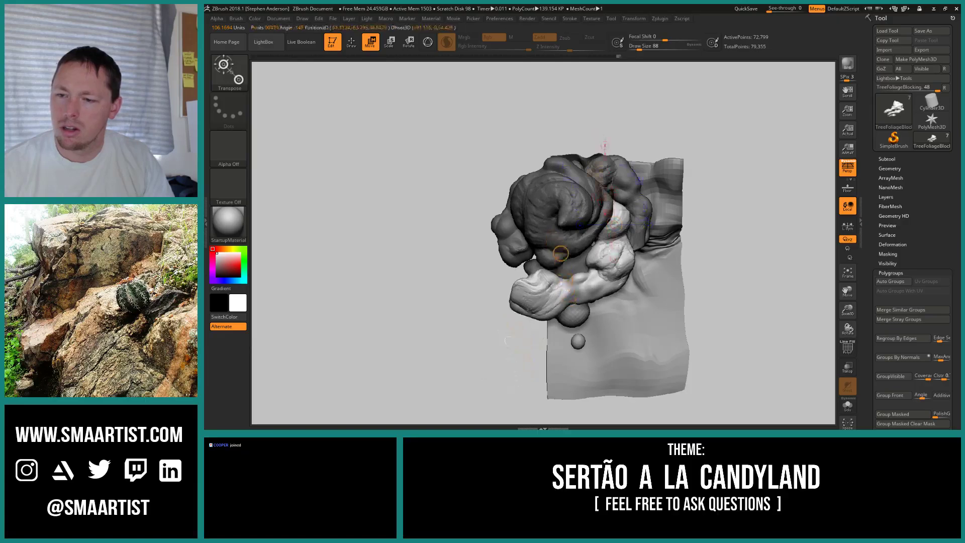
# - Reposition the unmasked long clump beneath the top clump in side view with the Transpose line
pyautogui.moveTo(748, 302); pyautogui.dragTo(751, 252)
pyautogui.moveTo(523, 218); pyautogui.dragTo(508, 218)
pyautogui.moveTo(607, 221); pyautogui.dragTo(608, 223)
pyautogui.moveTo(508, 204); pyautogui.dragTo(517, 221)
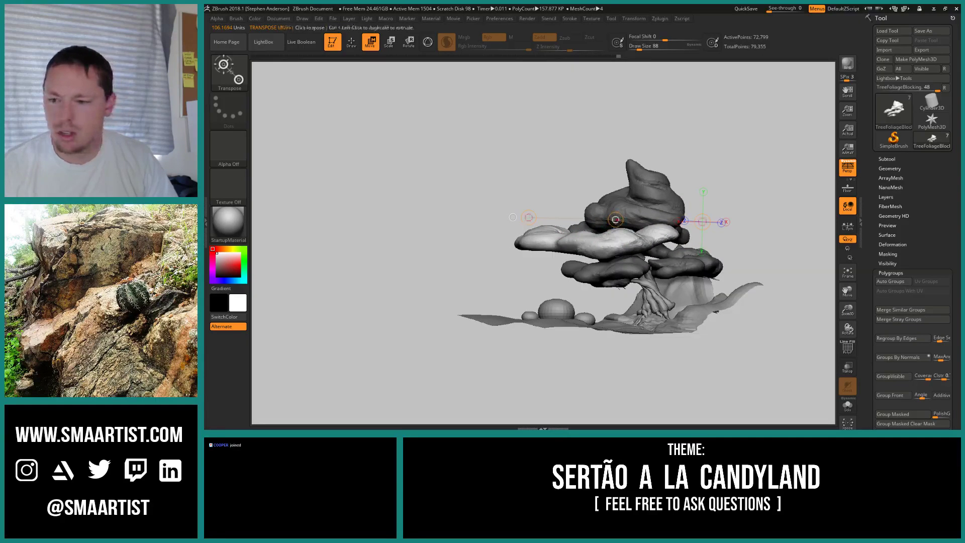
pyautogui.moveTo(615, 219); pyautogui.dragTo(615, 220)
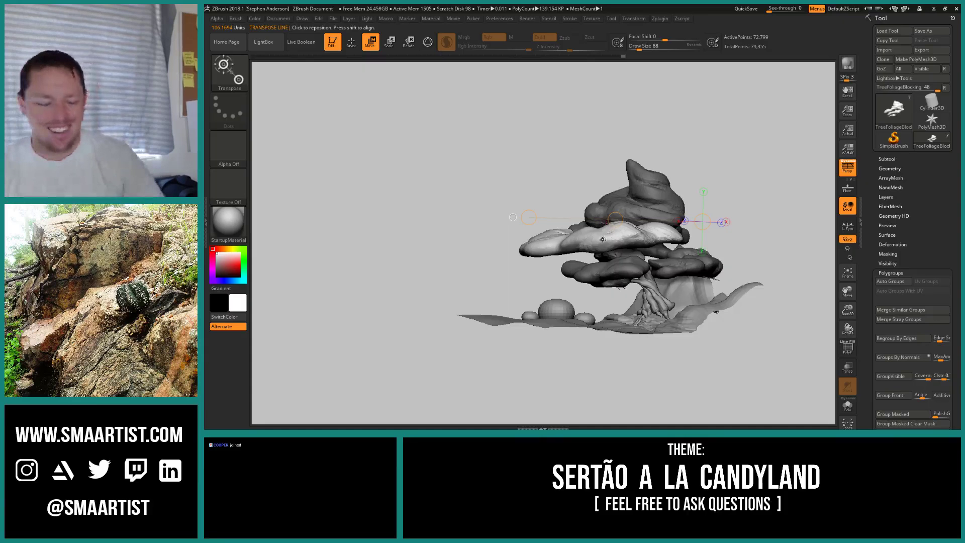
# - Reshape the long unmasked clump with the Move brush
pyautogui.press('b')
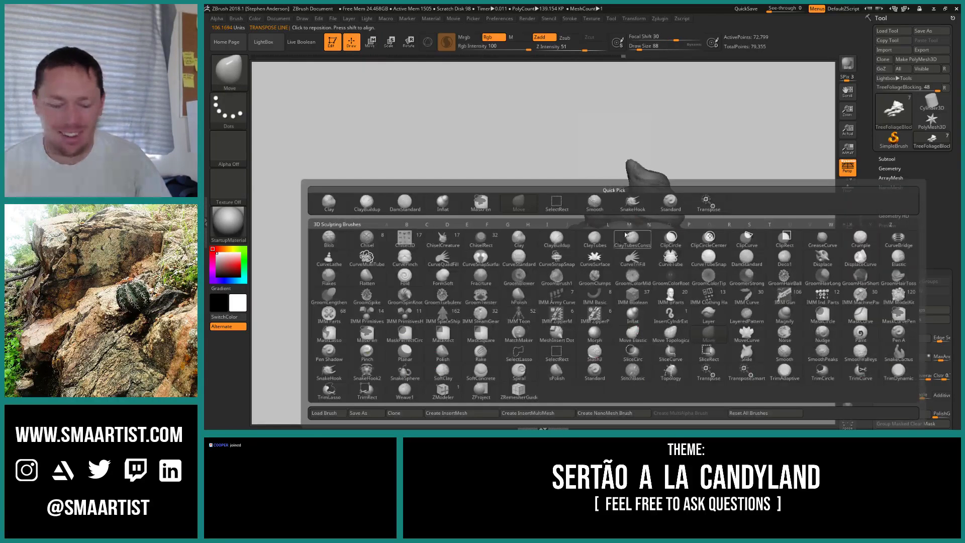
pyautogui.press('m')
pyautogui.press('v')
pyautogui.moveTo(617, 233); pyautogui.dragTo(628, 244, button='right')
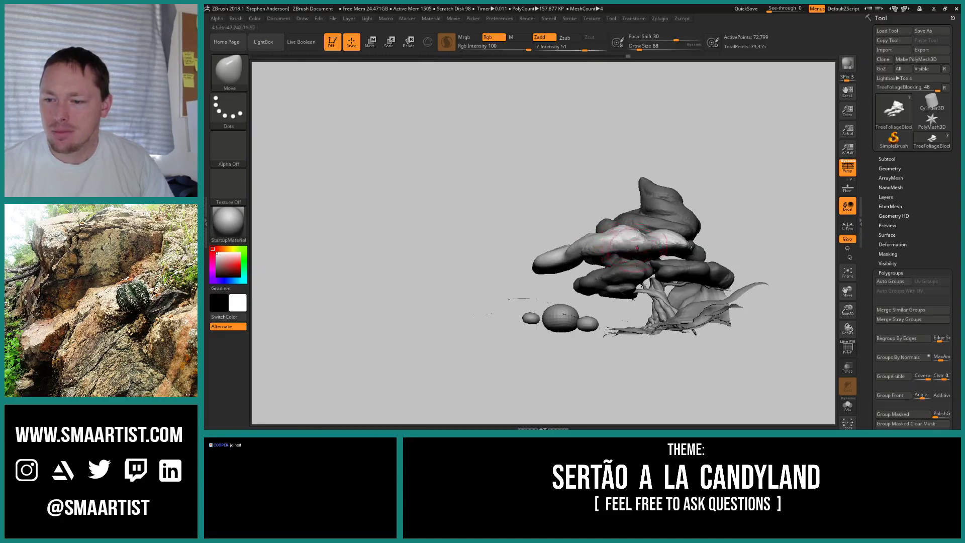
pyautogui.moveTo(598, 250)
pyautogui.mouseDown(button='right')
pyautogui.moveTo(634, 241)
pyautogui.moveTo(621, 271)
pyautogui.moveTo(616, 260)
pyautogui.moveTo(553, 295)
pyautogui.moveTo(598, 305)
pyautogui.mouseUp(button='right')
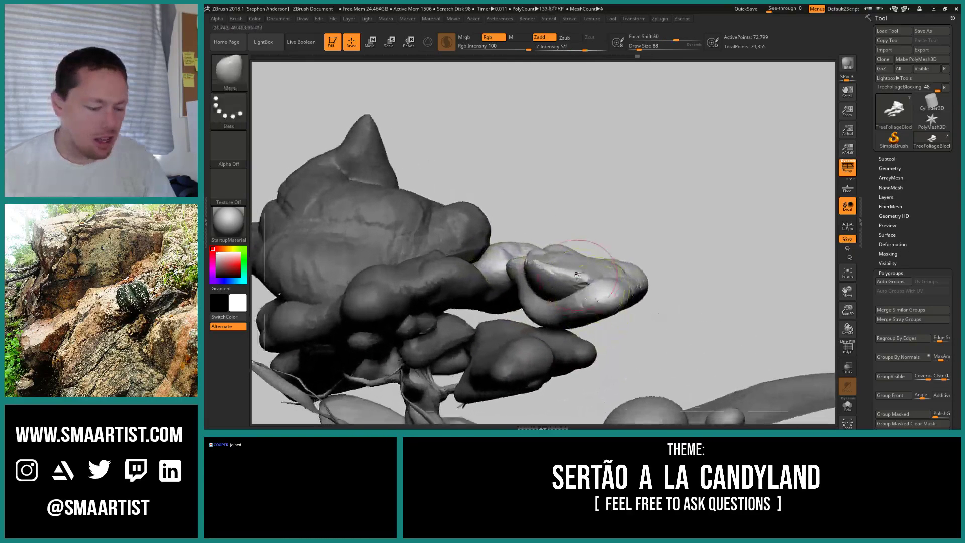
# - Build up the surface of the unmasked long foliage clump with ClayBuildup at Draw Size 61
pyautogui.press('b')
pyautogui.press('c')
pyautogui.press('b')
pyautogui.press('s')
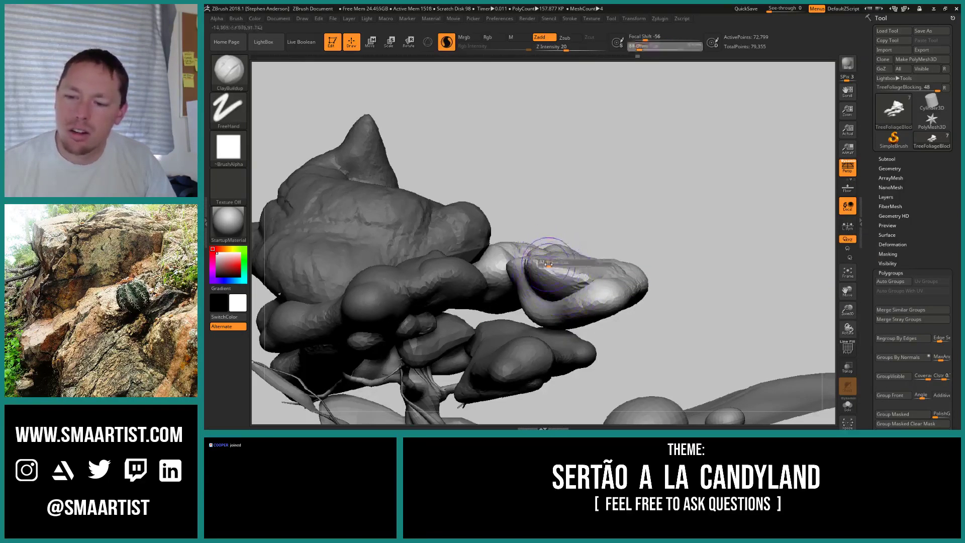
pyautogui.click(544, 263)
pyautogui.moveTo(577, 269); pyautogui.dragTo(565, 255, button='right')
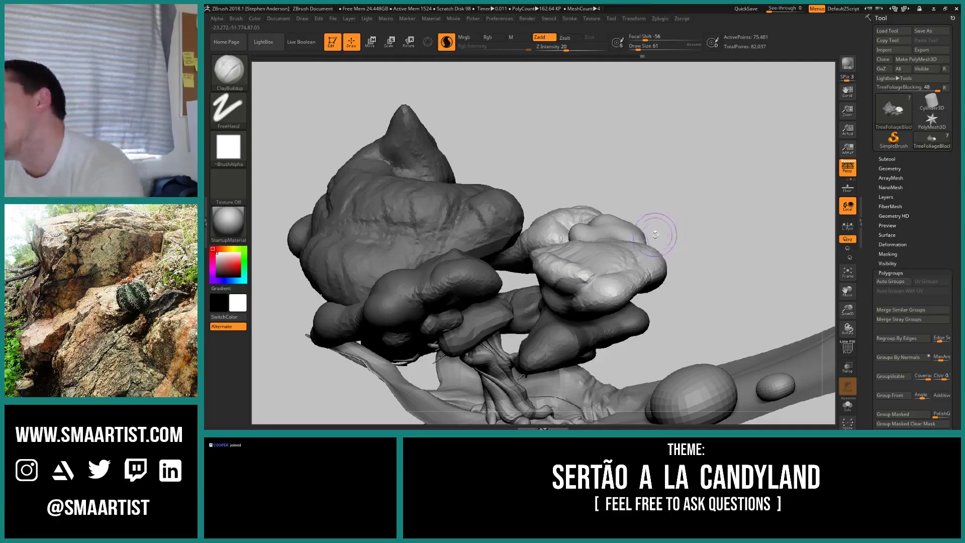
pyautogui.moveTo(598, 271)
pyautogui.mouseDown(button='right')
pyautogui.moveTo(589, 244)
pyautogui.moveTo(598, 255)
pyautogui.moveTo(549, 203)
pyautogui.moveTo(579, 206)
pyautogui.moveTo(567, 237)
pyautogui.moveTo(573, 278)
pyautogui.moveTo(530, 270)
pyautogui.moveTo(522, 305)
pyautogui.moveTo(538, 203)
pyautogui.moveTo(561, 279)
pyautogui.moveTo(560, 232)
pyautogui.moveTo(566, 310)
pyautogui.moveTo(587, 191)
pyautogui.moveTo(576, 191)
pyautogui.mouseUp(button='right')
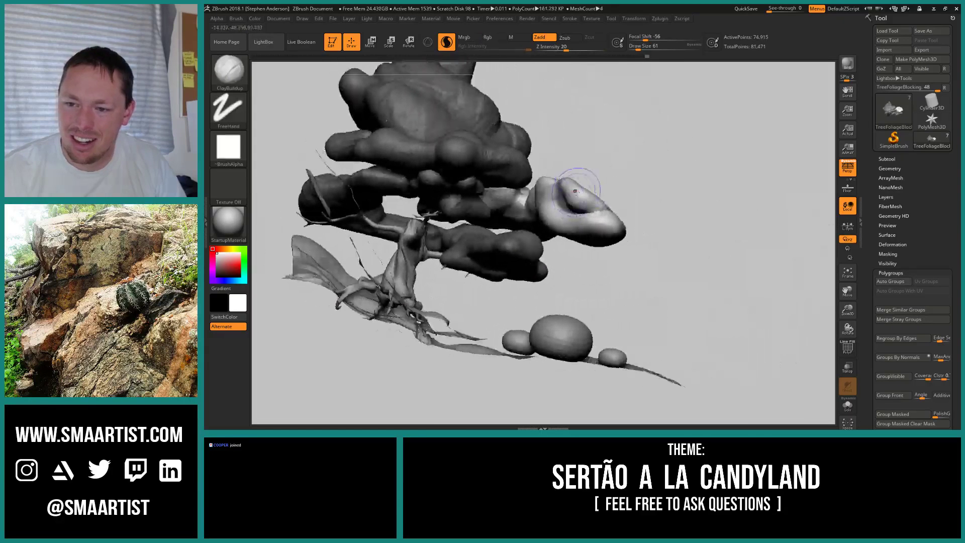
pyautogui.moveTo(567, 191); pyautogui.dragTo(569, 207)
# - Select the Tree_4 trunk subtool and mask it with the Transpose line, leaving only its upper end unmasked
pyautogui.moveTo(569, 193)
pyautogui.mouseDown(button='right')
pyautogui.moveTo(664, 179)
pyautogui.moveTo(688, 194)
pyautogui.moveTo(634, 206)
pyautogui.moveTo(659, 213)
pyautogui.moveTo(483, 211)
pyautogui.mouseUp(button='right')
pyautogui.moveTo(606, 200)
pyautogui.mouseDown(button='right')
pyautogui.moveTo(623, 221)
pyautogui.moveTo(606, 256)
pyautogui.moveTo(655, 264)
pyautogui.moveTo(544, 252)
pyautogui.moveTo(547, 270)
pyautogui.moveTo(518, 288)
pyautogui.moveTo(528, 274)
pyautogui.mouseUp(button='right')
pyautogui.keyDown('alt'); pyautogui.click(547, 270); pyautogui.keyUp('alt')
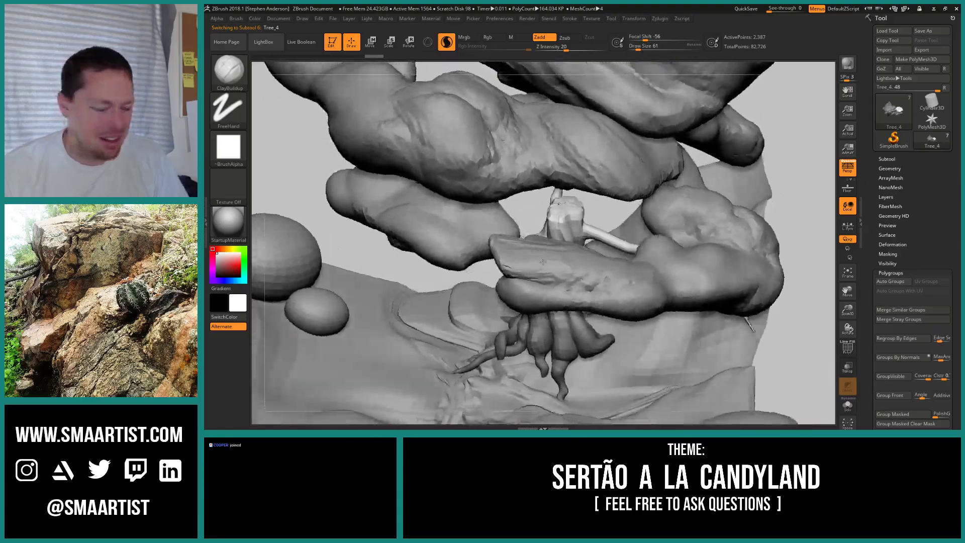
pyautogui.press('w')
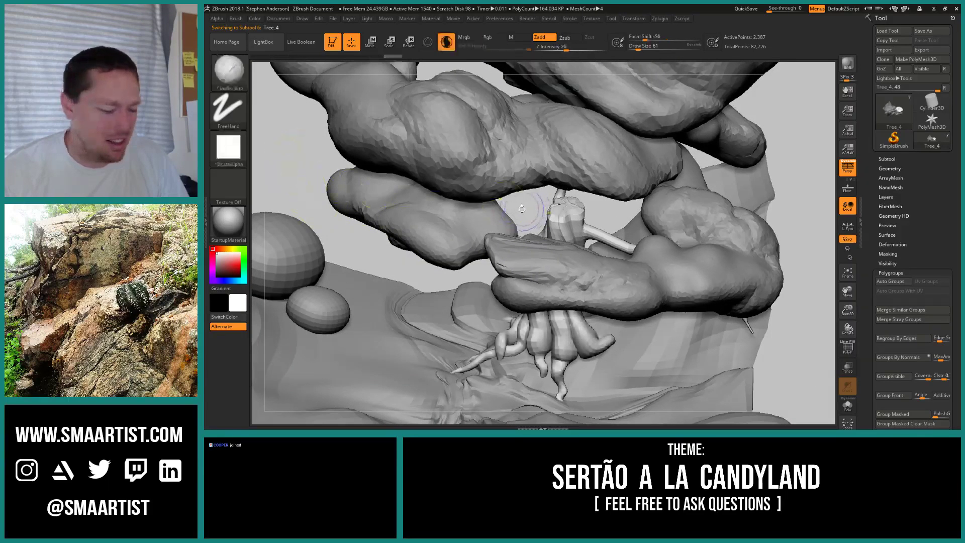
pyautogui.keyDown('ctrl'); pyautogui.moveTo(569, 205); pyautogui.dragTo(582, 145); pyautogui.keyUp('ctrl')
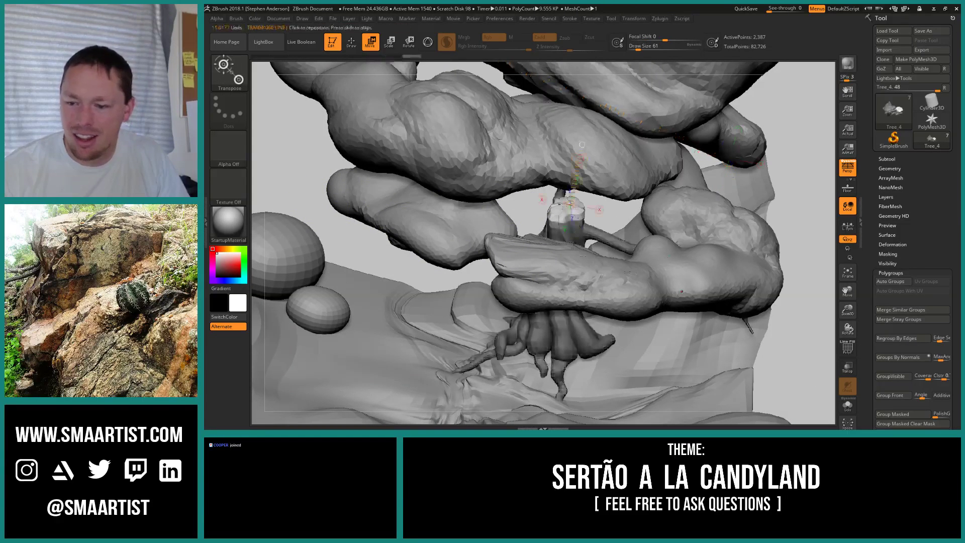
pyautogui.click(848, 403)
# - Lay the Transpose line along the trunk's upper end and extrude that end upward to the foliage above
pyautogui.moveTo(654, 284); pyautogui.dragTo(708, 266, button='right')
pyautogui.moveTo(830, 399); pyautogui.dragTo(566, 168)
pyautogui.click(852, 411)
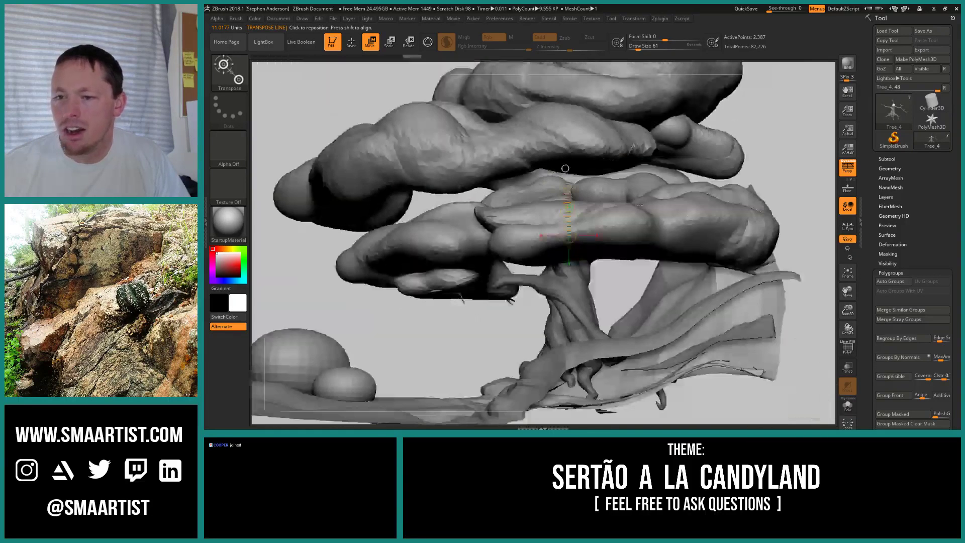
pyautogui.keyDown('alt'); pyautogui.moveTo(577, 227); pyautogui.dragTo(537, 213); pyautogui.keyUp('alt')
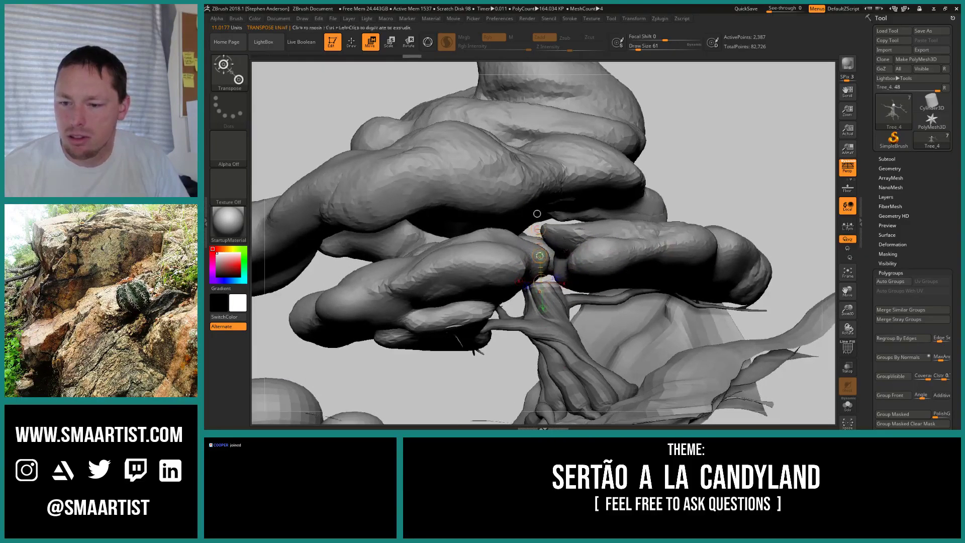
pyautogui.moveTo(540, 256); pyautogui.dragTo(543, 223)
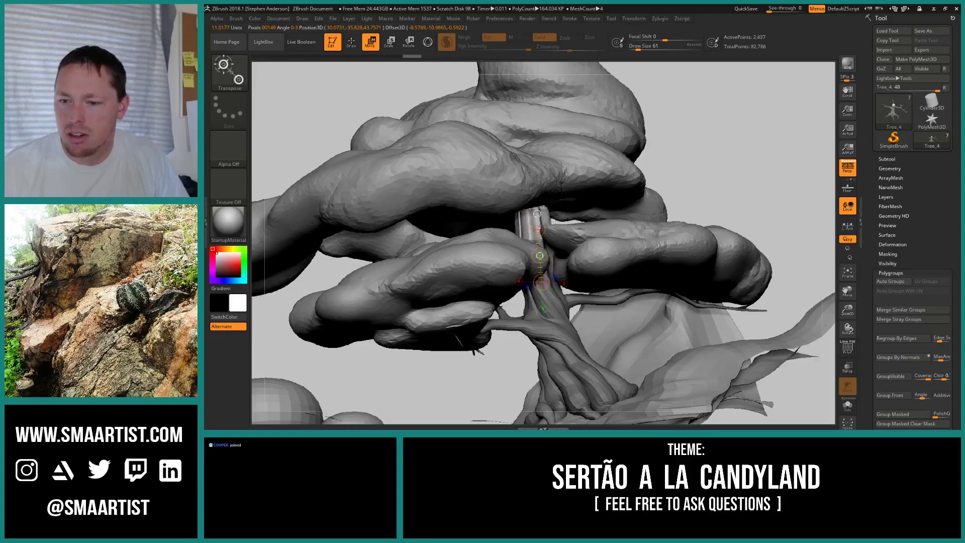
# - Try to shift the extruded trunk end sideways with the Transpose line in Move mode
pyautogui.moveTo(580, 216)
pyautogui.mouseDown()
pyautogui.moveTo(616, 223)
pyautogui.moveTo(571, 213)
pyautogui.moveTo(575, 202)
pyautogui.mouseUp()
pyautogui.moveTo(575, 201); pyautogui.dragTo(565, 216, button='right')
pyautogui.press('r')
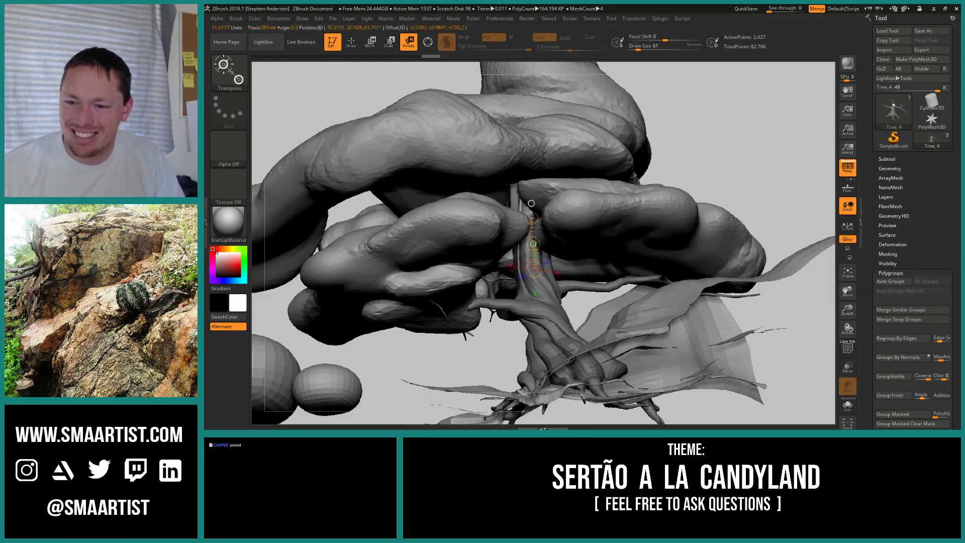
pyautogui.moveTo(534, 165); pyautogui.dragTo(538, 222, button='right')
pyautogui.press('w')
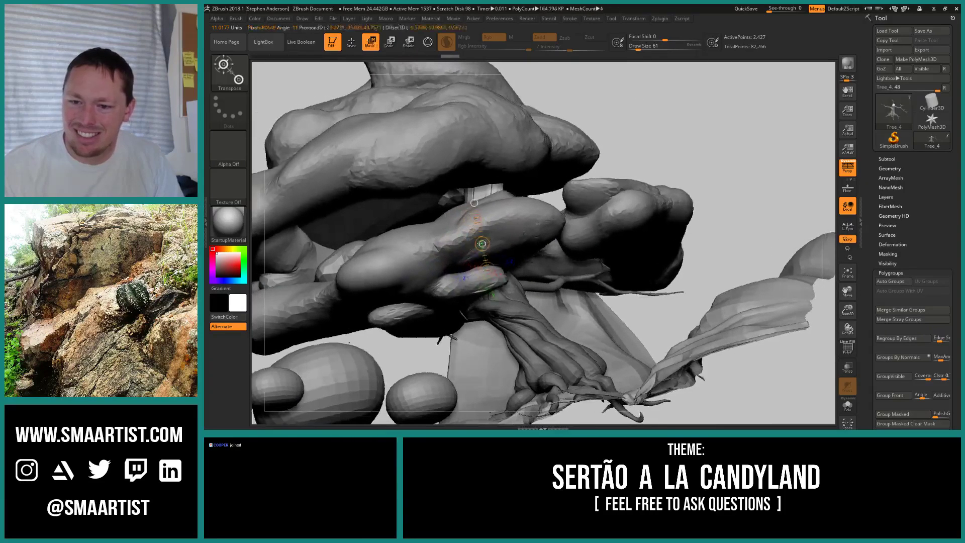
pyautogui.moveTo(482, 244); pyautogui.dragTo(469, 247)
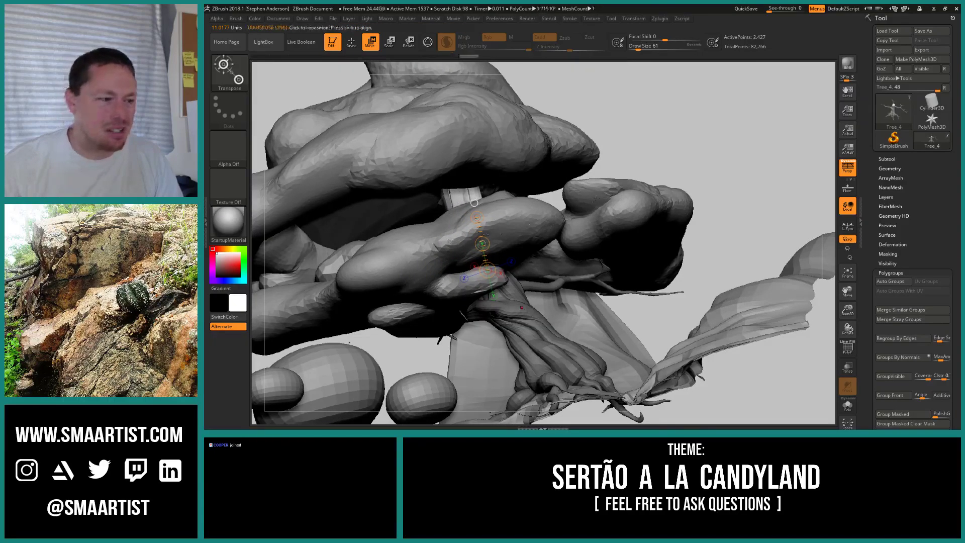
pyautogui.moveTo(596, 197); pyautogui.dragTo(672, 283, button='right')
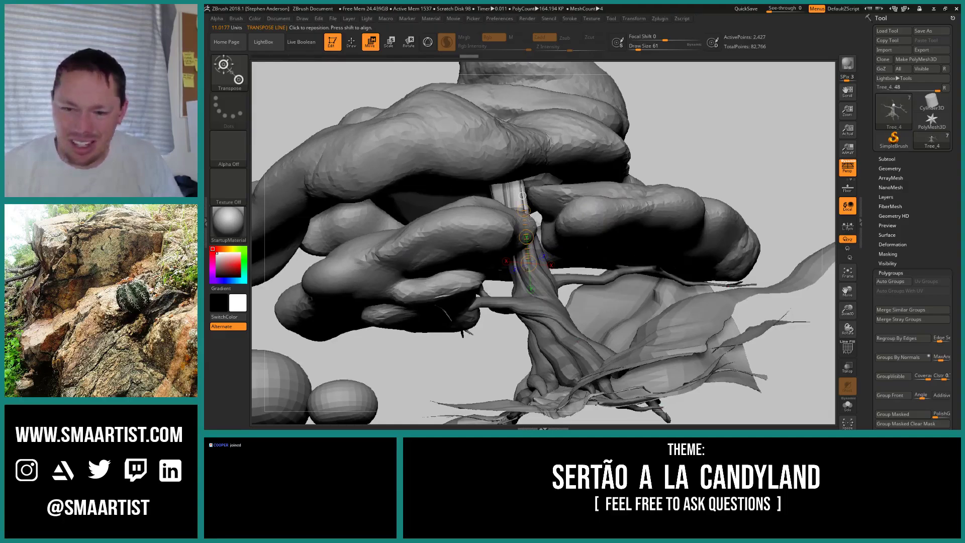
# - Try to rotate and twist the extruded trunk end with the Transpose line in Rotate mode
pyautogui.press('r')
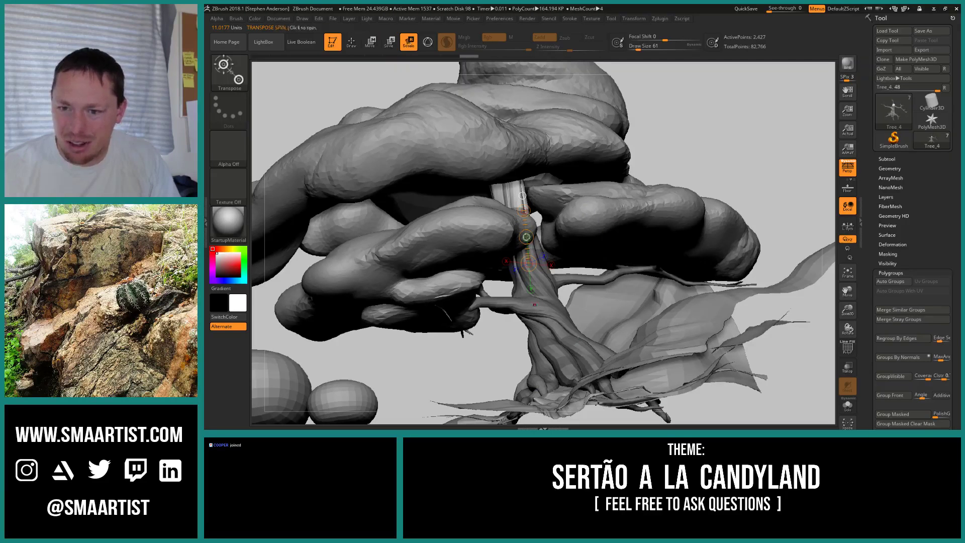
pyautogui.moveTo(533, 327); pyautogui.dragTo(529, 262)
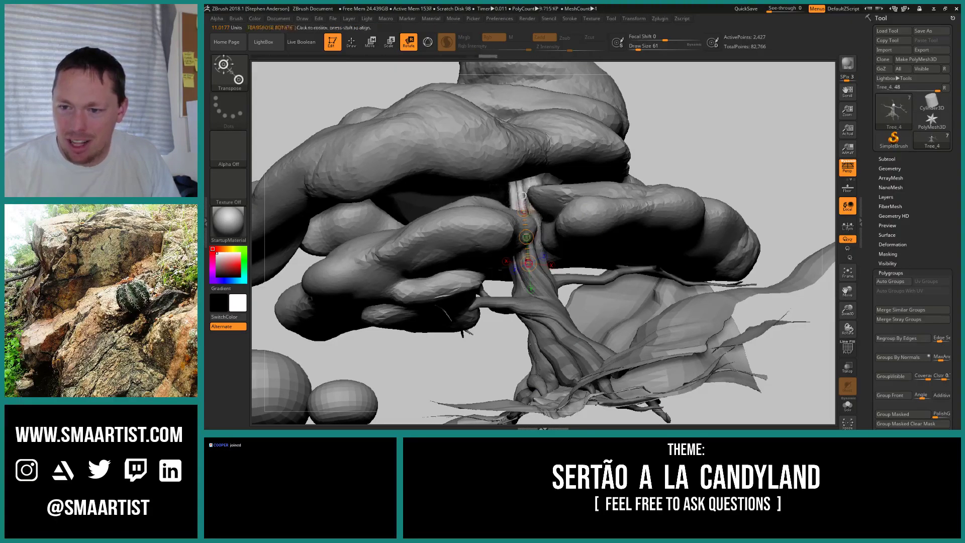
pyautogui.moveTo(523, 195); pyautogui.dragTo(523, 195)
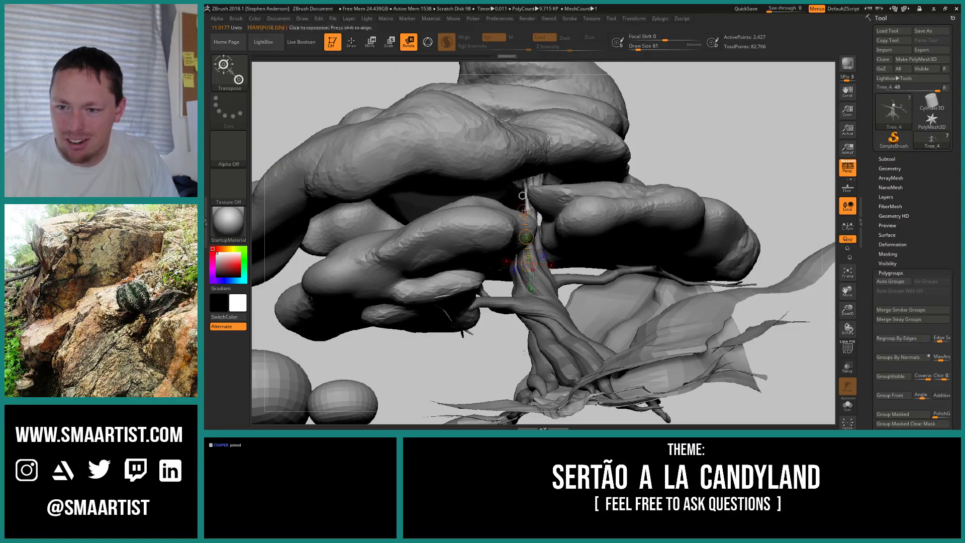
pyautogui.moveTo(523, 195); pyautogui.dragTo(509, 210)
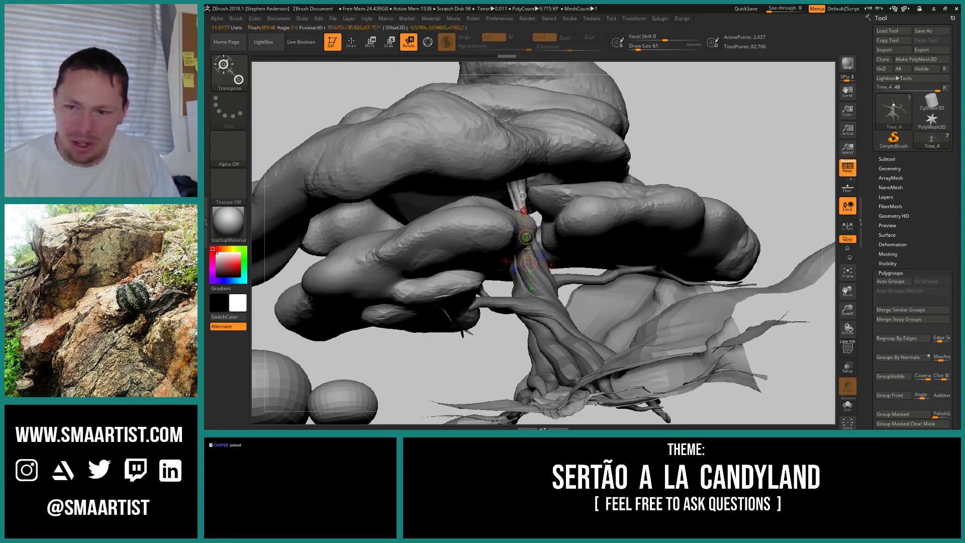
# - Isolate the trunk subtool with its polyframe displayed and activate the ZModeler brush
pyautogui.moveTo(508, 211); pyautogui.dragTo(578, 217, button='right')
pyautogui.click(846, 411)
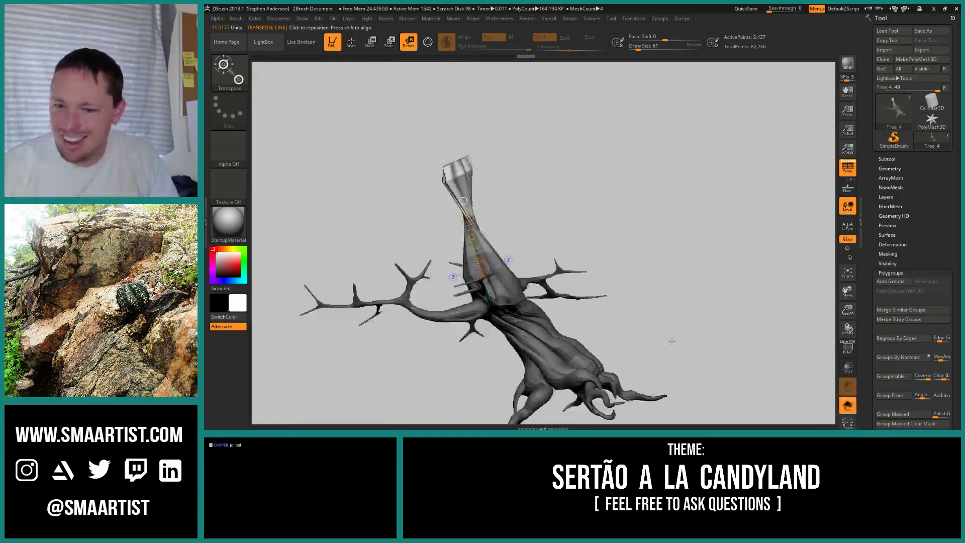
pyautogui.moveTo(671, 337); pyautogui.dragTo(549, 241, button='right')
pyautogui.hotkey('shift', 'f')
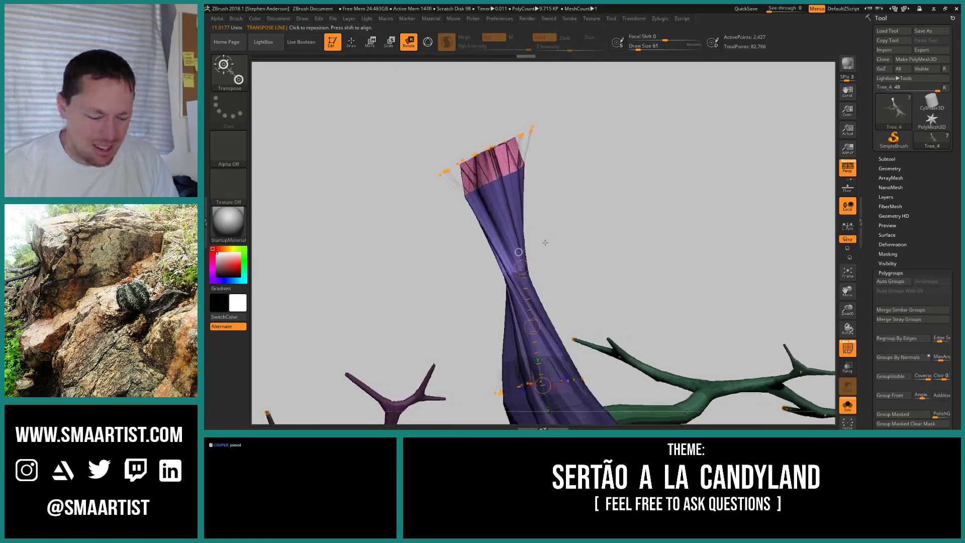
pyautogui.press('b')
pyautogui.press('c')
pyautogui.press('t')
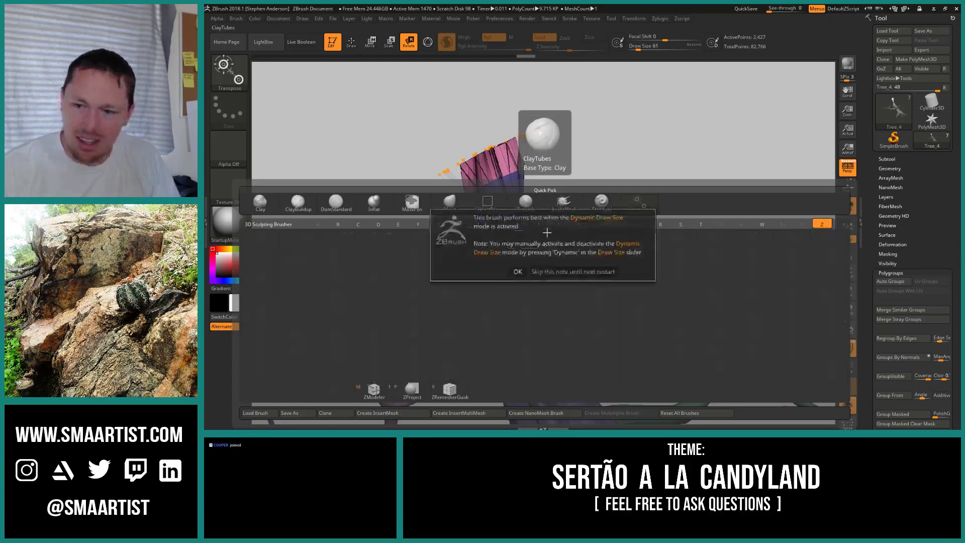
pyautogui.click(518, 272)
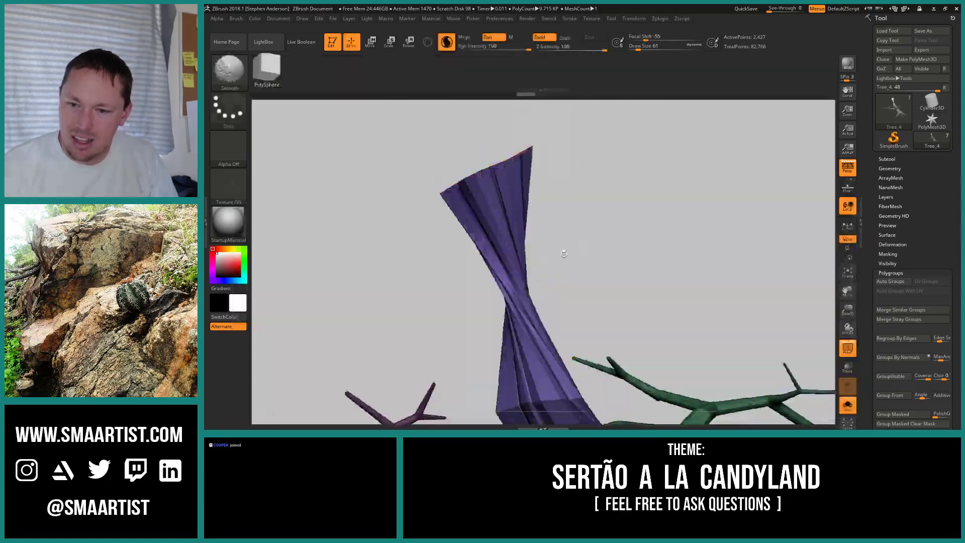
pyautogui.moveTo(560, 235)
pyautogui.mouseDown(button='right')
pyautogui.moveTo(571, 234)
pyautogui.moveTo(561, 236)
pyautogui.mouseUp(button='right')
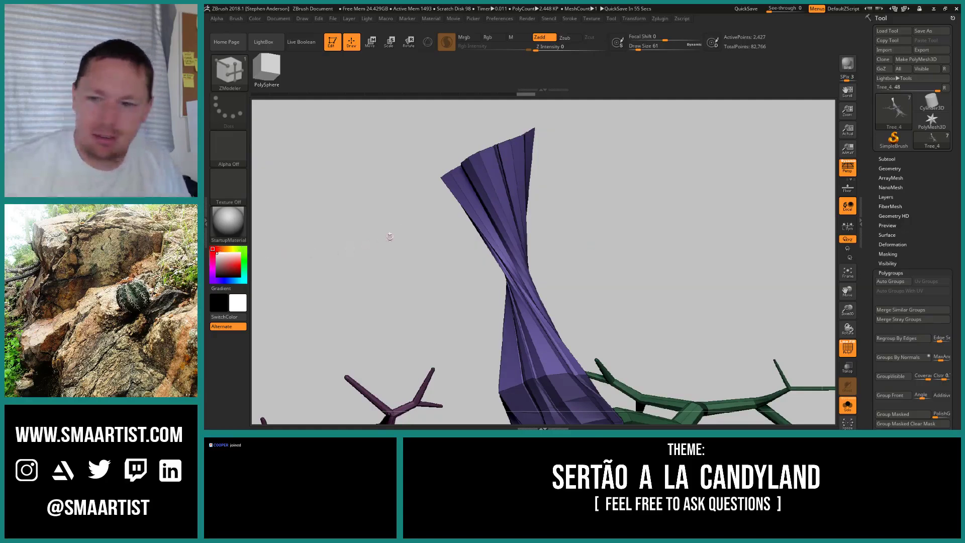
# - Undo the twisting and shifting of the trunk, back to the straight extruded end
pyautogui.hotkey('ctrl', 'z')
pyautogui.hotkey('ctrl', 'z')
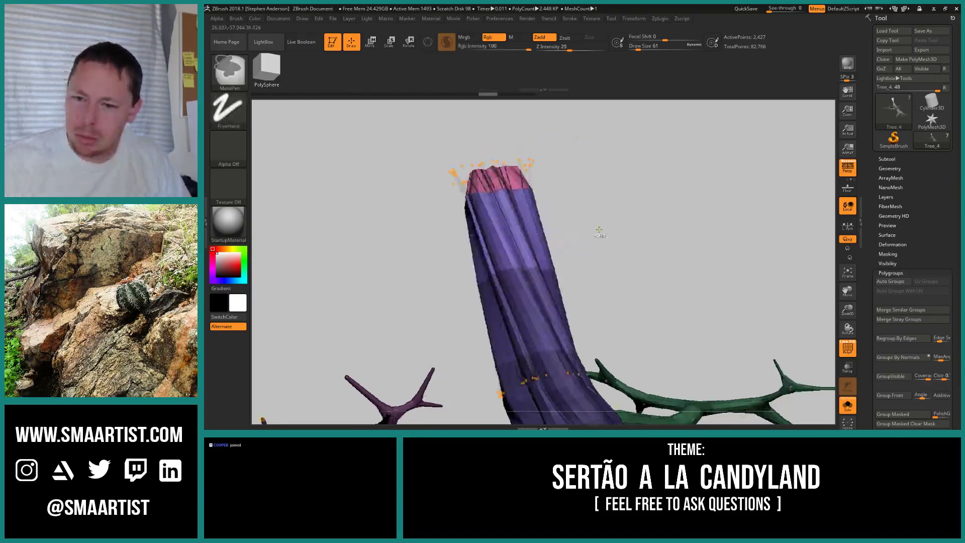
pyautogui.hotkey('ctrl', 'z')
pyautogui.hotkey('ctrl', 'z')
pyautogui.hotkey('ctrl', 'z')
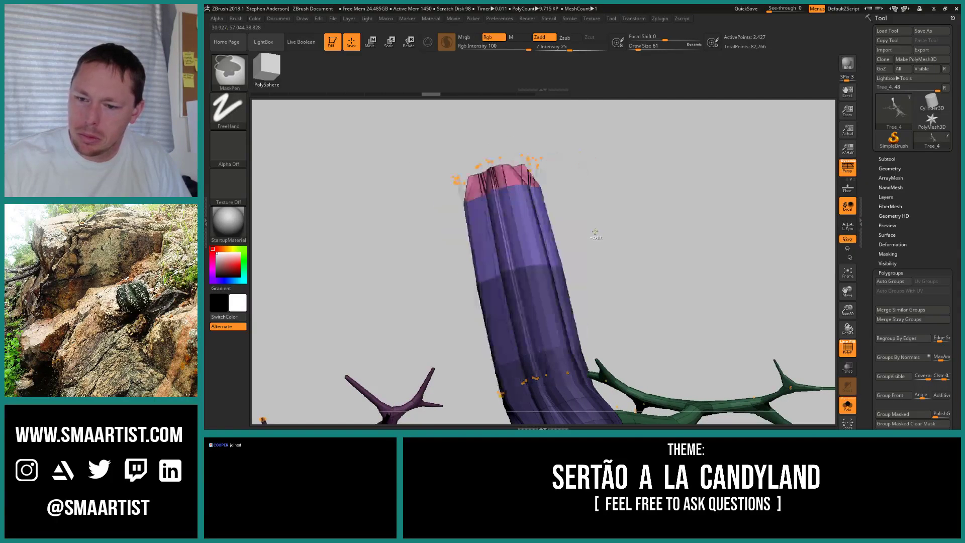
pyautogui.press('shift')
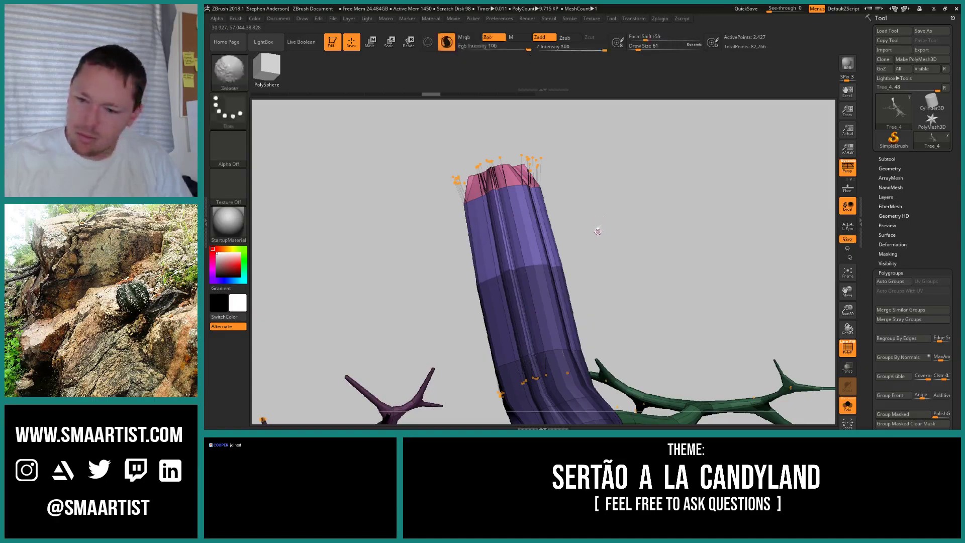
pyautogui.hotkey('ctrl', 'z')
pyautogui.hotkey('ctrl', 'z')
pyautogui.hotkey('ctrl', 'z')
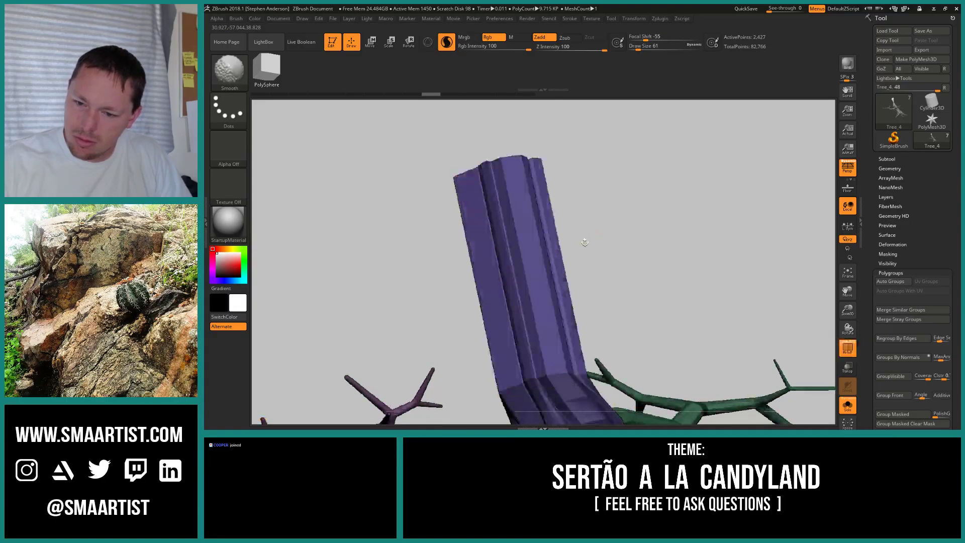
# - Insert a series of roughly even edge loops around the extruded trunk section with the ZModeler brush
pyautogui.press('b')
pyautogui.press('z')
pyautogui.press('m')
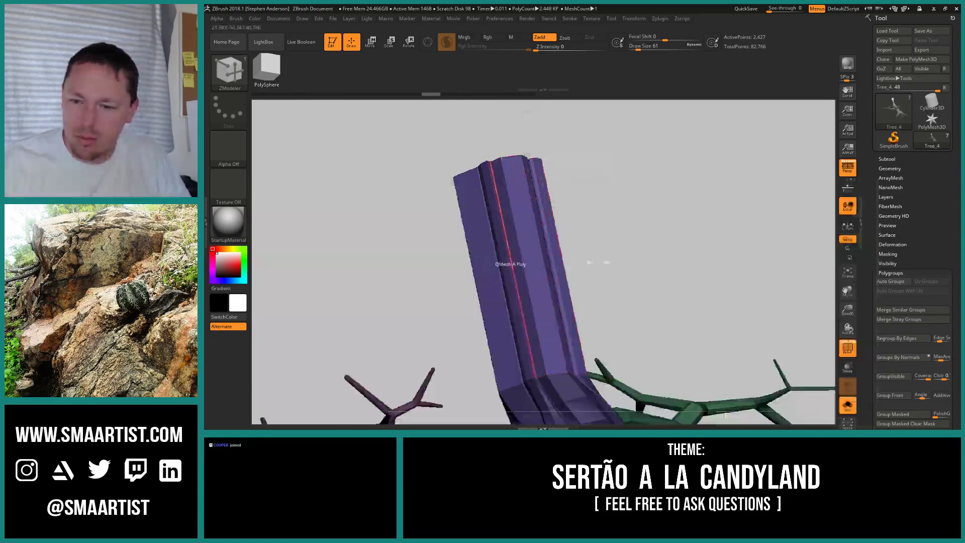
pyautogui.press('space')
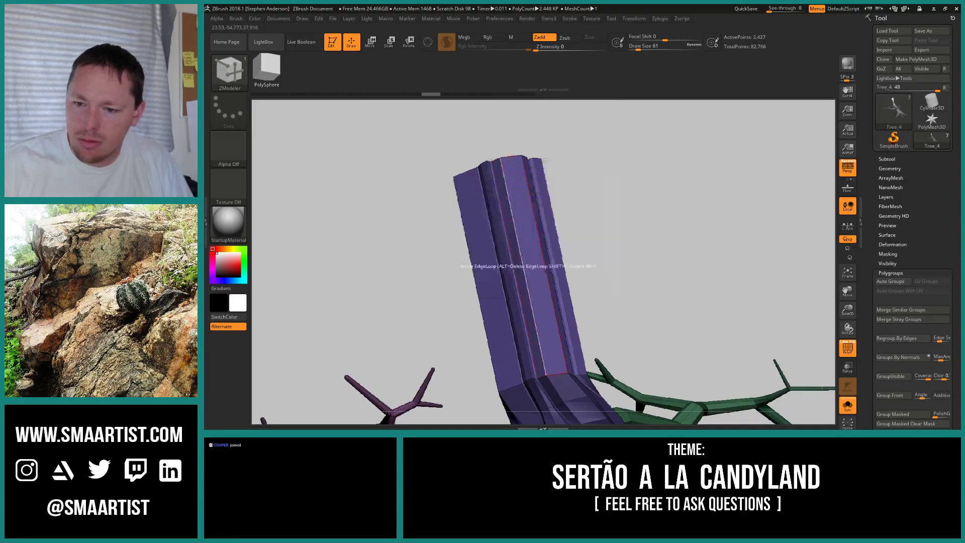
pyautogui.click(522, 255)
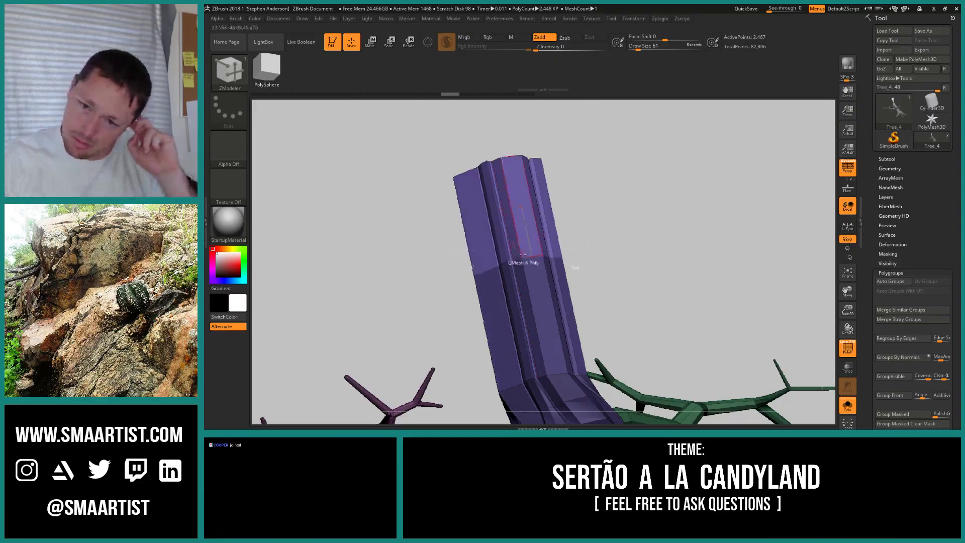
pyautogui.click(531, 315)
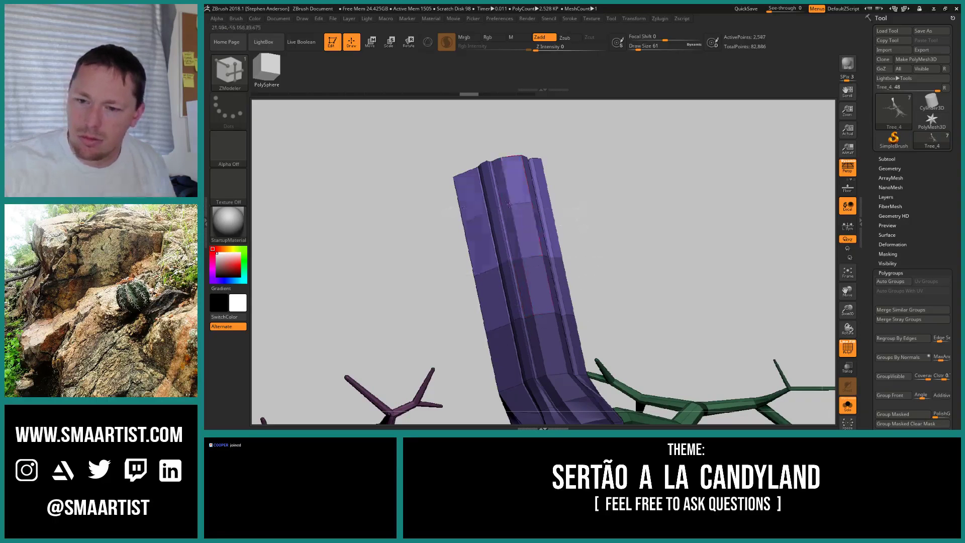
pyautogui.click(511, 206)
pyautogui.click(513, 236)
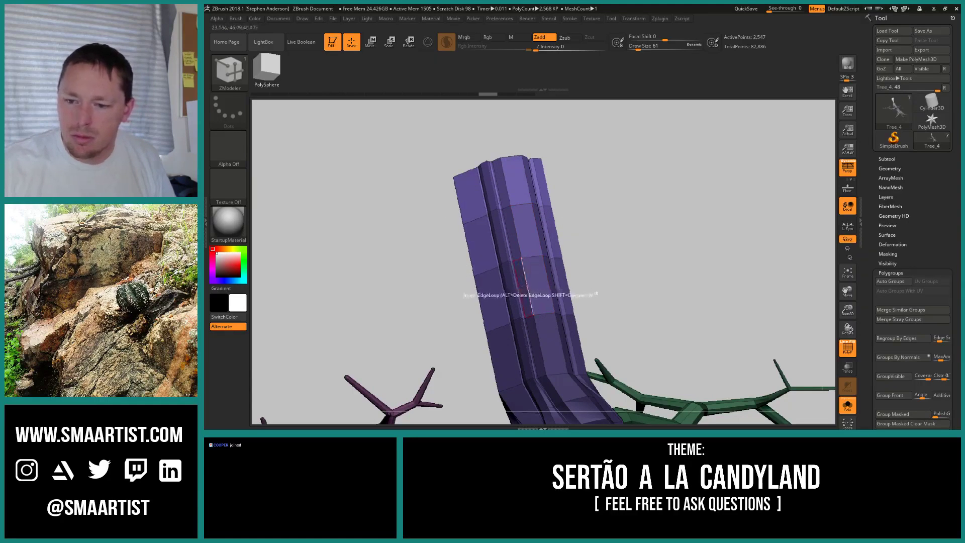
pyautogui.click(524, 288)
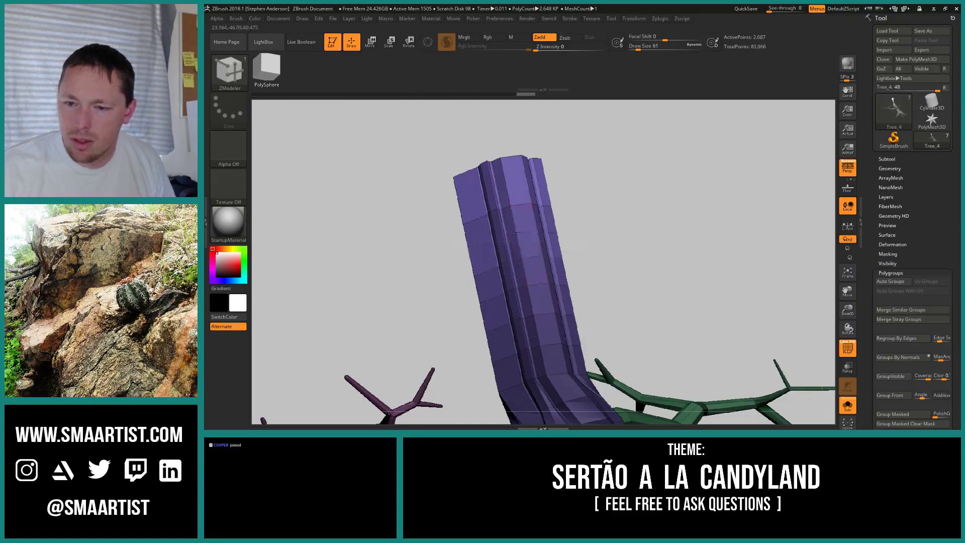
pyautogui.click(509, 183)
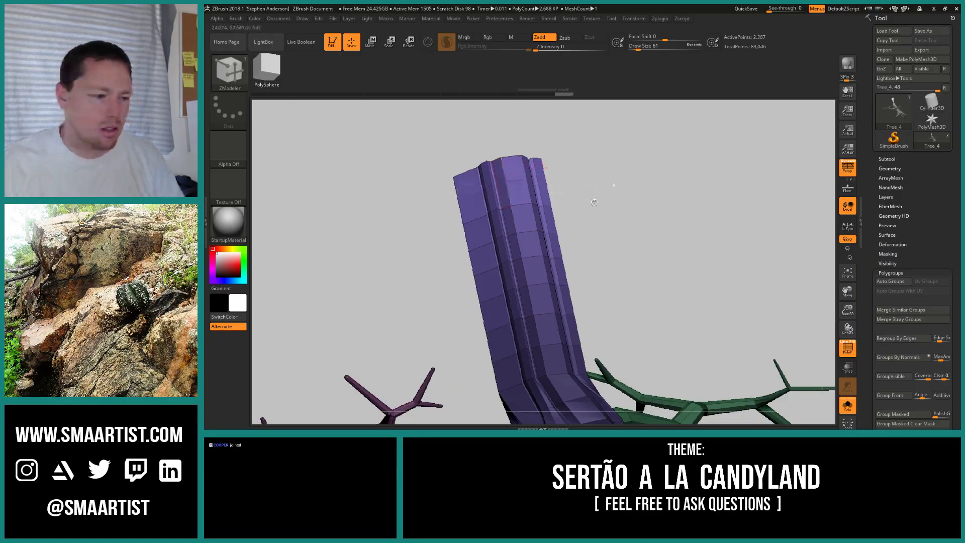
# - Twist the extruded trunk section around its own axis with a Transpose line drawn up through its top in Rotate mode
pyautogui.keyDown('ctrl'); pyautogui.moveTo(577, 258); pyautogui.dragTo(538, 213, button='right'); pyautogui.keyUp('ctrl')
pyautogui.moveTo(537, 213)
pyautogui.mouseDown()
pyautogui.moveTo(602, 214)
pyautogui.moveTo(548, 221)
pyautogui.moveTo(595, 214)
pyautogui.mouseUp()
pyautogui.press('r')
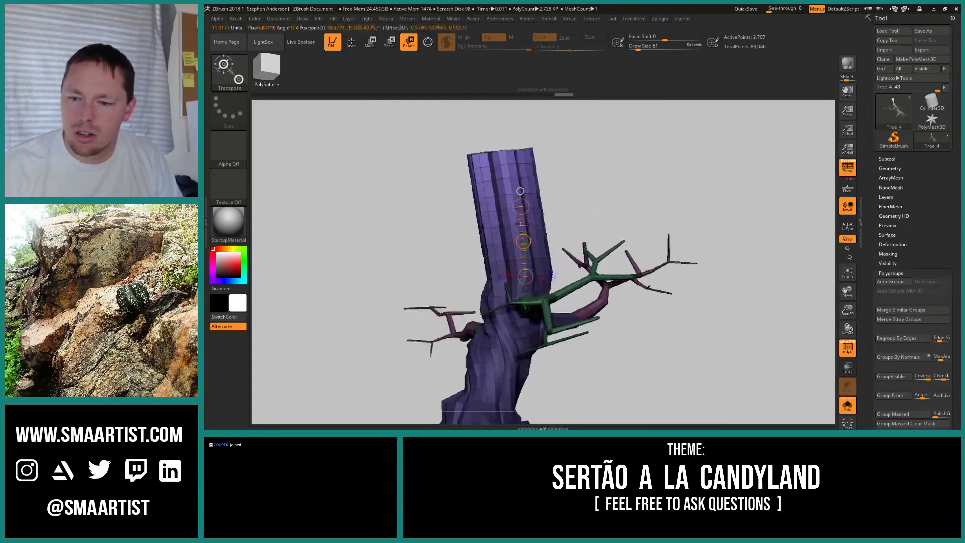
pyautogui.moveTo(516, 191); pyautogui.dragTo(510, 181)
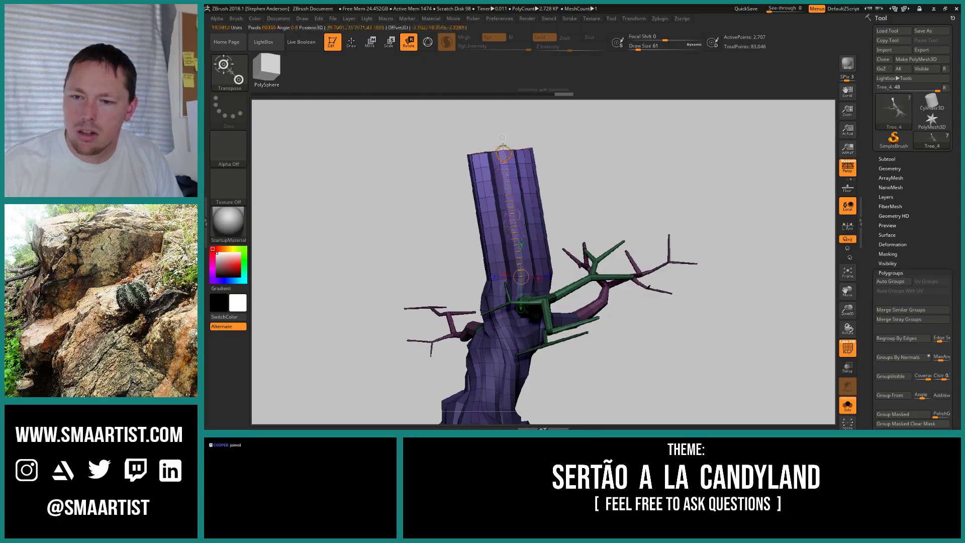
pyautogui.moveTo(497, 129); pyautogui.dragTo(496, 125)
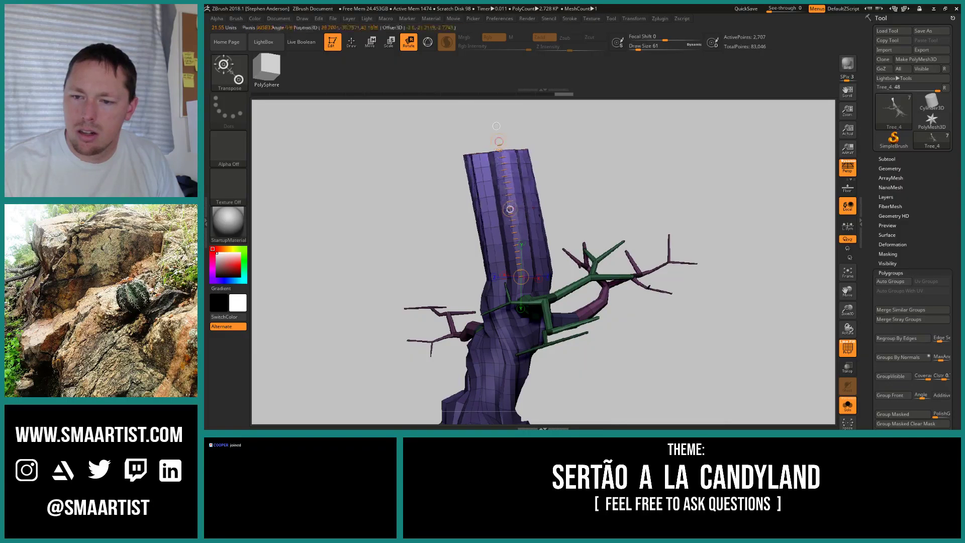
pyautogui.moveTo(598, 182)
pyautogui.mouseDown()
pyautogui.moveTo(642, 180)
pyautogui.moveTo(632, 184)
pyautogui.mouseUp()
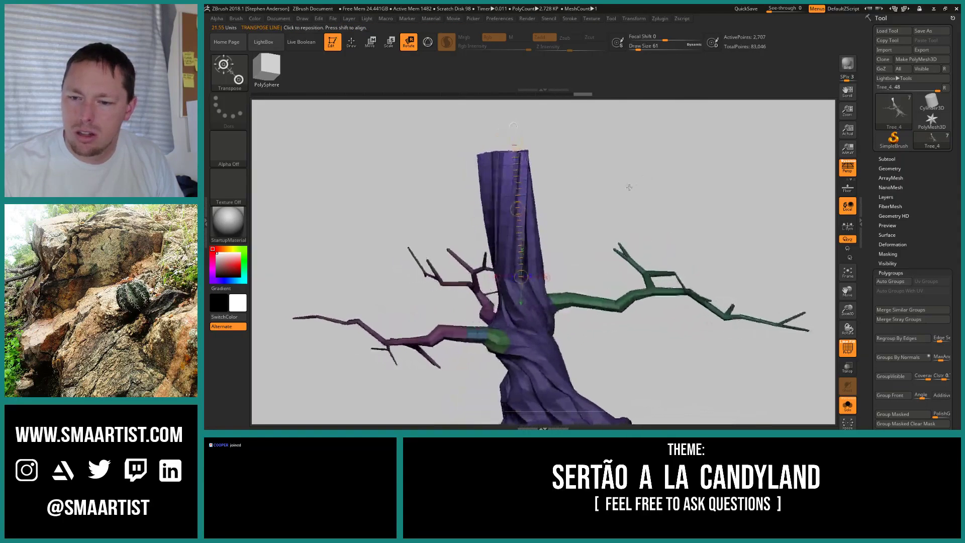
pyautogui.hotkey('ctrl', 'z')
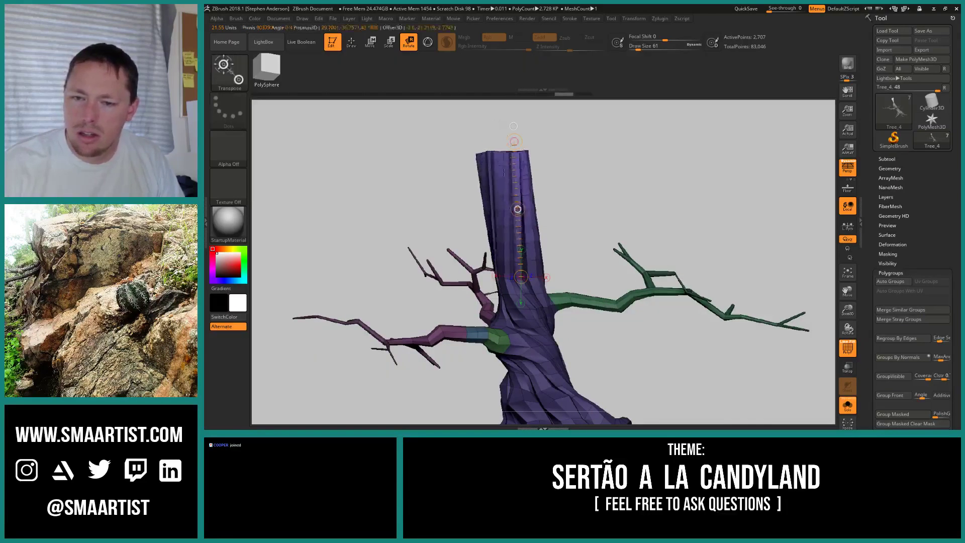
pyautogui.hotkey('ctrl', 'shift', 'z')
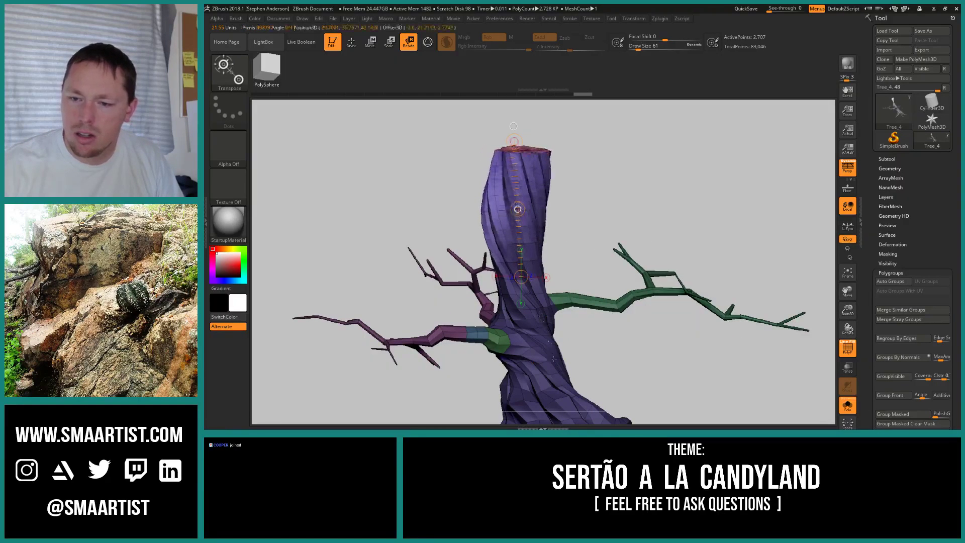
pyautogui.hotkey('ctrl', 'shift', 'z')
pyautogui.hotkey('ctrl', 'shift', 'z')
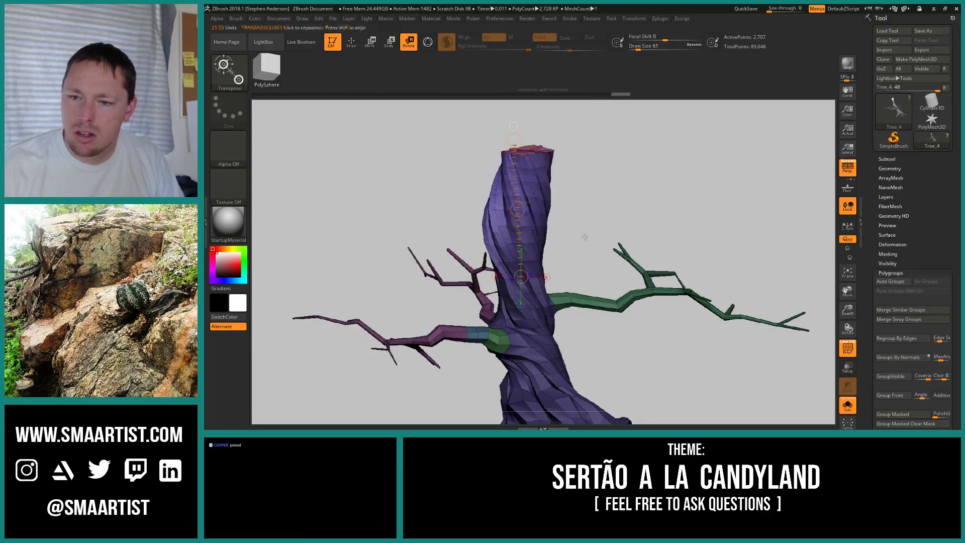
pyautogui.moveTo(574, 217)
pyautogui.mouseDown()
pyautogui.moveTo(530, 221)
pyautogui.moveTo(592, 225)
pyautogui.moveTo(585, 222)
pyautogui.mouseUp()
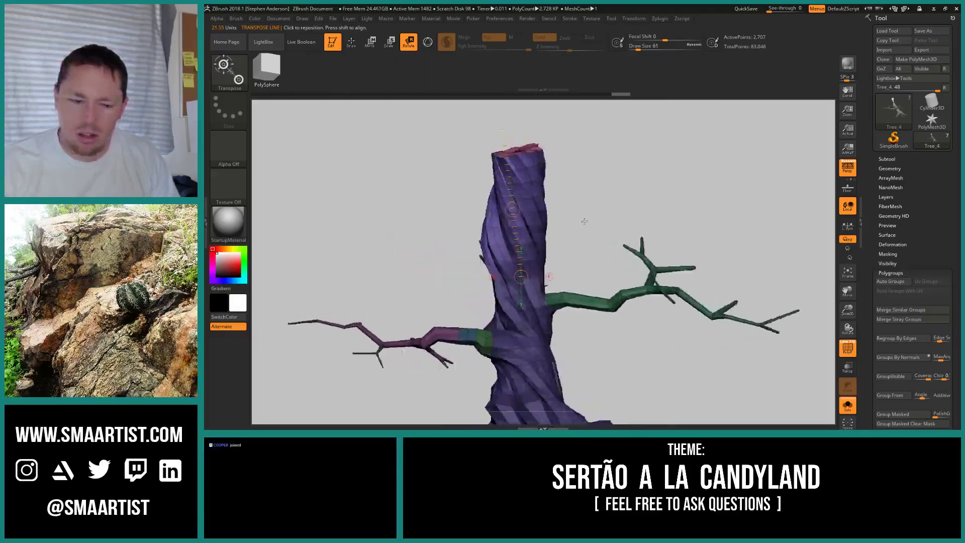
# - Scale the extruded trunk section narrower toward its top, using a Transpose line and the gizmo in Scale mode
pyautogui.press('e')
pyautogui.moveTo(505, 143); pyautogui.dragTo(505, 143)
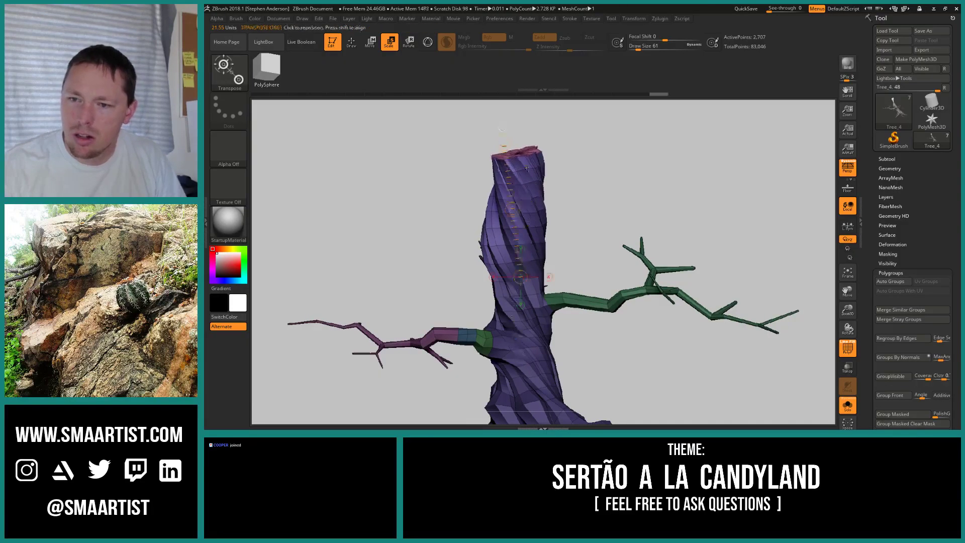
pyautogui.moveTo(568, 146); pyautogui.dragTo(549, 199, button='right')
pyautogui.moveTo(507, 217); pyautogui.dragTo(499, 146)
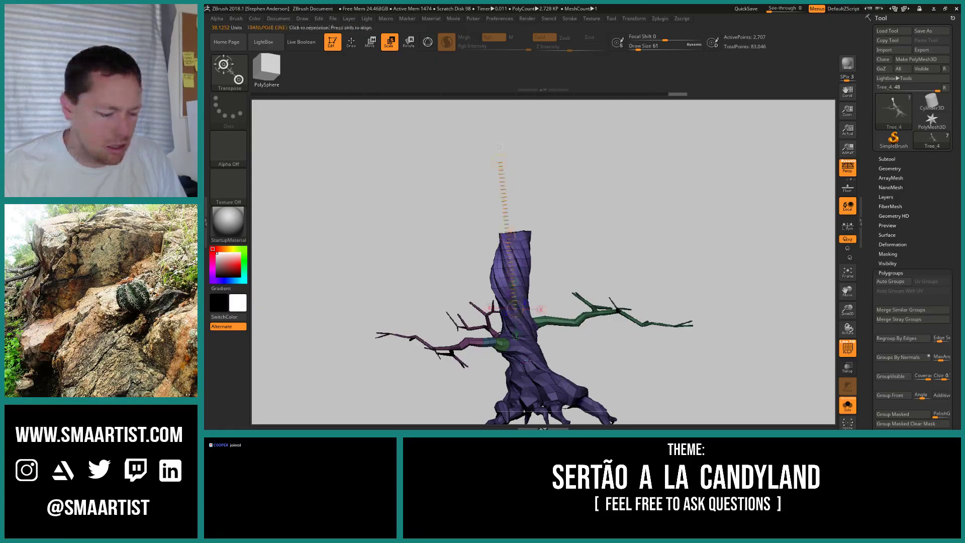
pyautogui.press('y')
pyautogui.moveTo(599, 259); pyautogui.dragTo(650, 253)
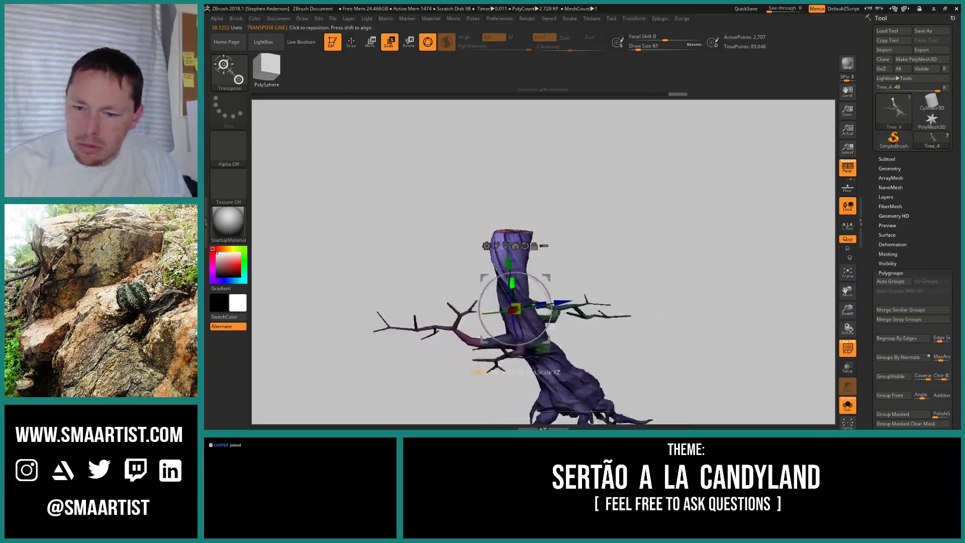
pyautogui.moveTo(512, 284); pyautogui.dragTo(514, 287)
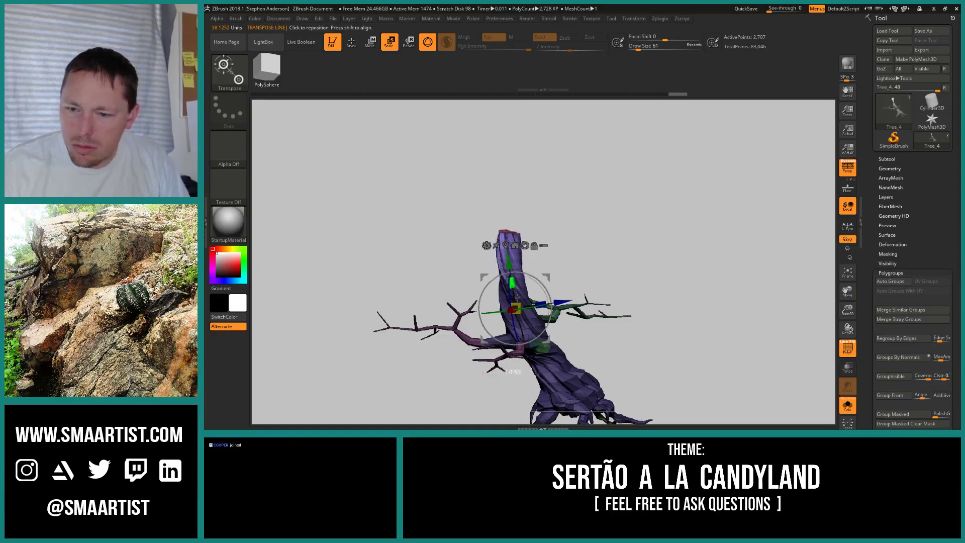
# - Adjust the narrowed trunk section's position with the gizmo, then clear the mask and turn off the polyframe display
pyautogui.moveTo(634, 249)
pyautogui.mouseDown(button='right')
pyautogui.moveTo(589, 250)
pyautogui.moveTo(609, 267)
pyautogui.moveTo(593, 252)
pyautogui.moveTo(592, 213)
pyautogui.moveTo(606, 200)
pyautogui.moveTo(588, 192)
pyautogui.mouseUp(button='right')
pyautogui.press('q')
pyautogui.moveTo(588, 192); pyautogui.dragTo(583, 201)
pyautogui.press('e')
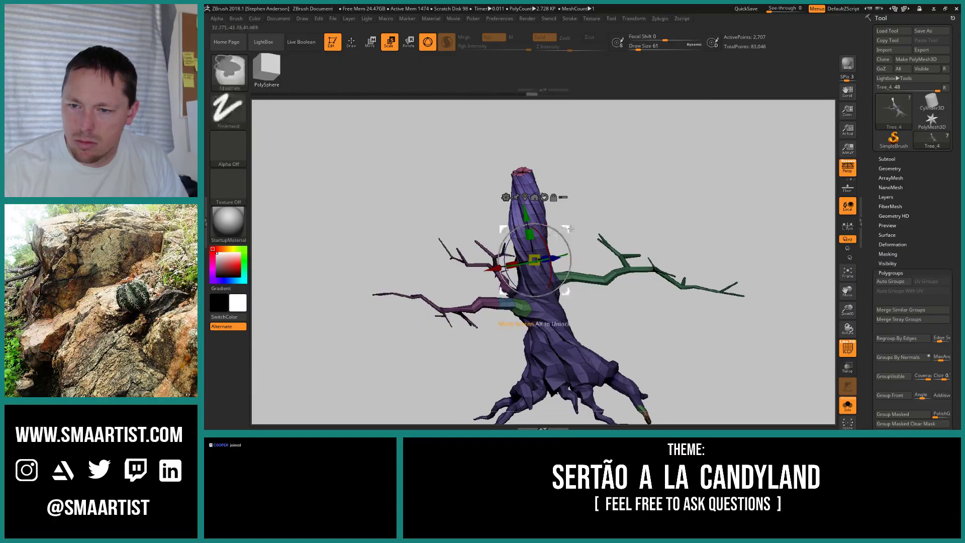
pyautogui.moveTo(555, 235); pyautogui.dragTo(572, 229)
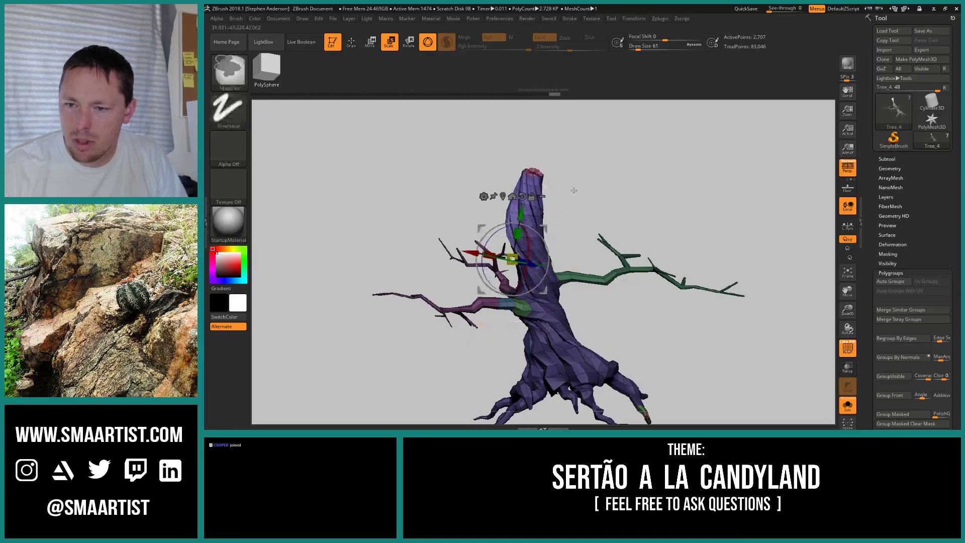
pyautogui.keyDown('ctrl'); pyautogui.click(596, 201); pyautogui.keyUp('ctrl')
pyautogui.press('q')
pyautogui.hotkey('shift', 'f')
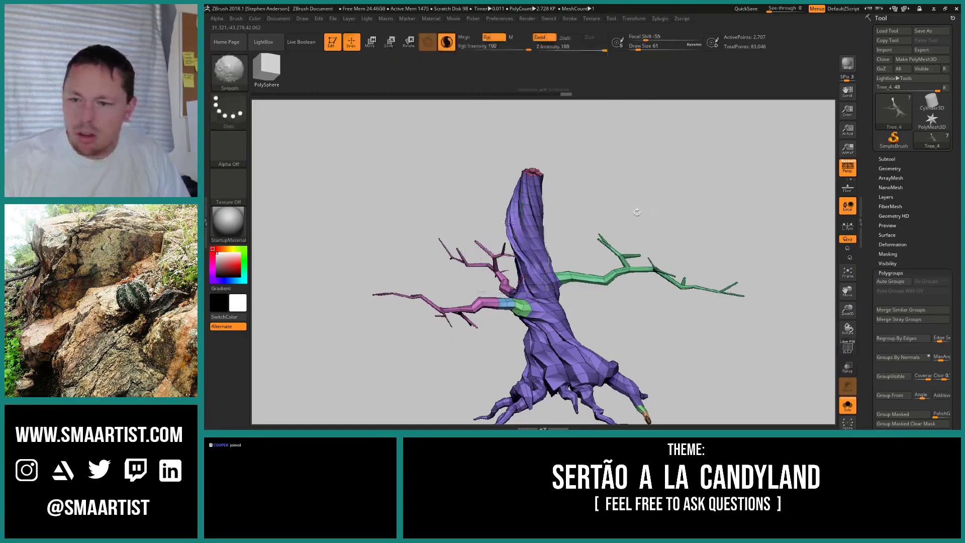
# - Examine how the twisted trunk fits beneath the foliage clumps, alternating between the isolated trunk and the whole scene
pyautogui.keyDown('ctrl'); pyautogui.moveTo(636, 211); pyautogui.dragTo(609, 210, button='right'); pyautogui.keyUp('ctrl')
pyautogui.moveTo(609, 210); pyautogui.dragTo(598, 211, button='right')
pyautogui.moveTo(608, 212); pyautogui.dragTo(813, 400)
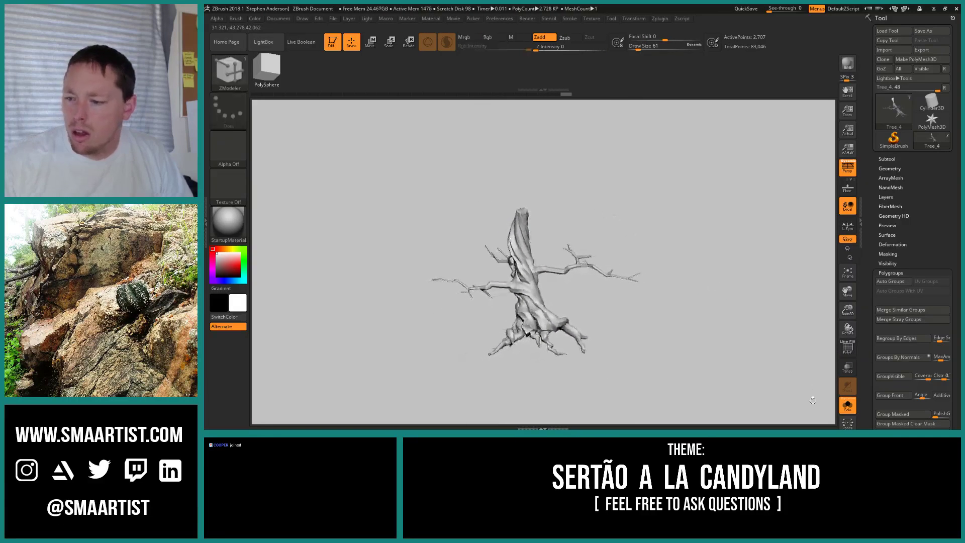
pyautogui.click(849, 407)
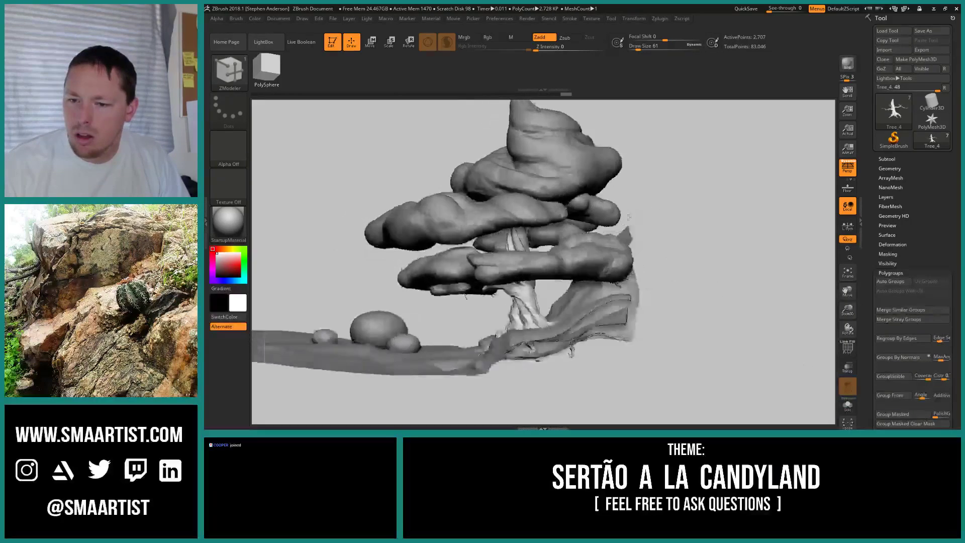
pyautogui.moveTo(622, 214)
pyautogui.mouseDown(button='right')
pyautogui.moveTo(660, 211)
pyautogui.moveTo(616, 208)
pyautogui.mouseUp(button='right')
pyautogui.moveTo(616, 210); pyautogui.dragTo(670, 205)
pyautogui.keyDown('ctrl'); pyautogui.moveTo(598, 224); pyautogui.dragTo(813, 378, button='right'); pyautogui.keyUp('ctrl')
pyautogui.click(845, 411)
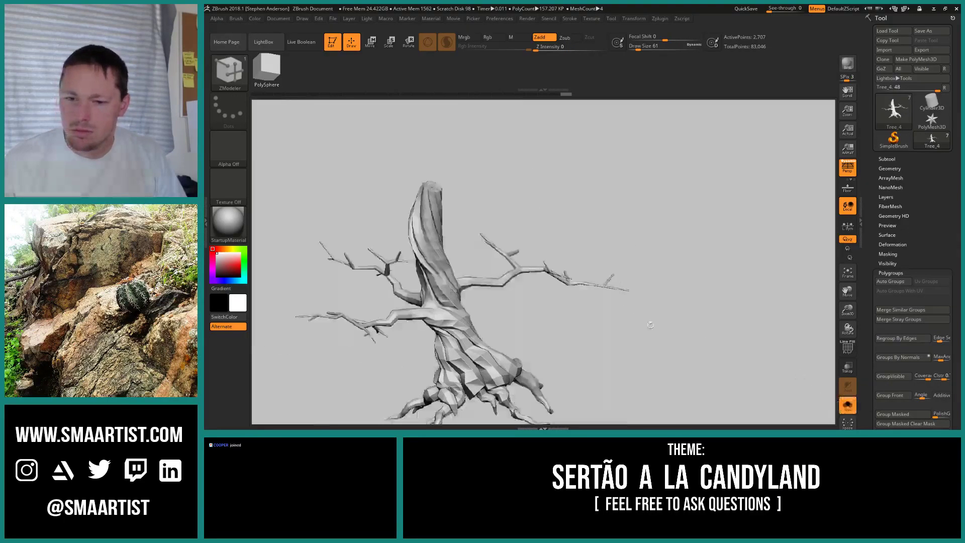
pyautogui.moveTo(651, 324); pyautogui.dragTo(473, 253, button='right')
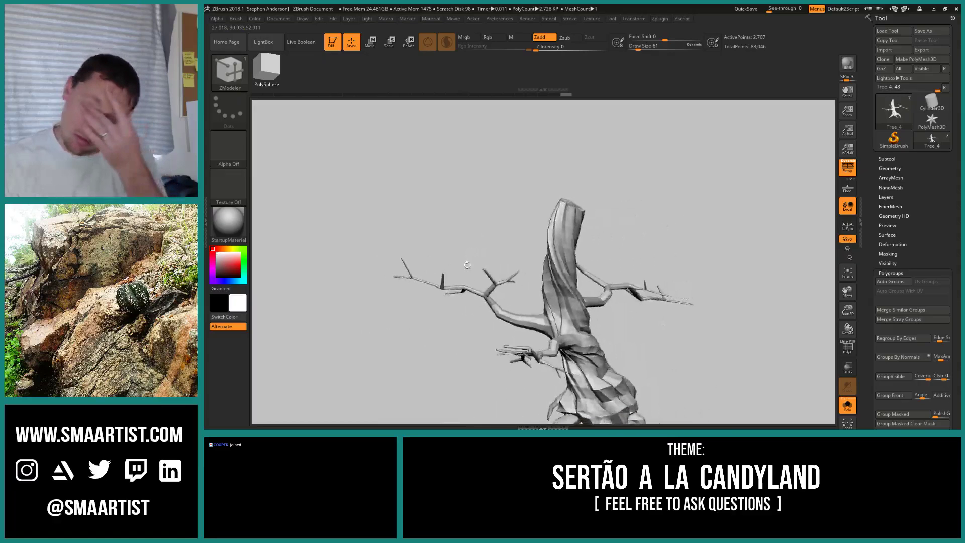
pyautogui.click(848, 408)
pyautogui.moveTo(688, 302)
pyautogui.mouseDown(button='right')
pyautogui.moveTo(587, 201)
pyautogui.moveTo(649, 282)
pyautogui.moveTo(604, 301)
pyautogui.moveTo(574, 243)
pyautogui.moveTo(603, 171)
pyautogui.moveTo(612, 262)
pyautogui.moveTo(612, 247)
pyautogui.moveTo(709, 241)
pyautogui.moveTo(674, 252)
pyautogui.mouseUp(button='right')
pyautogui.click(849, 410)
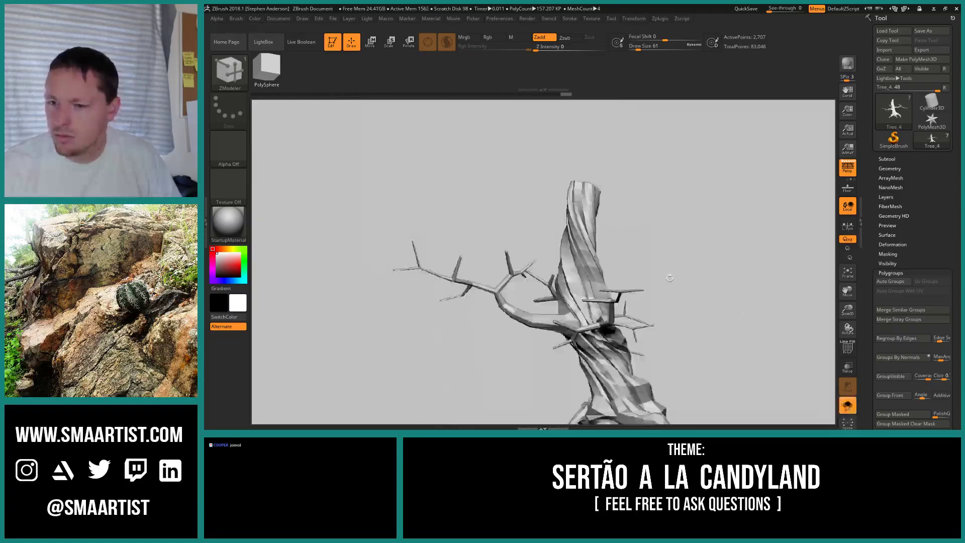
# - Mask the lower tree and shift the upper trunk section sideways with the gizmo, undoing the last excess move
pyautogui.moveTo(633, 226)
pyautogui.mouseDown(button='right')
pyautogui.moveTo(650, 221)
pyautogui.moveTo(626, 222)
pyautogui.mouseUp(button='right')
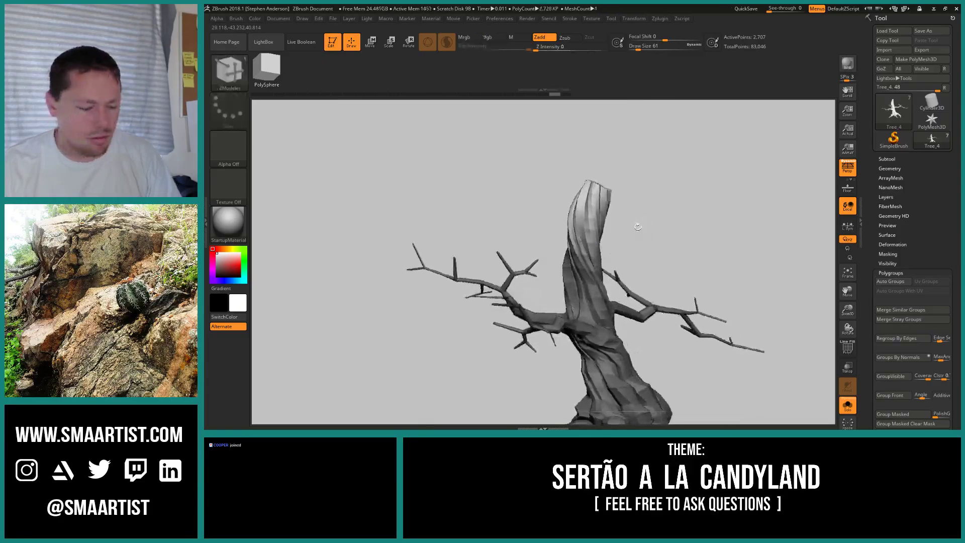
pyautogui.press('w')
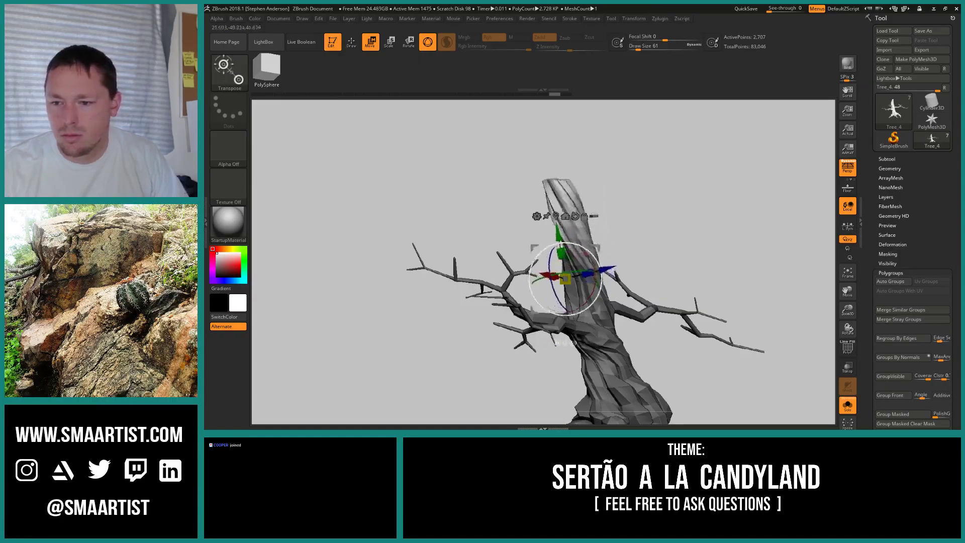
pyautogui.press('q')
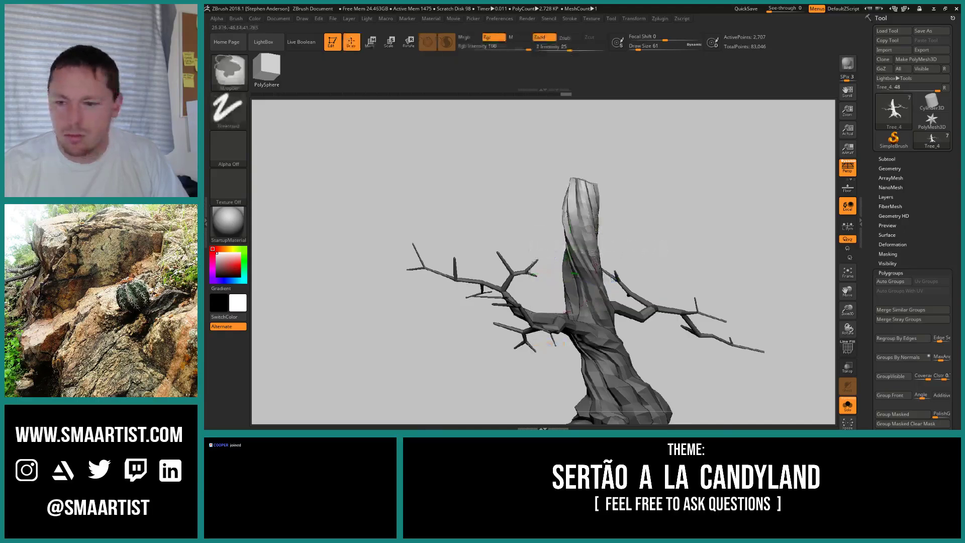
pyautogui.press('w')
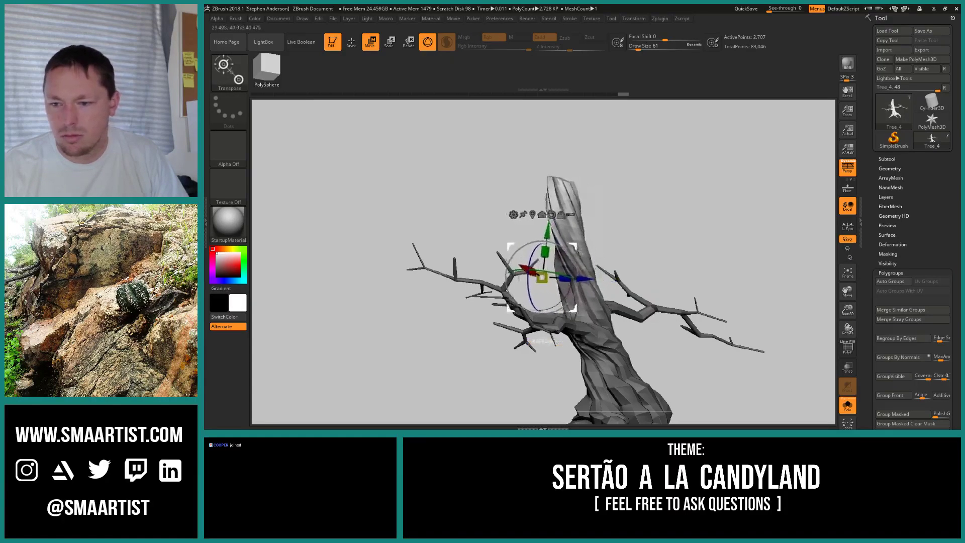
pyautogui.moveTo(577, 249); pyautogui.dragTo(576, 249)
pyautogui.hotkey('ctrl', 'z')
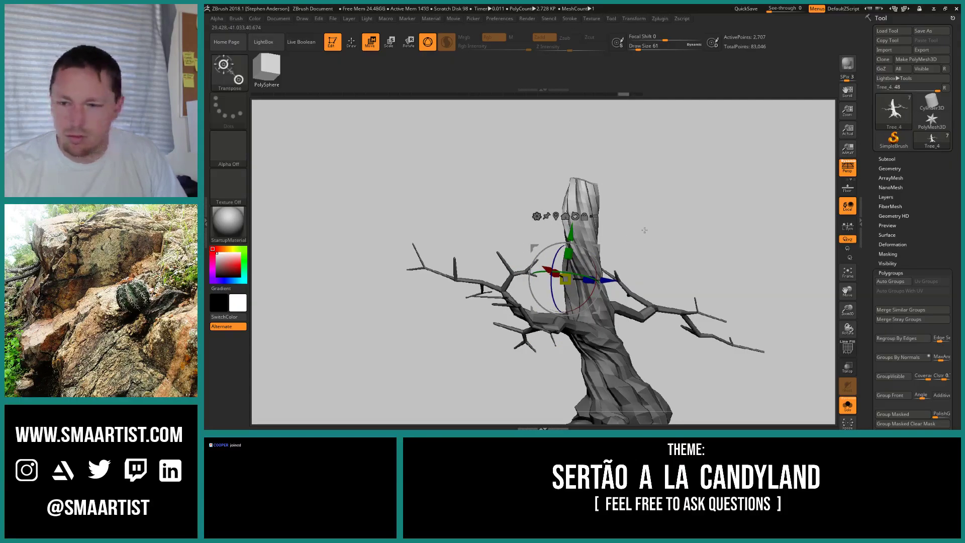
# - Mask the upper trunk section and recenter the gizmo, then invert and soften the mask to protect the lower tree
pyautogui.moveTo(644, 230); pyautogui.dragTo(738, 204)
pyautogui.moveTo(499, 157)
pyautogui.keyDown('ctrl'); pyautogui.mouseDown()
pyautogui.moveTo(577, 261)
pyautogui.moveTo(572, 289)
pyautogui.mouseUp(); pyautogui.keyUp('ctrl')
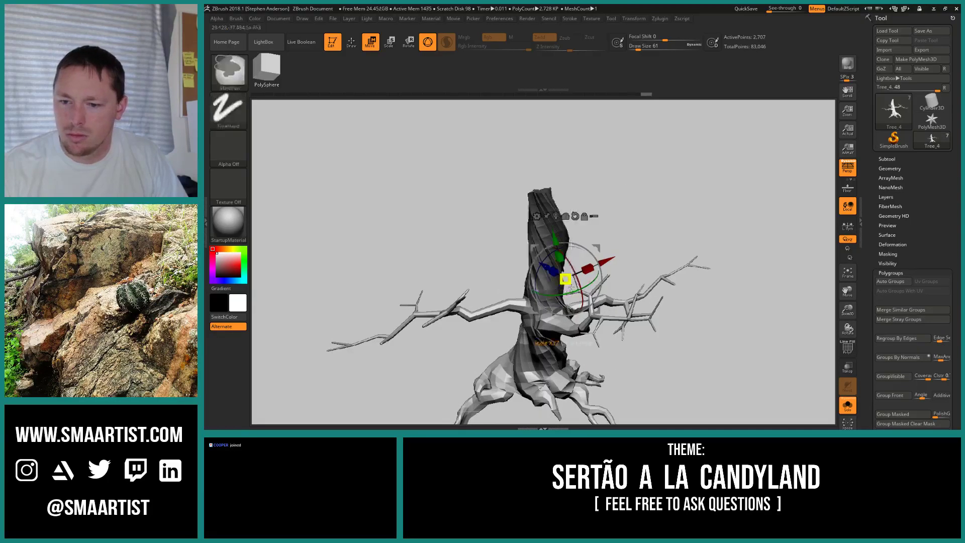
pyautogui.click(557, 216)
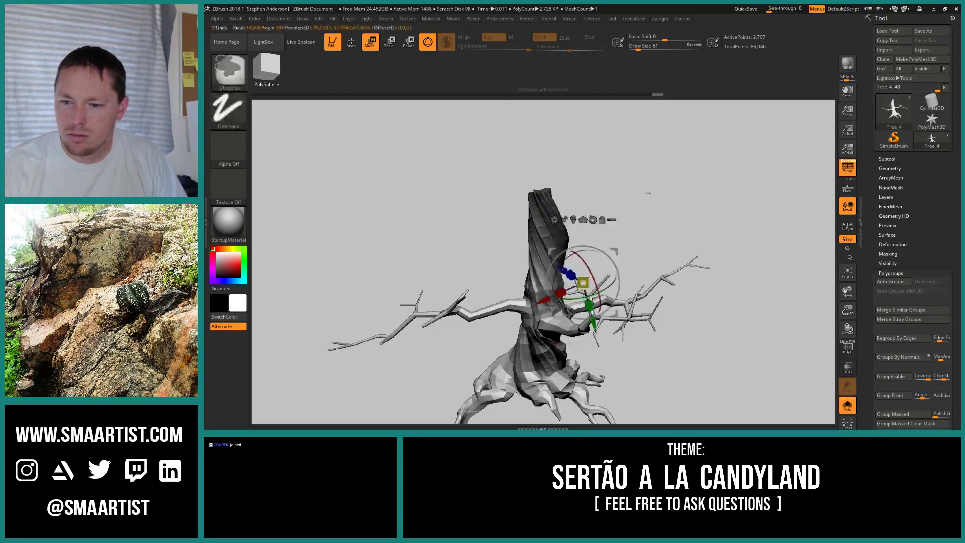
pyautogui.keyDown('ctrl'); pyautogui.click(648, 194); pyautogui.keyUp('ctrl')
pyautogui.keyDown('ctrl'); pyautogui.click(551, 211); pyautogui.keyUp('ctrl')
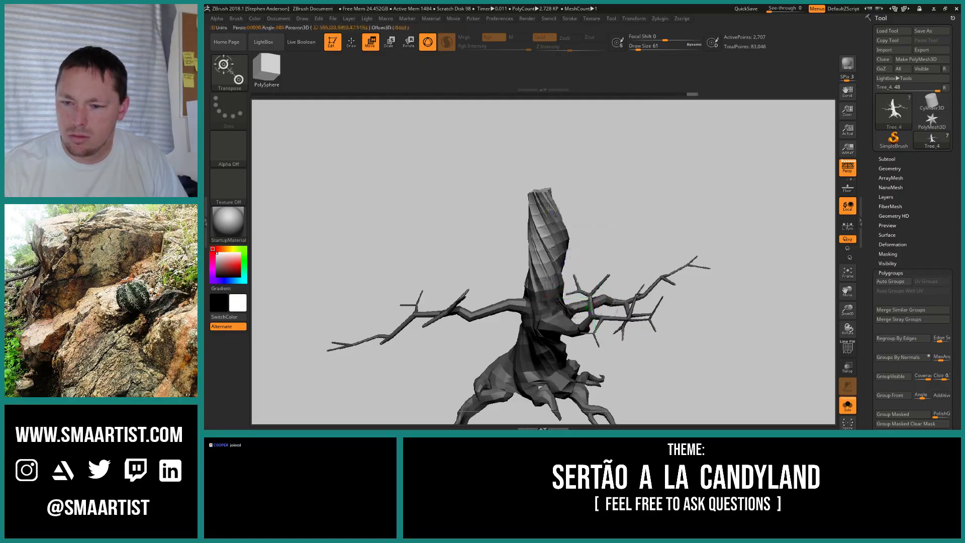
pyautogui.press('q')
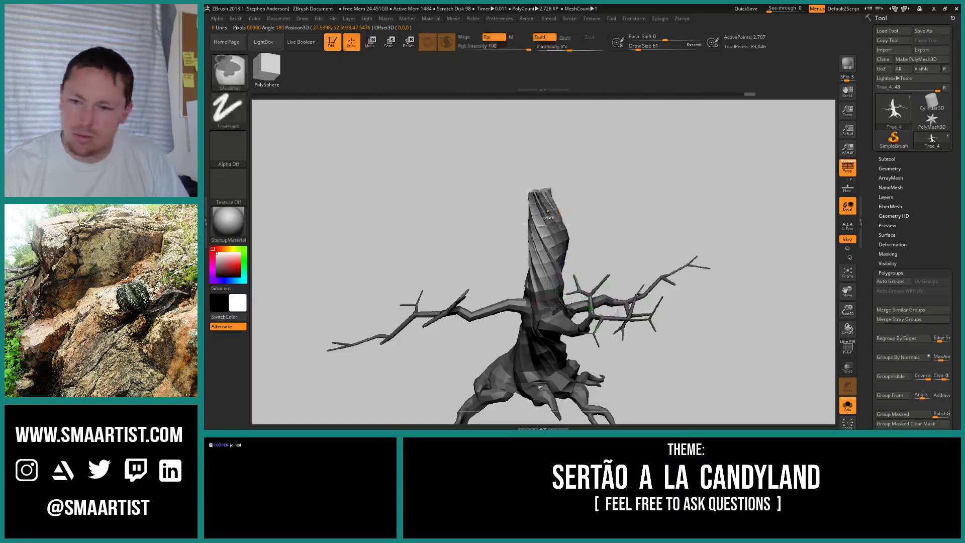
pyautogui.keyDown('ctrl'); pyautogui.moveTo(636, 208); pyautogui.dragTo(643, 213); pyautogui.keyUp('ctrl')
pyautogui.moveTo(644, 214)
pyautogui.mouseDown()
pyautogui.moveTo(568, 213)
pyautogui.moveTo(578, 247)
pyautogui.moveTo(597, 242)
pyautogui.mouseUp()
pyautogui.press('w')
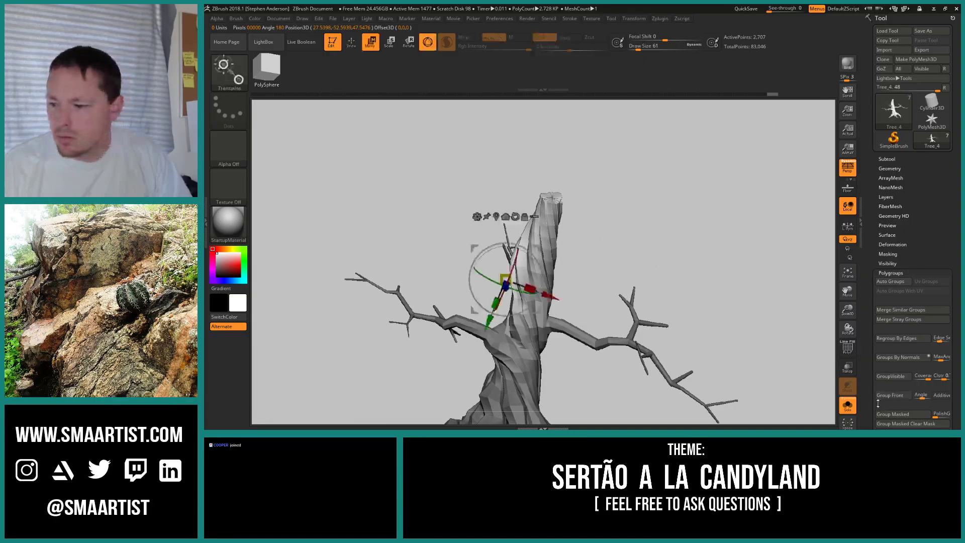
# - Display the whole scene and adjust the upper trunk with the gizmo to line it up with the foliage above
pyautogui.click(847, 406)
pyautogui.moveTo(409, 328); pyautogui.dragTo(546, 254)
pyautogui.moveTo(549, 250); pyautogui.dragTo(540, 248)
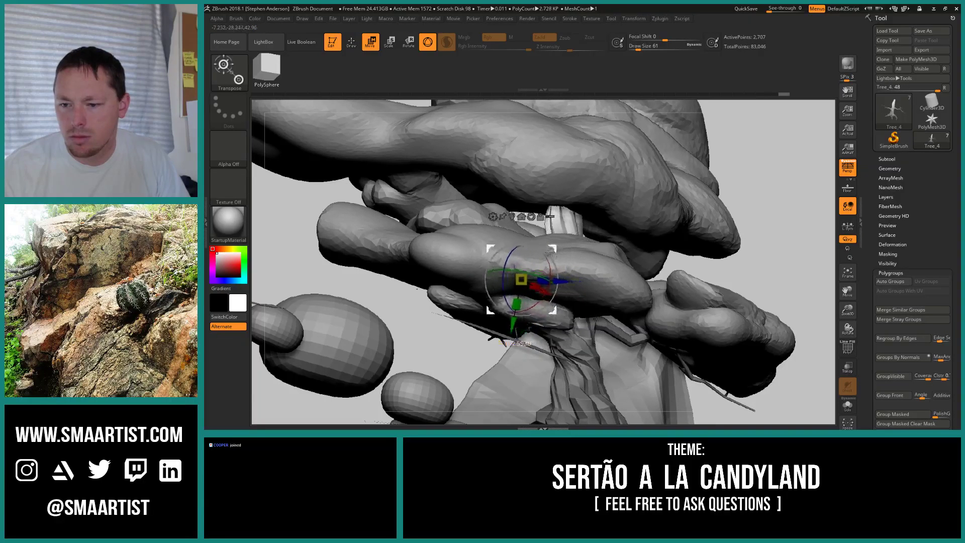
pyautogui.moveTo(561, 246); pyautogui.dragTo(587, 300, button='right')
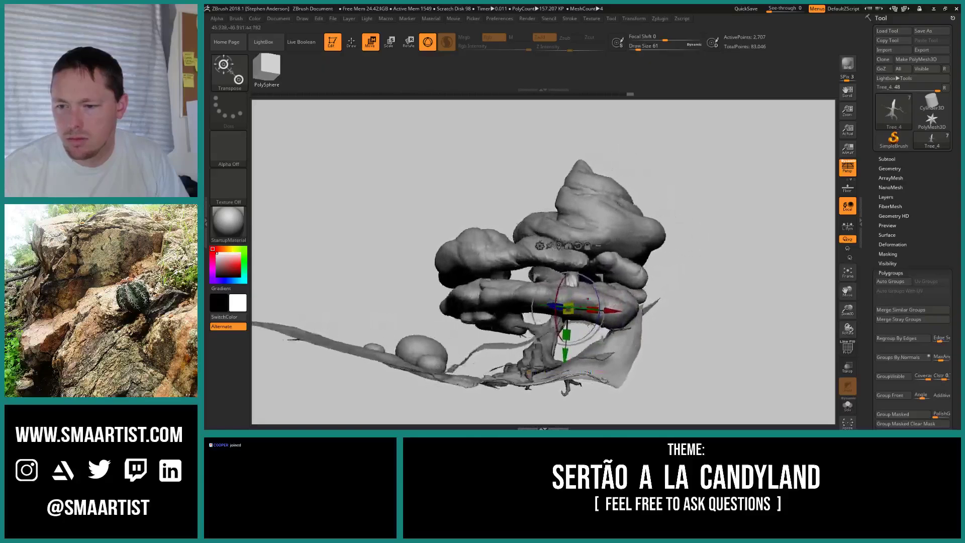
pyautogui.keyDown('ctrl'); pyautogui.moveTo(593, 231); pyautogui.dragTo(603, 286, button='right'); pyautogui.keyUp('ctrl')
pyautogui.keyDown('alt'); pyautogui.moveTo(692, 298); pyautogui.dragTo(716, 273, button='right'); pyautogui.keyUp('alt')
# - Isolate the trunk subtool again with its polyframe displayed and activate the Move brush
pyautogui.press('q')
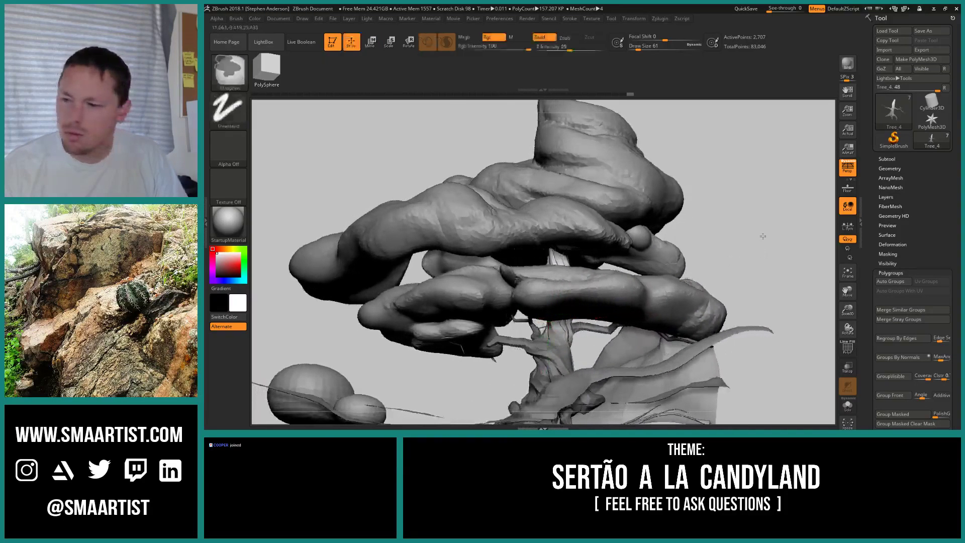
pyautogui.press('b')
pyautogui.press('z')
pyautogui.press('m')
pyautogui.click(847, 407)
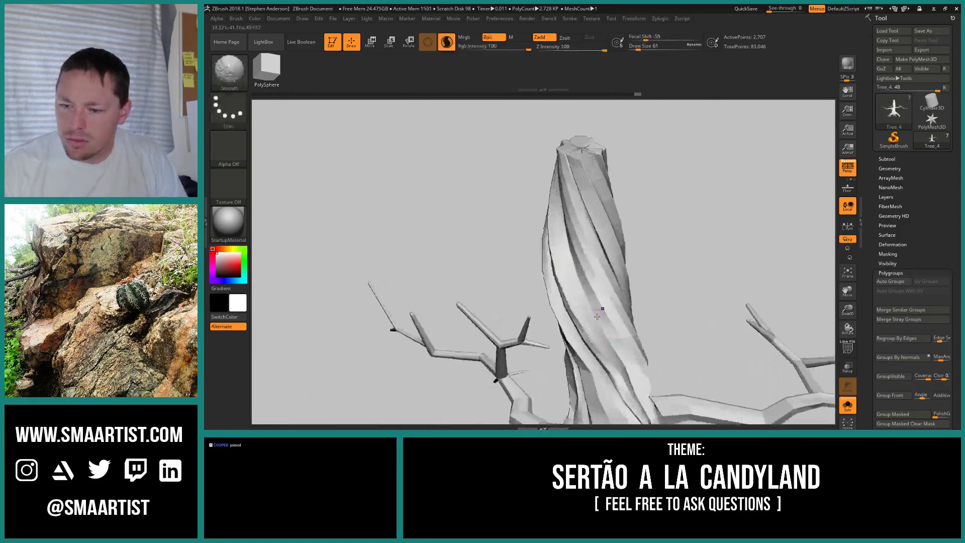
pyautogui.hotkey('shift', 'f')
pyautogui.press('b')
pyautogui.press('m')
pyautogui.press('v')
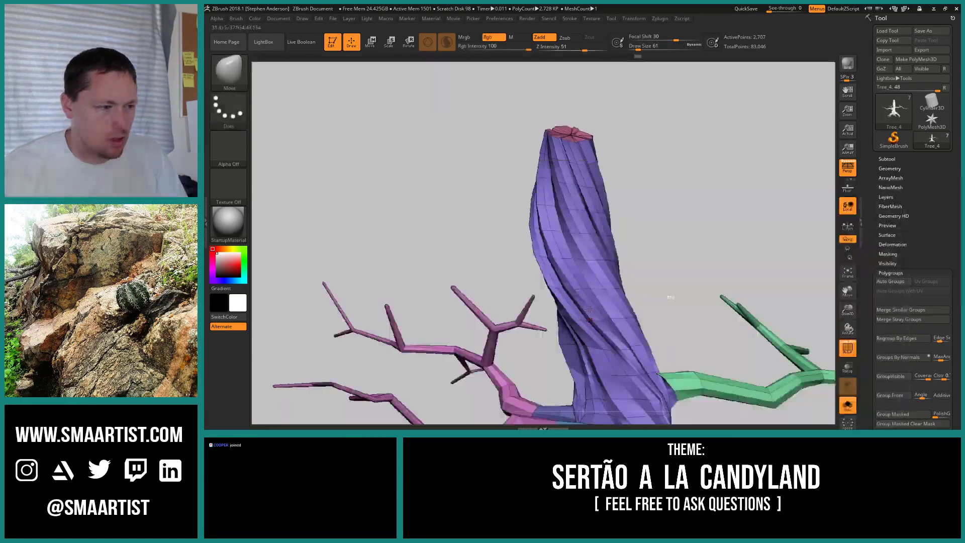
# - Reshape the trunk surface above the green branch with the Move brush, widening the faces into a broad patch
pyautogui.moveTo(670, 295); pyautogui.dragTo(592, 302)
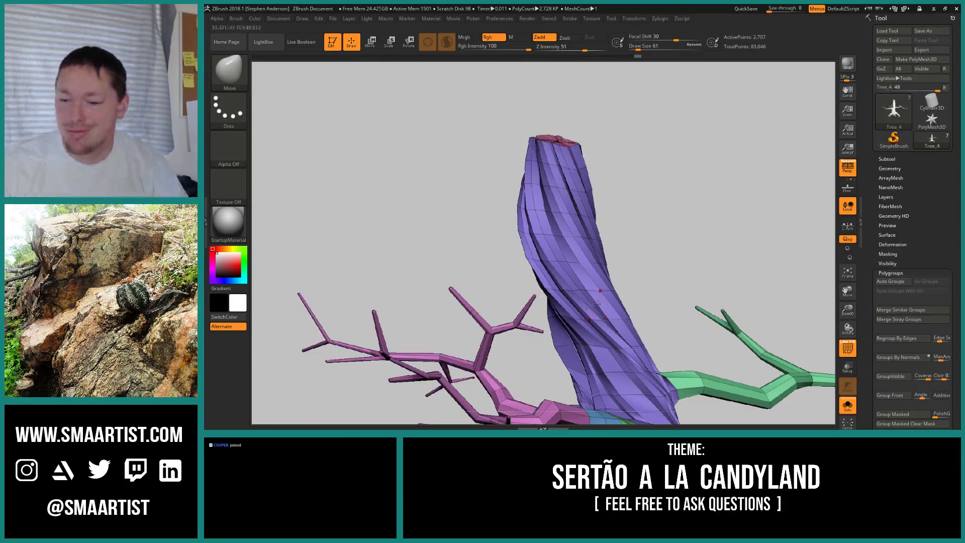
pyautogui.moveTo(587, 306)
pyautogui.mouseDown(button='right')
pyautogui.moveTo(567, 308)
pyautogui.moveTo(574, 318)
pyautogui.moveTo(584, 302)
pyautogui.moveTo(556, 265)
pyautogui.moveTo(605, 280)
pyautogui.moveTo(566, 274)
pyautogui.moveTo(592, 322)
pyautogui.moveTo(565, 280)
pyautogui.mouseUp(button='right')
pyautogui.press('s')
pyautogui.moveTo(565, 279); pyautogui.dragTo(564, 280)
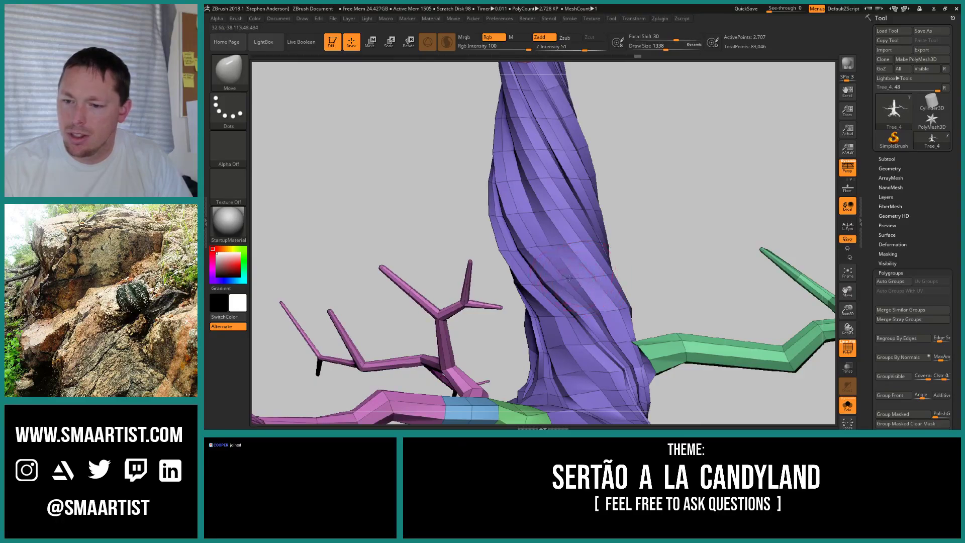
pyautogui.moveTo(552, 285)
pyautogui.mouseDown(button='right')
pyautogui.moveTo(505, 283)
pyautogui.moveTo(616, 273)
pyautogui.mouseUp(button='right')
pyautogui.press('s')
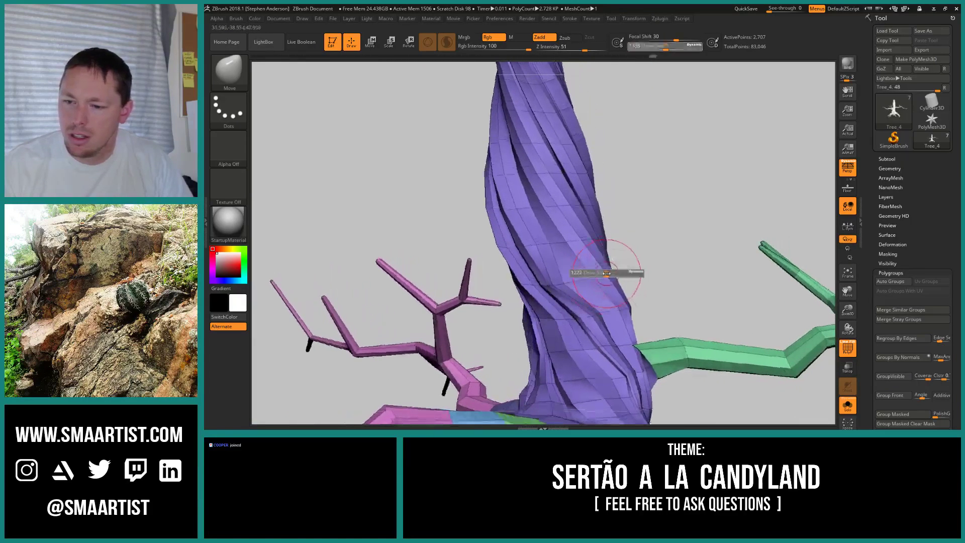
pyautogui.click(606, 273)
pyautogui.moveTo(620, 268); pyautogui.dragTo(618, 291)
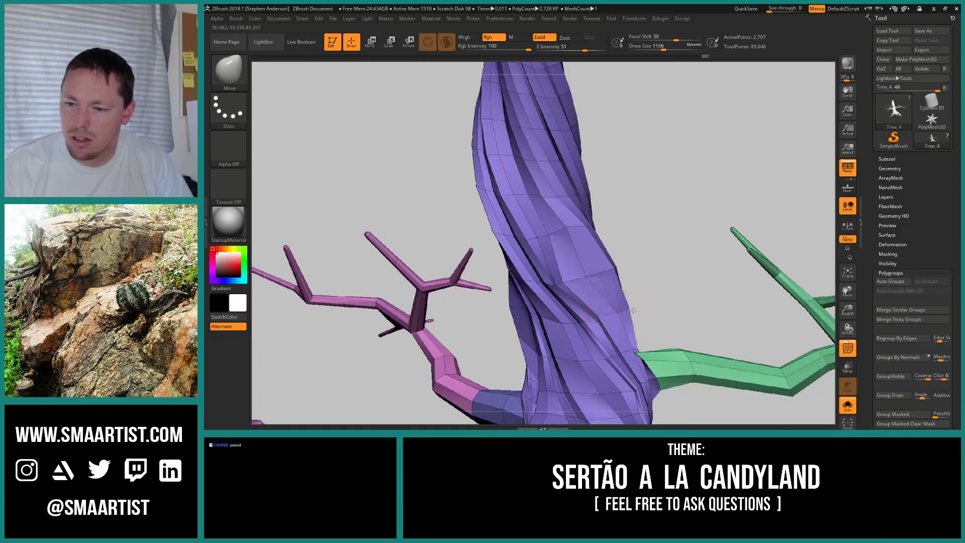
pyautogui.moveTo(623, 267)
pyautogui.mouseDown()
pyautogui.moveTo(611, 274)
pyautogui.moveTo(623, 259)
pyautogui.moveTo(683, 268)
pyautogui.moveTo(583, 276)
pyautogui.moveTo(606, 273)
pyautogui.mouseUp()
# - Use ZModeler's PolyGroup polygon action to assign the broad patch of faces above the green branch its own polygroup
pyautogui.press('b')
pyautogui.click(609, 274)
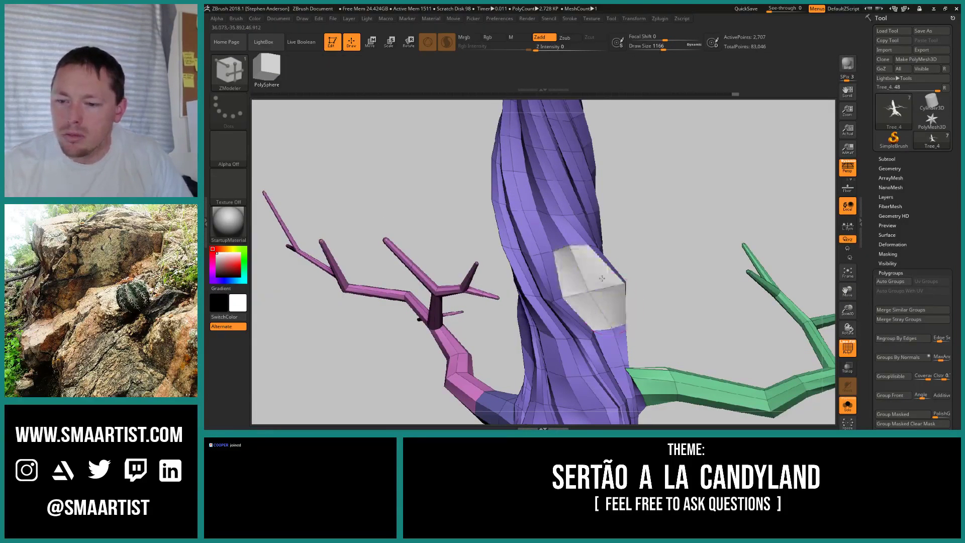
pyautogui.press('space')
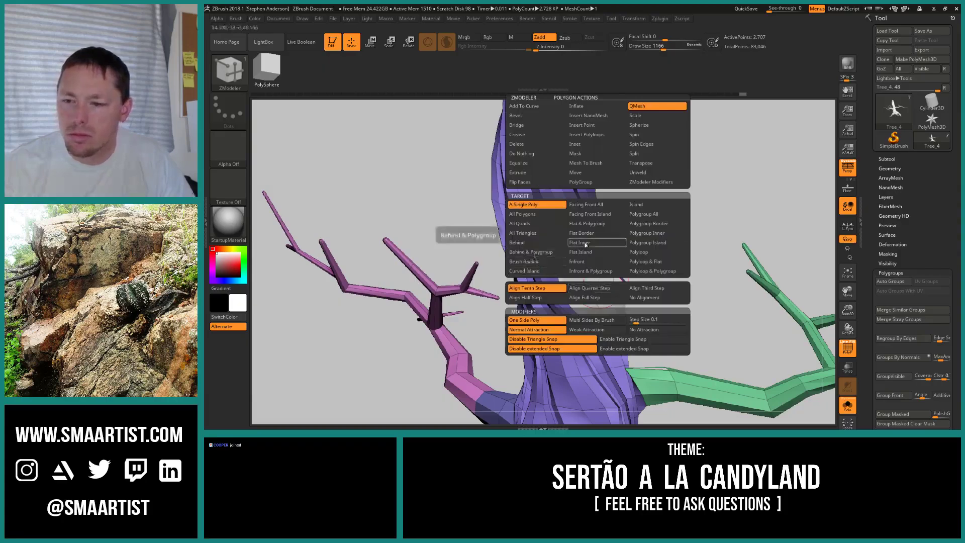
pyautogui.press('space')
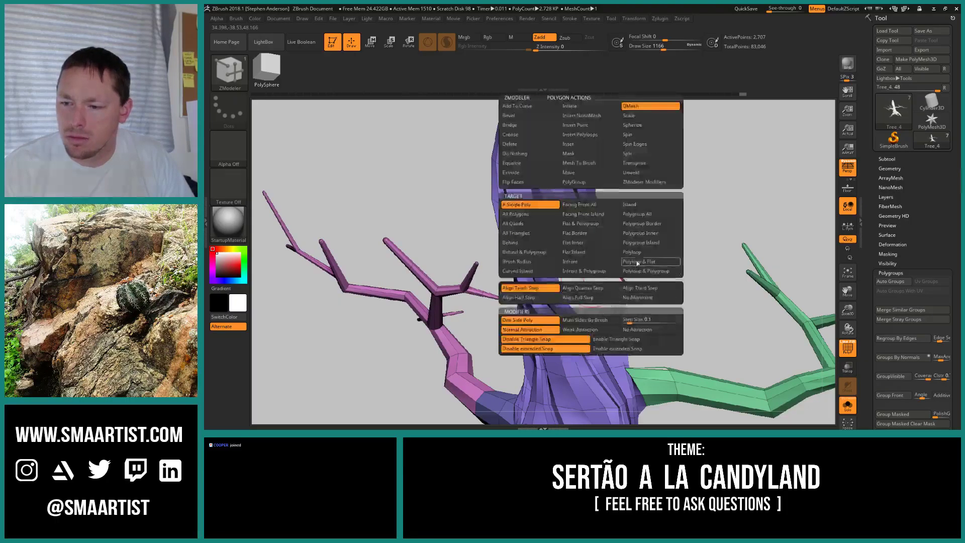
pyautogui.click(594, 183)
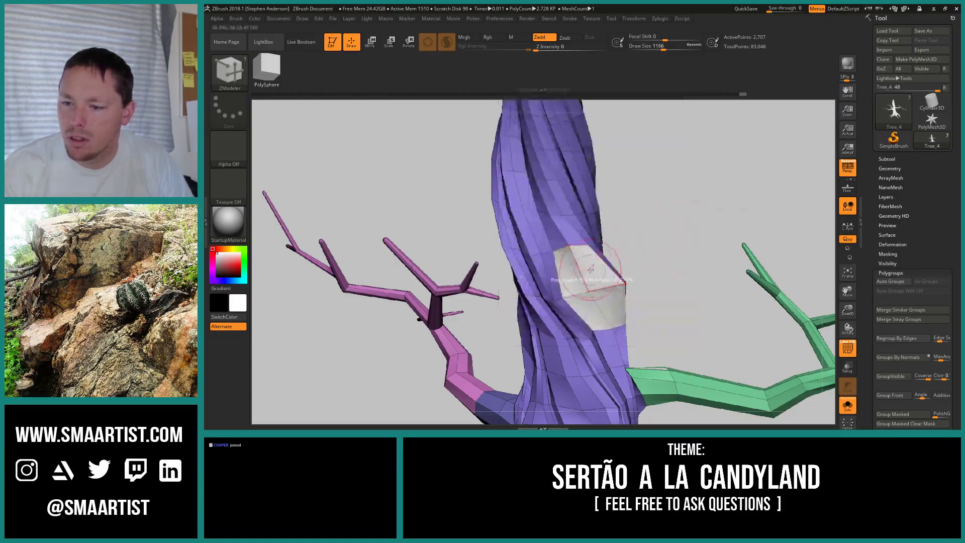
pyautogui.click(591, 270)
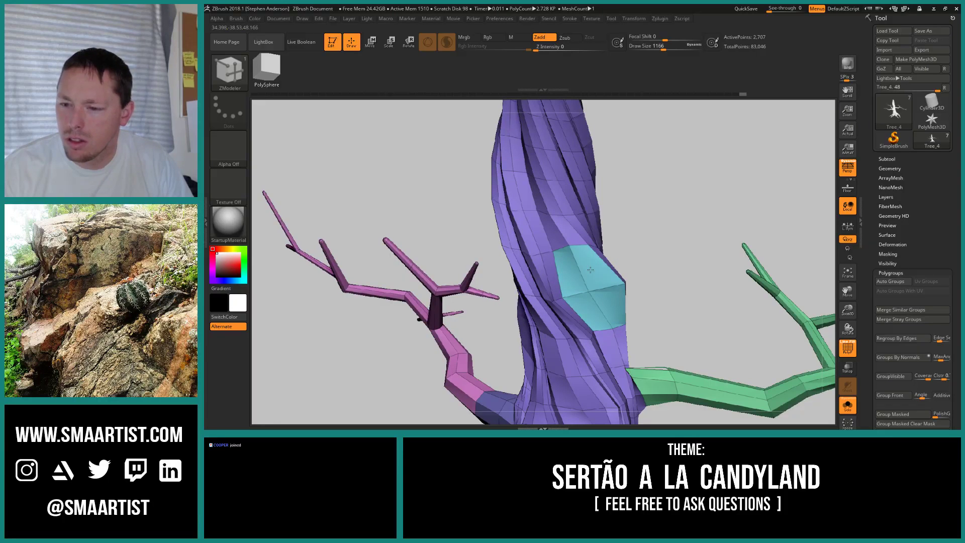
# - Activate the CurveTube brush with the whole isolated tree in view
pyautogui.keyDown('ctrl'); pyautogui.moveTo(651, 263); pyautogui.dragTo(614, 209, button='right'); pyautogui.keyUp('ctrl')
pyautogui.keyDown('alt'); pyautogui.moveTo(607, 262); pyautogui.dragTo(597, 224, button='right'); pyautogui.keyUp('alt')
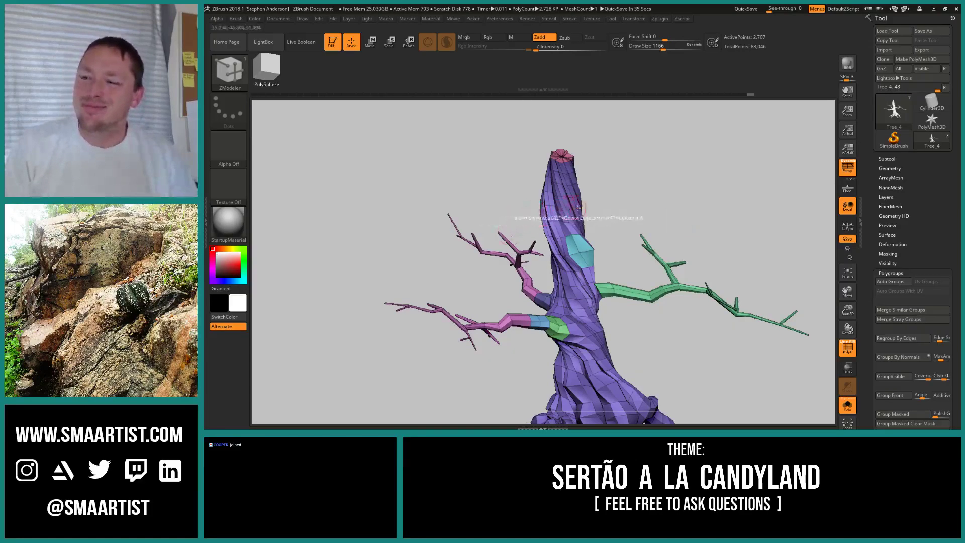
pyautogui.moveTo(590, 256); pyautogui.dragTo(572, 256, button='right')
pyautogui.press('b')
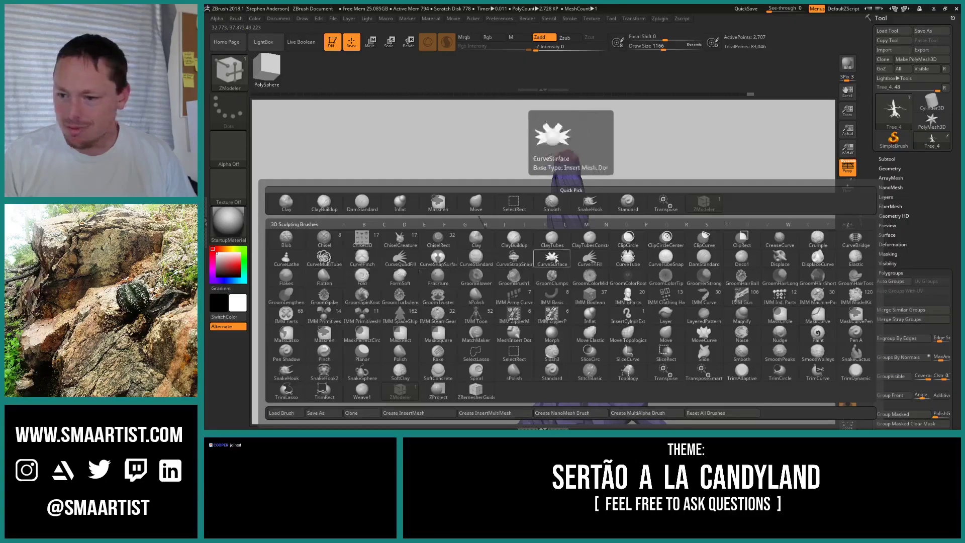
pyautogui.click(629, 261)
# - Enable the Size curve modifier for the CurveTube brush and flip its Curve Falloff graph
pyautogui.click(242, 19)
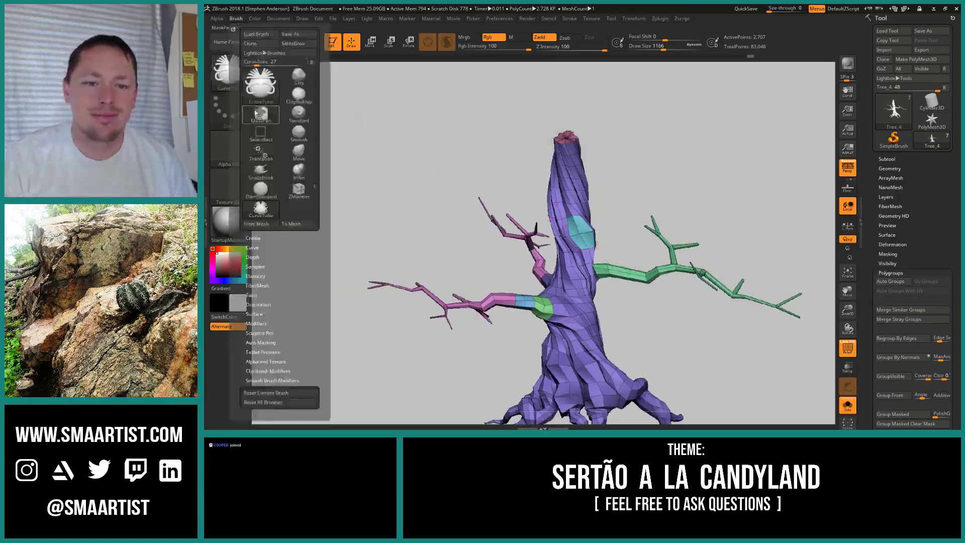
pyautogui.click(258, 323)
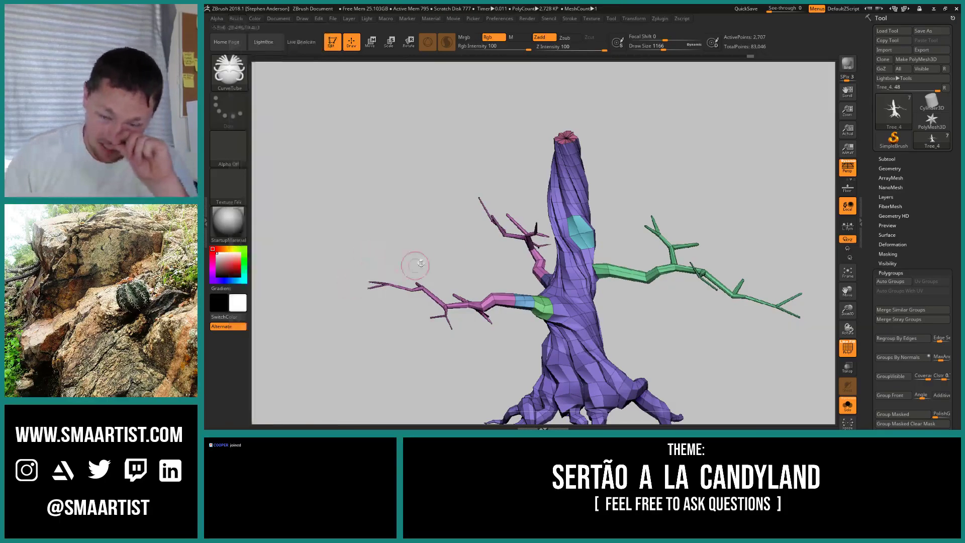
pyautogui.click(569, 18)
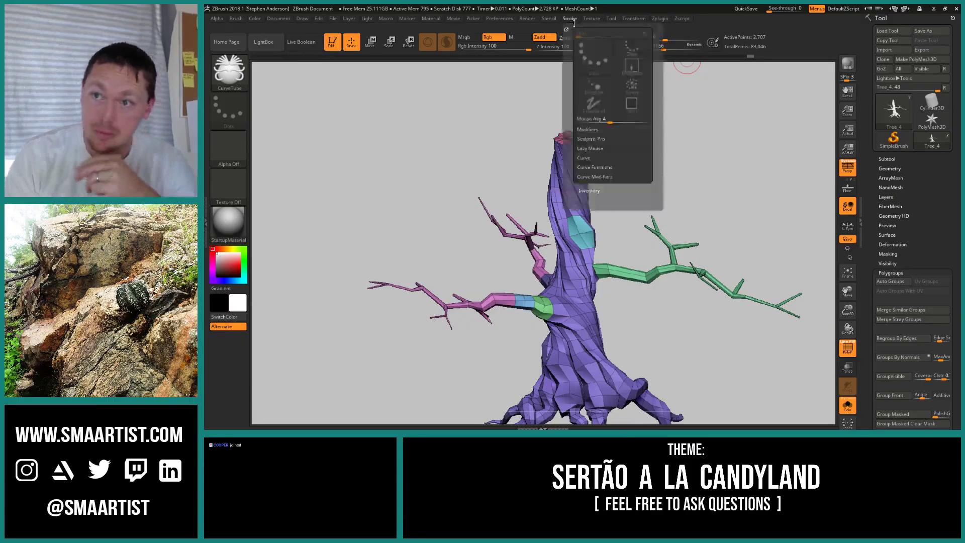
pyautogui.click(587, 158)
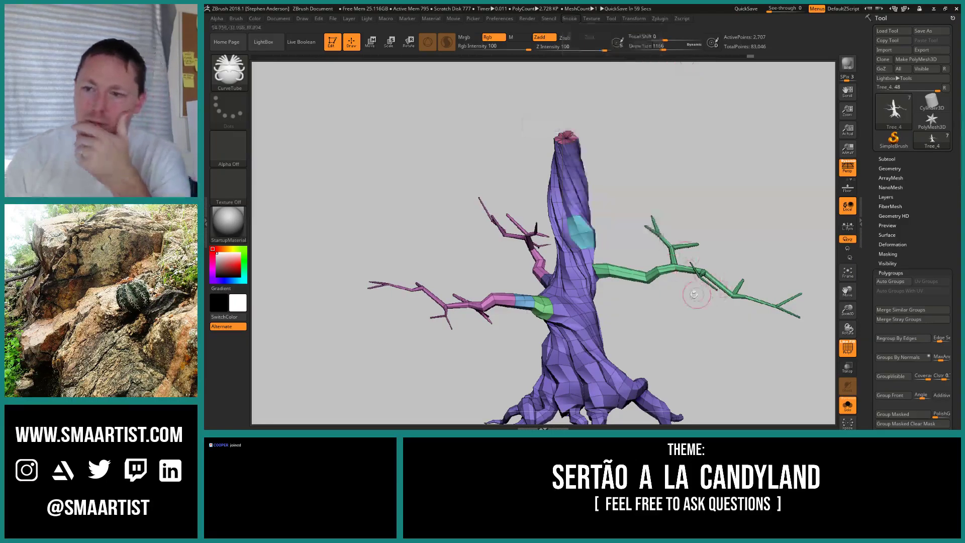
pyautogui.moveTo(696, 293)
pyautogui.mouseDown()
pyautogui.moveTo(472, 244)
pyautogui.moveTo(504, 219)
pyautogui.mouseUp()
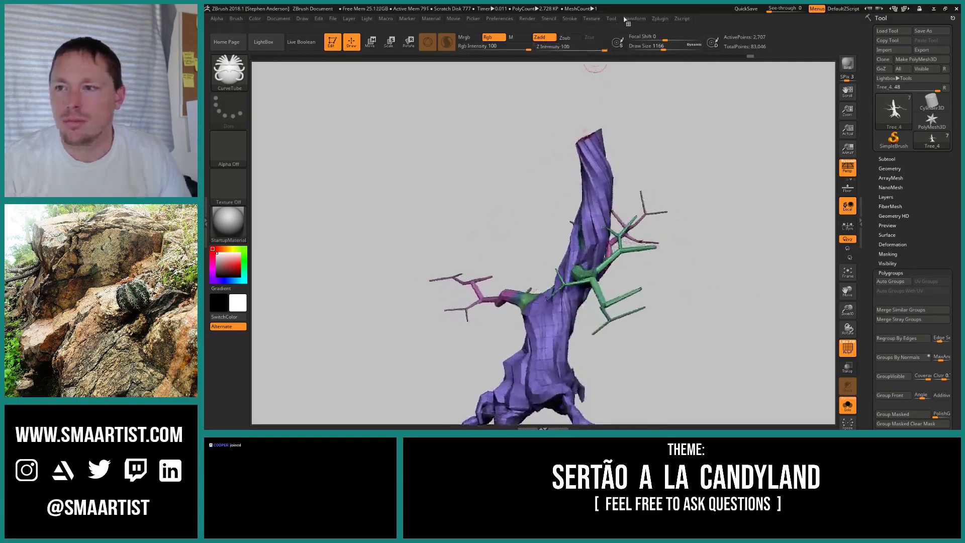
pyautogui.click(570, 18)
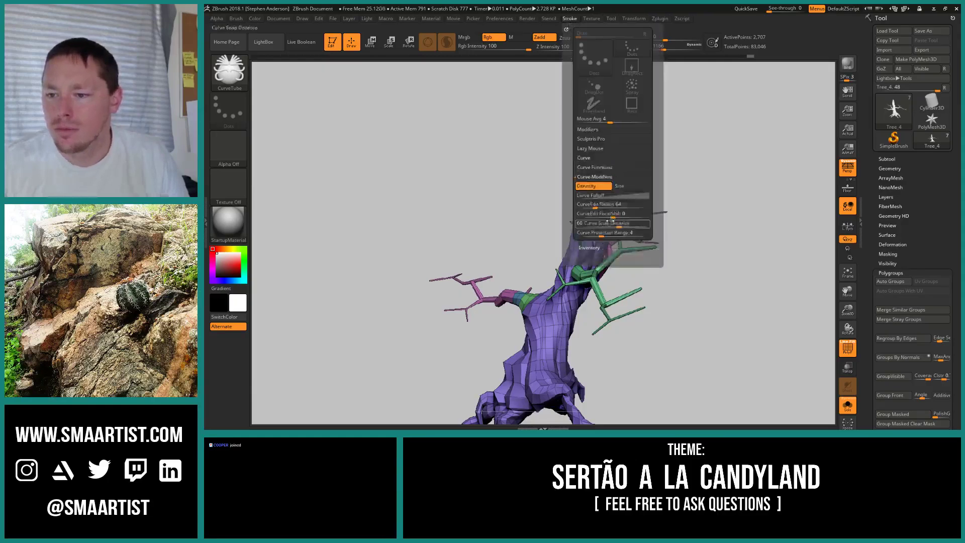
pyautogui.click(624, 186)
pyautogui.click(599, 195)
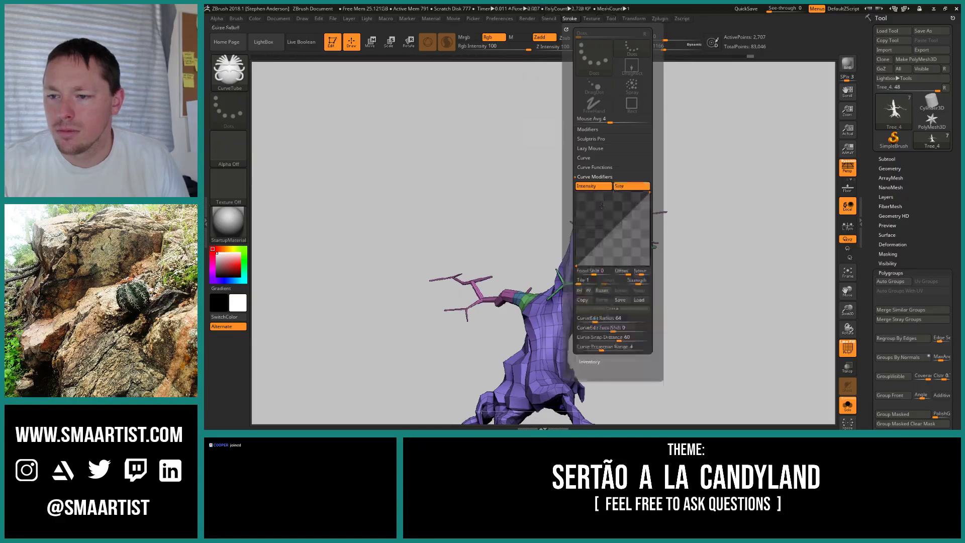
pyautogui.click(587, 290)
# - Draw a long tapered tube branch outward from the teal patch on the upper trunk
pyautogui.moveTo(637, 252); pyautogui.dragTo(659, 257)
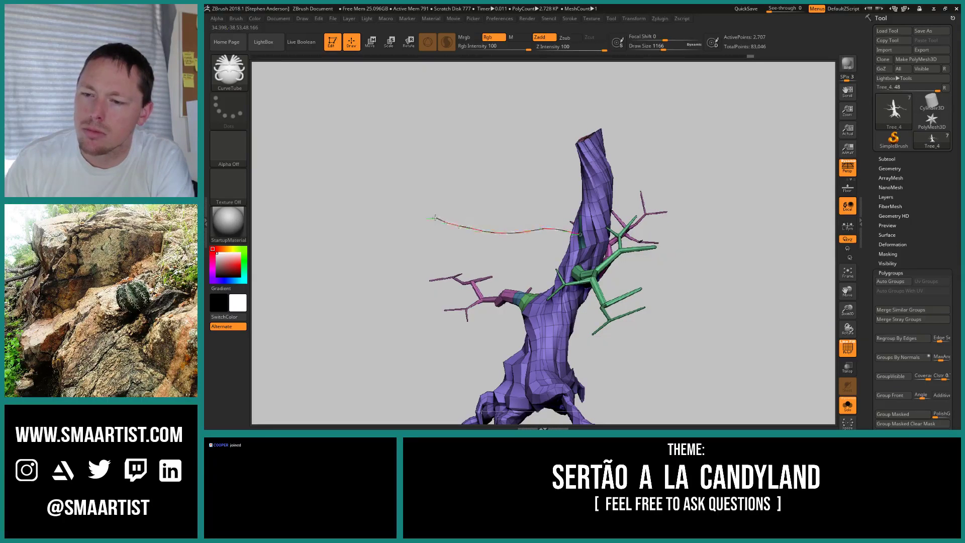
pyautogui.moveTo(436, 218)
pyautogui.mouseDown()
pyautogui.moveTo(498, 231)
pyautogui.moveTo(544, 257)
pyautogui.moveTo(510, 250)
pyautogui.mouseUp()
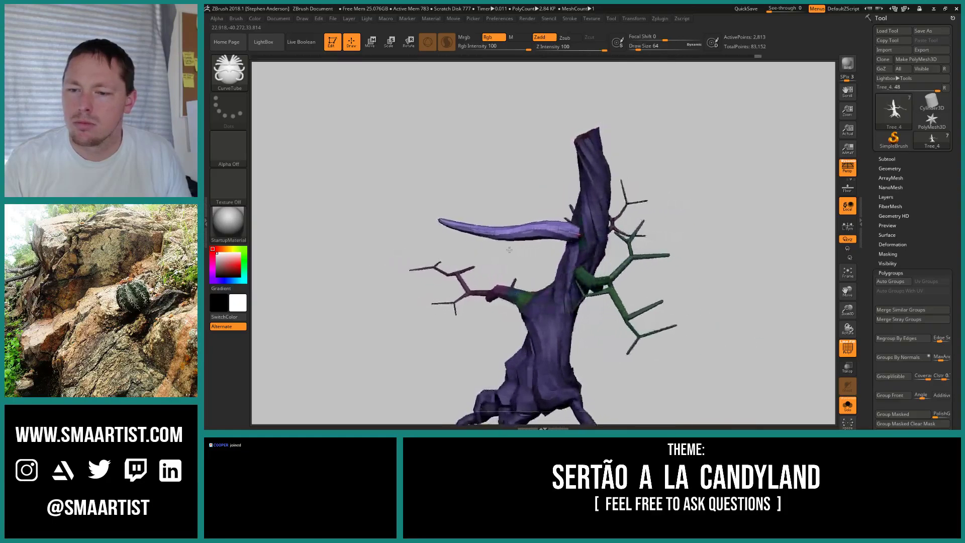
pyautogui.moveTo(510, 250)
pyautogui.keyDown('ctrl'); pyautogui.mouseDown(button='right')
pyautogui.moveTo(539, 261)
pyautogui.moveTo(553, 282)
pyautogui.mouseUp(button='right'); pyautogui.keyUp('ctrl')
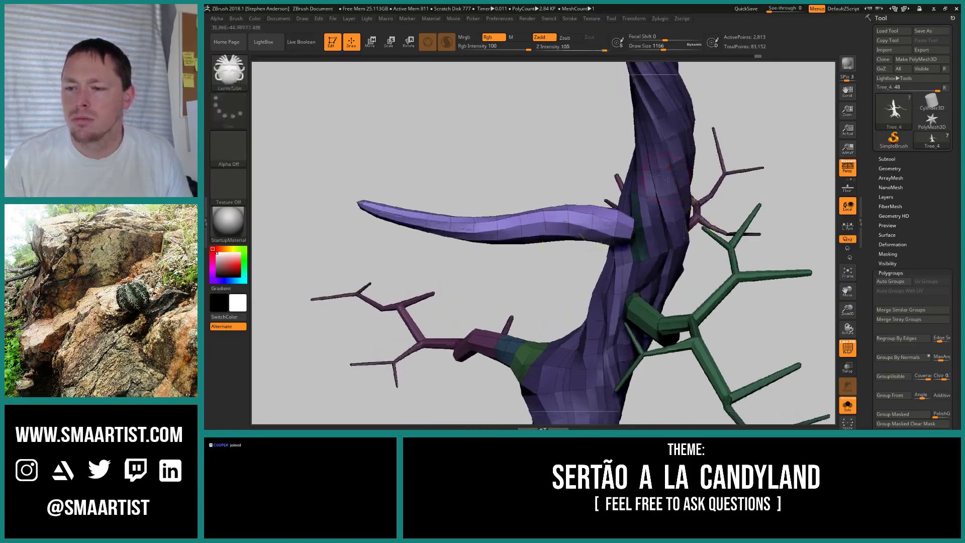
pyautogui.moveTo(644, 205)
pyautogui.keyDown('ctrl'); pyautogui.mouseDown(button='right')
pyautogui.moveTo(648, 226)
pyautogui.moveTo(610, 241)
pyautogui.moveTo(621, 241)
pyautogui.mouseUp(button='right'); pyautogui.keyUp('ctrl')
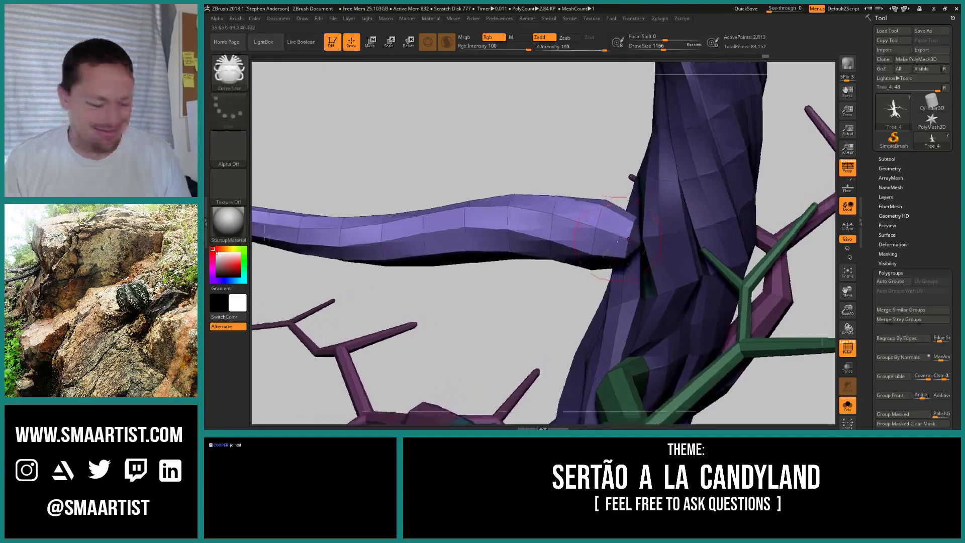
# - Delete a polyloop near the tip of the new branch using ZModeler's Delete action with the Polyloop target, undoing any excess edit
pyautogui.press('b')
pyautogui.press('z')
pyautogui.press('m')
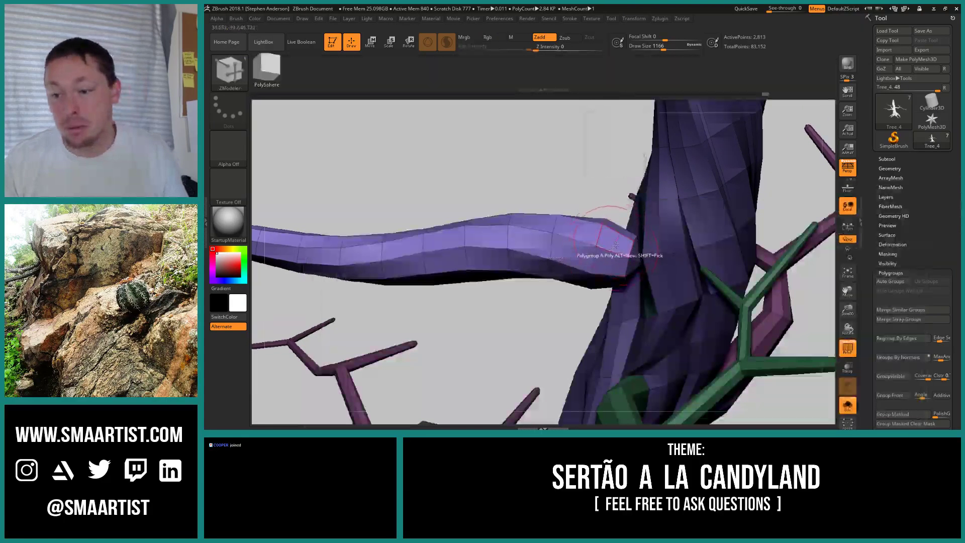
pyautogui.press('space')
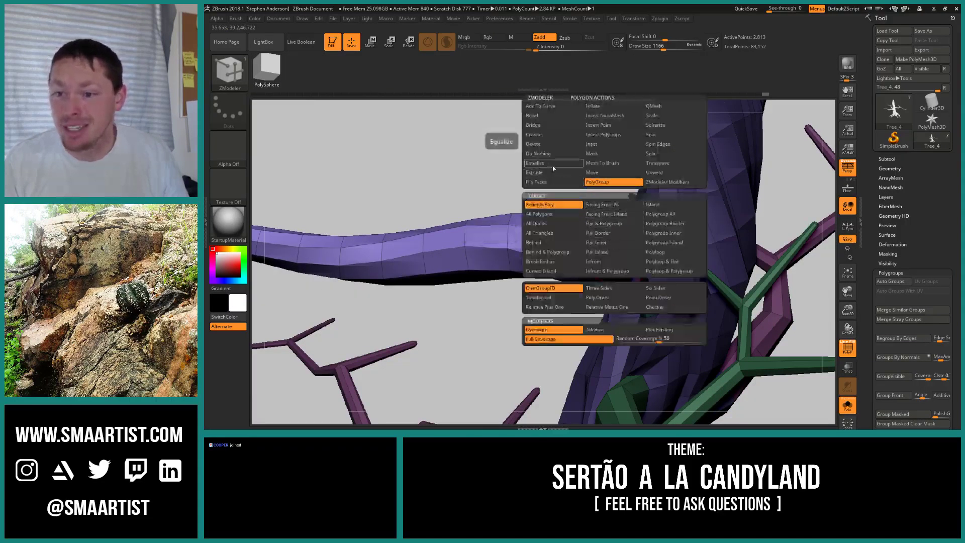
pyautogui.click(662, 254)
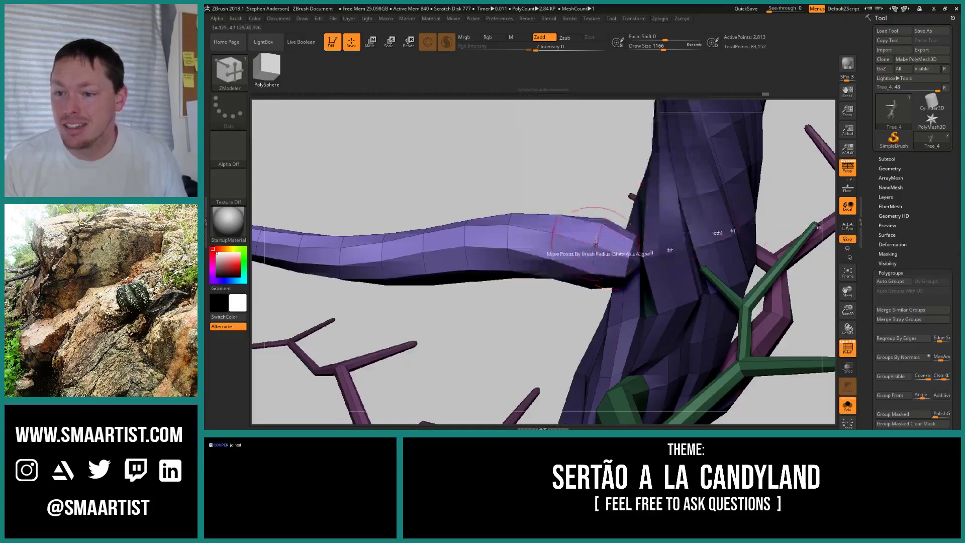
pyautogui.click(615, 244)
pyautogui.keyDown('alt'); pyautogui.moveTo(538, 301); pyautogui.dragTo(793, 289); pyautogui.keyUp('alt')
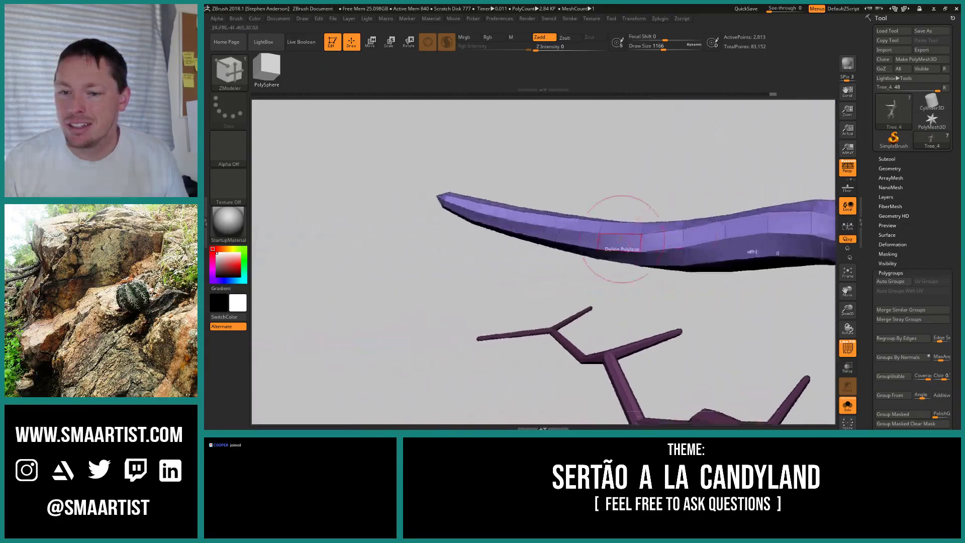
pyautogui.moveTo(435, 203); pyautogui.dragTo(466, 204)
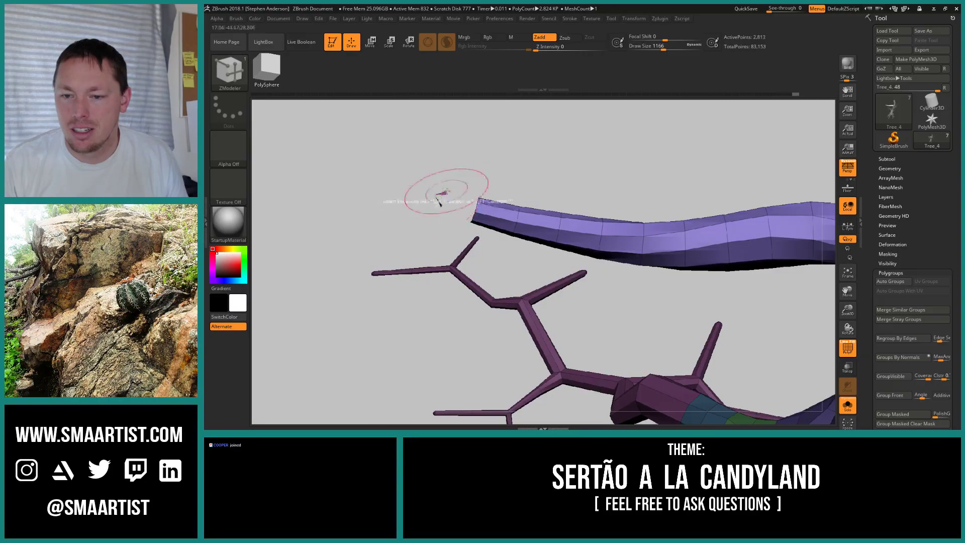
pyautogui.moveTo(442, 196)
pyautogui.mouseDown()
pyautogui.moveTo(483, 217)
pyautogui.moveTo(467, 256)
pyautogui.moveTo(451, 235)
pyautogui.mouseUp()
pyautogui.hotkey('ctrl', 'z')
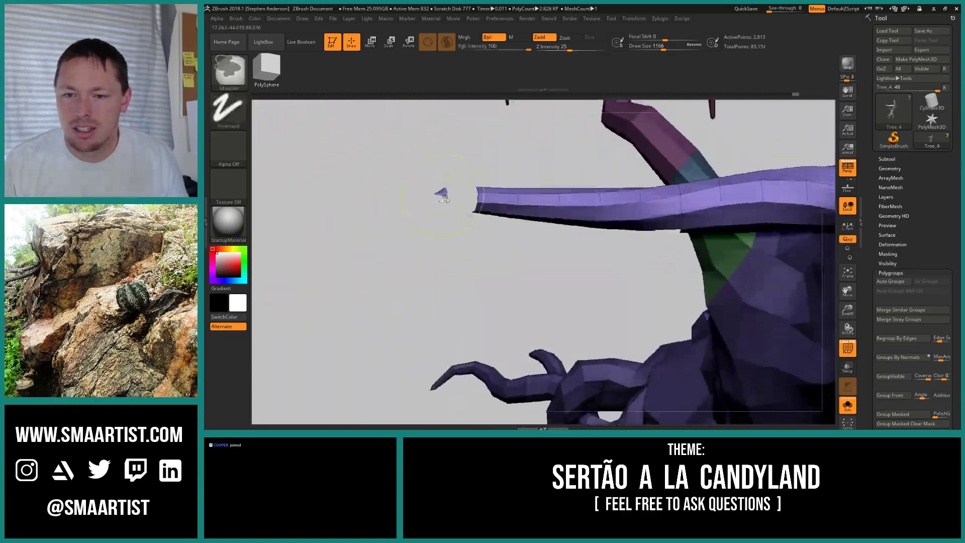
# - Delete the loose tip piece and the detached cap at the branch's trunk end with ZModeler's Delete Island action
pyautogui.keyDown('shift'); pyautogui.moveTo(443, 195); pyautogui.dragTo(434, 190, button='right'); pyautogui.keyUp('shift')
pyautogui.press('space')
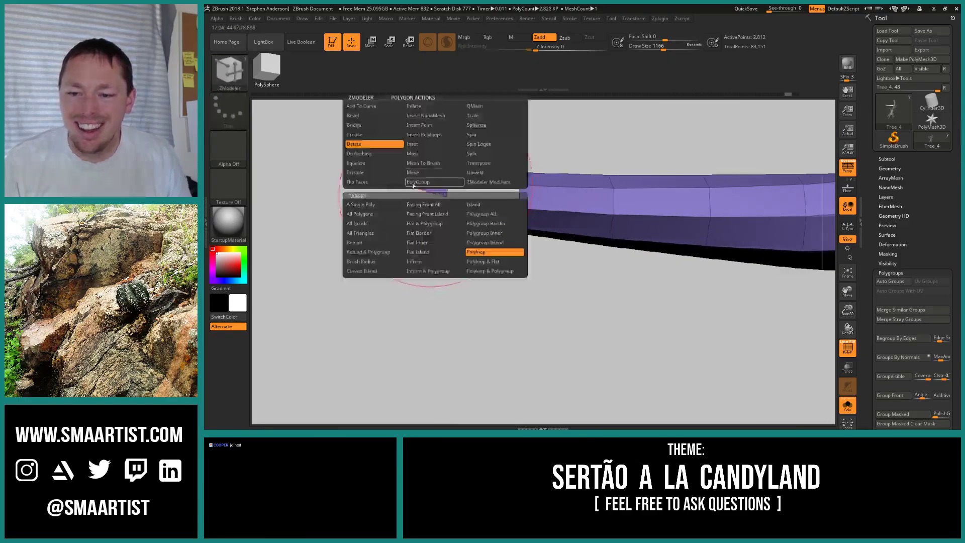
pyautogui.click(436, 194)
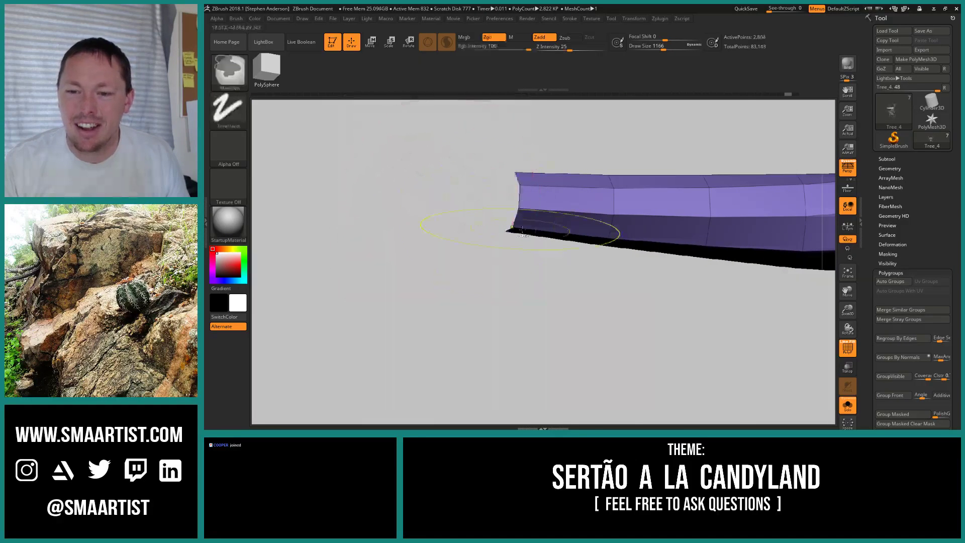
pyautogui.moveTo(520, 225)
pyautogui.keyDown('ctrl'); pyautogui.mouseDown(button='right')
pyautogui.moveTo(690, 229)
pyautogui.moveTo(442, 238)
pyautogui.moveTo(373, 220)
pyautogui.moveTo(464, 212)
pyautogui.moveTo(489, 233)
pyautogui.moveTo(473, 217)
pyautogui.moveTo(486, 198)
pyautogui.moveTo(477, 189)
pyautogui.mouseUp(button='right'); pyautogui.keyUp('ctrl')
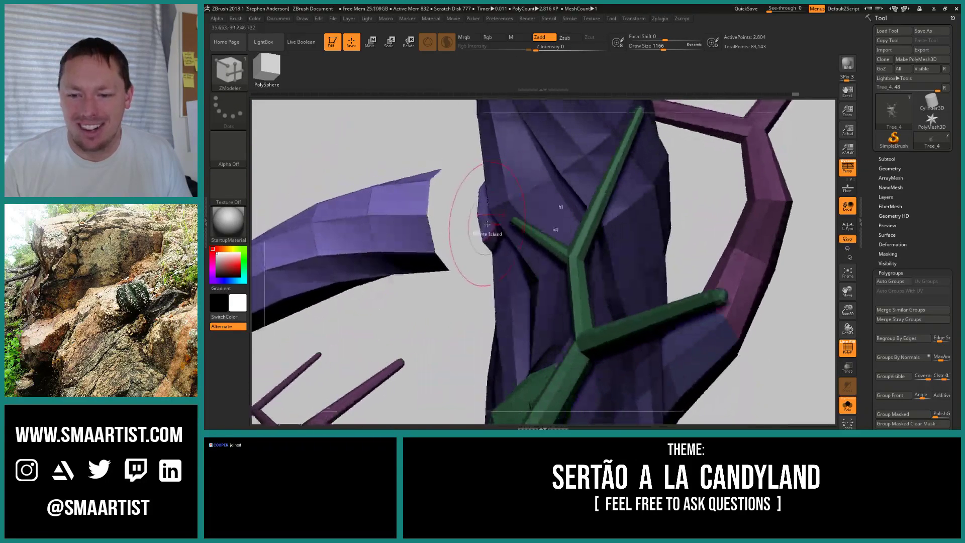
pyautogui.click(487, 232)
# - Hide the teal polygroup patch on the trunk and delete the hidden faces to open a hole facing the new branch
pyautogui.moveTo(474, 257)
pyautogui.keyDown('ctrl'); pyautogui.mouseDown(button='right')
pyautogui.moveTo(403, 138)
pyautogui.moveTo(446, 196)
pyautogui.moveTo(529, 222)
pyautogui.moveTo(495, 221)
pyautogui.moveTo(559, 256)
pyautogui.moveTo(530, 252)
pyautogui.moveTo(580, 234)
pyautogui.moveTo(531, 234)
pyautogui.mouseUp(button='right'); pyautogui.keyUp('ctrl')
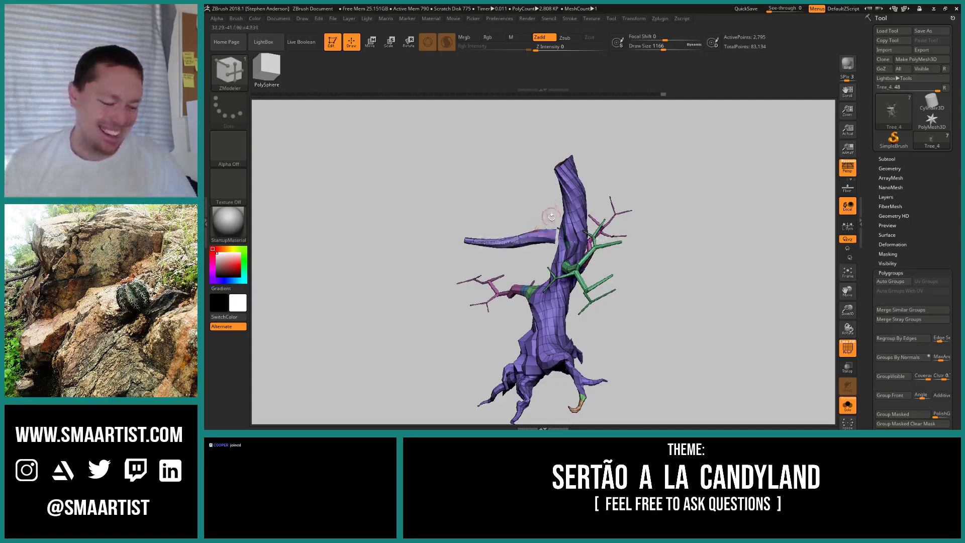
pyautogui.moveTo(551, 216); pyautogui.dragTo(567, 227, button='right')
pyautogui.moveTo(556, 243); pyautogui.dragTo(574, 318, button='right')
pyautogui.moveTo(603, 264); pyautogui.dragTo(678, 260, button='right')
pyautogui.keyDown('ctrl'); pyautogui.moveTo(580, 221); pyautogui.dragTo(582, 251, button='right'); pyautogui.keyUp('ctrl')
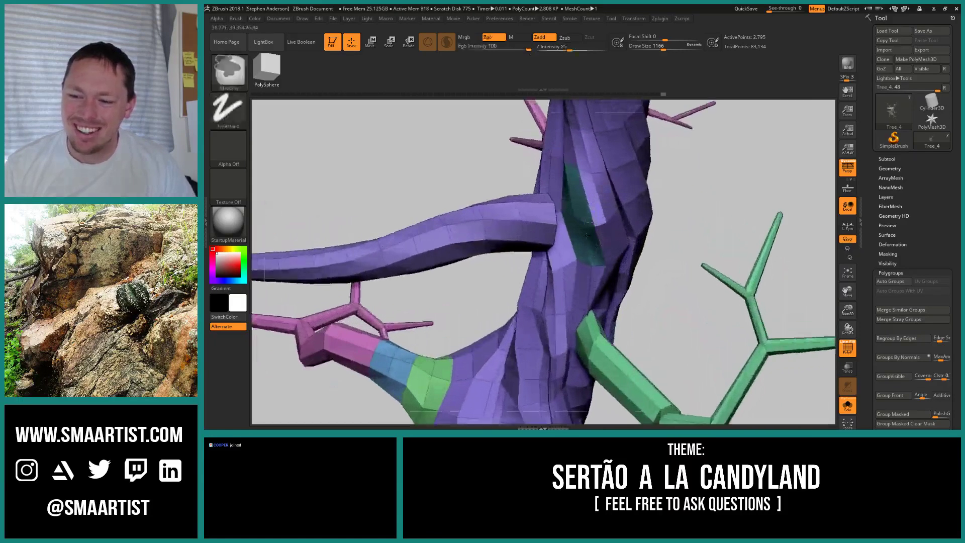
pyautogui.keyDown('ctrl'); pyautogui.keyDown('shift'); pyautogui.click(580, 221); pyautogui.keyUp('shift'); pyautogui.keyUp('ctrl')
pyautogui.keyDown('ctrl'); pyautogui.keyDown('shift'); pyautogui.click(578, 219); pyautogui.keyUp('shift'); pyautogui.keyUp('ctrl')
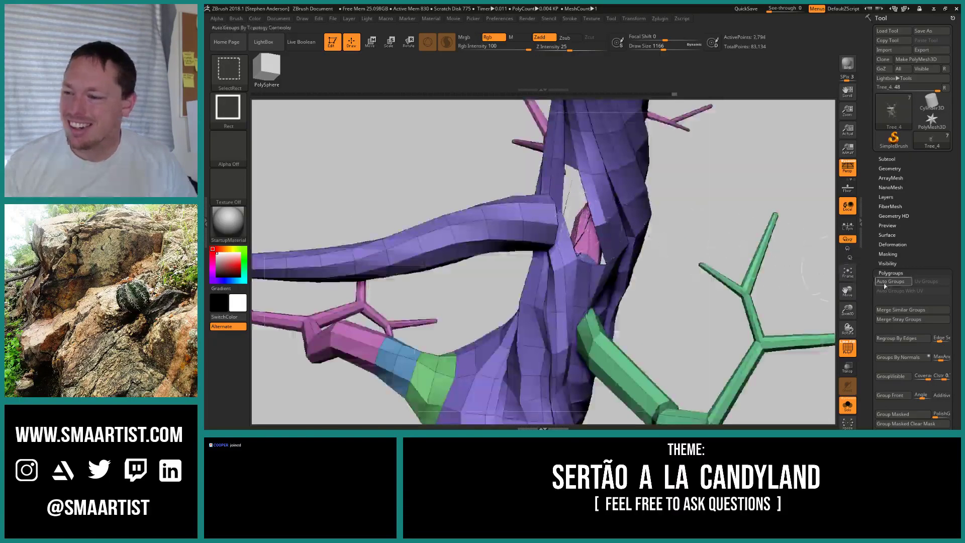
pyautogui.click(896, 169)
pyautogui.click(895, 367)
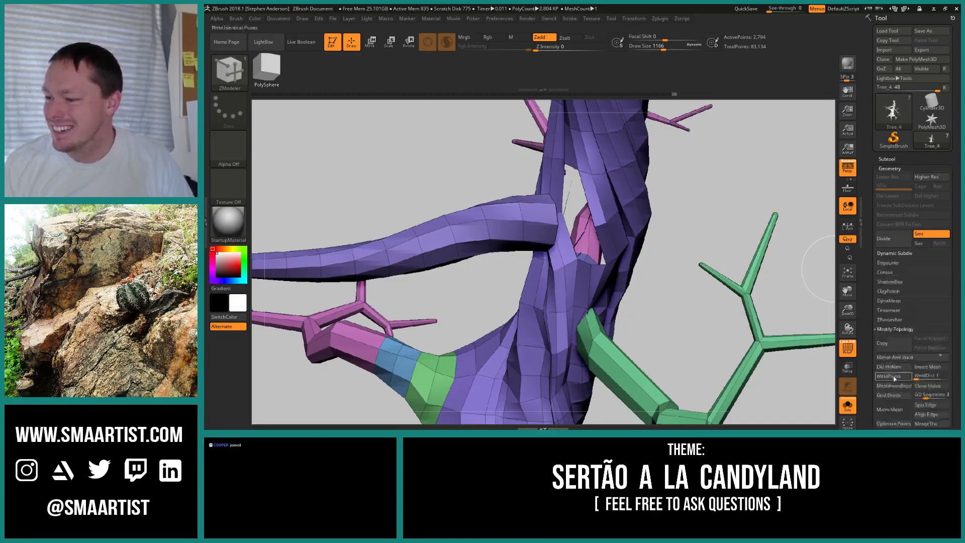
# - Bridge the branch's open end to the trunk hole with ZModeler's Two Holes bridge, using Polygroup Flat and Minimum Resolution
pyautogui.click(884, 368)
pyautogui.moveTo(568, 233); pyautogui.dragTo(521, 173, button='right')
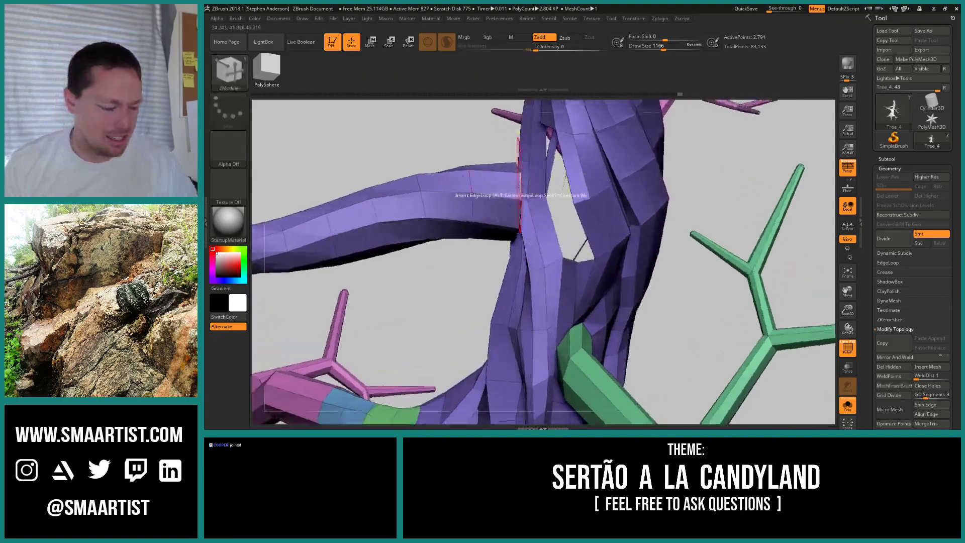
pyautogui.press('space')
pyautogui.click(447, 212)
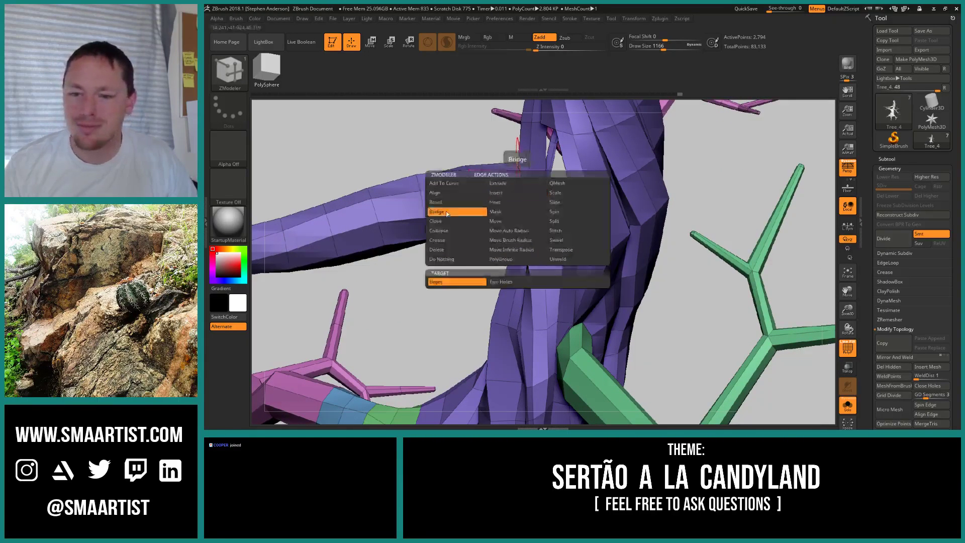
pyautogui.click(508, 282)
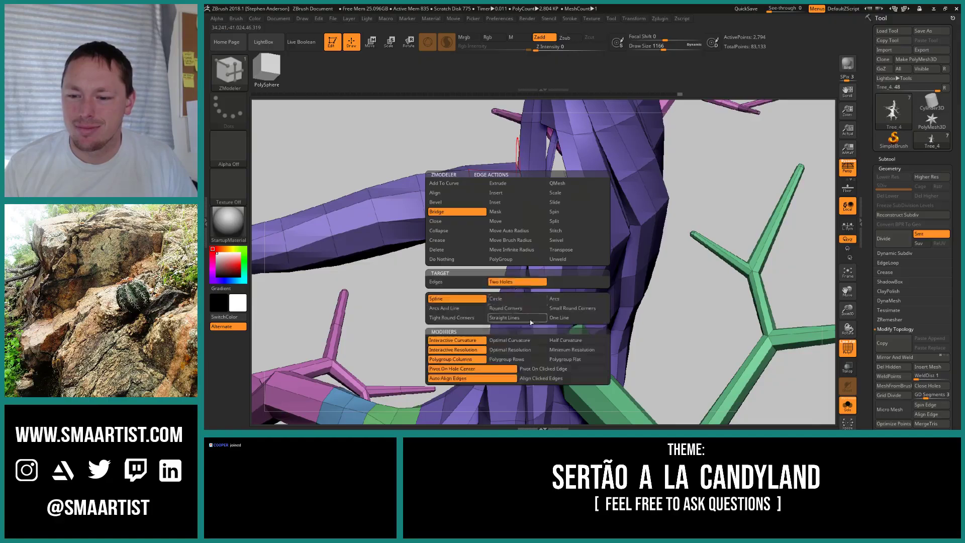
pyautogui.click(573, 359)
pyautogui.click(573, 351)
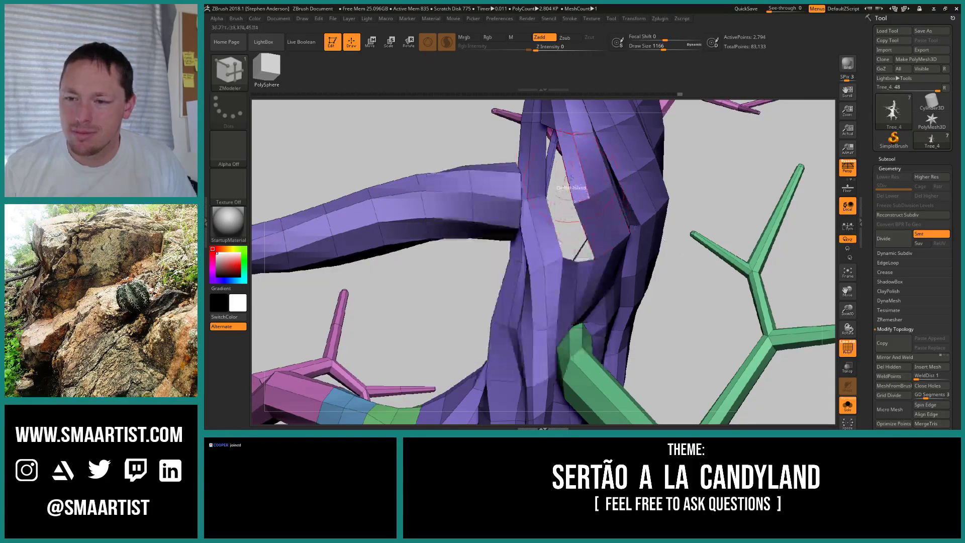
pyautogui.click(520, 187)
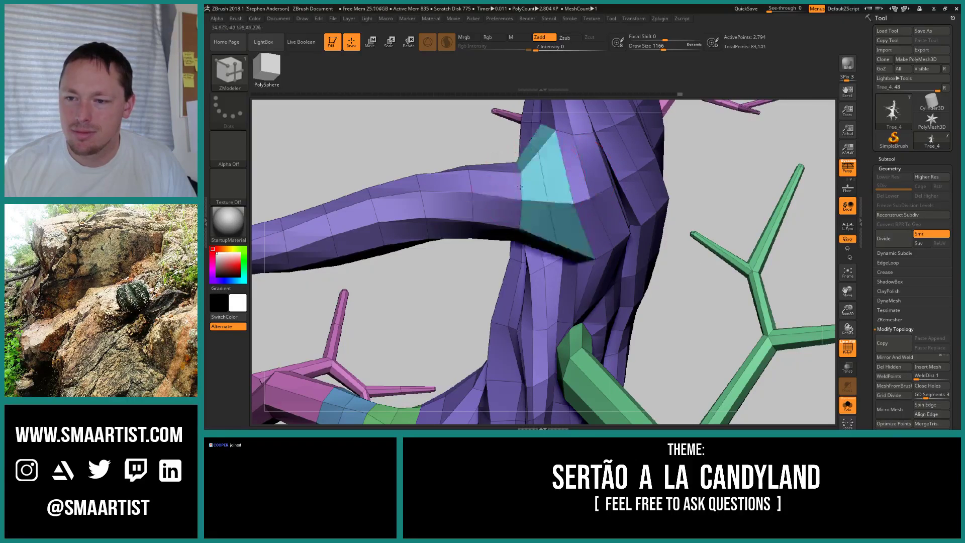
# - Mask the trunk so the new branch stays free for the Move gizmo, and show the foliage and rocks again
pyautogui.moveTo(570, 190); pyautogui.dragTo(531, 287, button='right')
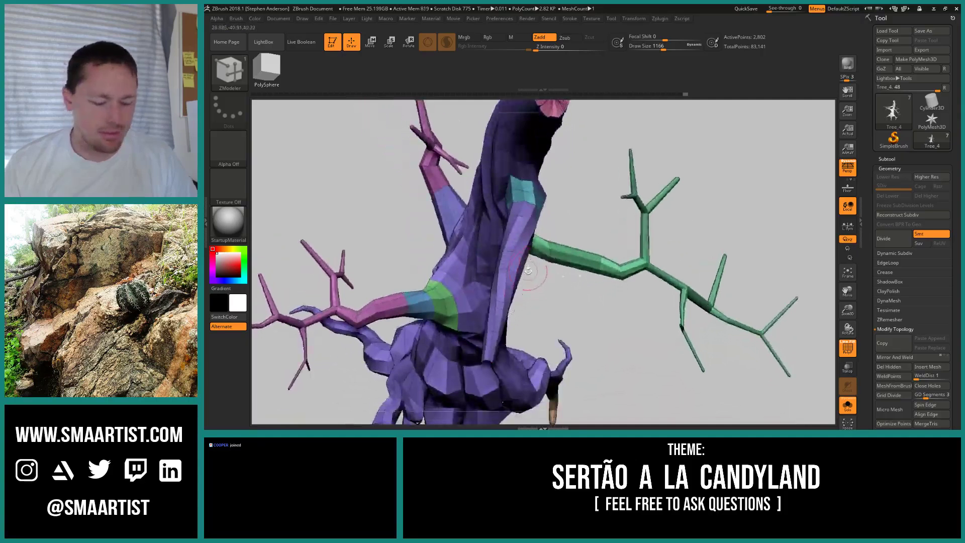
pyautogui.press('w')
pyautogui.keyDown('ctrl'); pyautogui.click(511, 268); pyautogui.keyUp('ctrl')
pyautogui.moveTo(593, 271)
pyautogui.keyDown('ctrl'); pyautogui.mouseDown(button='right')
pyautogui.moveTo(563, 264)
pyautogui.moveTo(575, 283)
pyautogui.moveTo(558, 258)
pyautogui.moveTo(739, 342)
pyautogui.moveTo(673, 332)
pyautogui.moveTo(645, 262)
pyautogui.moveTo(594, 307)
pyautogui.moveTo(560, 309)
pyautogui.moveTo(580, 276)
pyautogui.mouseUp(button='right'); pyautogui.keyUp('ctrl')
pyautogui.click(851, 409)
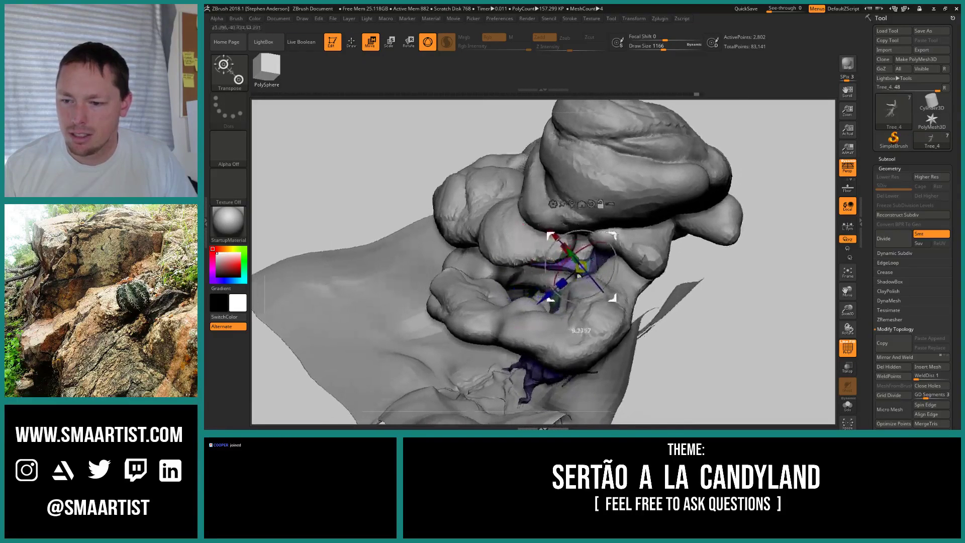
pyautogui.moveTo(631, 253); pyautogui.dragTo(601, 193, button='right')
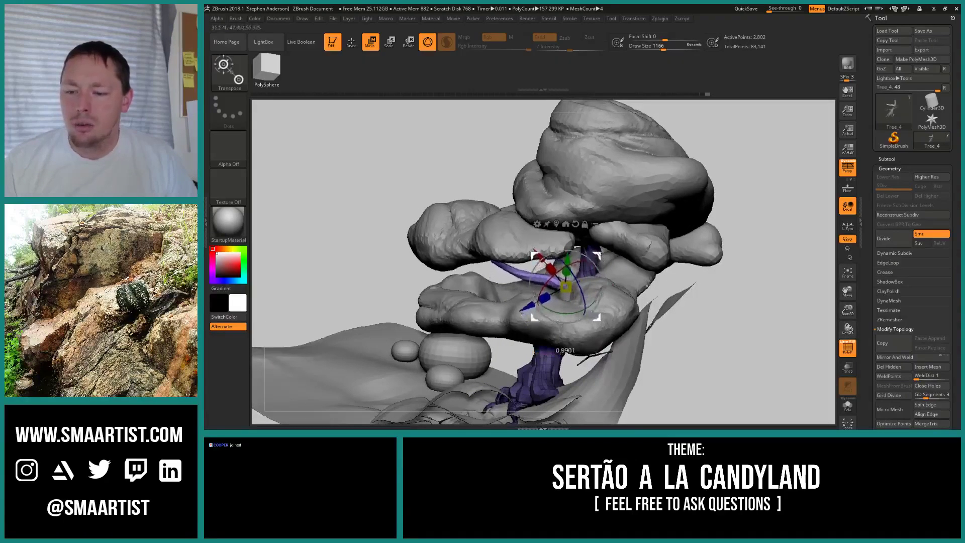
# - Try shifting the new branch away from the trunk with the gizmo, and undo each attempt
pyautogui.moveTo(621, 261); pyautogui.dragTo(561, 263, button='right')
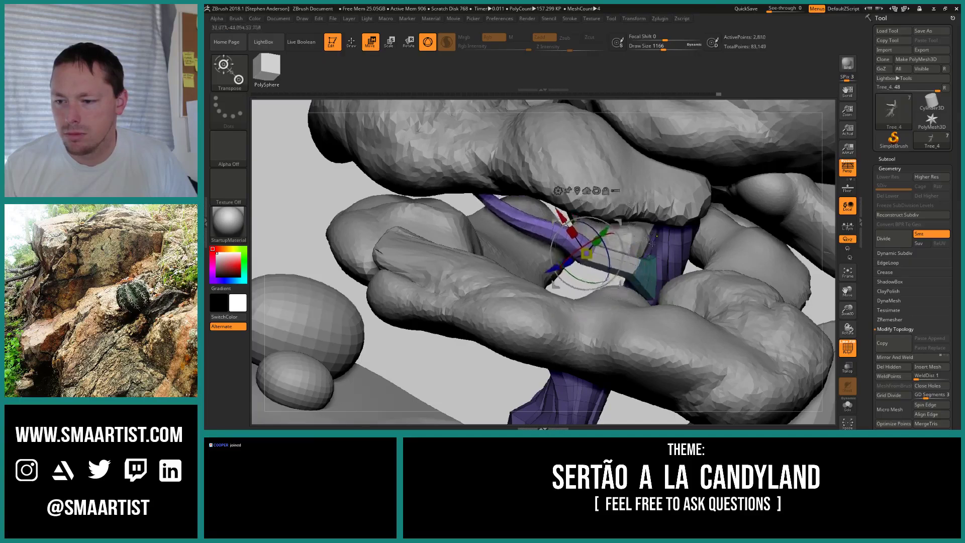
pyautogui.hotkey('ctrl', 'z')
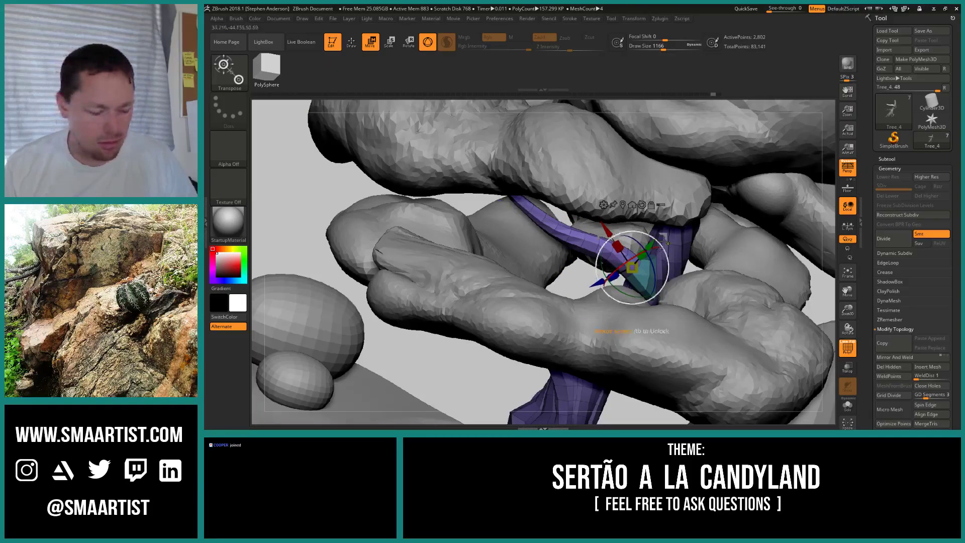
pyautogui.keyDown('ctrl'); pyautogui.moveTo(666, 237); pyautogui.dragTo(610, 221); pyautogui.keyUp('ctrl')
pyautogui.hotkey('ctrl', 'z')
pyautogui.moveTo(659, 239); pyautogui.dragTo(618, 226)
pyautogui.hotkey('ctrl', 'z')
pyautogui.hotkey('ctrl', 'z')
# - Switch to the Move brush, check the branch against the foliage, and isolate the tree for editing
pyautogui.moveTo(618, 229)
pyautogui.mouseDown(button='right')
pyautogui.moveTo(626, 201)
pyautogui.moveTo(646, 200)
pyautogui.moveTo(679, 248)
pyautogui.moveTo(747, 244)
pyautogui.moveTo(662, 244)
pyautogui.moveTo(665, 258)
pyautogui.mouseUp(button='right')
pyautogui.press('b')
pyautogui.press('m')
pyautogui.press('v')
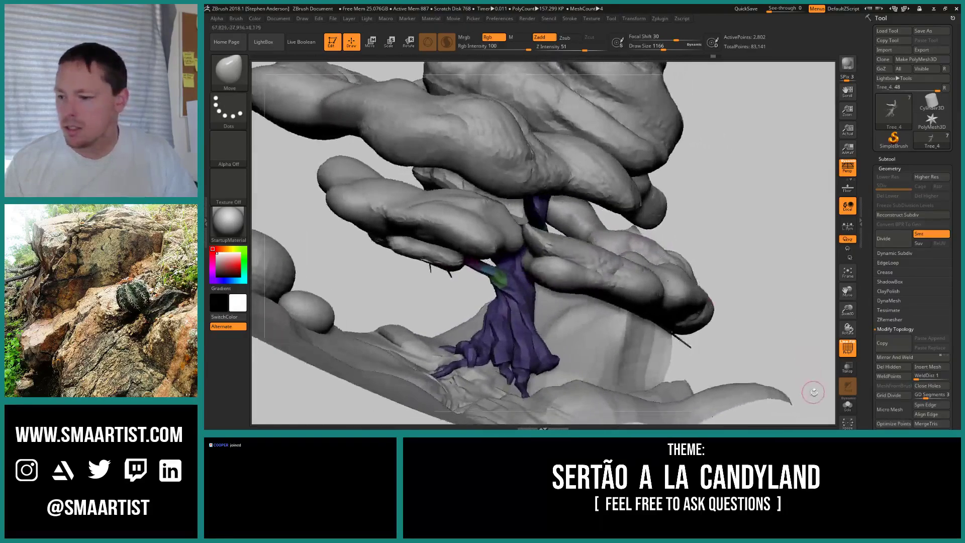
pyautogui.moveTo(563, 241); pyautogui.dragTo(480, 187, button='right')
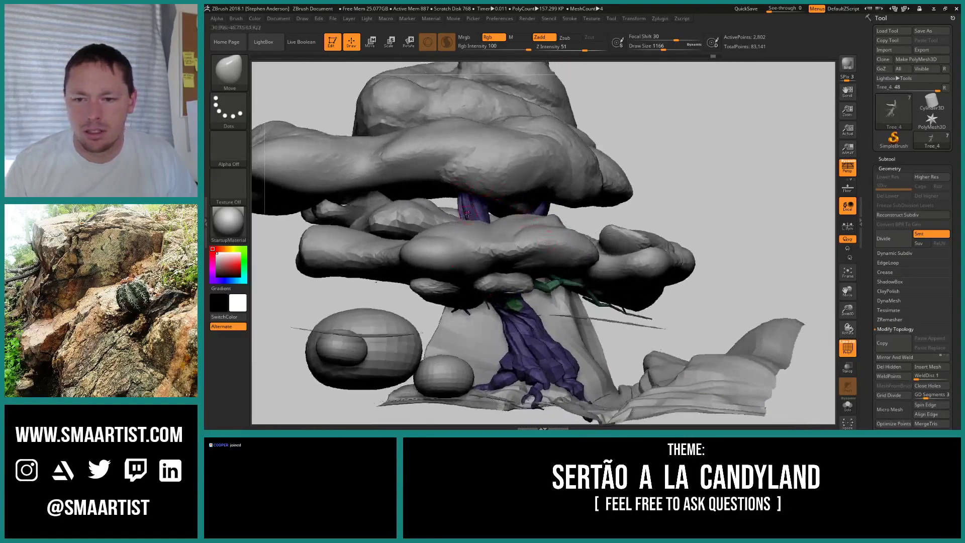
pyautogui.click(848, 405)
pyautogui.moveTo(474, 215)
pyautogui.keyDown('ctrl'); pyautogui.mouseDown(button='right')
pyautogui.moveTo(533, 280)
pyautogui.moveTo(512, 233)
pyautogui.moveTo(479, 220)
pyautogui.moveTo(491, 214)
pyautogui.mouseUp(button='right'); pyautogui.keyUp('ctrl')
# - Set the draw size to about 857 and reshape the bulge on the upper trunk with the Move and Smooth brushes
pyautogui.hotkey('ctrl', 'i')
pyautogui.press('s')
pyautogui.moveTo(489, 214); pyautogui.dragTo(490, 216)
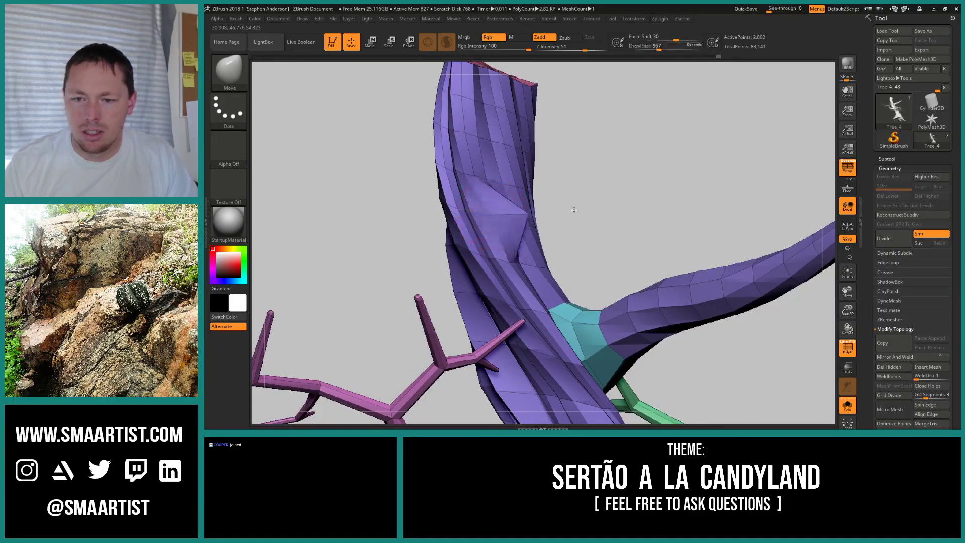
pyautogui.moveTo(546, 212)
pyautogui.mouseDown(button='right')
pyautogui.moveTo(524, 262)
pyautogui.moveTo(512, 230)
pyautogui.moveTo(553, 236)
pyautogui.moveTo(521, 206)
pyautogui.moveTo(482, 246)
pyautogui.mouseUp(button='right')
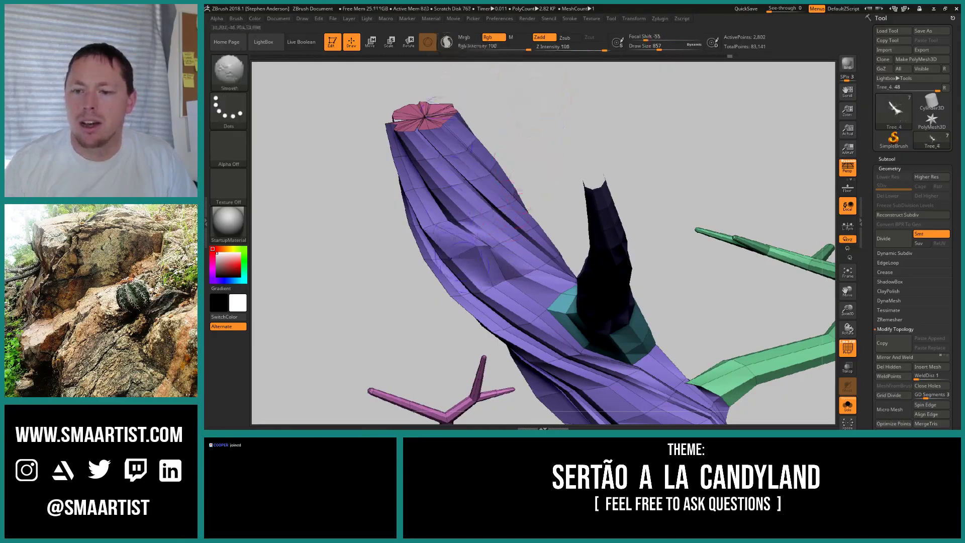
pyautogui.moveTo(489, 268); pyautogui.dragTo(444, 265, button='right')
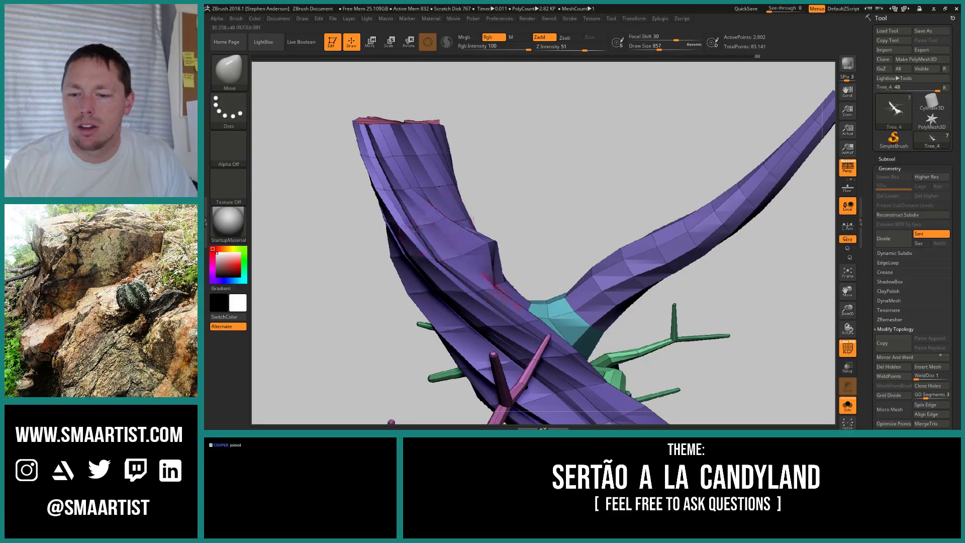
pyautogui.moveTo(492, 284)
pyautogui.mouseDown(button='right')
pyautogui.moveTo(483, 262)
pyautogui.moveTo(484, 277)
pyautogui.moveTo(464, 268)
pyautogui.moveTo(489, 285)
pyautogui.moveTo(473, 292)
pyautogui.mouseUp(button='right')
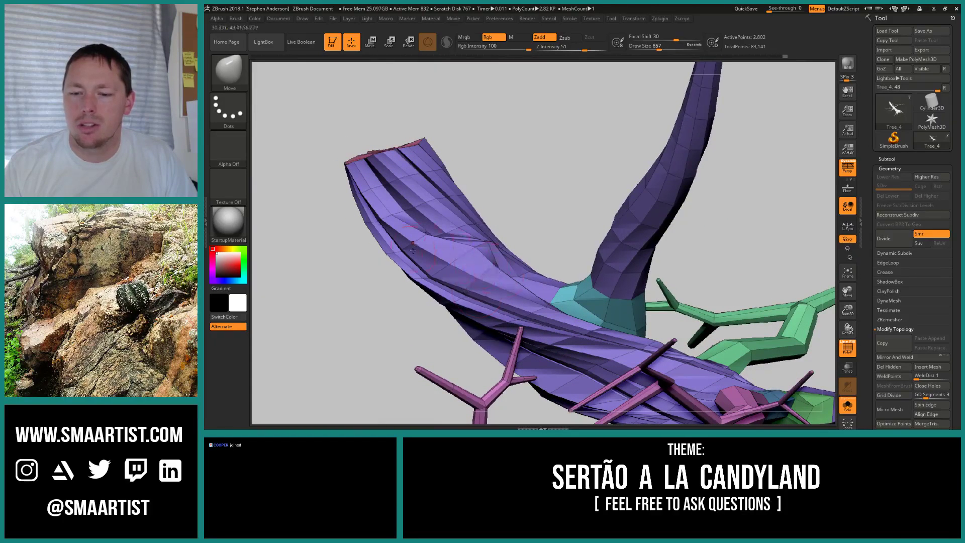
pyautogui.moveTo(412, 246)
pyautogui.mouseDown(button='right')
pyautogui.moveTo(396, 252)
pyautogui.moveTo(473, 268)
pyautogui.mouseUp(button='right')
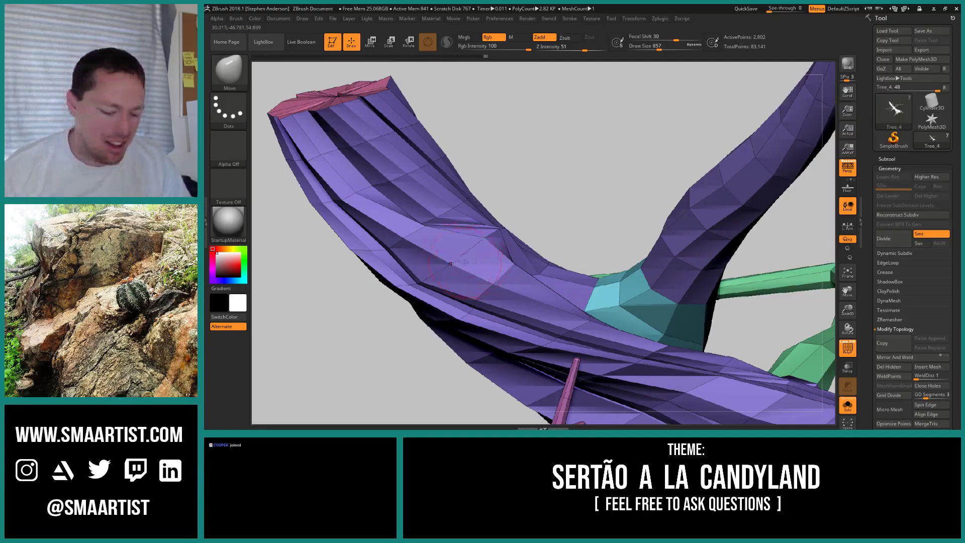
# - Delete individual polygons on the upper trunk's bulge with ZModeler's Delete action on A Single Poly to open a second hole
pyautogui.press('b')
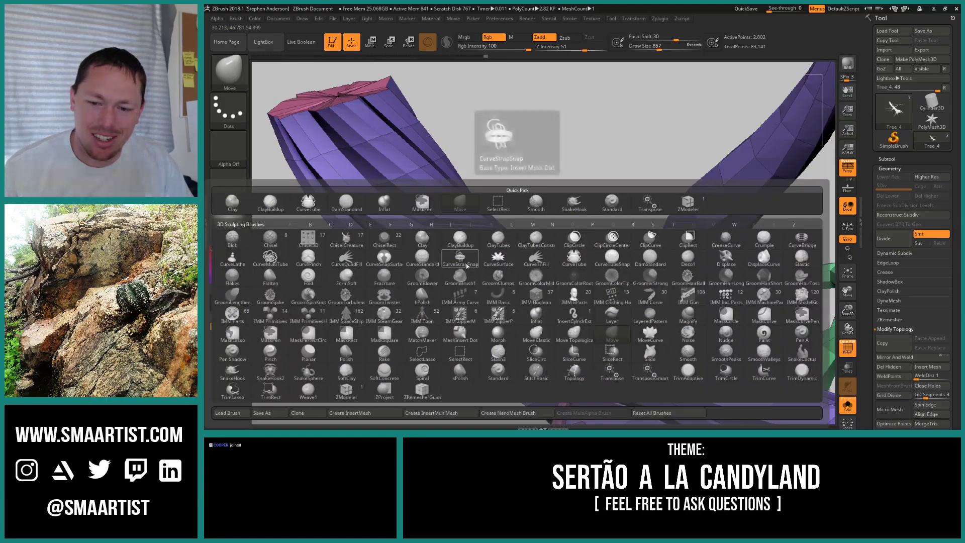
pyautogui.press('z')
pyautogui.press('m')
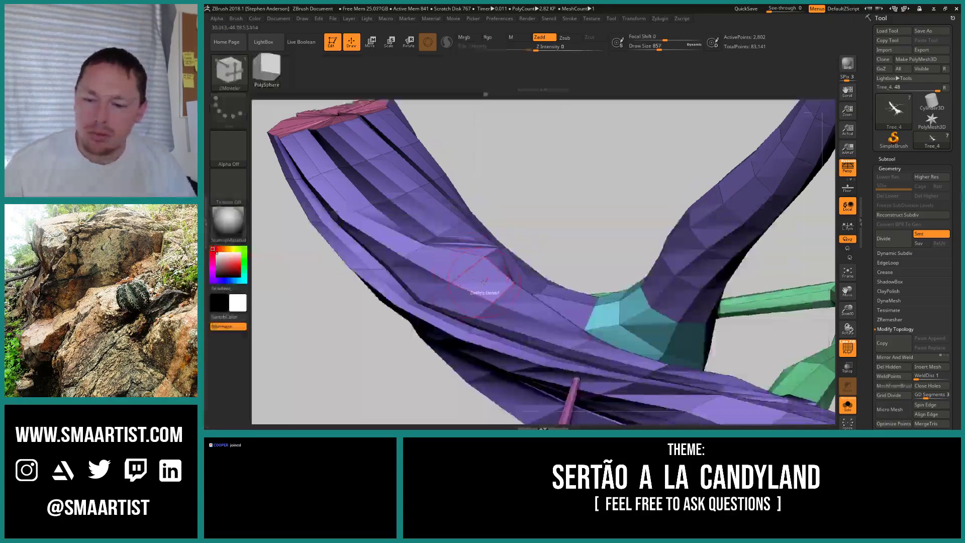
pyautogui.press('space')
pyautogui.click(417, 206)
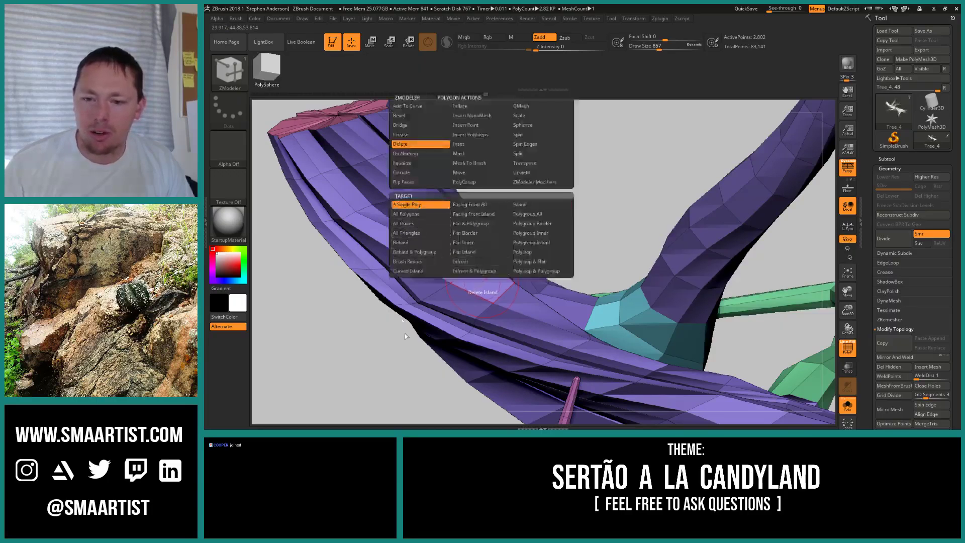
pyautogui.click(480, 279)
pyautogui.click(442, 269)
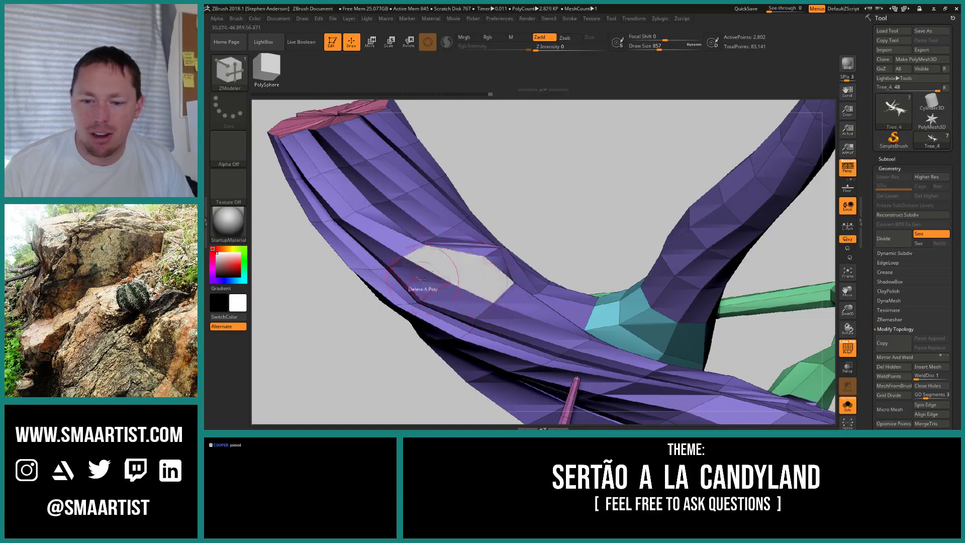
pyautogui.click(418, 282)
pyautogui.click(462, 307)
# - Isolate the pink branches and give the lower one its own polygroup
pyautogui.moveTo(558, 254); pyautogui.dragTo(569, 291)
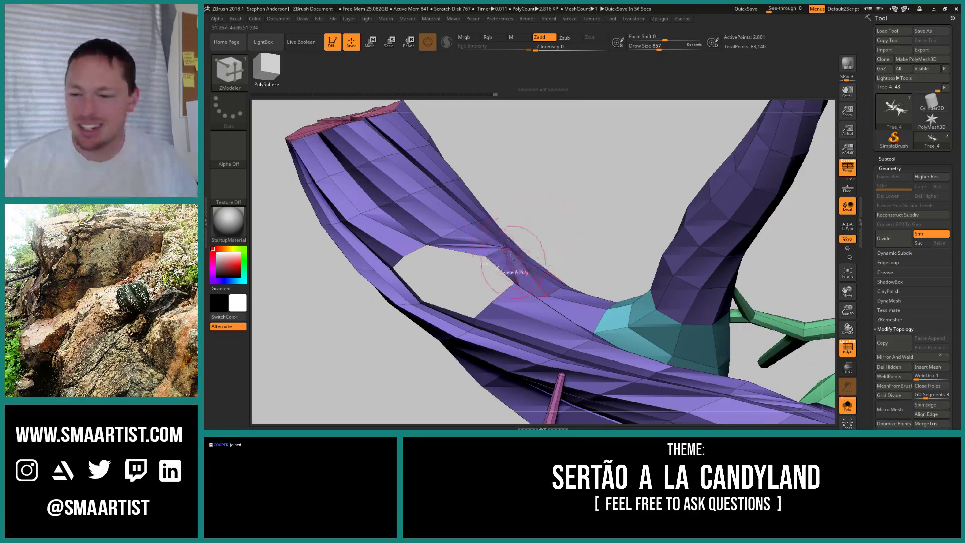
pyautogui.moveTo(504, 282); pyautogui.dragTo(526, 244)
pyautogui.moveTo(526, 244)
pyautogui.mouseDown(button='right')
pyautogui.moveTo(503, 269)
pyautogui.moveTo(512, 271)
pyautogui.moveTo(534, 240)
pyautogui.moveTo(504, 257)
pyautogui.moveTo(515, 271)
pyautogui.mouseUp(button='right')
pyautogui.moveTo(516, 272)
pyautogui.mouseDown()
pyautogui.moveTo(513, 321)
pyautogui.moveTo(513, 285)
pyautogui.moveTo(526, 280)
pyautogui.moveTo(390, 360)
pyautogui.moveTo(384, 394)
pyautogui.moveTo(400, 393)
pyautogui.mouseUp()
pyautogui.hotkey('ctrl', 'shift')
pyautogui.keyDown('ctrl'); pyautogui.keyDown('shift'); pyautogui.click(513, 321); pyautogui.keyUp('shift'); pyautogui.keyUp('ctrl')
pyautogui.press('ctrl')
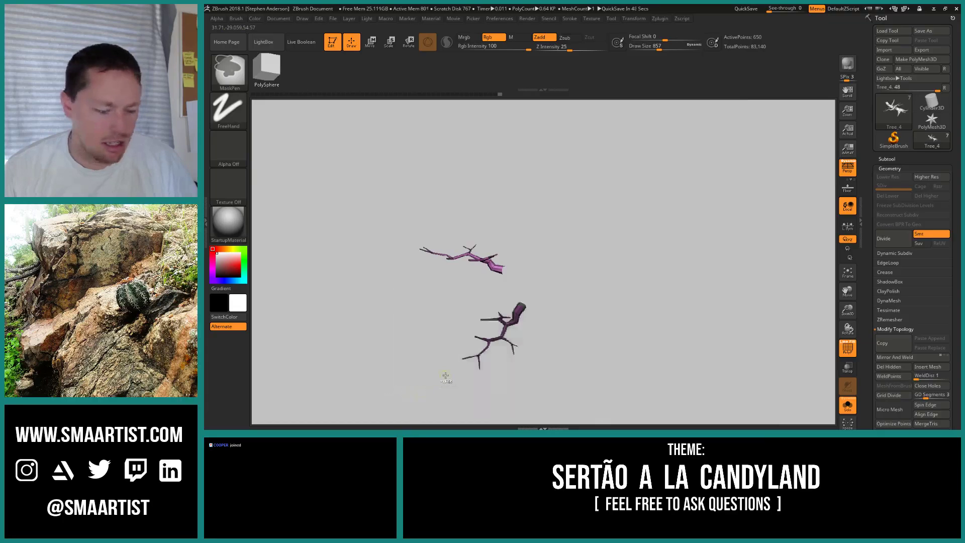
pyautogui.keyDown('ctrl'); pyautogui.keyDown('shift'); pyautogui.click(525, 309); pyautogui.keyUp('shift'); pyautogui.keyUp('ctrl')
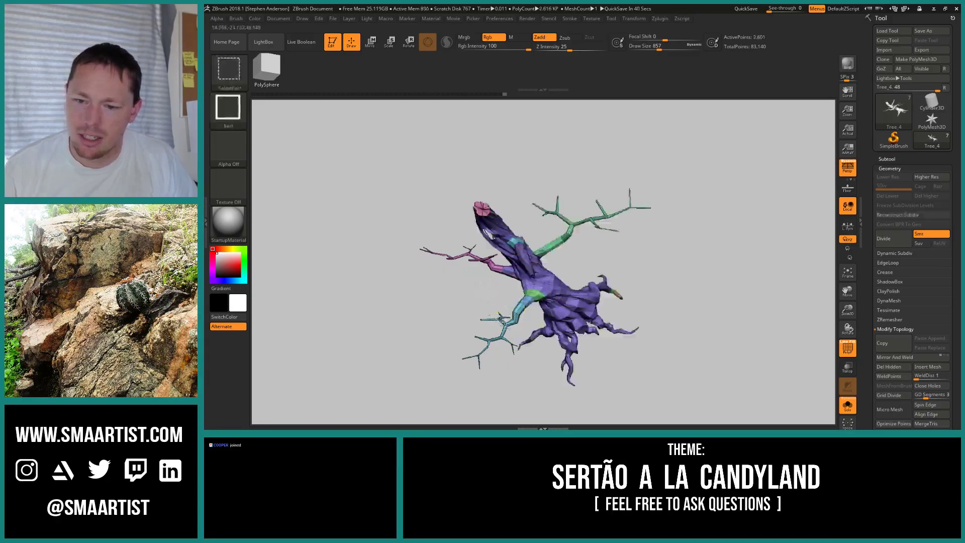
# - Isolate the lower blue branch to inspect its polygroup, and restore the visibility of the whole tree
pyautogui.keyDown('ctrl'); pyautogui.keyDown('shift'); pyautogui.click(513, 331); pyautogui.keyUp('shift'); pyautogui.keyUp('ctrl')
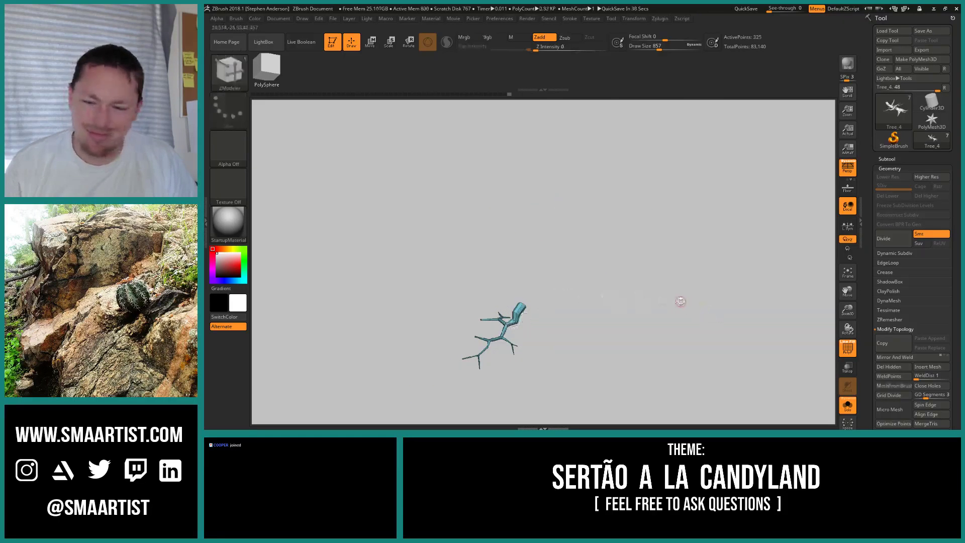
pyautogui.keyDown('ctrl'); pyautogui.keyDown('shift'); pyautogui.click(704, 309); pyautogui.keyUp('shift'); pyautogui.keyUp('ctrl')
pyautogui.moveTo(615, 342); pyautogui.dragTo(598, 286)
pyautogui.moveTo(599, 286)
pyautogui.mouseDown(button='right')
pyautogui.moveTo(601, 317)
pyautogui.moveTo(629, 331)
pyautogui.moveTo(481, 216)
pyautogui.moveTo(516, 351)
pyautogui.mouseUp(button='right')
pyautogui.keyDown('ctrl'); pyautogui.keyDown('shift'); pyautogui.click(515, 356); pyautogui.keyUp('shift'); pyautogui.keyUp('ctrl')
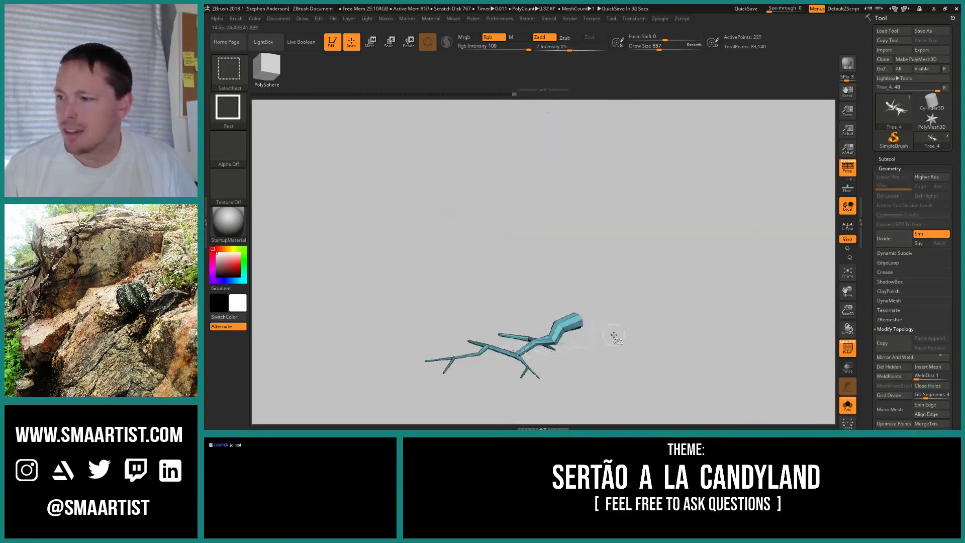
pyautogui.keyDown('ctrl'); pyautogui.keyDown('shift'); pyautogui.click(665, 327); pyautogui.keyUp('shift'); pyautogui.keyUp('ctrl')
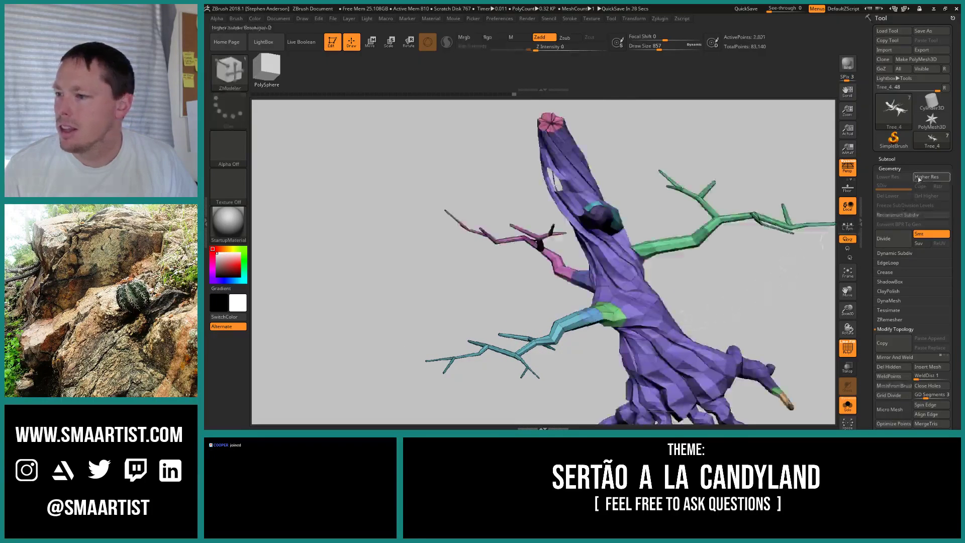
# - Duplicate the Branch_01 subtool and turn off Solo to show the full scene
pyautogui.click(887, 159)
pyautogui.click(903, 198)
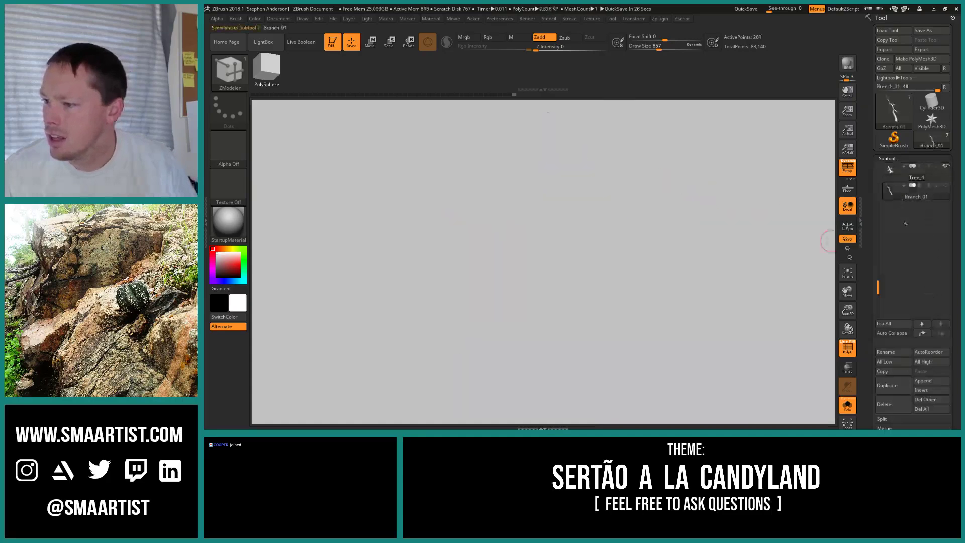
pyautogui.hotkey('ctrl', 'shift', 'd')
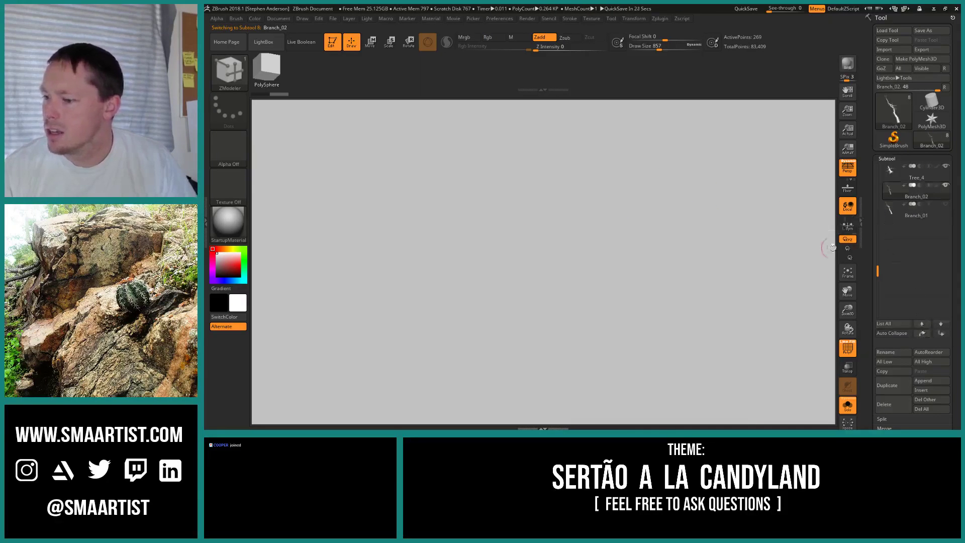
pyautogui.click(847, 405)
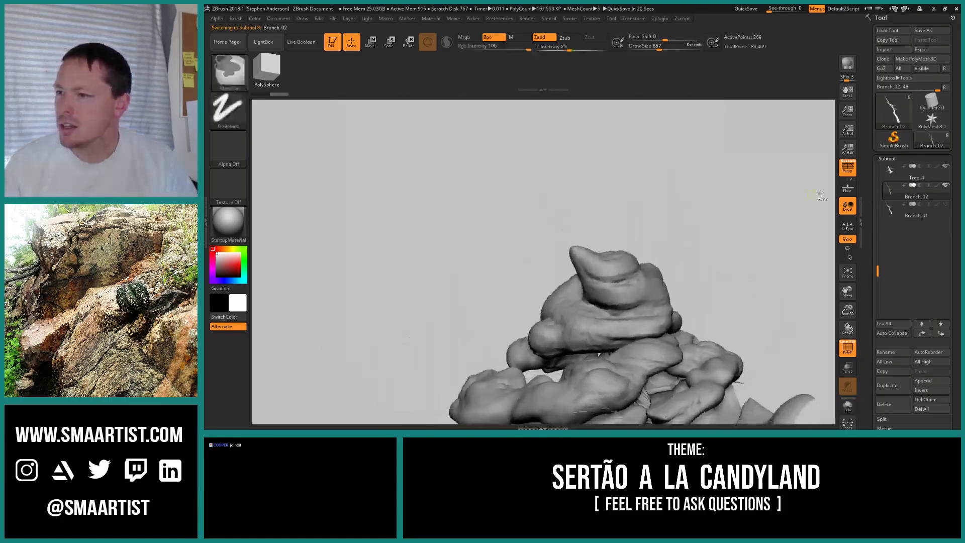
# - Hide the TreeFoliageBlocking subtool and move it down the subtool order to just above Tree_4
pyautogui.moveTo(878, 270); pyautogui.dragTo(879, 170)
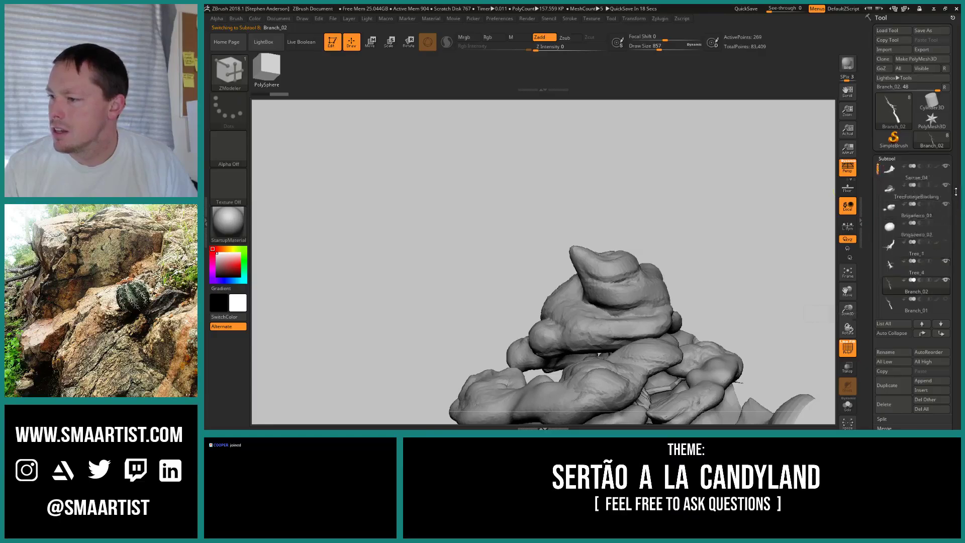
pyautogui.click(948, 190)
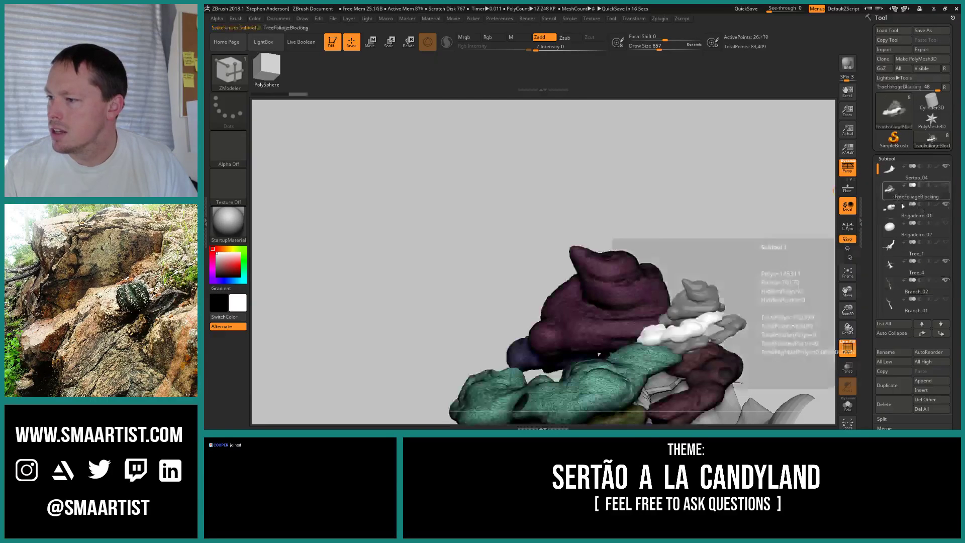
pyautogui.click(941, 334)
pyautogui.click(942, 333)
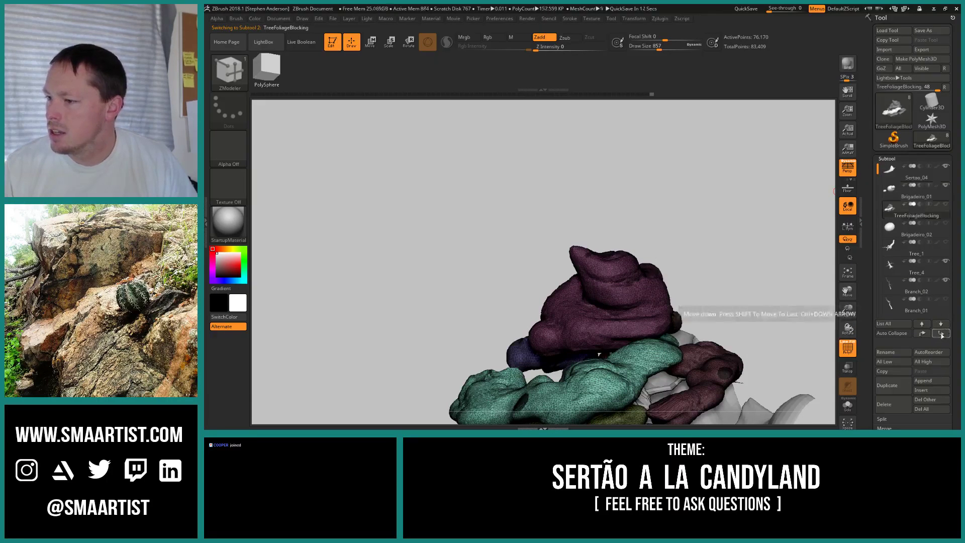
pyautogui.click(941, 334)
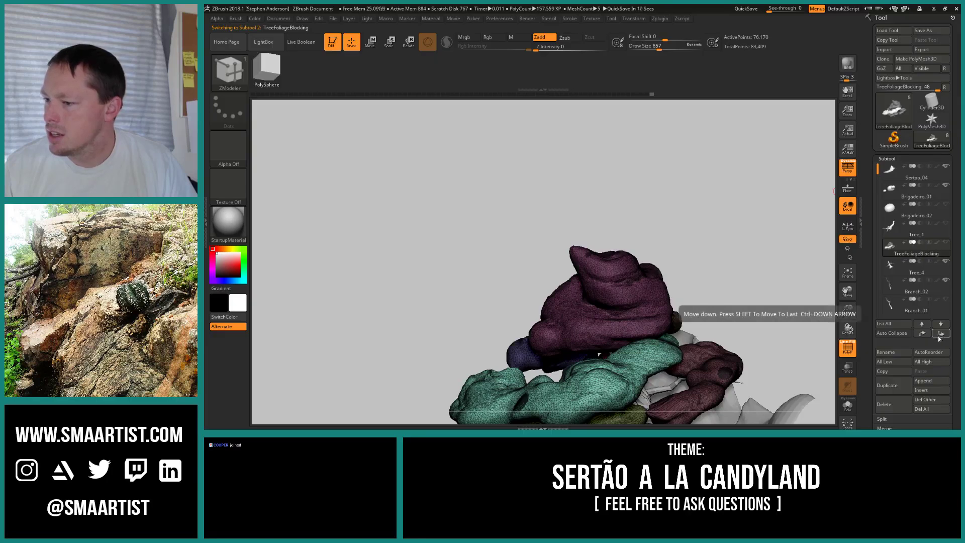
# - Select the Branch_02 subtool, move it up beside the upper trunk with the transform gizmo, and centre the gizmo on the branch
pyautogui.click(897, 290)
pyautogui.keyDown('alt'); pyautogui.moveTo(690, 311); pyautogui.dragTo(644, 197); pyautogui.keyUp('alt')
pyautogui.moveTo(699, 266); pyautogui.dragTo(595, 279)
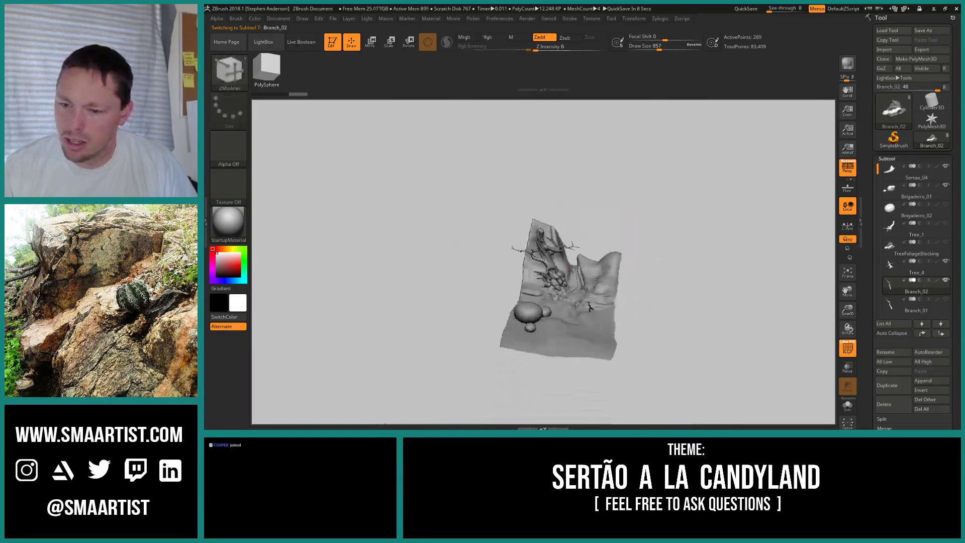
pyautogui.press('w')
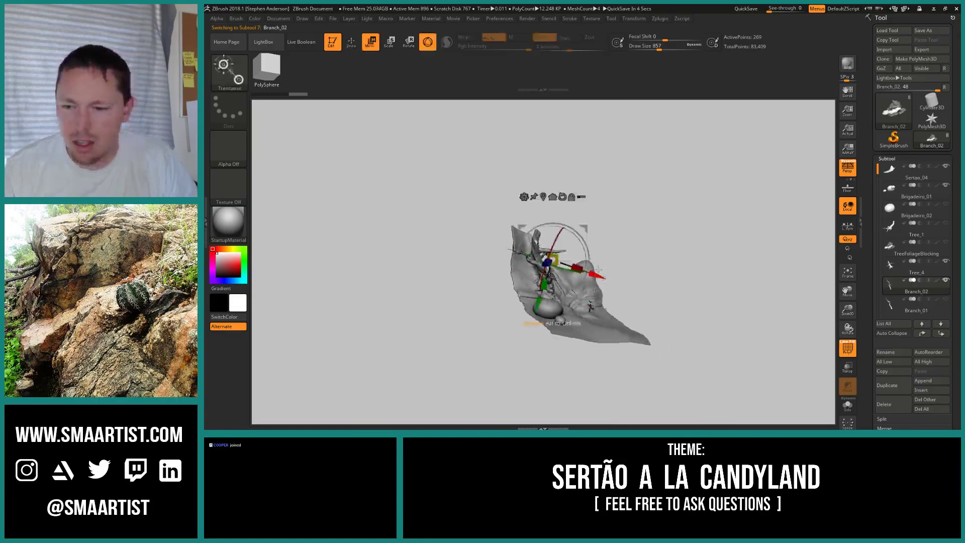
pyautogui.moveTo(579, 216)
pyautogui.mouseDown()
pyautogui.moveTo(520, 179)
pyautogui.moveTo(519, 166)
pyautogui.mouseUp()
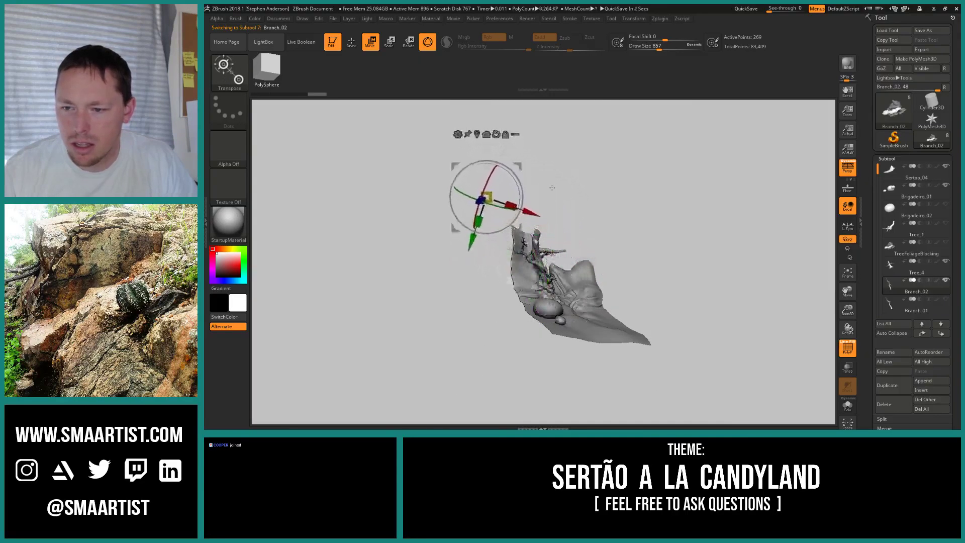
pyautogui.moveTo(599, 196)
pyautogui.mouseDown(button='right')
pyautogui.moveTo(551, 209)
pyautogui.moveTo(592, 325)
pyautogui.moveTo(531, 271)
pyautogui.moveTo(570, 268)
pyautogui.moveTo(563, 307)
pyautogui.moveTo(575, 243)
pyautogui.mouseUp(button='right')
pyautogui.moveTo(532, 287); pyautogui.dragTo(536, 277)
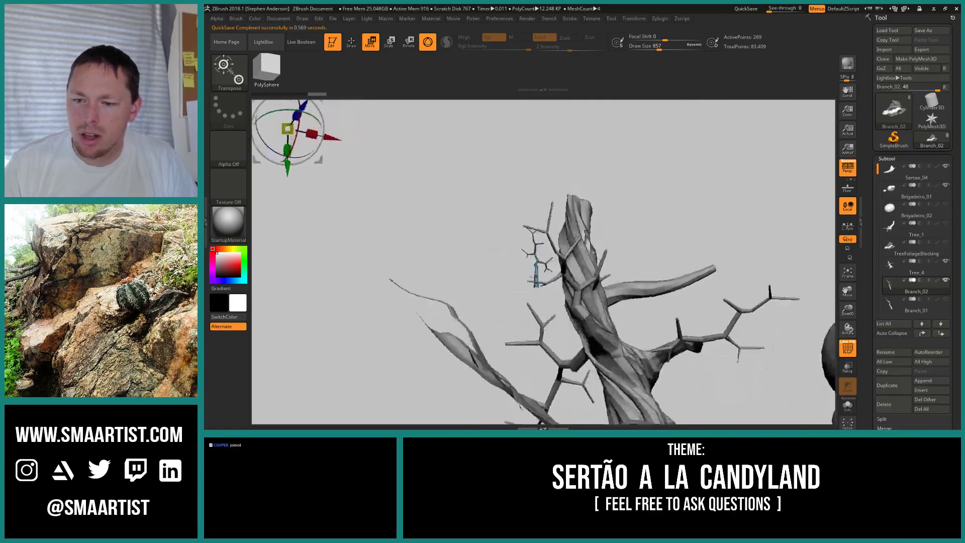
pyautogui.click(536, 270)
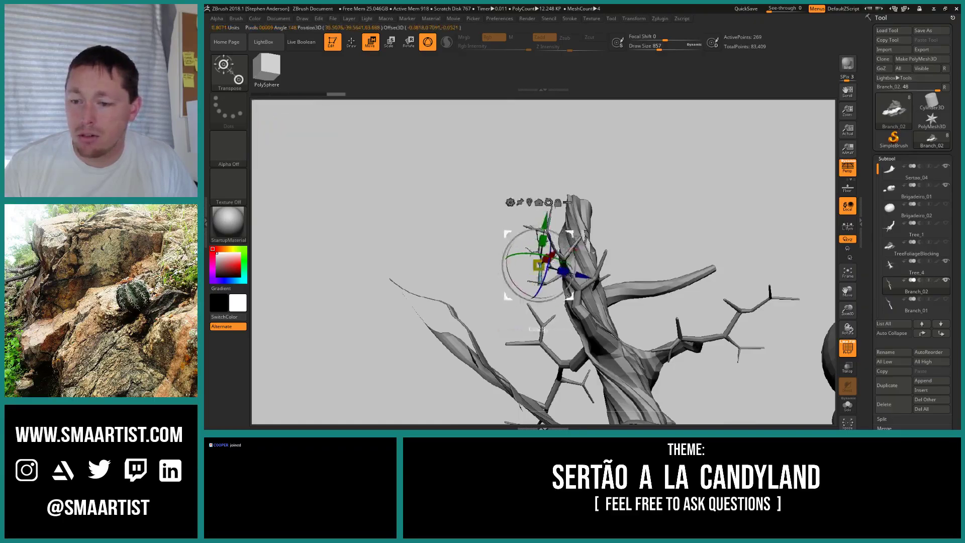
# - Rotate Branch_02 to lie roughly horizontal with its base against the upper trunk, and check it in Solo
pyautogui.moveTo(692, 220); pyautogui.dragTo(730, 204)
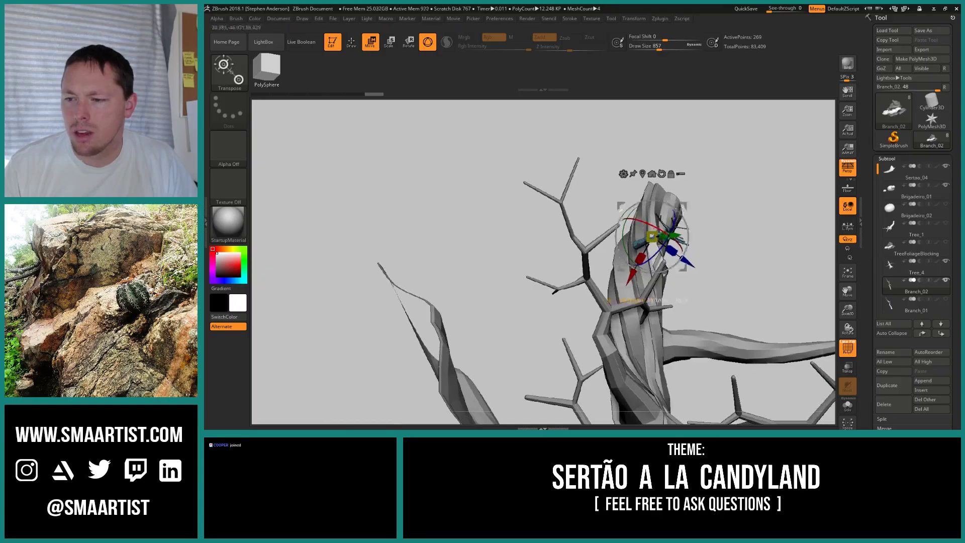
pyautogui.moveTo(737, 206); pyautogui.dragTo(637, 202)
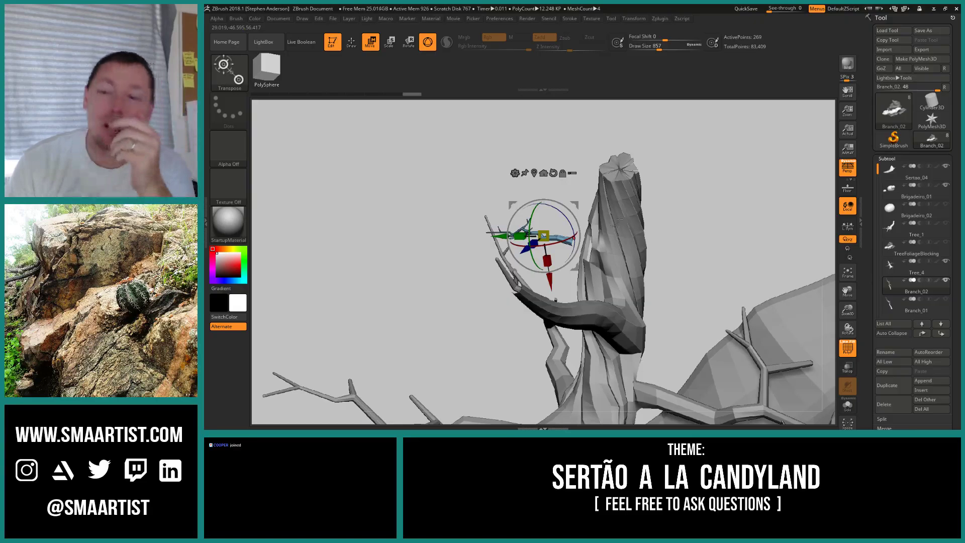
pyautogui.moveTo(663, 219); pyautogui.dragTo(645, 231)
pyautogui.keyDown('ctrl'); pyautogui.moveTo(645, 231); pyautogui.dragTo(655, 225, button='right'); pyautogui.keyUp('ctrl')
pyautogui.click(838, 404)
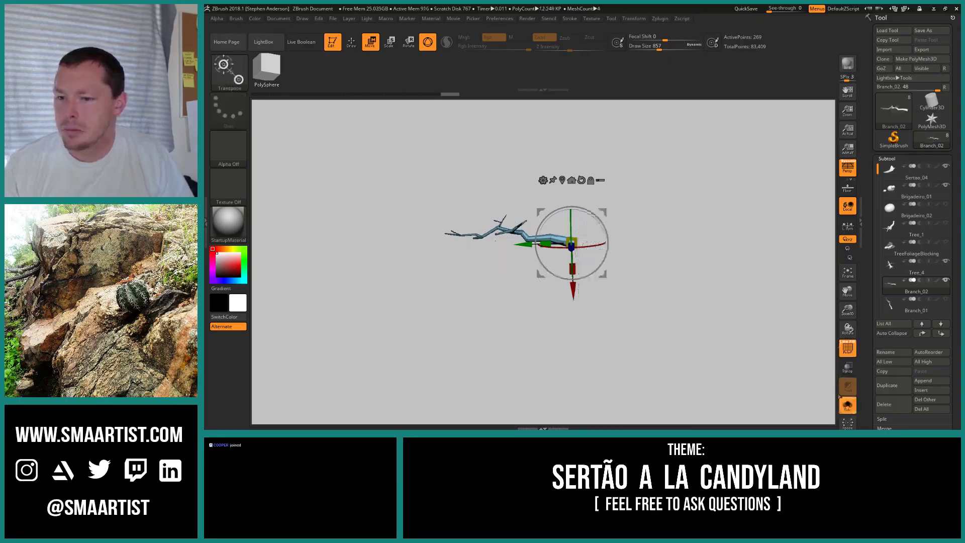
pyautogui.click(847, 405)
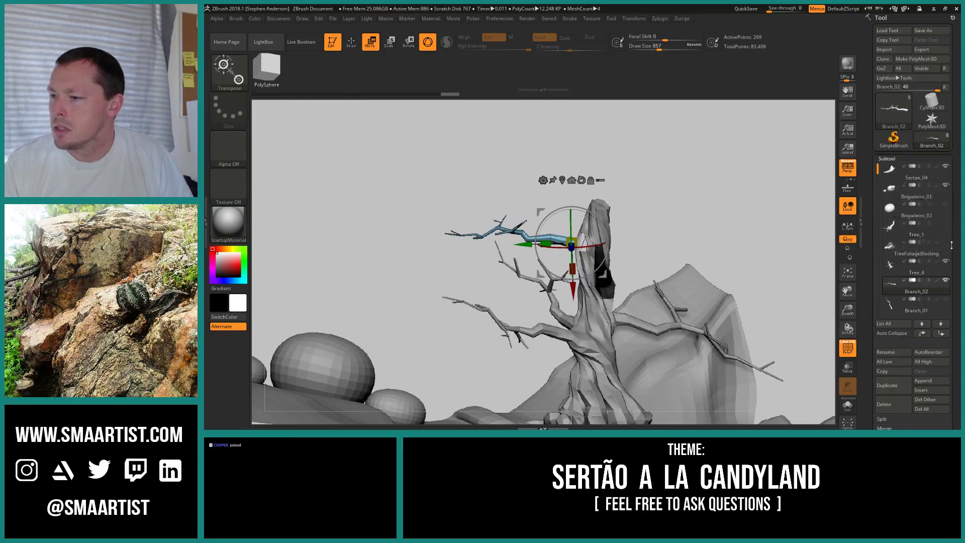
# - Show the TreeFoliageBlocking subtool and reposition Branch_02 to run through the gap between the foliage masses
pyautogui.click(946, 242)
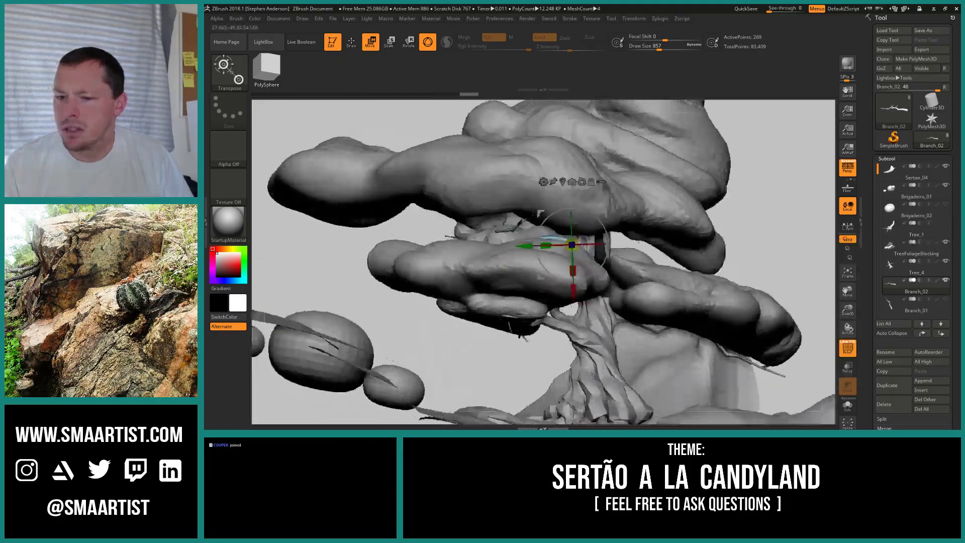
pyautogui.moveTo(483, 217); pyautogui.dragTo(629, 233, button='right')
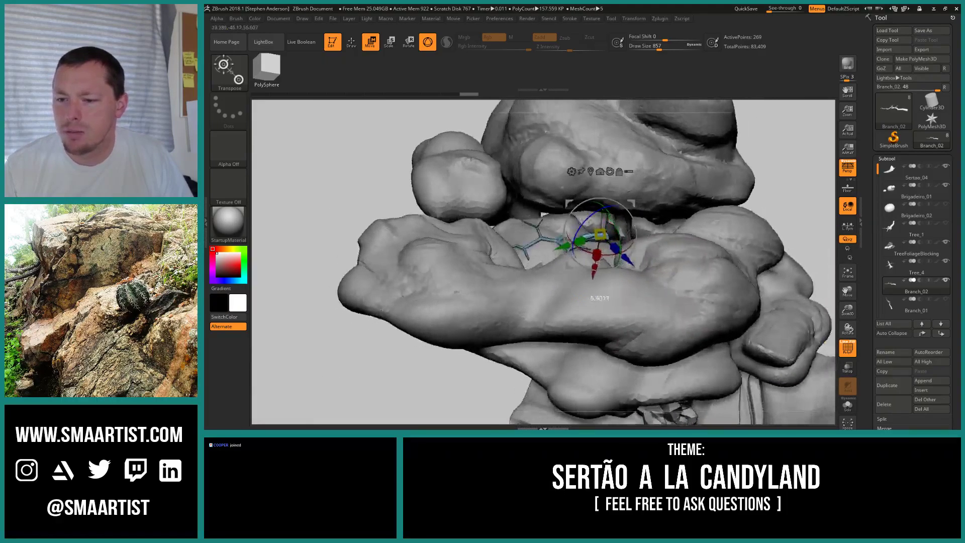
pyautogui.moveTo(594, 218); pyautogui.dragTo(596, 216)
pyautogui.moveTo(596, 217); pyautogui.dragTo(574, 237, button='right')
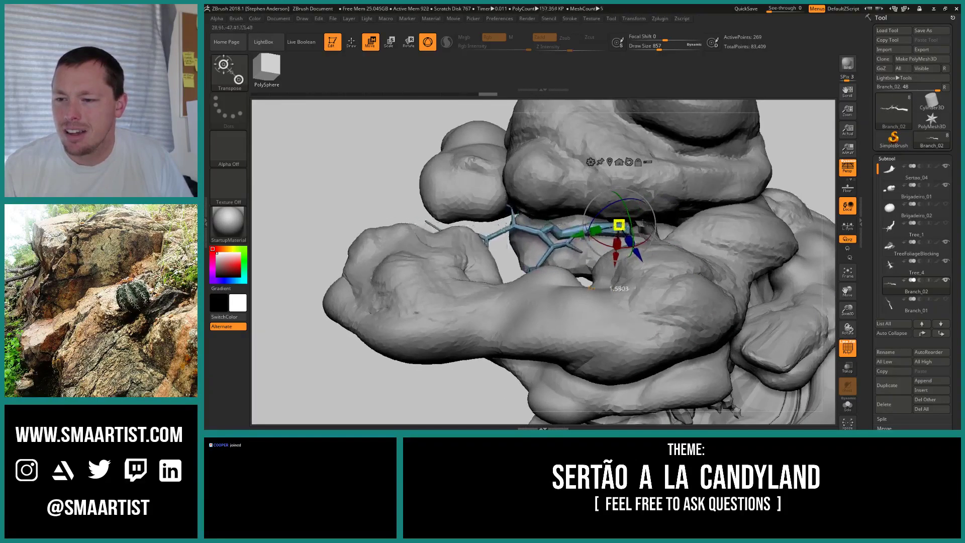
pyautogui.moveTo(591, 288)
pyautogui.mouseDown(button='right')
pyautogui.moveTo(611, 302)
pyautogui.moveTo(634, 259)
pyautogui.moveTo(646, 216)
pyautogui.moveTo(635, 203)
pyautogui.moveTo(687, 227)
pyautogui.moveTo(576, 168)
pyautogui.moveTo(569, 182)
pyautogui.moveTo(617, 239)
pyautogui.moveTo(614, 214)
pyautogui.moveTo(593, 213)
pyautogui.moveTo(585, 232)
pyautogui.moveTo(592, 269)
pyautogui.moveTo(538, 160)
pyautogui.moveTo(485, 227)
pyautogui.moveTo(538, 287)
pyautogui.moveTo(483, 322)
pyautogui.moveTo(478, 282)
pyautogui.moveTo(486, 318)
pyautogui.moveTo(460, 259)
pyautogui.moveTo(432, 274)
pyautogui.mouseUp(button='right')
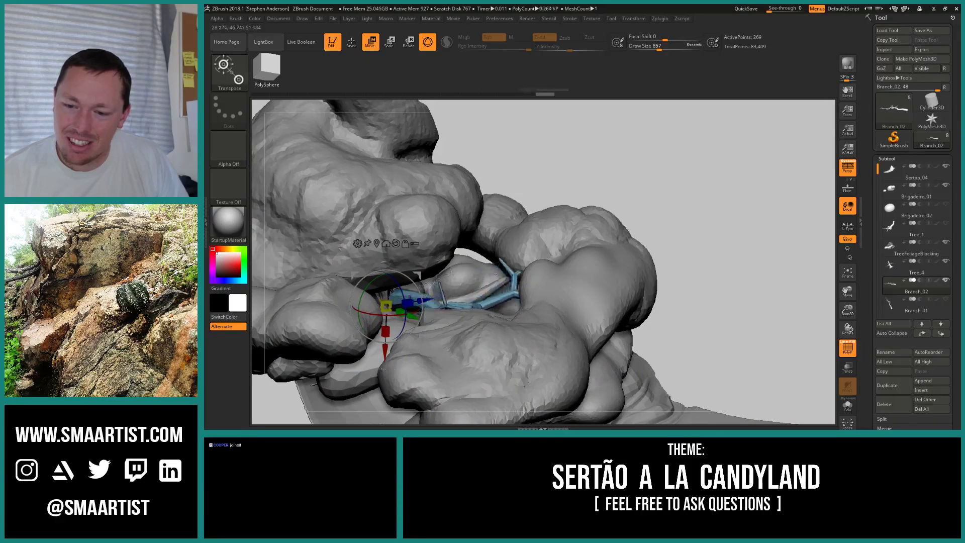
pyautogui.moveTo(446, 274)
pyautogui.mouseDown(button='right')
pyautogui.moveTo(479, 284)
pyautogui.moveTo(461, 235)
pyautogui.moveTo(513, 194)
pyautogui.mouseUp(button='right')
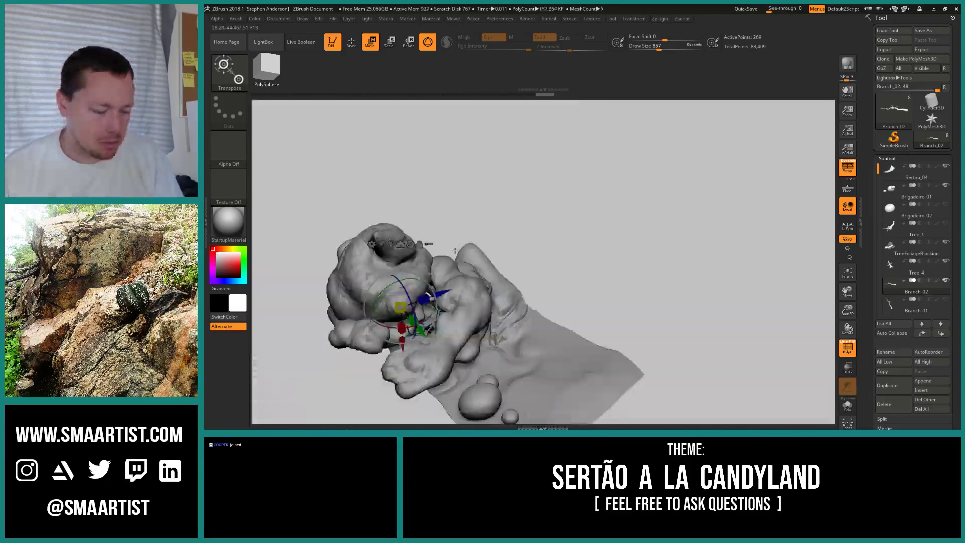
# - Reshape Branch_02 with the Move brush at draw size 5000, fitting its forks to the surrounding foliage masses
pyautogui.press('b')
pyautogui.press('m')
pyautogui.press('v')
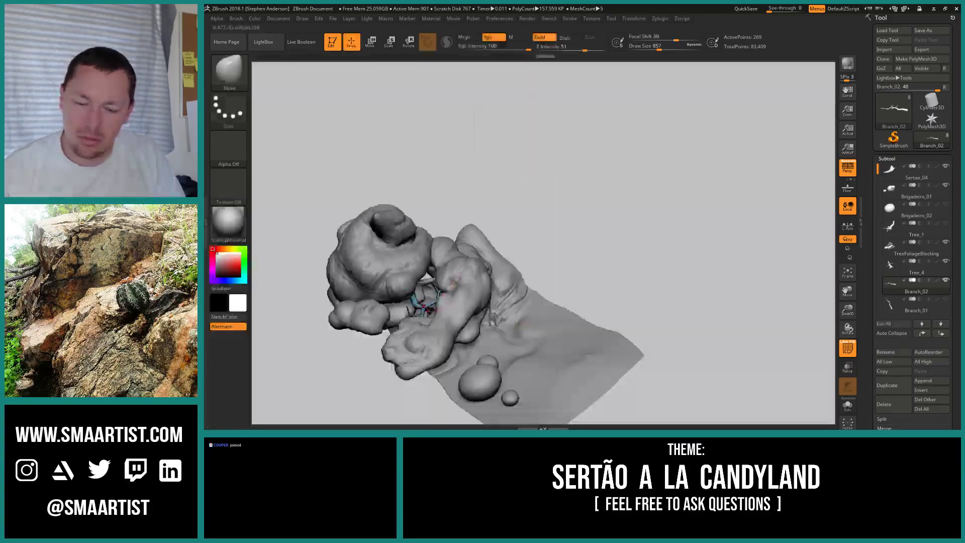
pyautogui.press('f')
pyautogui.moveTo(461, 287); pyautogui.dragTo(456, 210, button='right')
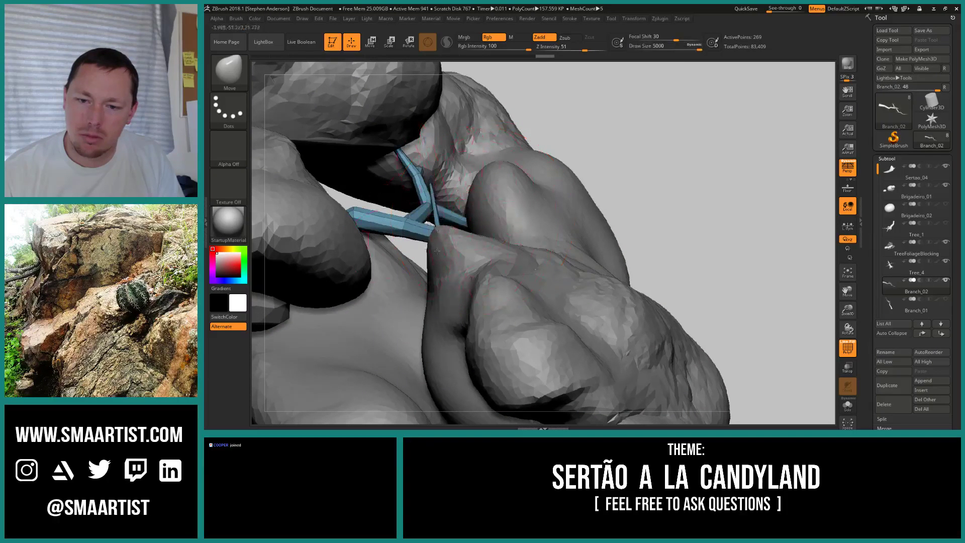
pyautogui.moveTo(457, 239); pyautogui.dragTo(420, 177, button='right')
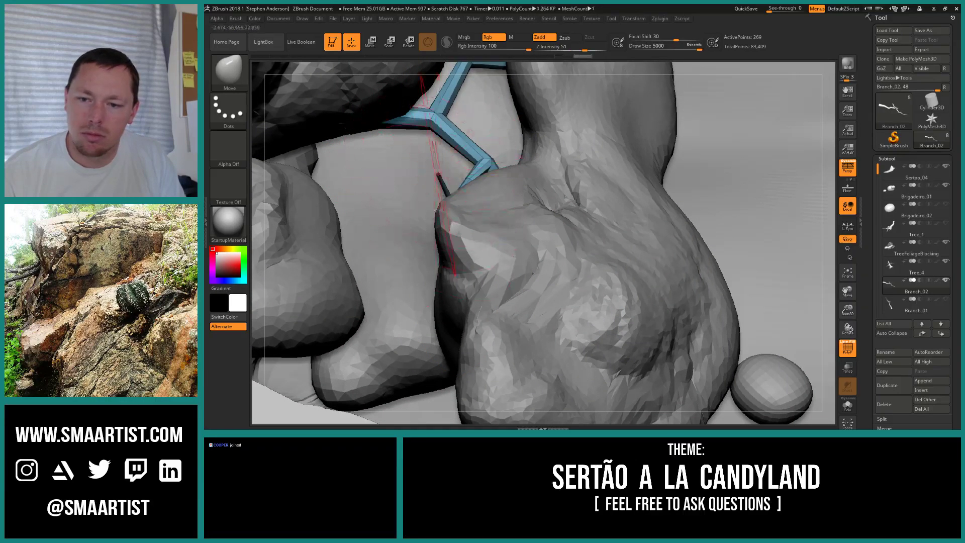
pyautogui.moveTo(445, 243)
pyautogui.mouseDown(button='right')
pyautogui.moveTo(422, 196)
pyautogui.moveTo(475, 169)
pyautogui.moveTo(497, 196)
pyautogui.moveTo(475, 189)
pyautogui.moveTo(486, 194)
pyautogui.moveTo(503, 140)
pyautogui.moveTo(479, 164)
pyautogui.moveTo(482, 187)
pyautogui.mouseUp(button='right')
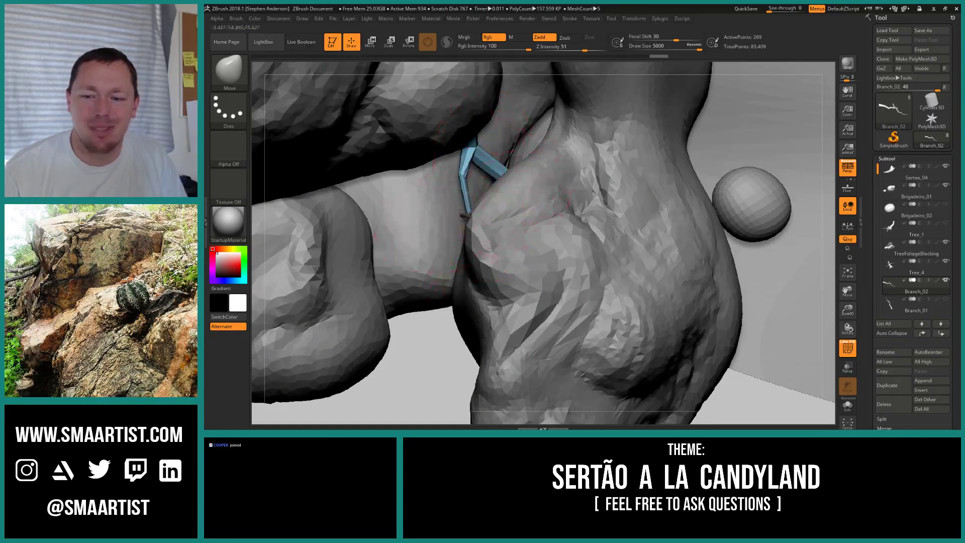
pyautogui.moveTo(419, 207); pyautogui.dragTo(428, 179, button='right')
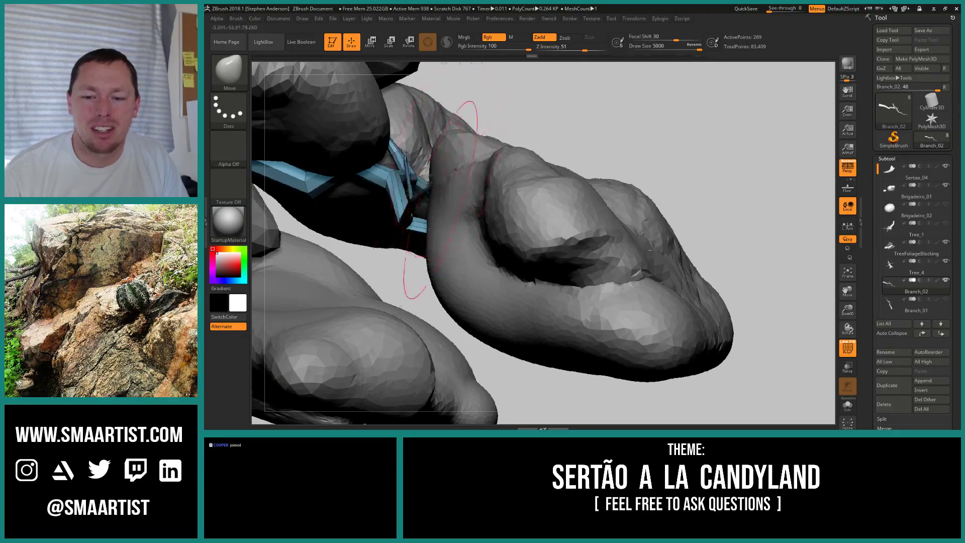
# - Refine the thin twigs of Branch_02 along the foliage surface with the Move brush at draw sizes 1166 and 306
pyautogui.moveTo(435, 187)
pyautogui.mouseDown(button='right')
pyautogui.moveTo(389, 210)
pyautogui.moveTo(437, 249)
pyautogui.mouseUp(button='right')
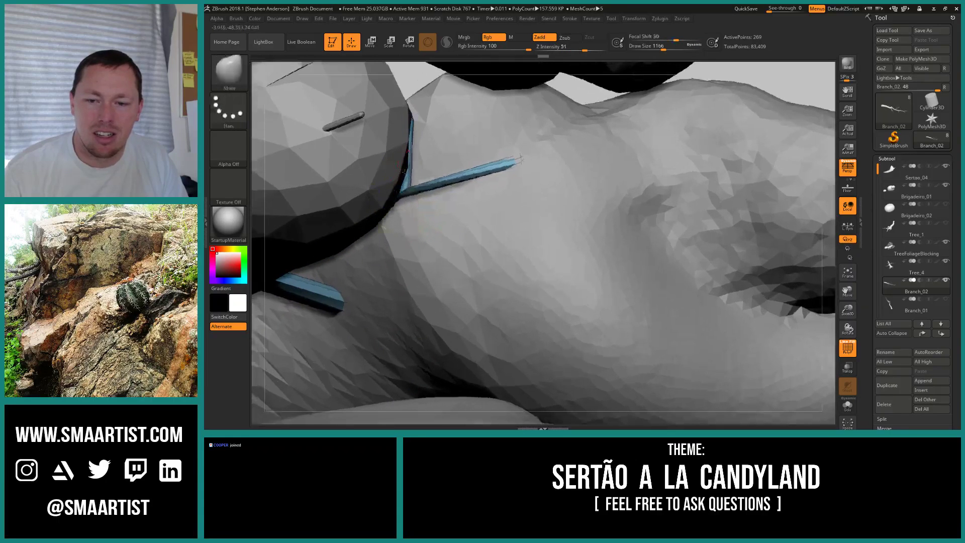
pyautogui.moveTo(417, 183); pyautogui.dragTo(531, 174, button='right')
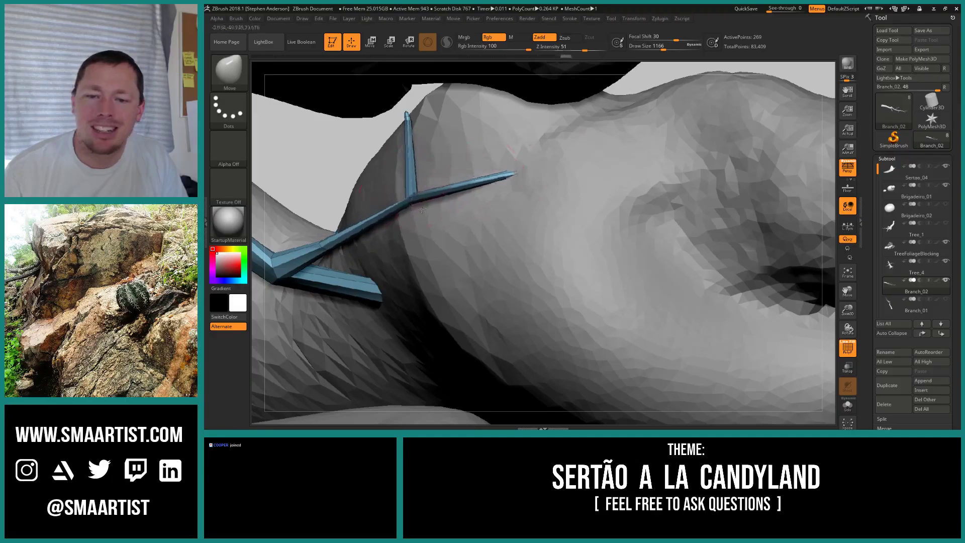
pyautogui.moveTo(423, 194)
pyautogui.mouseDown(button='right')
pyautogui.moveTo(465, 201)
pyautogui.moveTo(458, 228)
pyautogui.moveTo(451, 210)
pyautogui.moveTo(411, 198)
pyautogui.mouseUp(button='right')
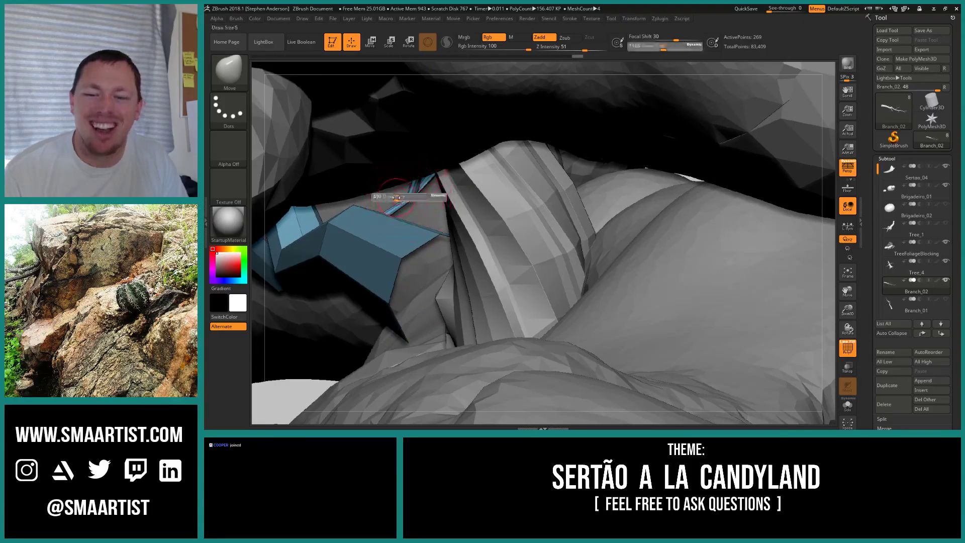
pyautogui.moveTo(392, 198); pyautogui.dragTo(391, 197)
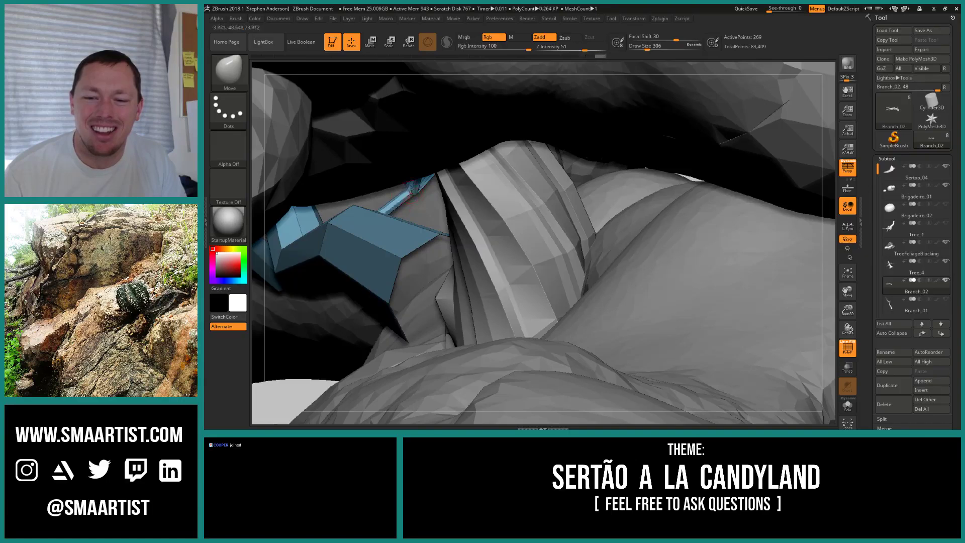
pyautogui.moveTo(410, 189); pyautogui.dragTo(384, 157, button='right')
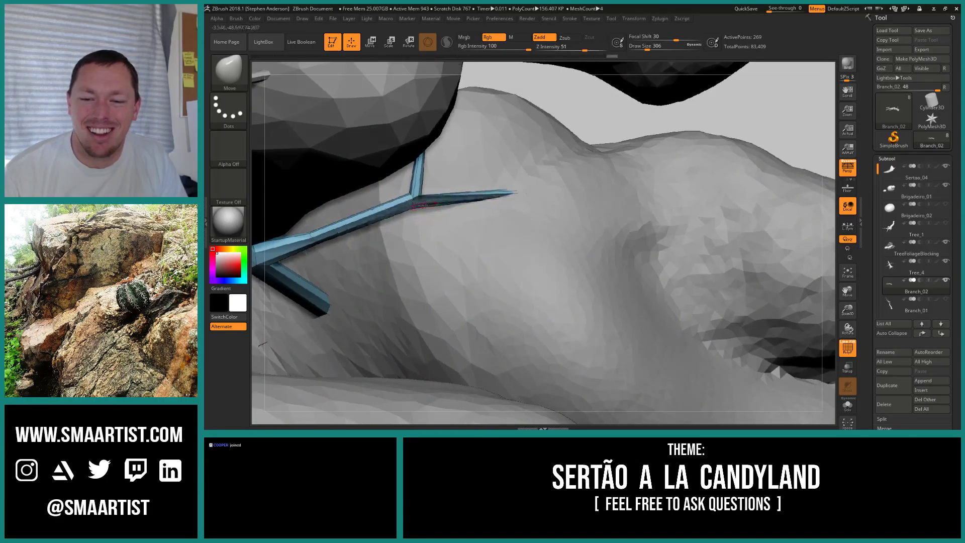
pyautogui.moveTo(423, 205)
pyautogui.mouseDown(button='right')
pyautogui.moveTo(419, 198)
pyautogui.moveTo(327, 355)
pyautogui.moveTo(339, 149)
pyautogui.moveTo(429, 200)
pyautogui.mouseUp(button='right')
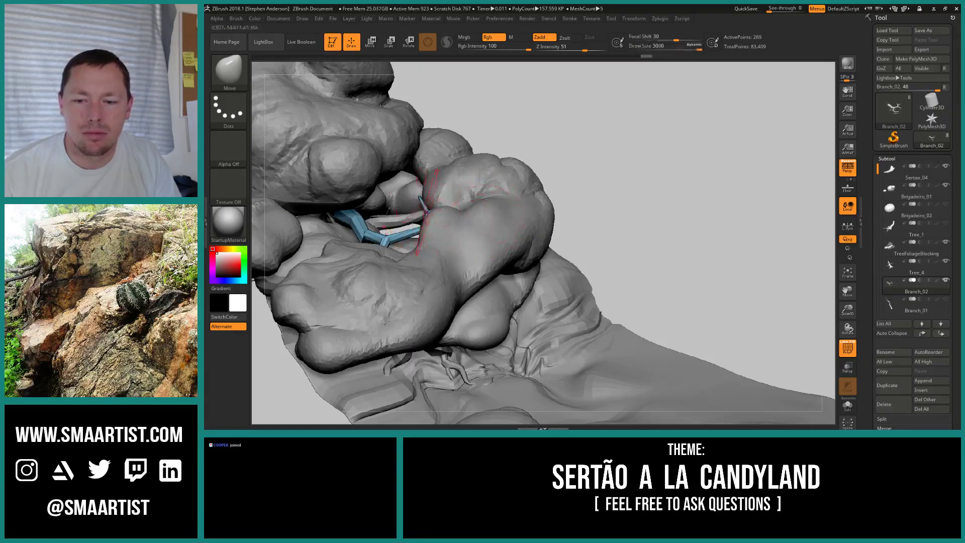
# - Isolate Branch_02 in Solo, mask the branch, and bring back the full scene
pyautogui.moveTo(433, 231)
pyautogui.mouseDown(button='right')
pyautogui.moveTo(542, 290)
pyautogui.moveTo(641, 369)
pyautogui.mouseUp(button='right')
pyautogui.moveTo(543, 276)
pyautogui.mouseDown(button='right')
pyautogui.moveTo(519, 144)
pyautogui.moveTo(474, 235)
pyautogui.mouseUp(button='right')
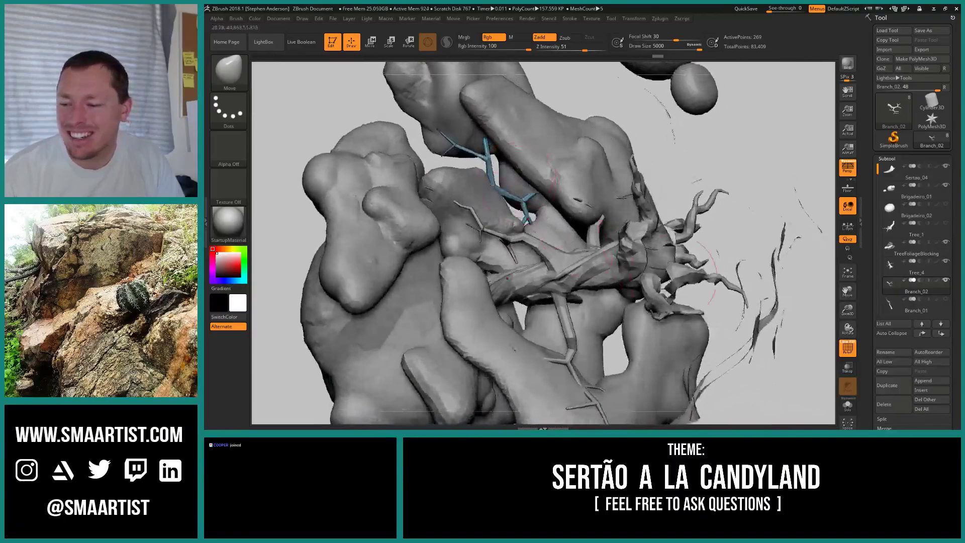
pyautogui.click(847, 407)
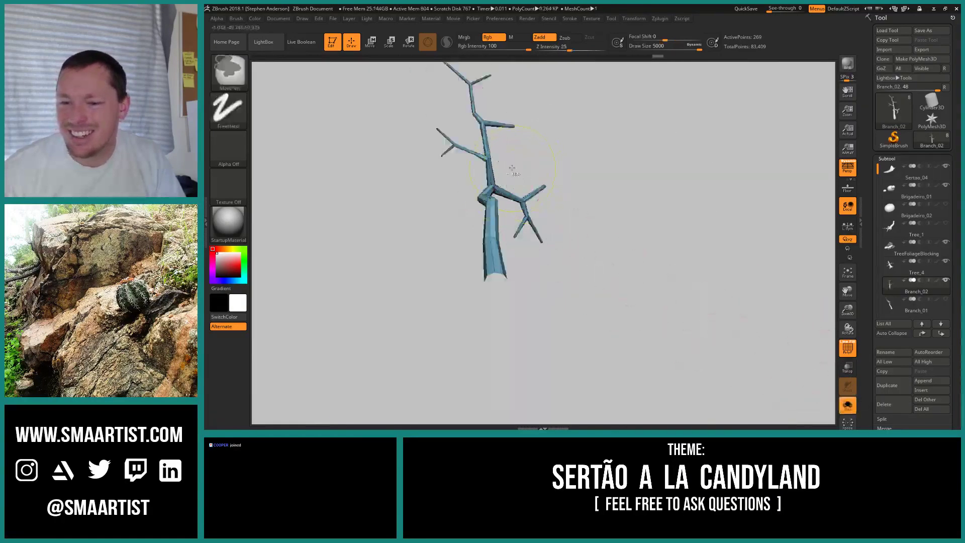
pyautogui.moveTo(511, 165)
pyautogui.keyDown('ctrl'); pyautogui.mouseDown()
pyautogui.moveTo(554, 244)
pyautogui.moveTo(583, 268)
pyautogui.mouseUp(); pyautogui.keyUp('ctrl')
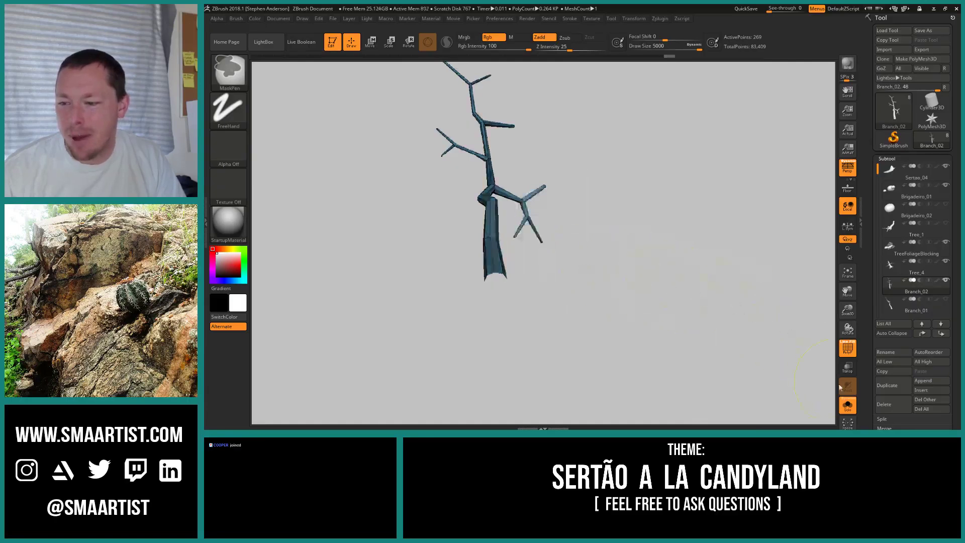
pyautogui.hotkey('alt', 'shift', 's')
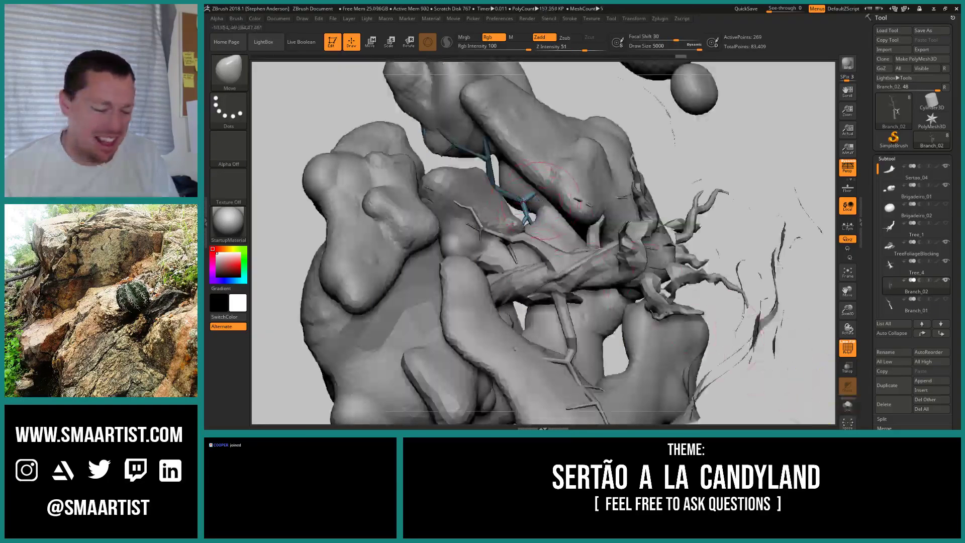
# - Shift the unmasked part of Branch_02 toward the trunk with the transform gizmo, and clear the mask
pyautogui.press('w')
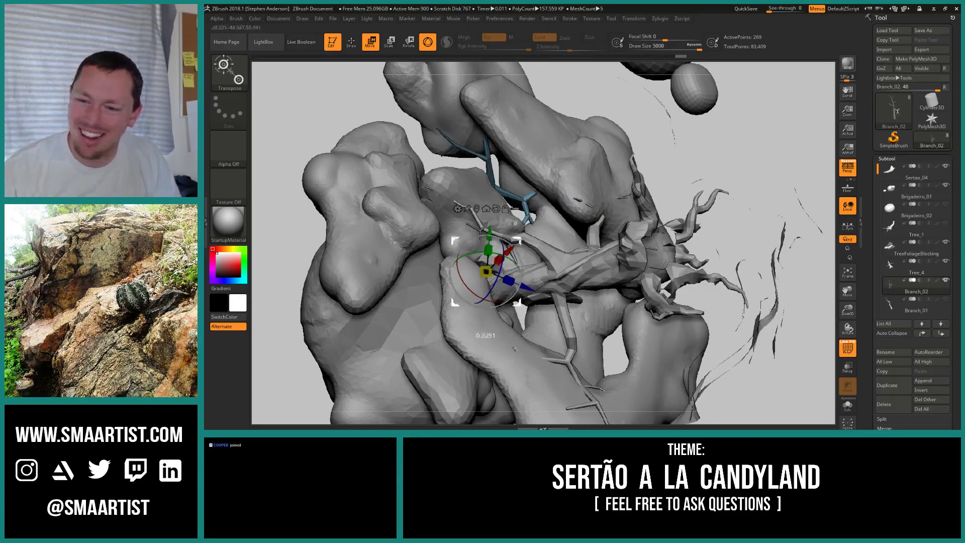
pyautogui.moveTo(518, 302); pyautogui.dragTo(529, 302)
pyautogui.moveTo(755, 322); pyautogui.dragTo(641, 279)
pyautogui.moveTo(603, 306); pyautogui.dragTo(611, 307)
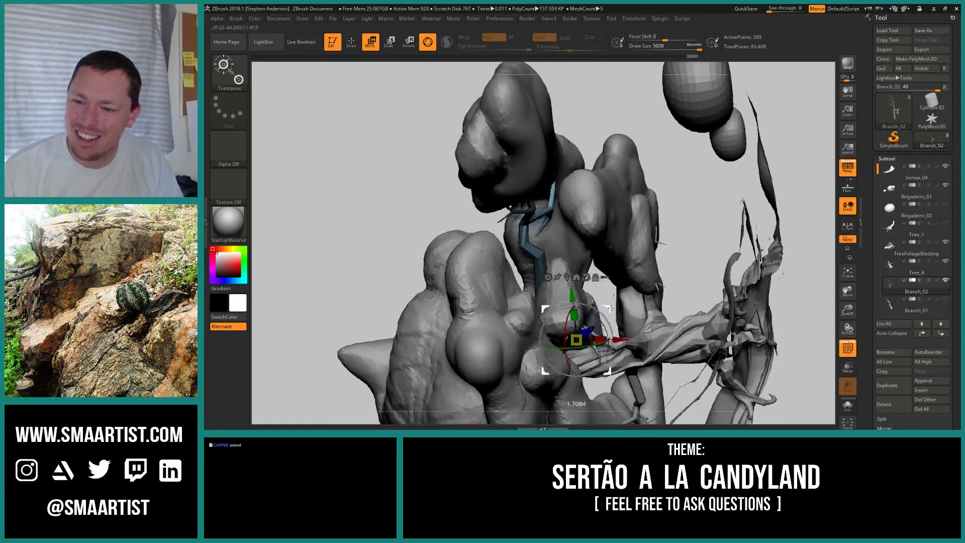
pyautogui.moveTo(586, 242); pyautogui.dragTo(617, 280, button='right')
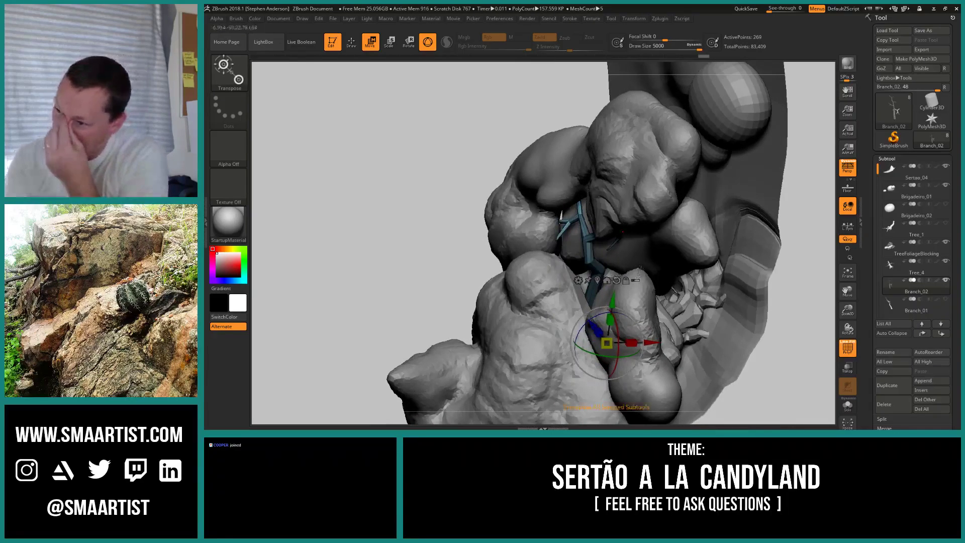
pyautogui.moveTo(578, 342); pyautogui.dragTo(580, 251, button='right')
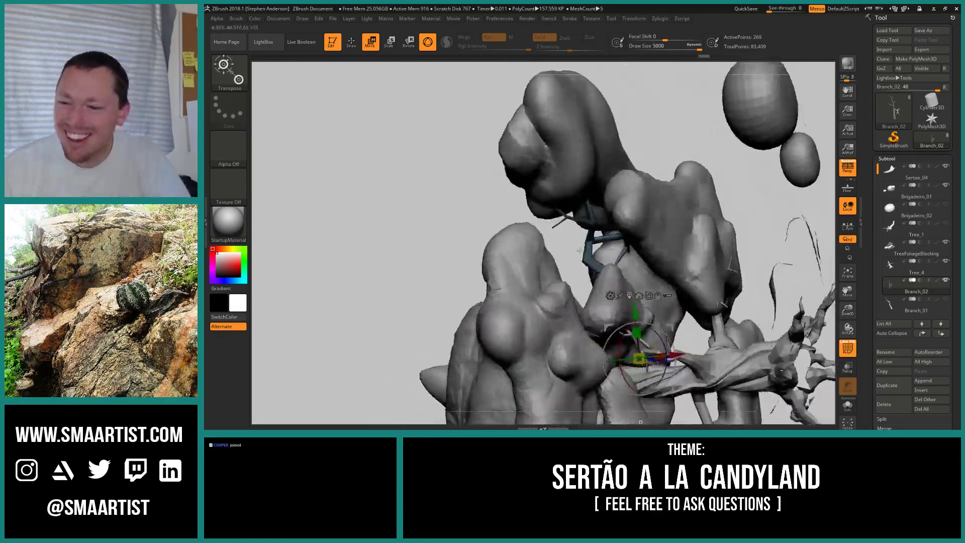
pyautogui.moveTo(580, 250); pyautogui.dragTo(566, 259)
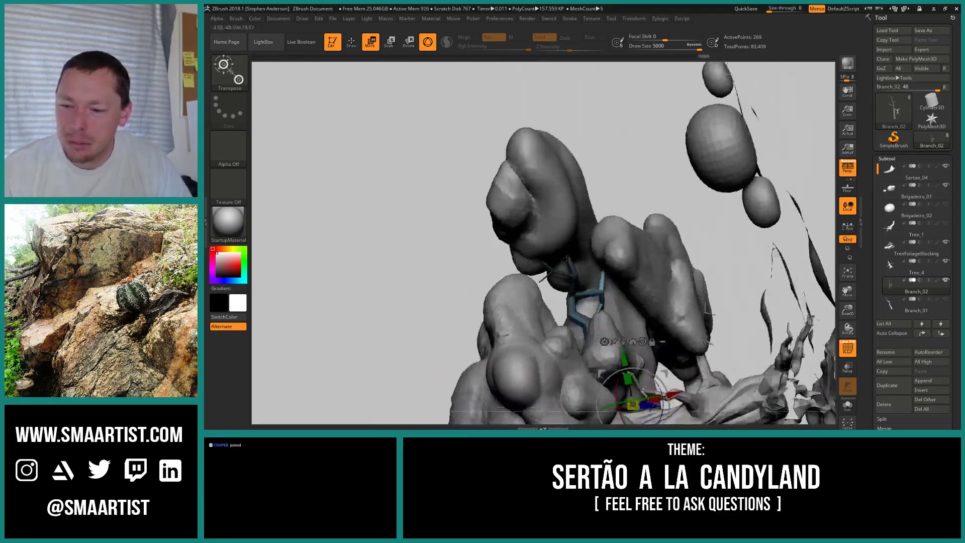
pyautogui.moveTo(568, 258); pyautogui.dragTo(508, 258, button='right')
pyautogui.keyDown('ctrl'); pyautogui.moveTo(402, 220); pyautogui.dragTo(420, 232); pyautogui.keyUp('ctrl')
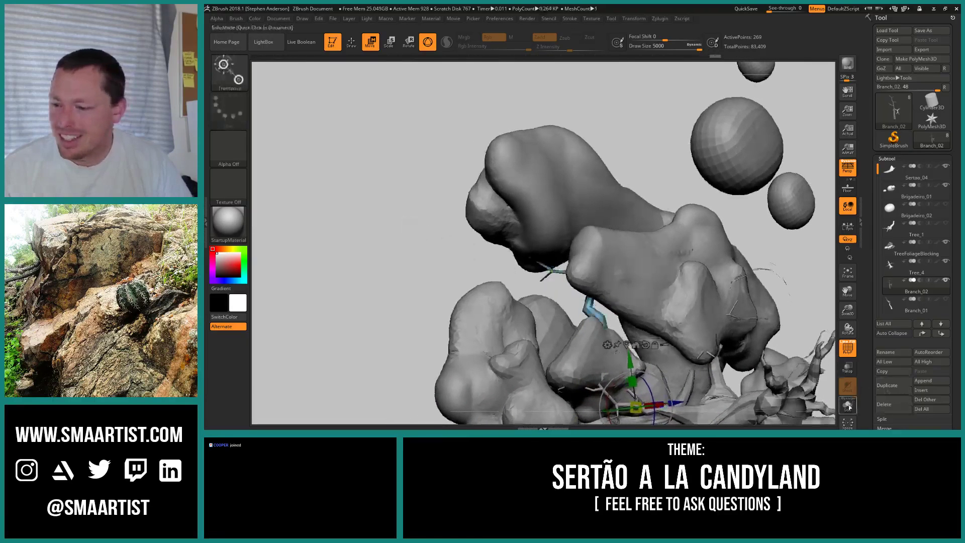
# - Check Branch_02 in Solo, bring back the full scene, and nudge the branch toward the trunk with the transform gizmo
pyautogui.click(848, 407)
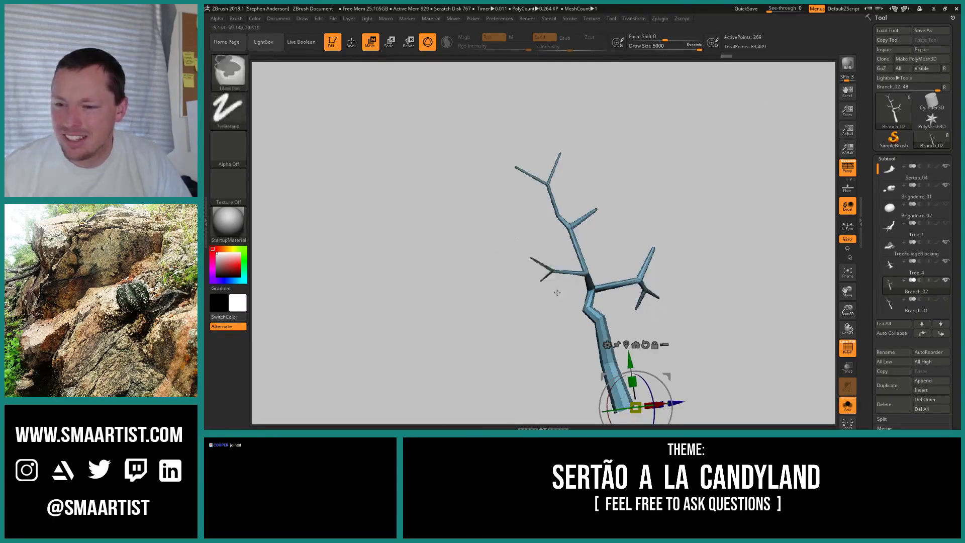
pyautogui.click(848, 406)
pyautogui.moveTo(559, 247)
pyautogui.mouseDown(button='right')
pyautogui.moveTo(621, 259)
pyautogui.moveTo(578, 262)
pyautogui.mouseUp(button='right')
pyautogui.keyDown('ctrl'); pyautogui.click(357, 205); pyautogui.keyUp('ctrl')
pyautogui.moveTo(564, 297); pyautogui.dragTo(566, 332, button='right')
pyautogui.moveTo(652, 397); pyautogui.dragTo(647, 393)
pyautogui.moveTo(641, 372); pyautogui.dragTo(593, 372, button='right')
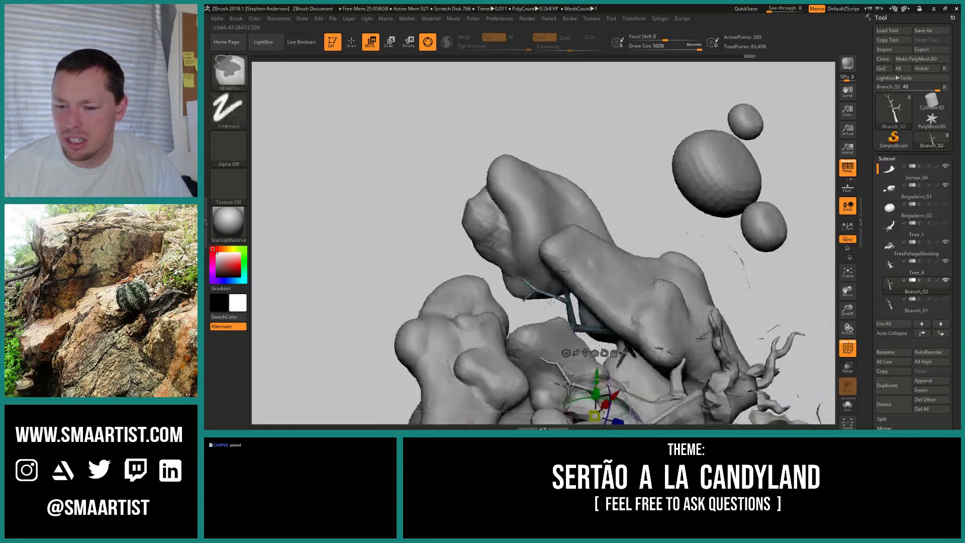
pyautogui.keyDown('ctrl'); pyautogui.click(358, 205); pyautogui.keyUp('ctrl')
pyautogui.moveTo(568, 322); pyautogui.dragTo(606, 317, button='right')
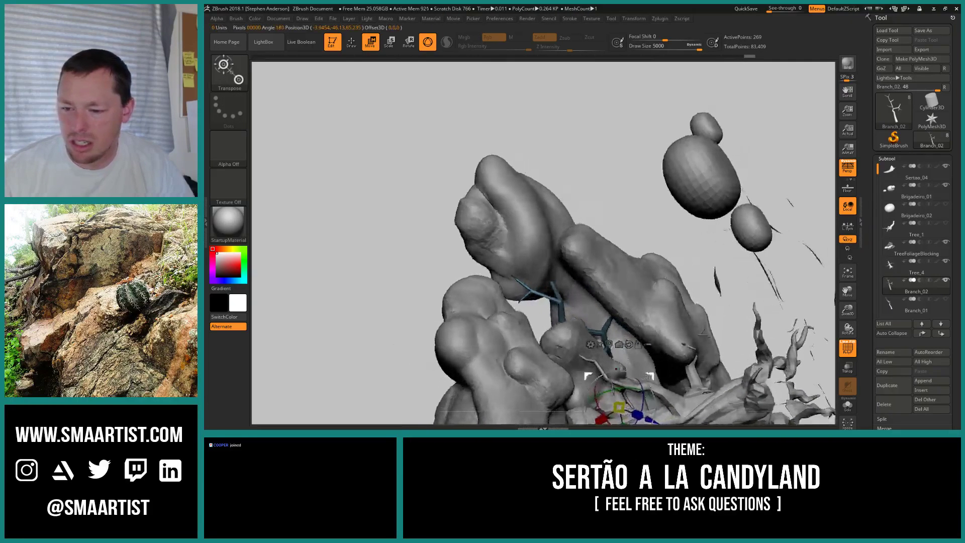
pyautogui.moveTo(623, 388); pyautogui.dragTo(614, 390)
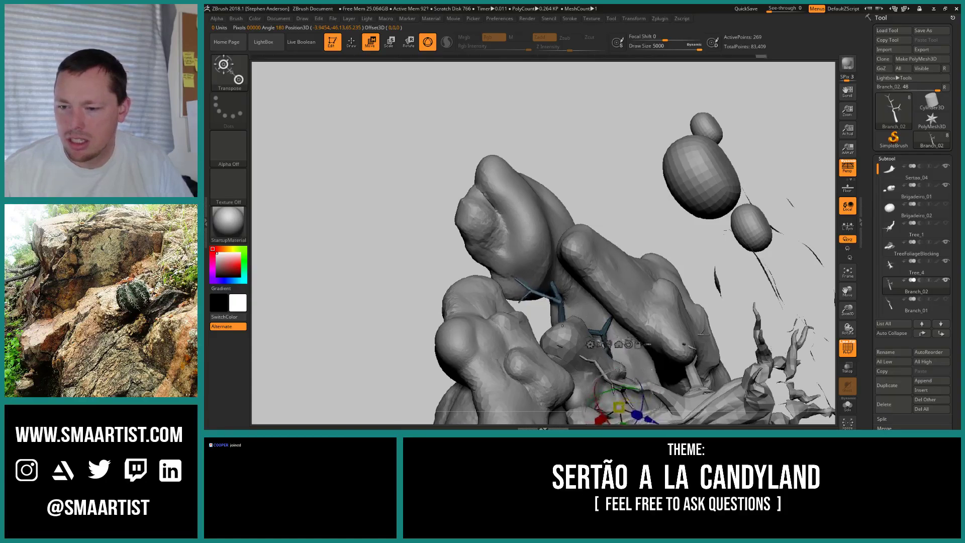
# - Try a further adjustment of Branch_02 with the recentred transform gizmo, and undo the last change
pyautogui.click(625, 343)
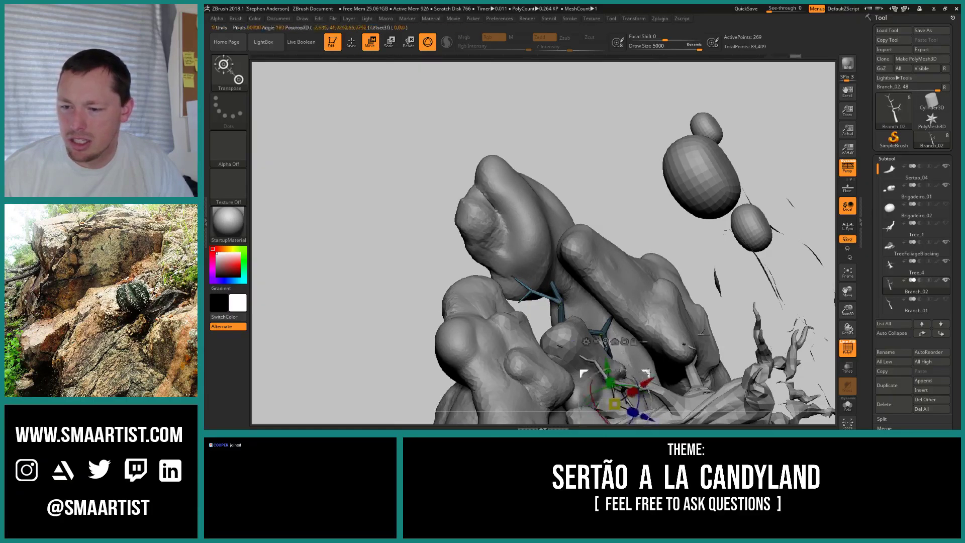
pyautogui.moveTo(648, 372)
pyautogui.mouseDown()
pyautogui.moveTo(662, 367)
pyautogui.moveTo(653, 366)
pyautogui.mouseUp()
pyautogui.moveTo(671, 363)
pyautogui.mouseDown(button='right')
pyautogui.moveTo(643, 365)
pyautogui.moveTo(663, 363)
pyautogui.mouseUp(button='right')
pyautogui.hotkey('ctrl', 'z')
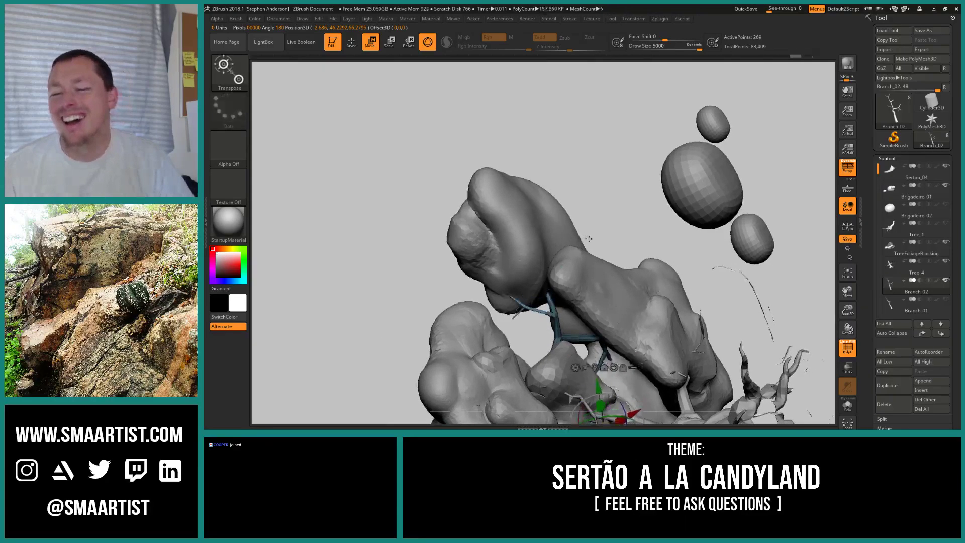
# - Return to the Move brush and examine from several sides how Branch_02 sits between the trunk and the foliage masses
pyautogui.moveTo(589, 238); pyautogui.dragTo(582, 267)
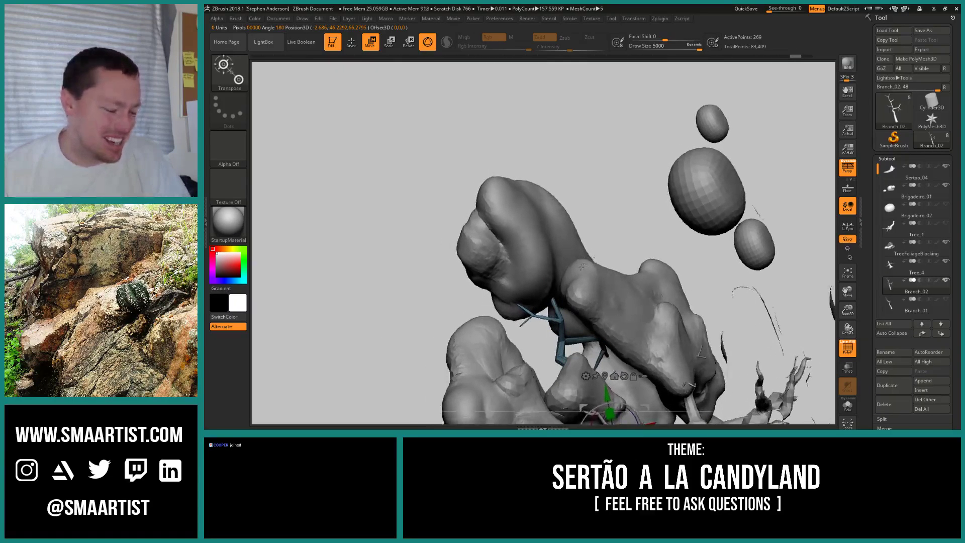
pyautogui.press('q')
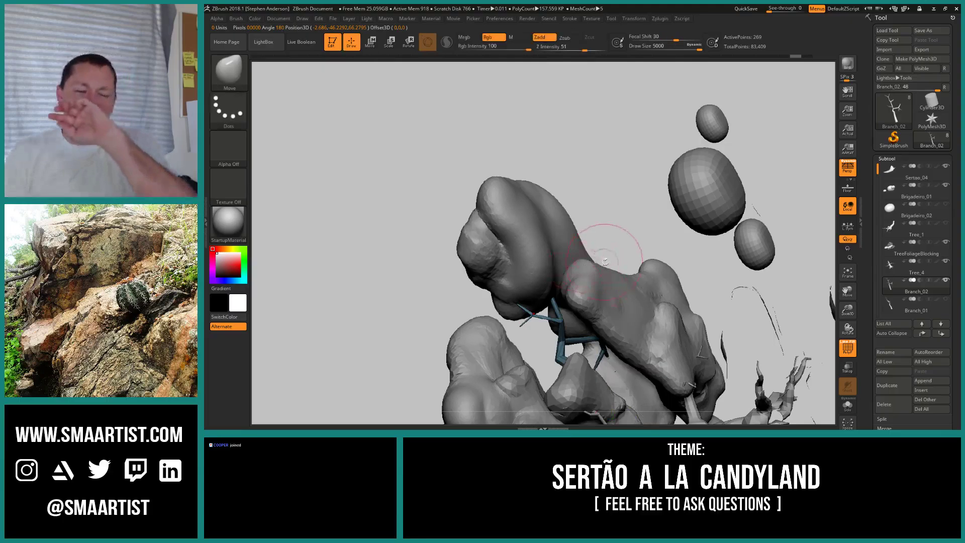
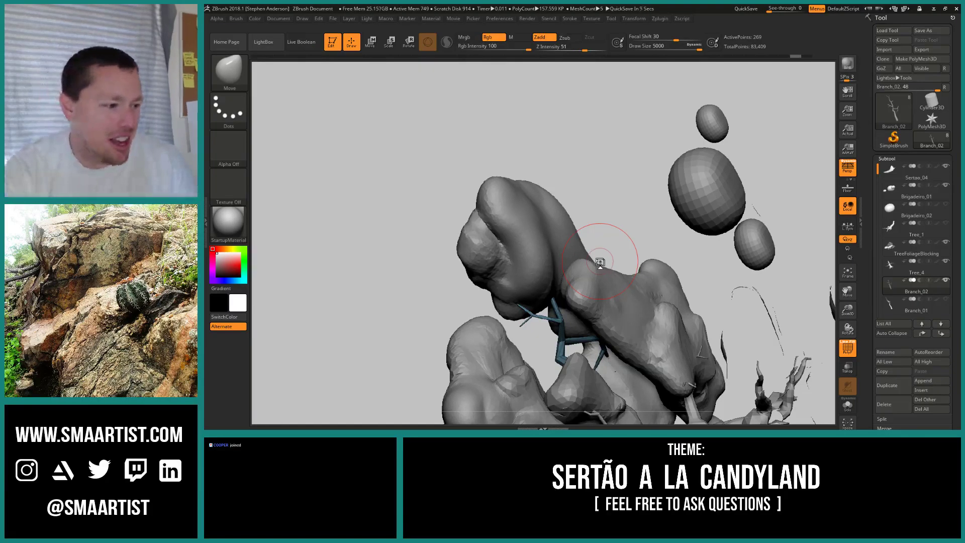
pyautogui.moveTo(420, 280); pyautogui.dragTo(585, 289)
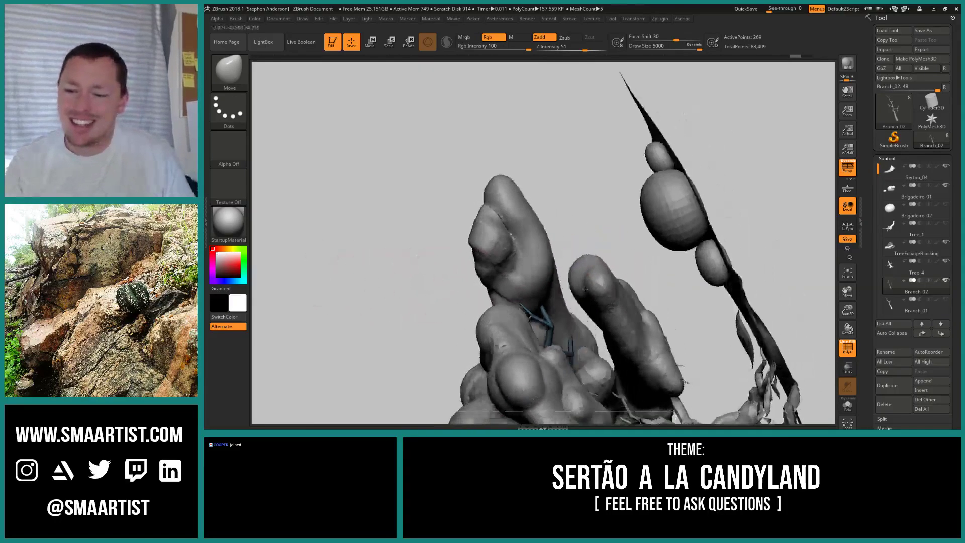
pyautogui.moveTo(584, 289); pyautogui.dragTo(689, 307, button='right')
pyautogui.keyDown('ctrl'); pyautogui.moveTo(558, 377); pyautogui.dragTo(562, 282, button='right'); pyautogui.keyUp('ctrl')
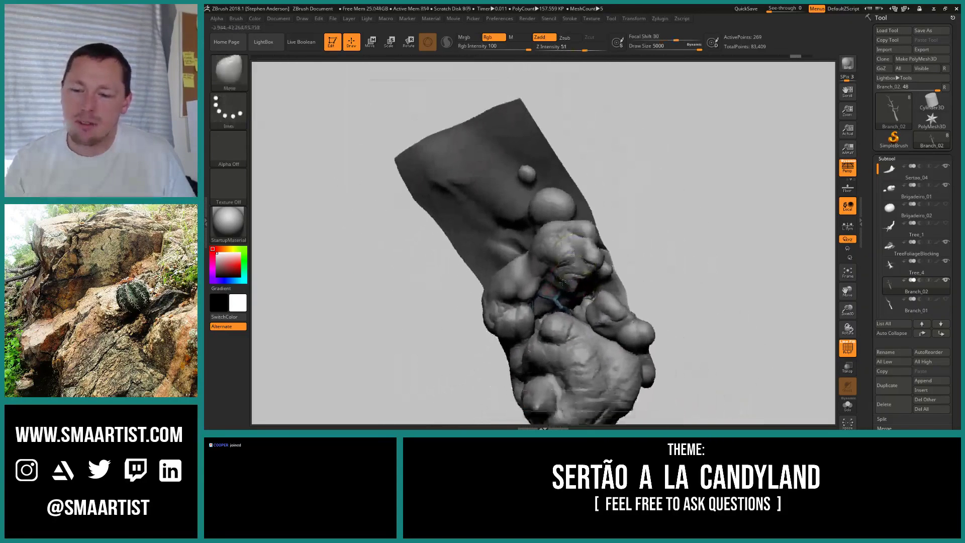
pyautogui.moveTo(562, 282)
pyautogui.mouseDown()
pyautogui.moveTo(589, 337)
pyautogui.moveTo(540, 297)
pyautogui.moveTo(548, 299)
pyautogui.mouseUp()
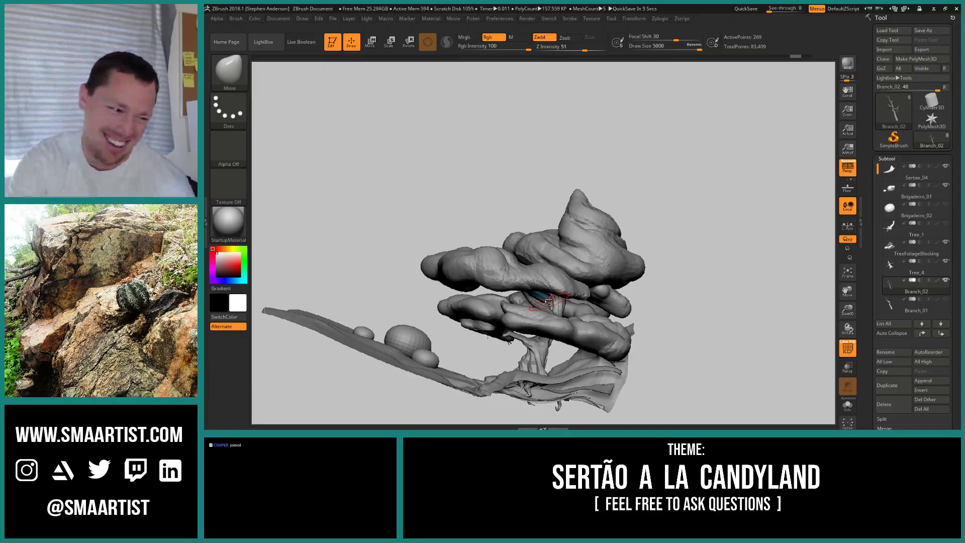
pyautogui.moveTo(494, 257); pyautogui.dragTo(496, 274, button='right')
pyautogui.moveTo(496, 274); pyautogui.dragTo(553, 253)
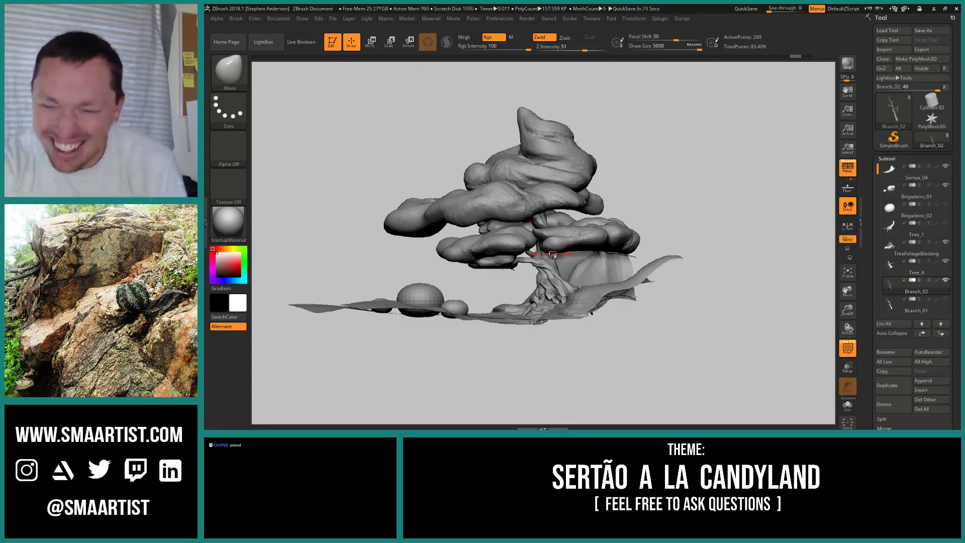
pyautogui.moveTo(326, 244); pyautogui.dragTo(577, 270)
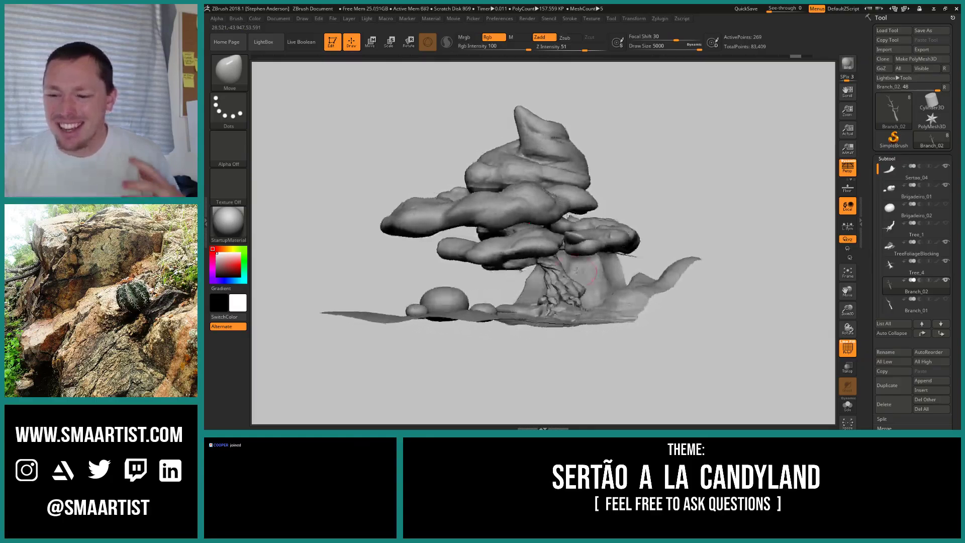
pyautogui.moveTo(377, 280); pyautogui.dragTo(551, 275)
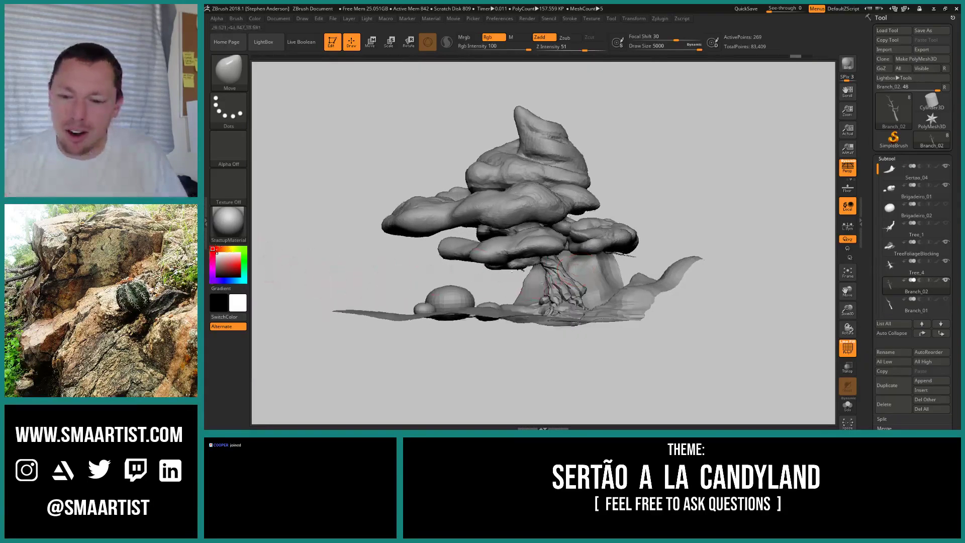
pyautogui.moveTo(551, 275); pyautogui.dragTo(633, 279, button='right')
# - Select the Tree_4 subtool and adjust its small pink branch beside the trunk with the Move brush at draw size 2664
pyautogui.moveTo(633, 279)
pyautogui.keyDown('ctrl'); pyautogui.mouseDown(button='right')
pyautogui.moveTo(483, 300)
pyautogui.moveTo(533, 265)
pyautogui.mouseUp(button='right'); pyautogui.keyUp('ctrl')
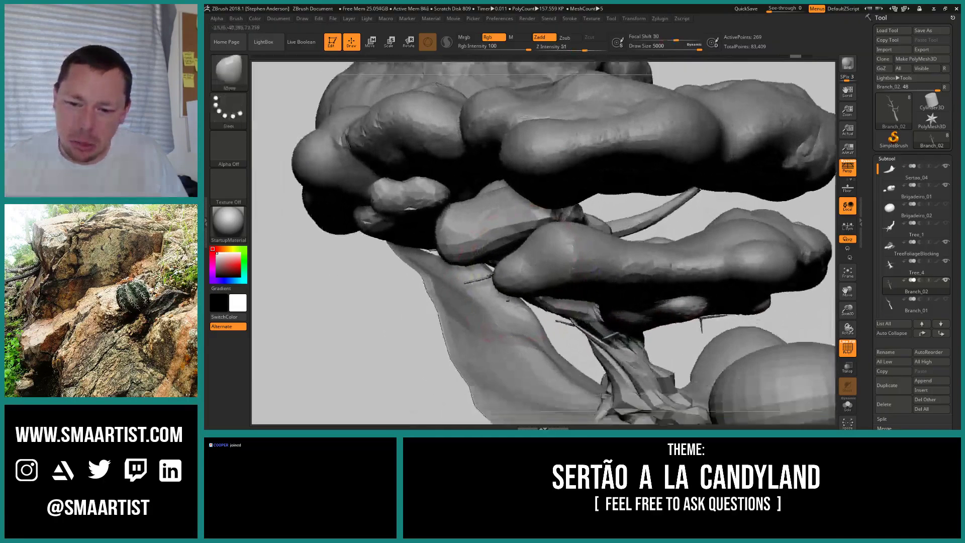
pyautogui.moveTo(532, 264); pyautogui.dragTo(513, 264)
pyautogui.keyDown('alt'); pyautogui.click(511, 265); pyautogui.keyUp('alt')
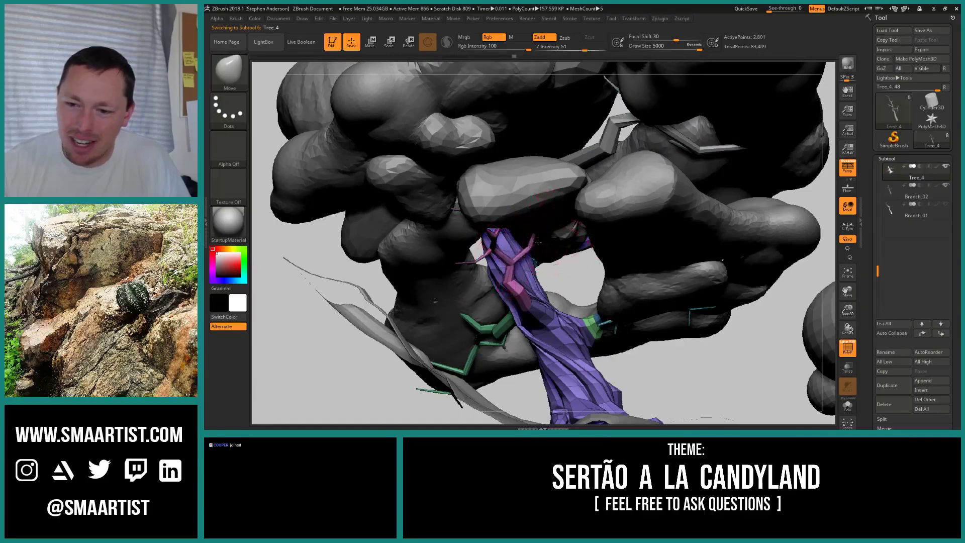
pyautogui.moveTo(537, 242)
pyautogui.mouseDown()
pyautogui.moveTo(552, 246)
pyautogui.moveTo(529, 254)
pyautogui.mouseUp()
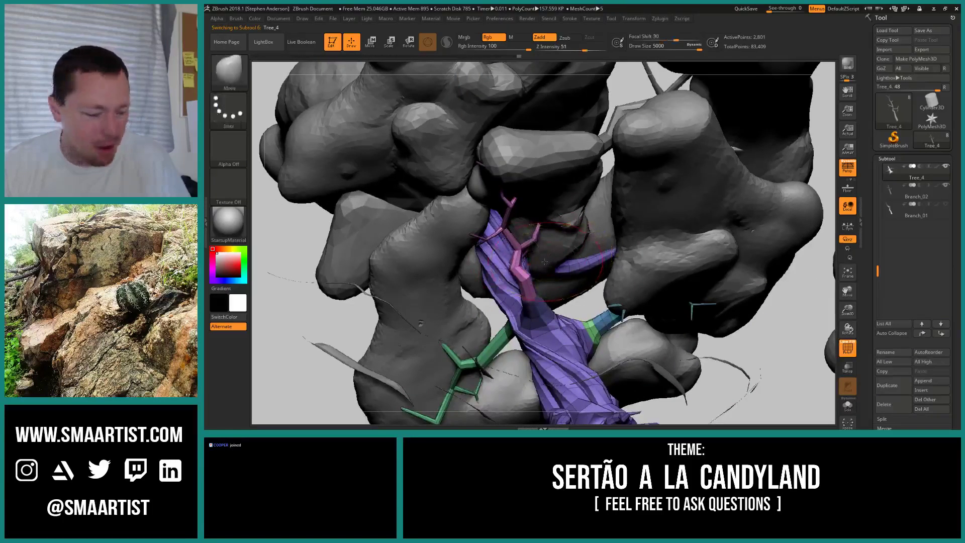
pyautogui.press('w')
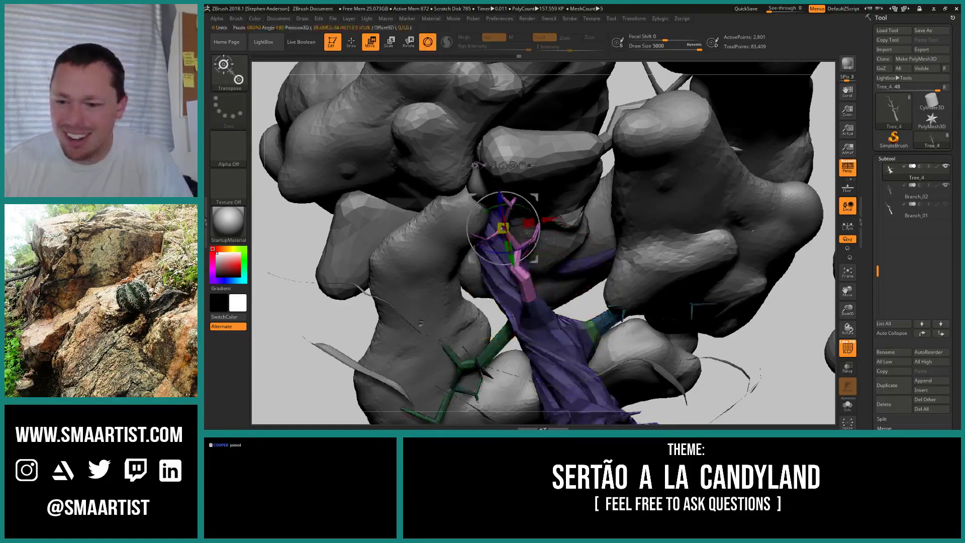
pyautogui.press('b')
pyautogui.press('m')
pyautogui.press('v')
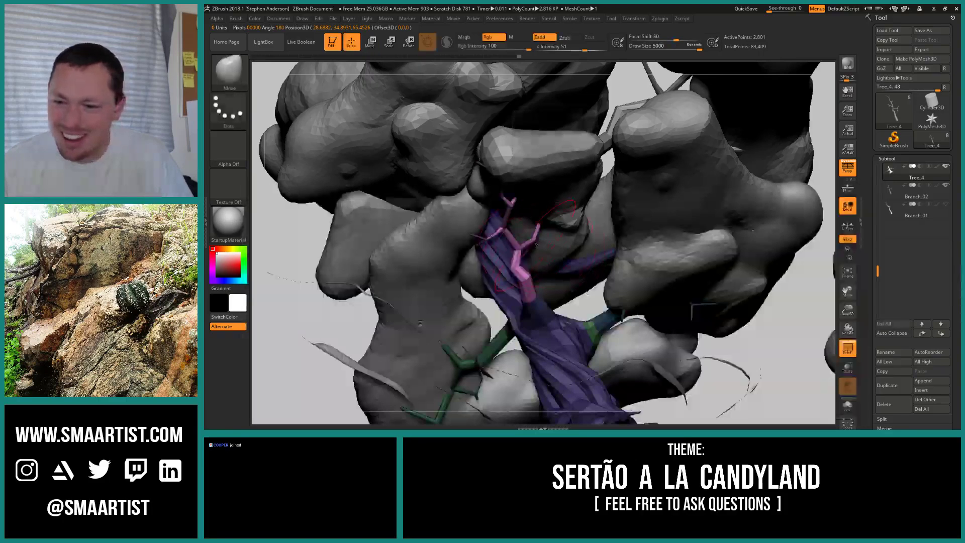
pyautogui.moveTo(575, 260); pyautogui.dragTo(632, 272, button='right')
pyautogui.press('s')
pyautogui.moveTo(632, 272); pyautogui.dragTo(614, 273)
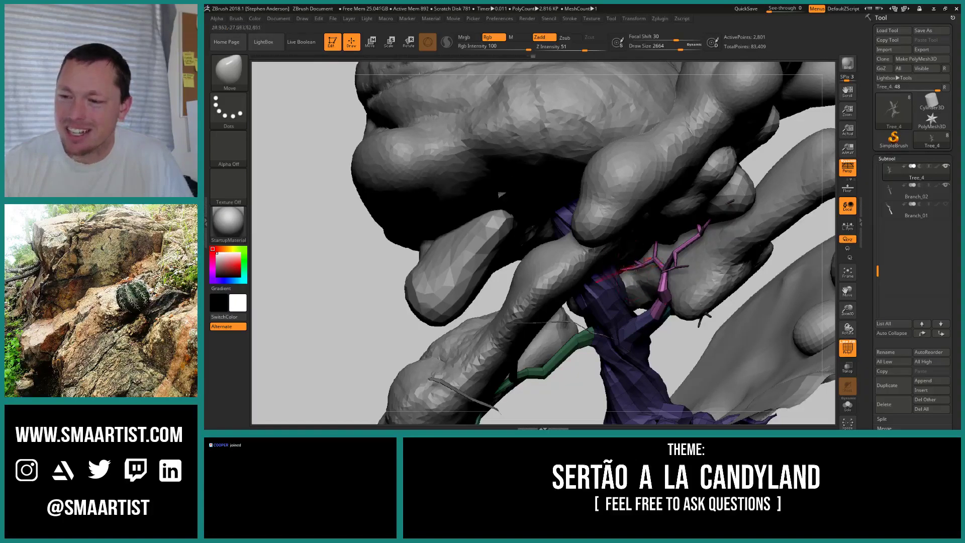
pyautogui.moveTo(617, 261); pyautogui.dragTo(595, 236, button='right')
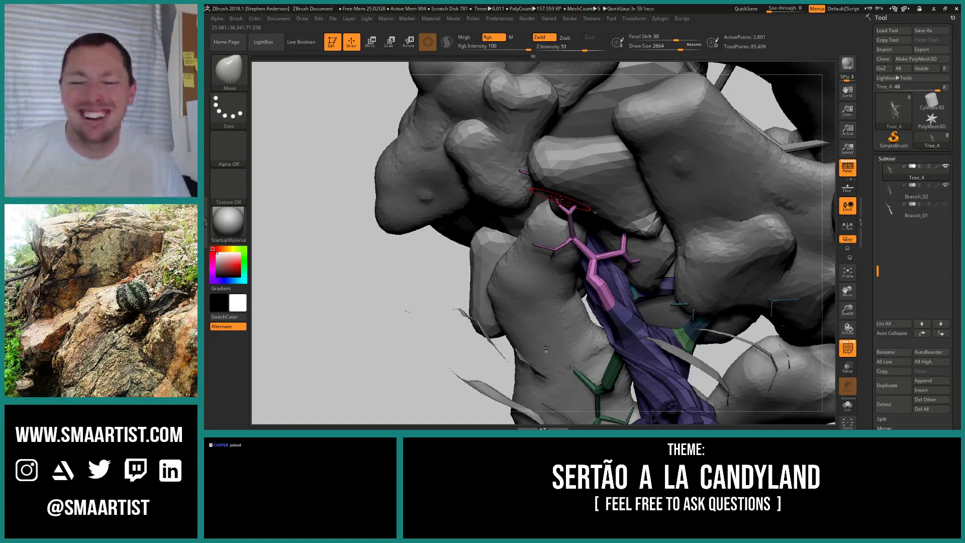
# - Mask everything in Tree_4 except the blue side branch, and swing that branch out from under the foliage with the transform gizmo
pyautogui.moveTo(517, 290)
pyautogui.mouseDown(button='right')
pyautogui.moveTo(636, 294)
pyautogui.moveTo(518, 218)
pyautogui.mouseUp(button='right')
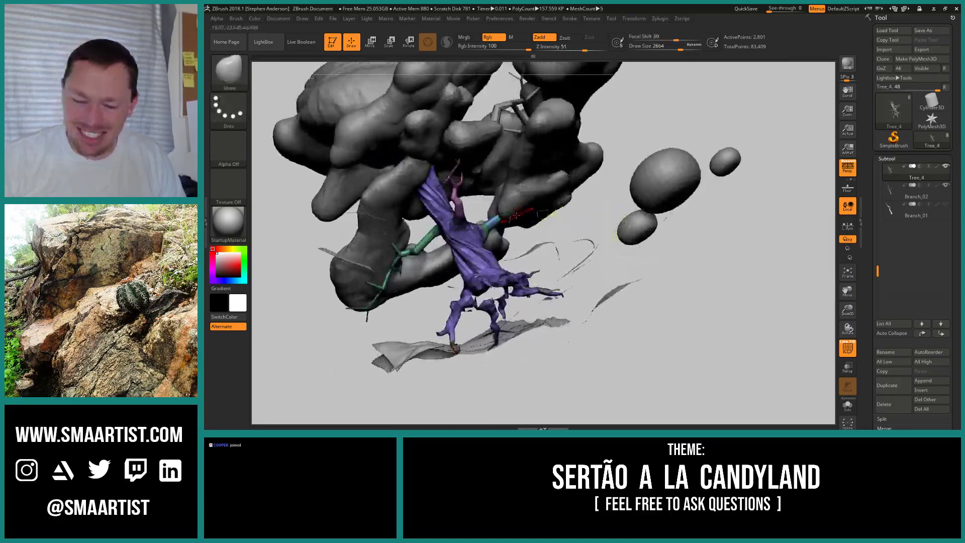
pyautogui.press('w')
pyautogui.keyDown('ctrl'); pyautogui.click(495, 221); pyautogui.keyUp('ctrl')
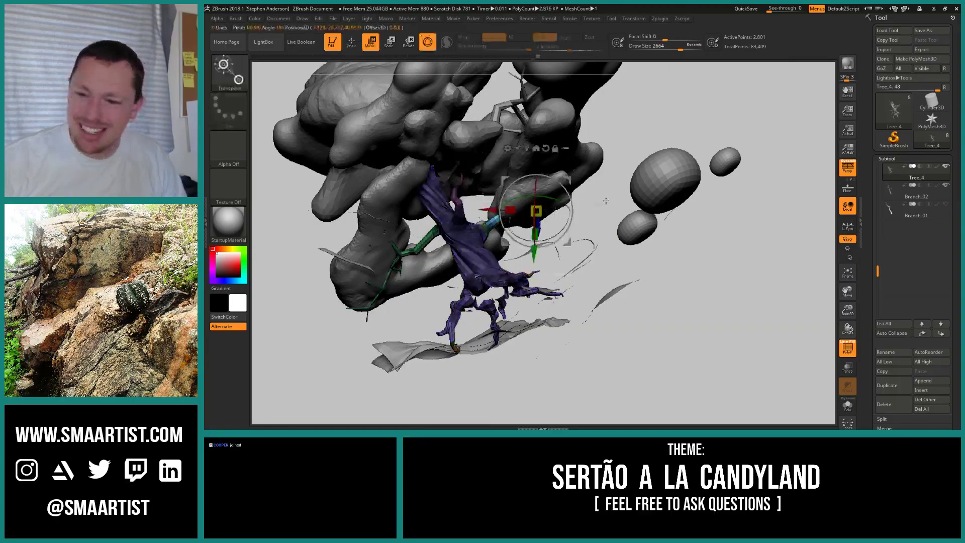
pyautogui.moveTo(578, 207)
pyautogui.mouseDown(button='right')
pyautogui.moveTo(606, 209)
pyautogui.moveTo(594, 211)
pyautogui.mouseUp(button='right')
pyautogui.press('q')
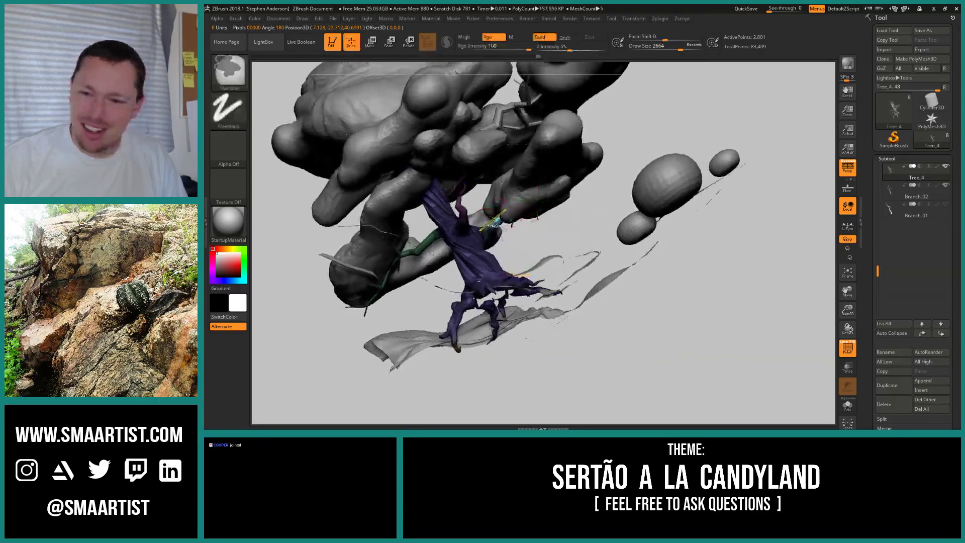
pyautogui.keyDown('ctrl'); pyautogui.click(577, 229); pyautogui.keyUp('ctrl')
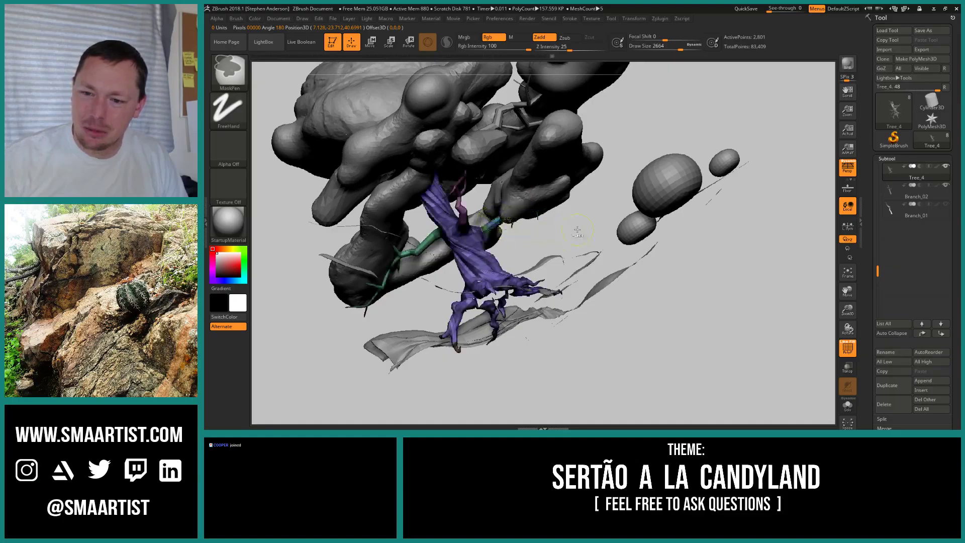
pyautogui.press('w')
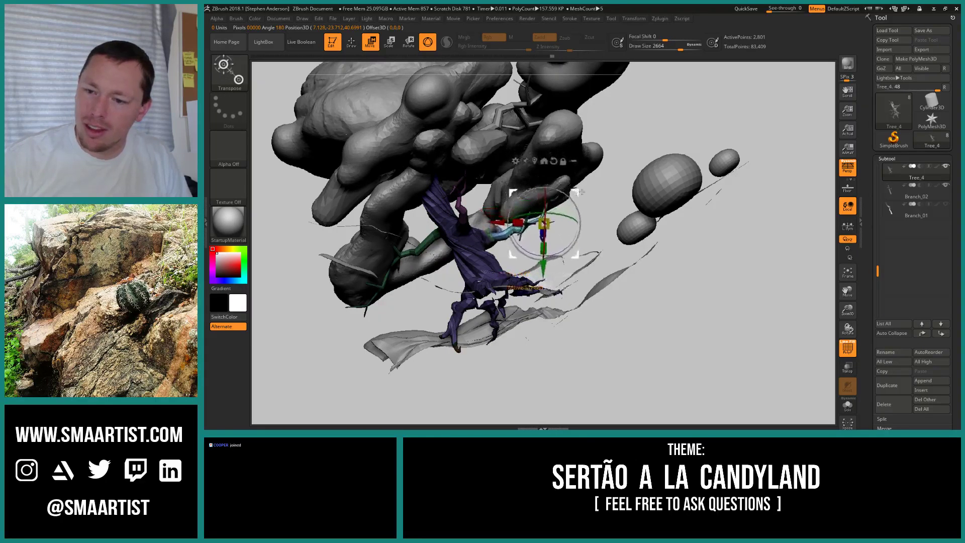
# - Rotate the unmasked blue side branch of Tree_4 with the gizmo so it fits below the lowest foliage masses
pyautogui.moveTo(582, 192); pyautogui.dragTo(729, 229)
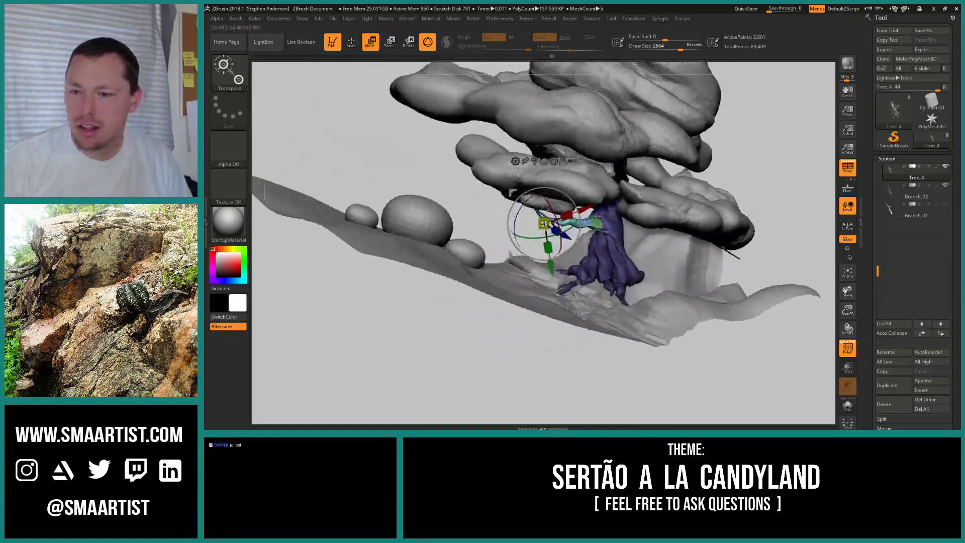
pyautogui.moveTo(598, 218); pyautogui.dragTo(614, 238, button='right')
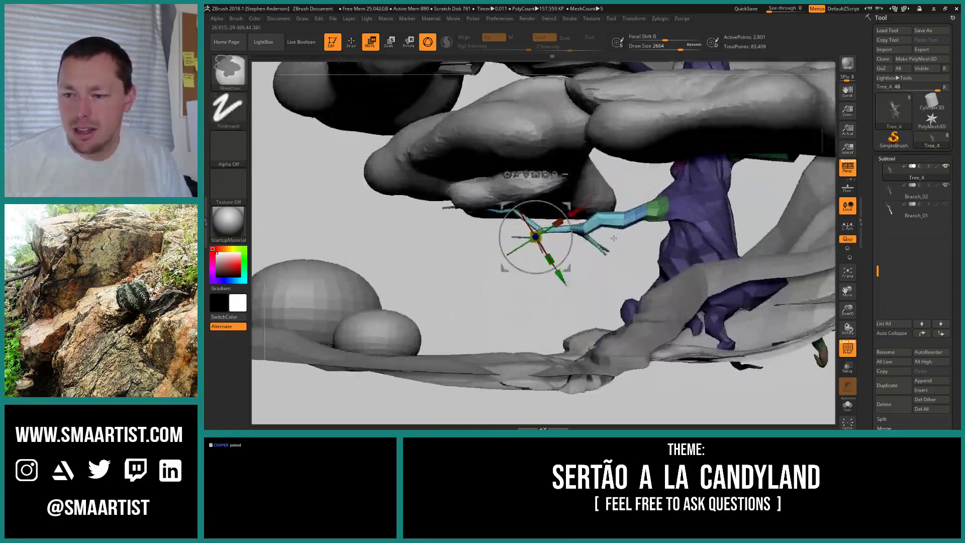
pyautogui.moveTo(614, 238); pyautogui.dragTo(545, 300)
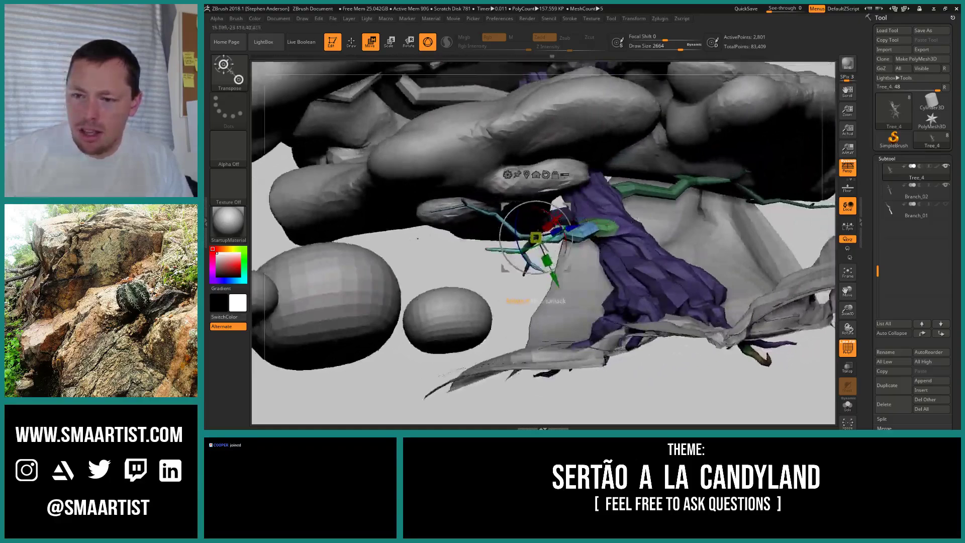
pyautogui.moveTo(565, 241); pyautogui.dragTo(561, 254)
pyautogui.moveTo(584, 227)
pyautogui.mouseDown(button='right')
pyautogui.moveTo(632, 235)
pyautogui.moveTo(592, 231)
pyautogui.mouseUp(button='right')
pyautogui.moveTo(401, 235); pyautogui.dragTo(397, 235)
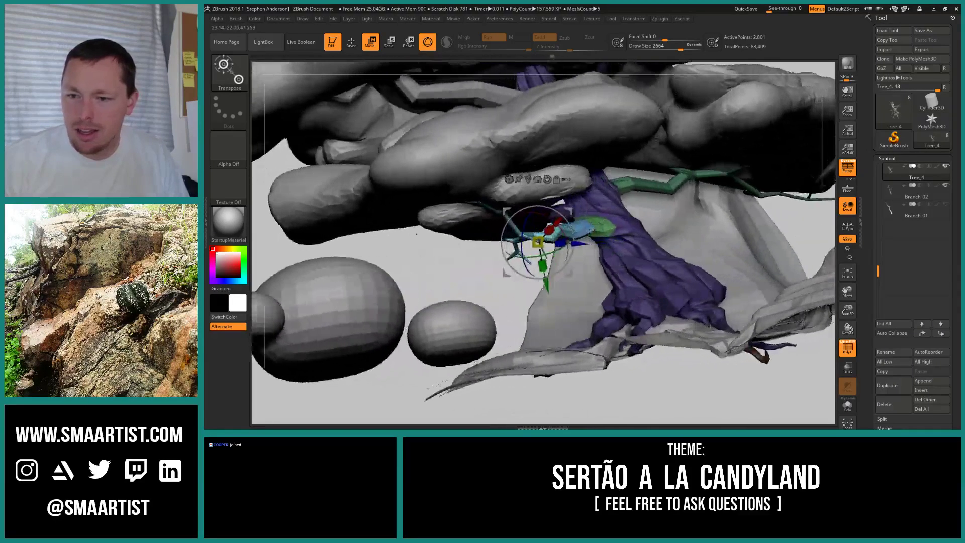
# - Mask part of the blue side branch with MaskLasso, relocate the gizmo pivot along the branch, and rotate the unmasked part
pyautogui.click(224, 76)
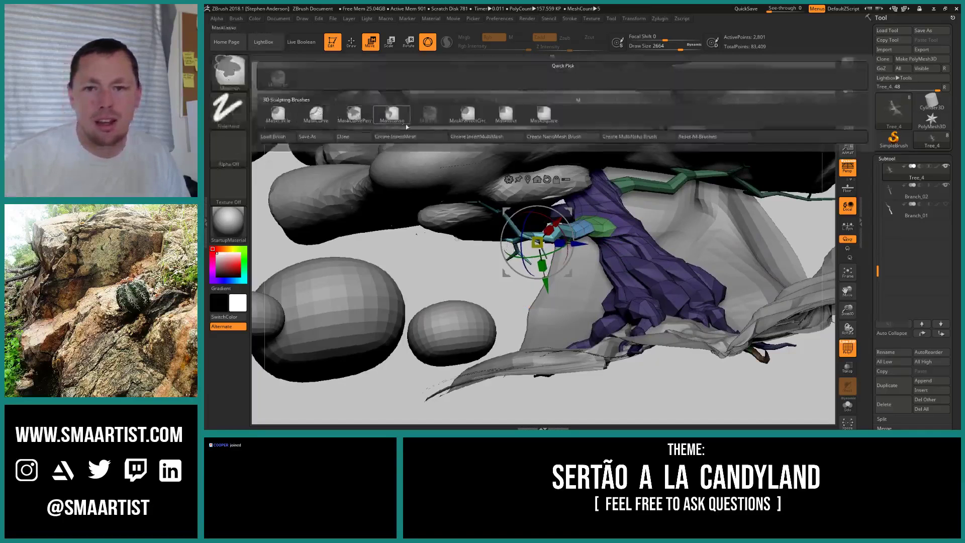
pyautogui.click(392, 114)
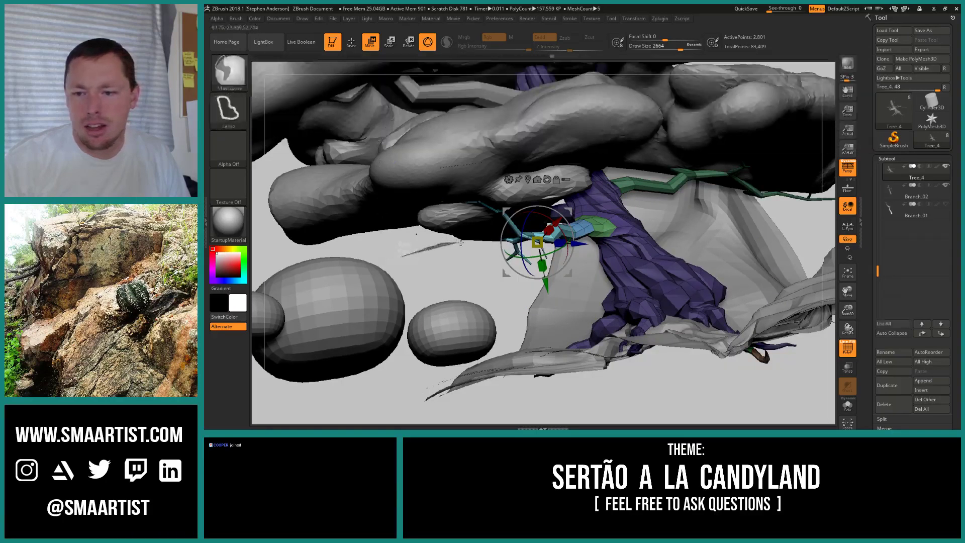
pyautogui.keyDown('ctrl'); pyautogui.moveTo(649, 251); pyautogui.dragTo(306, 165); pyautogui.keyUp('ctrl')
pyautogui.moveTo(417, 252); pyautogui.dragTo(526, 242)
pyautogui.keyDown('alt'); pyautogui.click(526, 243); pyautogui.keyUp('alt')
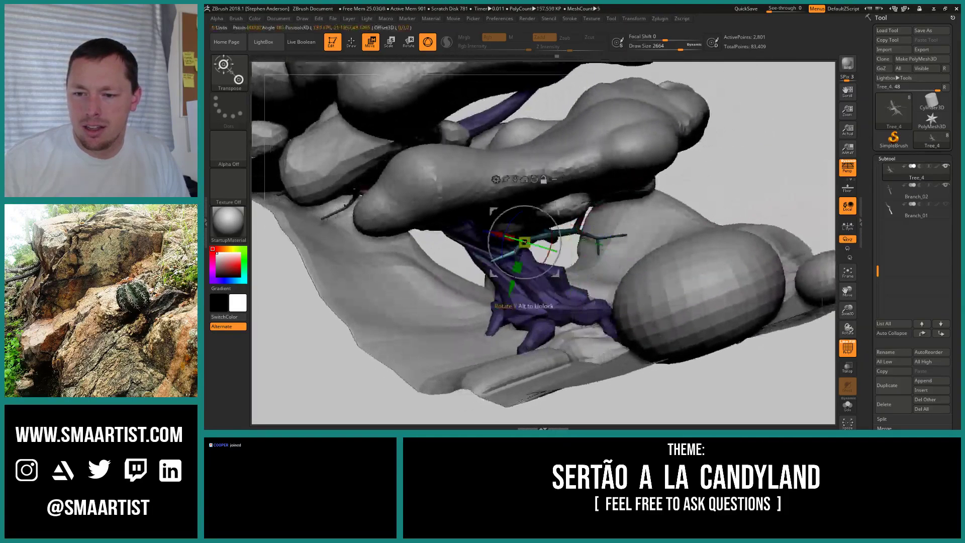
pyautogui.moveTo(495, 301); pyautogui.dragTo(563, 321)
pyautogui.keyDown('alt'); pyautogui.moveTo(603, 208); pyautogui.dragTo(499, 270); pyautogui.keyUp('alt')
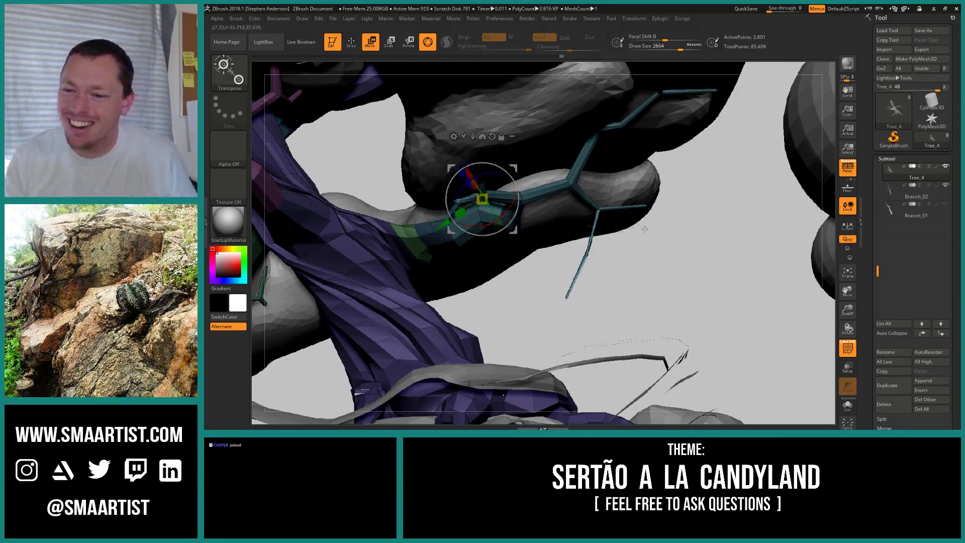
# - Undo the last side-branch rotation, then rotate the short unmasked twig midway along the blue branch with the gizmo
pyautogui.hotkey('ctrl', 'z')
pyautogui.moveTo(628, 262)
pyautogui.keyDown('ctrl'); pyautogui.mouseDown()
pyautogui.moveTo(580, 195)
pyautogui.moveTo(658, 251)
pyautogui.mouseUp(); pyautogui.keyUp('ctrl')
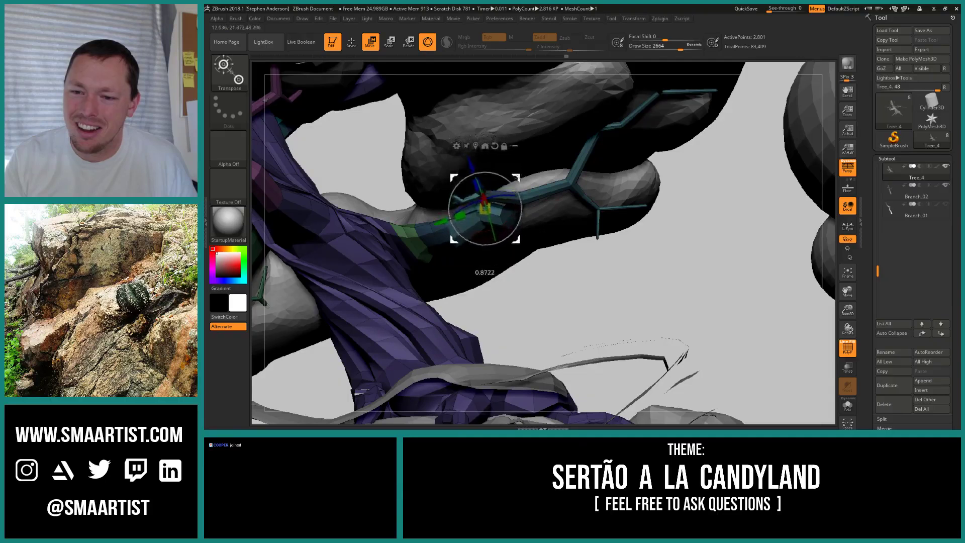
pyautogui.press('q')
pyautogui.press('ctrl')
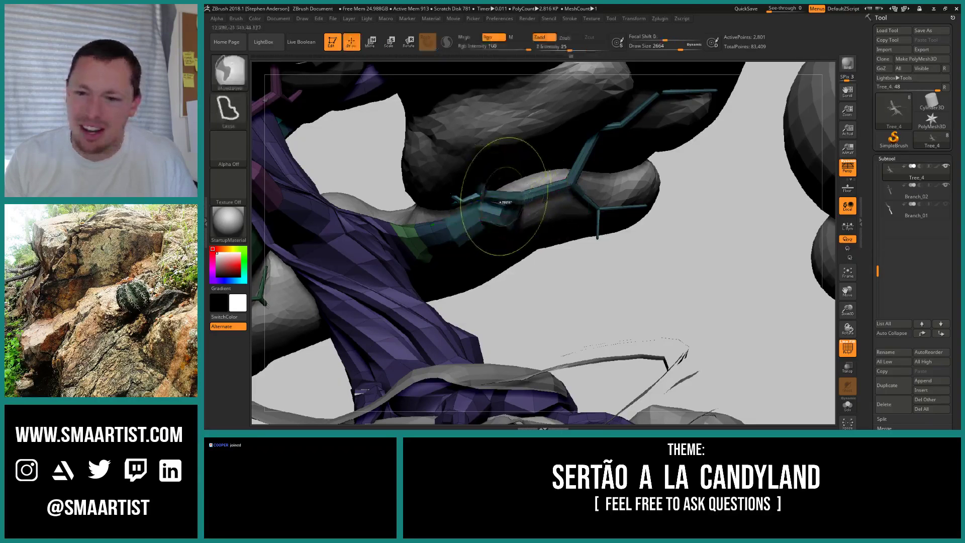
pyautogui.press('w')
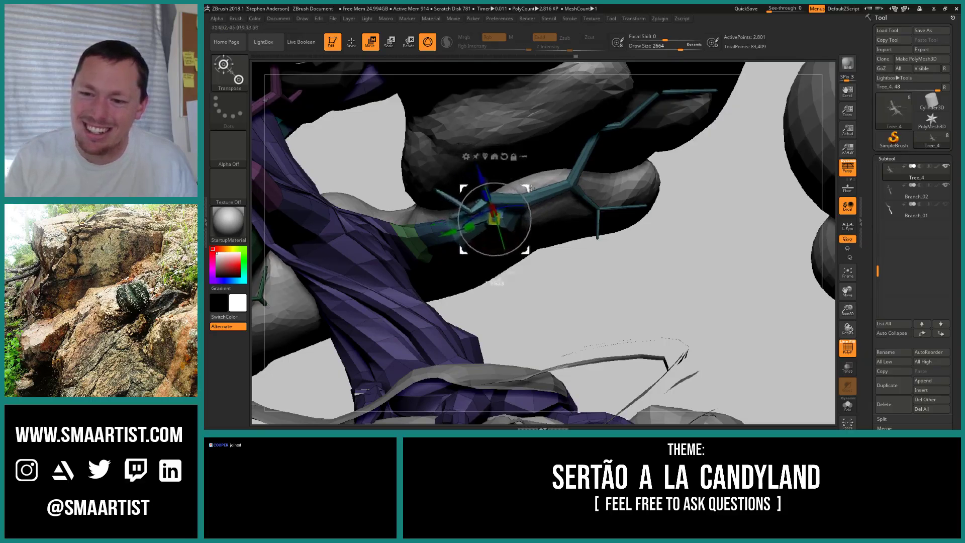
pyautogui.moveTo(559, 192); pyautogui.dragTo(570, 173, button='right')
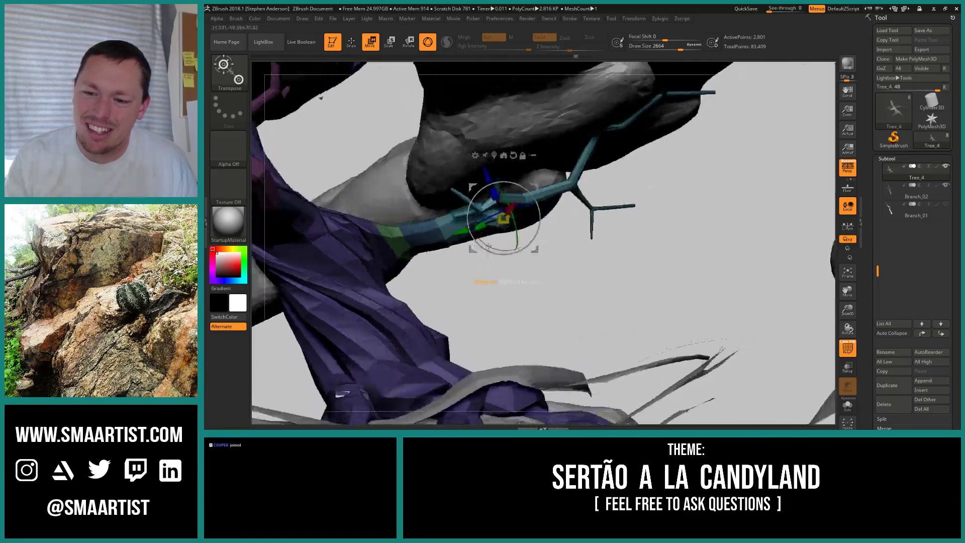
pyautogui.moveTo(485, 250); pyautogui.dragTo(476, 243)
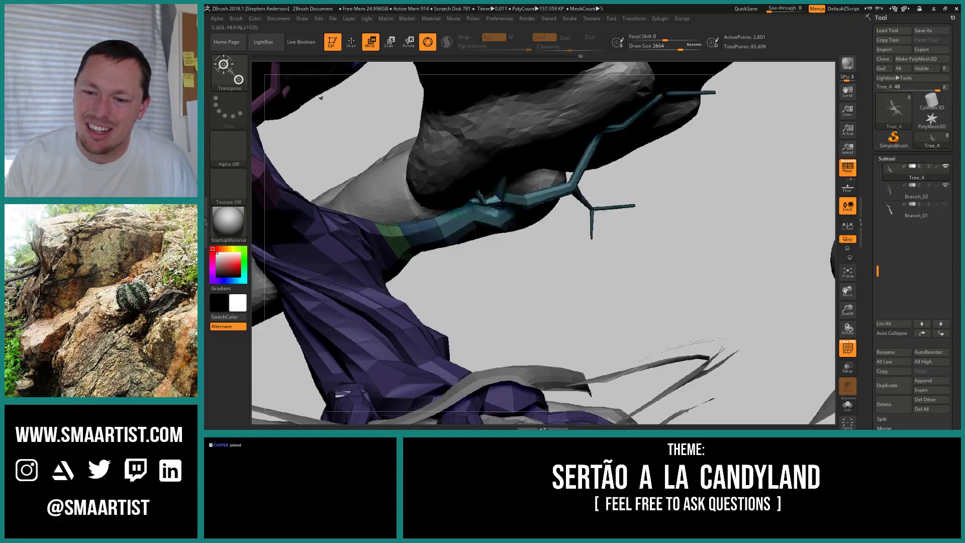
pyautogui.moveTo(605, 212)
pyautogui.mouseDown(button='right')
pyautogui.moveTo(585, 252)
pyautogui.moveTo(603, 204)
pyautogui.mouseUp(button='right')
# - Turn off the polyframe display and mask all of Tree_4 except the forked tip of the side branch with MaskLasso
pyautogui.press('q')
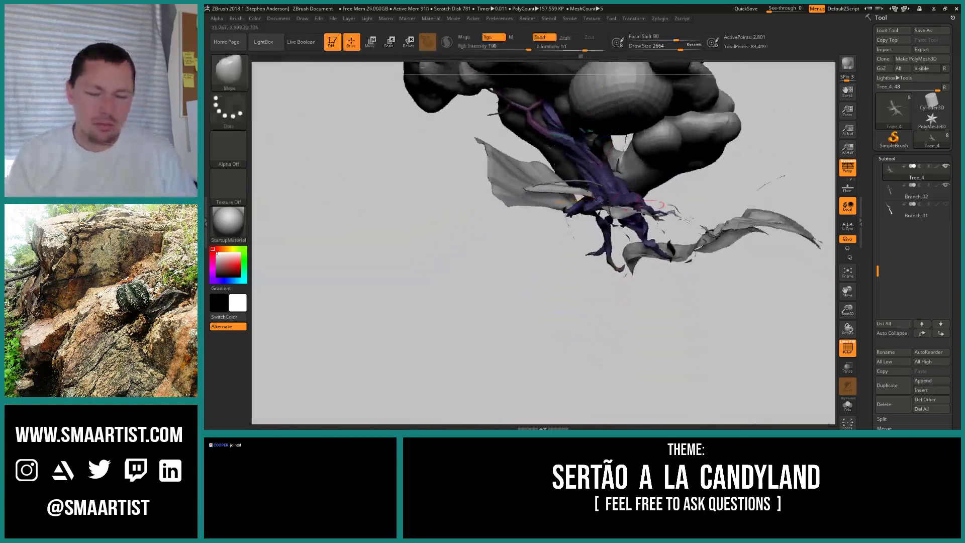
pyautogui.moveTo(733, 189); pyautogui.dragTo(674, 229)
pyautogui.hotkey('shift', 'f')
pyautogui.moveTo(671, 232); pyautogui.dragTo(637, 218, button='right')
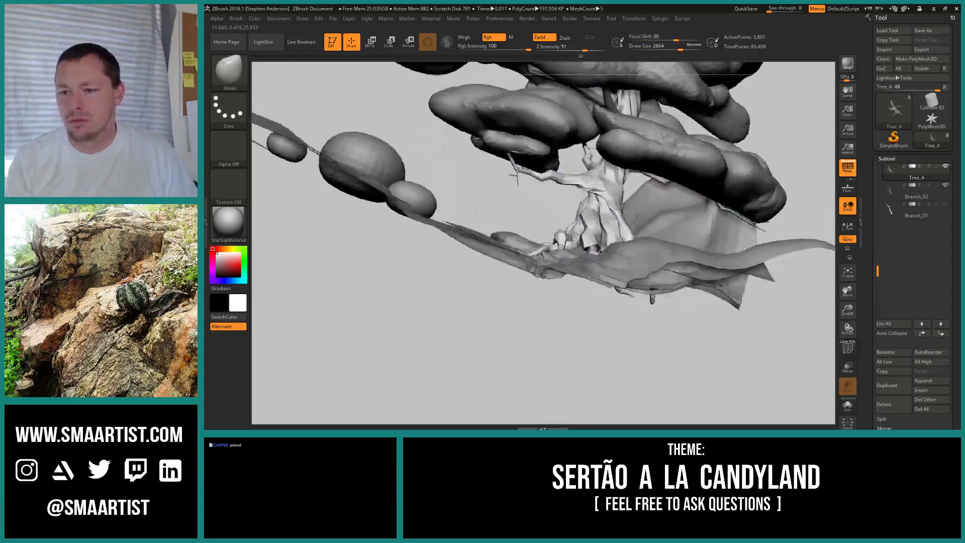
pyautogui.moveTo(637, 217)
pyautogui.mouseDown()
pyautogui.moveTo(576, 210)
pyautogui.moveTo(561, 183)
pyautogui.moveTo(476, 177)
pyautogui.mouseUp()
pyautogui.keyDown('ctrl'); pyautogui.moveTo(534, 154); pyautogui.dragTo(536, 155); pyautogui.keyUp('ctrl')
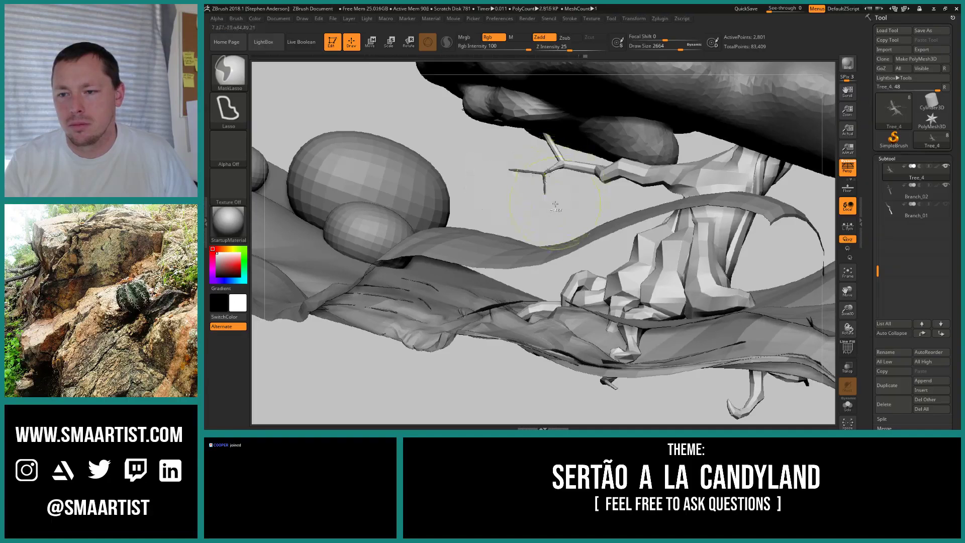
pyautogui.keyDown('ctrl'); pyautogui.click(551, 209); pyautogui.keyUp('ctrl')
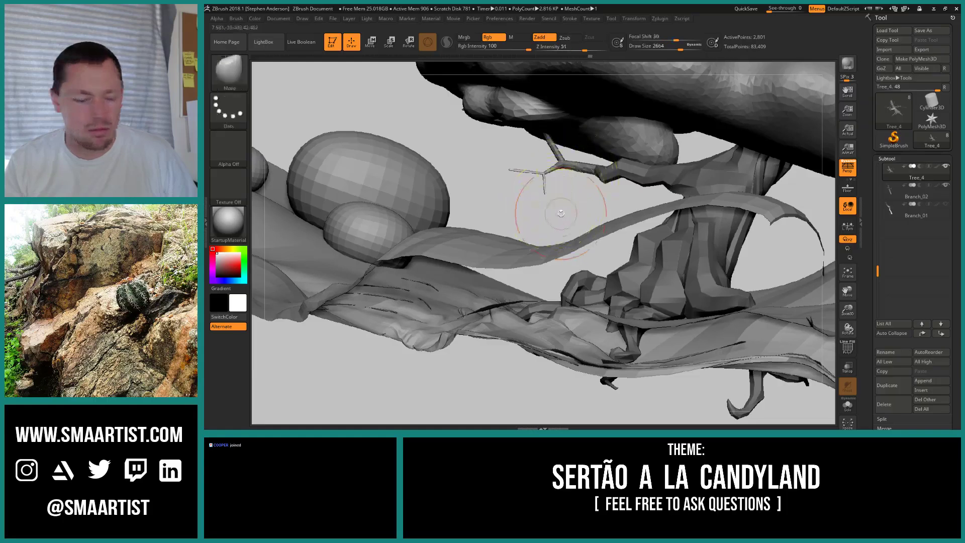
# - Place the gizmo pivot at the base of the unmasked forked tip and rotate the tip around it
pyautogui.press('w')
pyautogui.moveTo(560, 216); pyautogui.dragTo(556, 169)
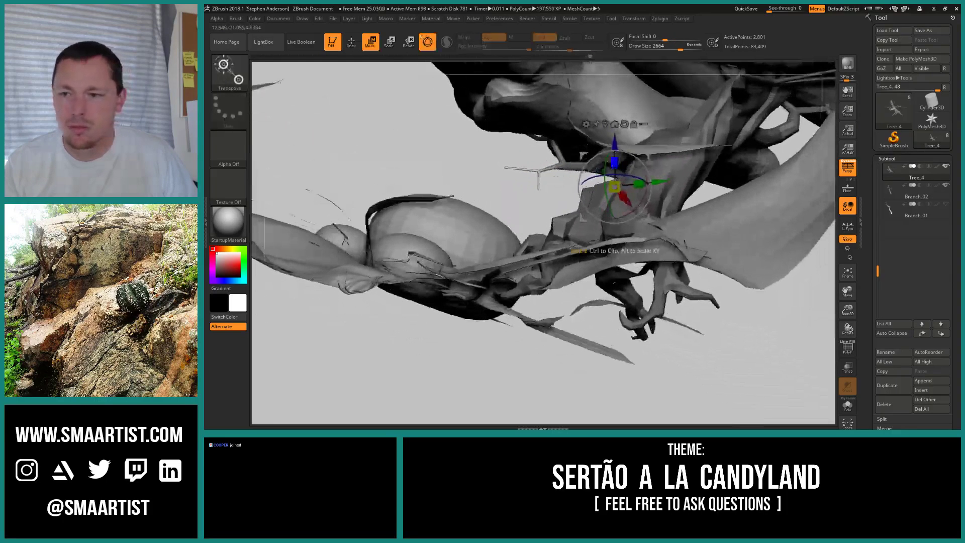
pyautogui.keyDown('alt'); pyautogui.click(564, 168); pyautogui.keyUp('alt')
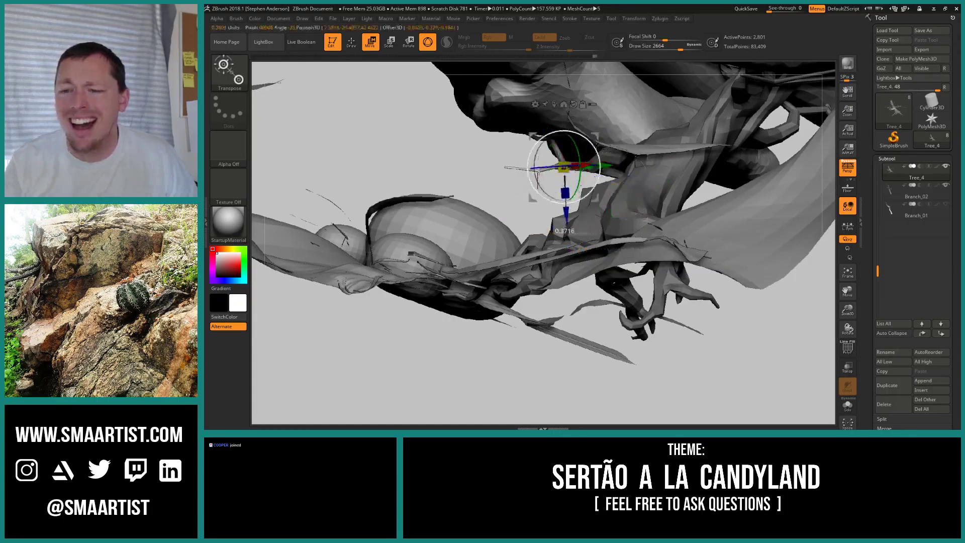
pyautogui.moveTo(604, 158); pyautogui.dragTo(553, 154)
pyautogui.moveTo(549, 146); pyautogui.dragTo(544, 125)
pyautogui.press('f')
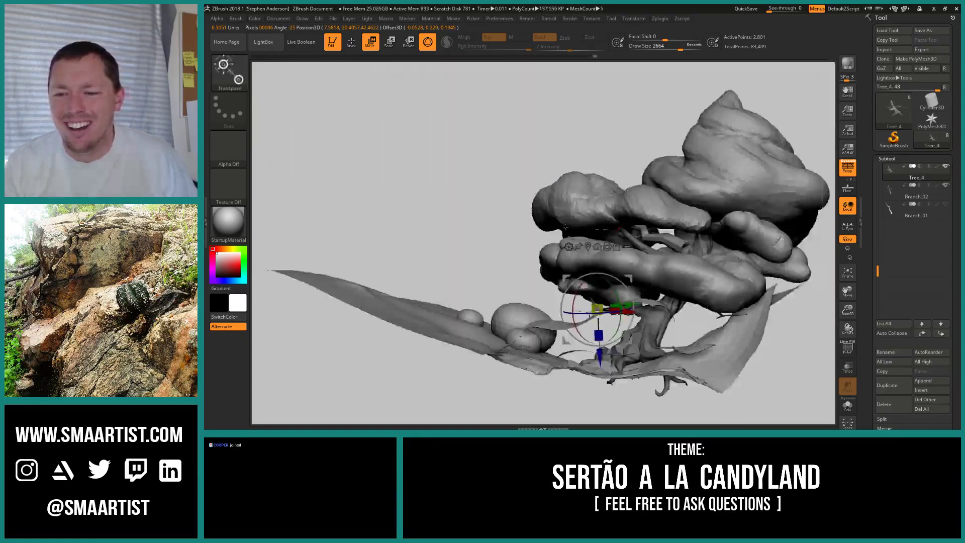
# - Refine the forked tip's rotation from several angles so its twigs reach up toward the foliage
pyautogui.press('f')
pyautogui.moveTo(470, 237)
pyautogui.keyDown('alt'); pyautogui.mouseDown(button='right')
pyautogui.moveTo(573, 212)
pyautogui.moveTo(564, 265)
pyautogui.mouseUp(button='right'); pyautogui.keyUp('alt')
pyautogui.moveTo(422, 213)
pyautogui.keyDown('ctrl'); pyautogui.mouseDown()
pyautogui.moveTo(370, 208)
pyautogui.moveTo(452, 209)
pyautogui.moveTo(459, 235)
pyautogui.moveTo(312, 307)
pyautogui.moveTo(286, 245)
pyautogui.mouseUp(); pyautogui.keyUp('ctrl')
pyautogui.hotkey('ctrl', 'z')
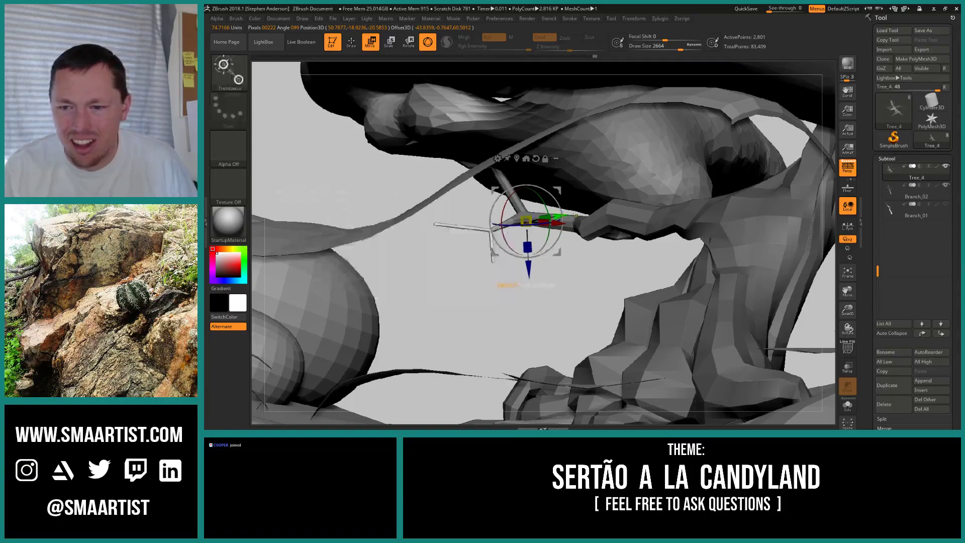
pyautogui.moveTo(558, 195); pyautogui.dragTo(565, 210)
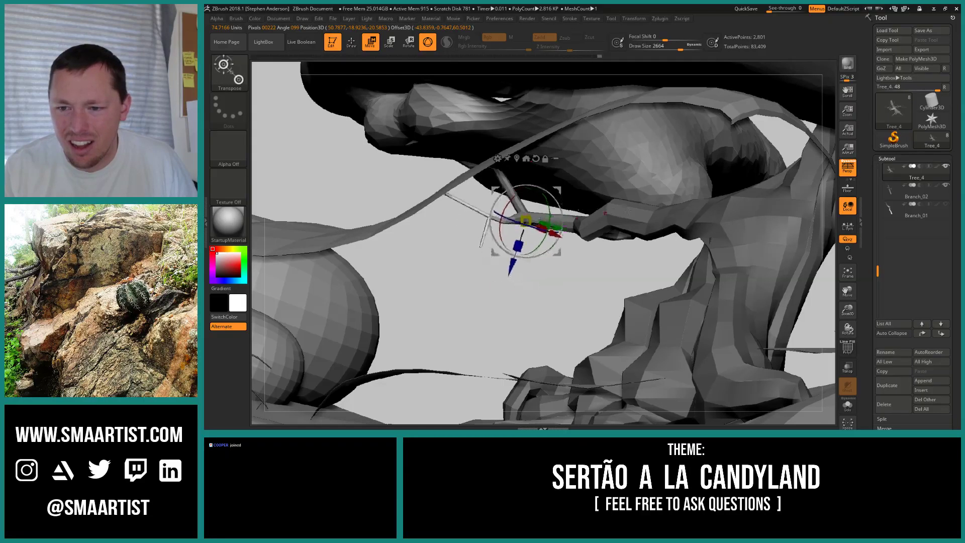
pyautogui.moveTo(586, 193); pyautogui.dragTo(647, 215, button='right')
pyautogui.moveTo(645, 215); pyautogui.dragTo(580, 215)
pyautogui.moveTo(581, 215); pyautogui.dragTo(666, 219, button='right')
pyautogui.moveTo(666, 219); pyautogui.dragTo(707, 212)
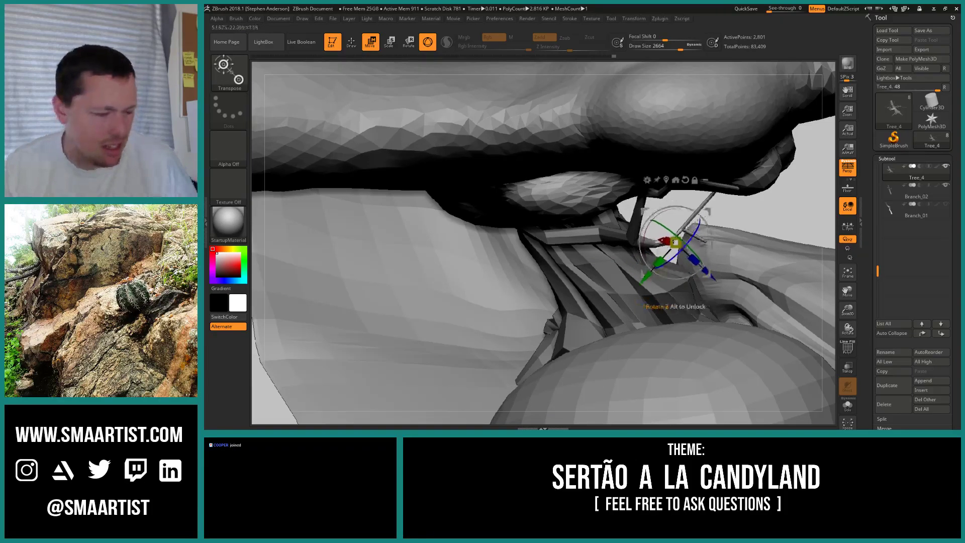
# - Reduce the draw size to 576, lower the Smooth brush's intensity, and smooth the pinched bend below the forked tip
pyautogui.moveTo(661, 229)
pyautogui.keyDown('alt'); pyautogui.mouseDown(button='right')
pyautogui.moveTo(562, 230)
pyautogui.moveTo(565, 290)
pyautogui.mouseUp(button='right'); pyautogui.keyUp('alt')
pyautogui.press('q')
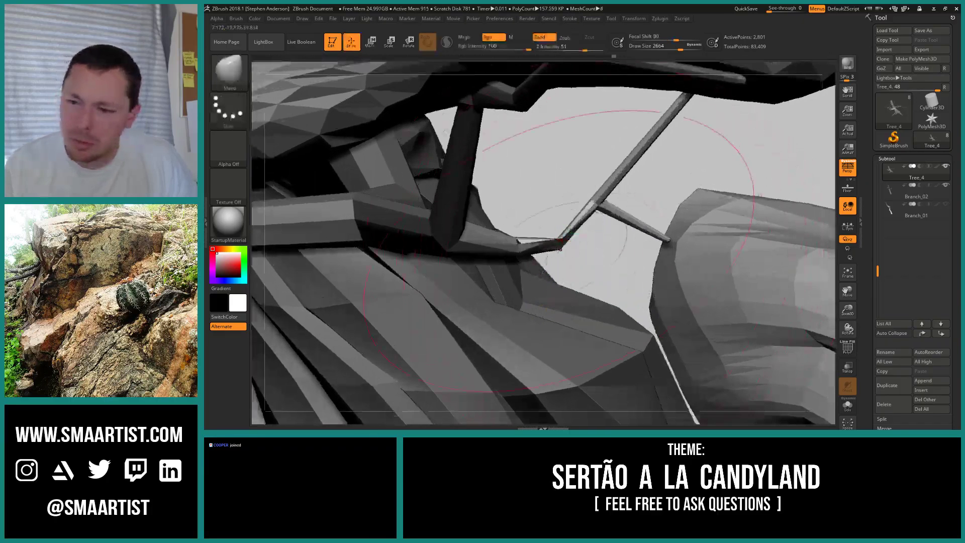
pyautogui.moveTo(598, 219); pyautogui.dragTo(547, 230, button='right')
pyautogui.moveTo(544, 231); pyautogui.dragTo(558, 235, button='right')
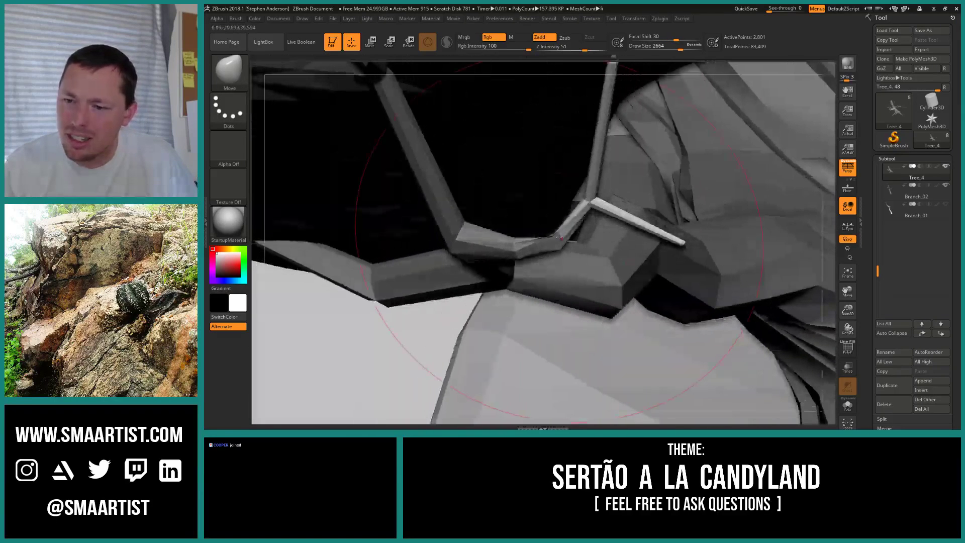
pyautogui.press('s')
pyautogui.moveTo(558, 238)
pyautogui.mouseDown()
pyautogui.moveTo(535, 238)
pyautogui.moveTo(555, 239)
pyautogui.mouseUp()
pyautogui.press('s')
pyautogui.press('shift')
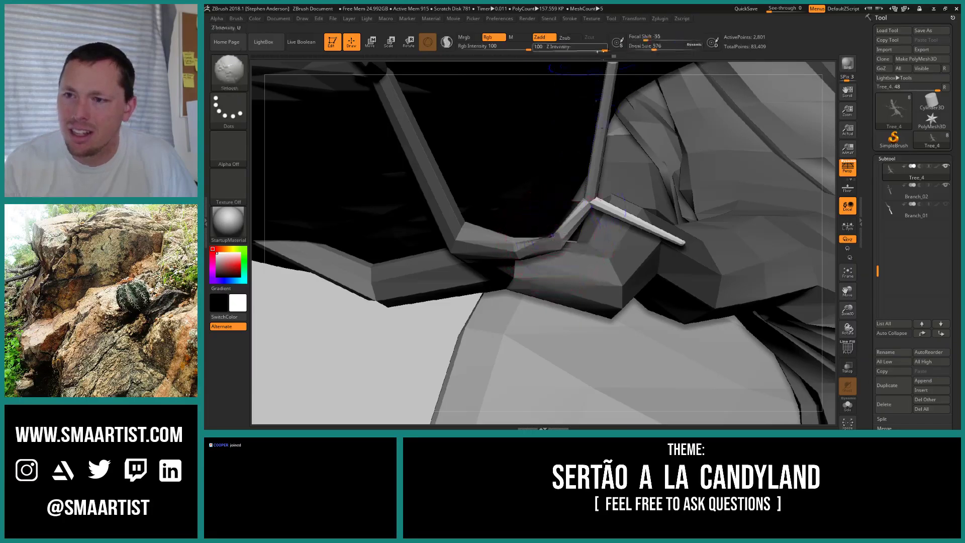
pyautogui.keyDown('shift'); pyautogui.click(572, 48); pyautogui.keyUp('shift')
pyautogui.keyDown('shift'); pyautogui.moveTo(562, 240); pyautogui.dragTo(565, 232); pyautogui.keyUp('shift')
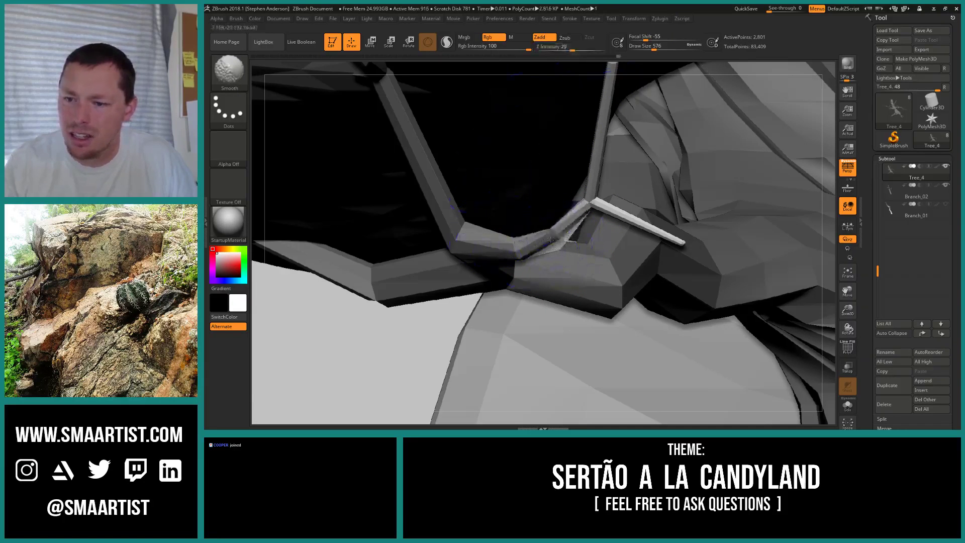
# - Pull the bend below the forked tip into a cleaner curve with the Move brush
pyautogui.moveTo(564, 229); pyautogui.dragTo(646, 233, button='right')
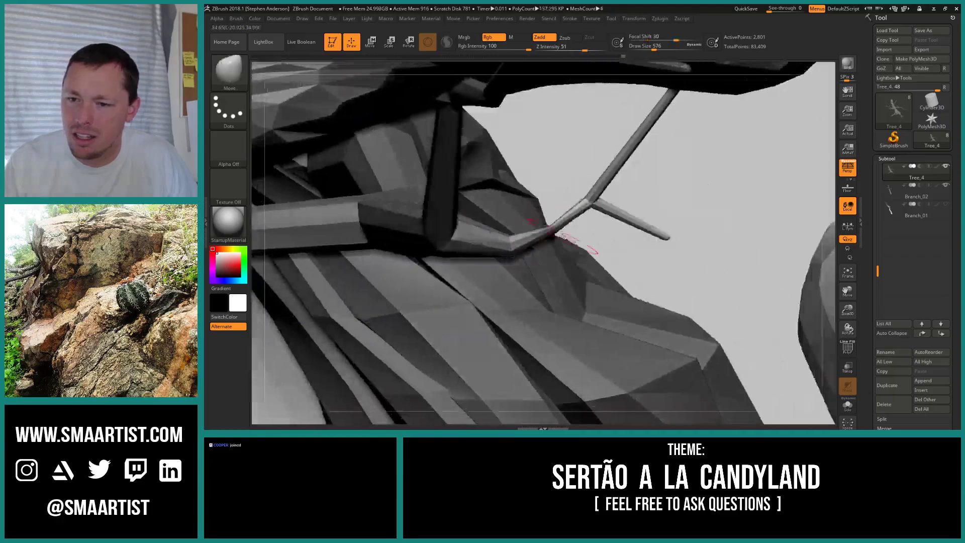
pyautogui.moveTo(557, 239); pyautogui.dragTo(555, 235)
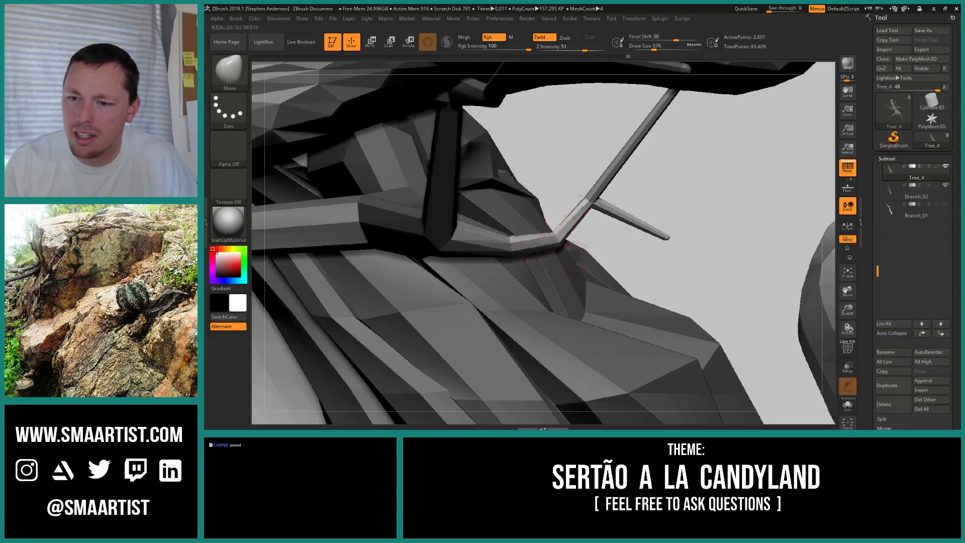
pyautogui.moveTo(551, 234)
pyautogui.mouseDown(button='right')
pyautogui.moveTo(418, 237)
pyautogui.moveTo(402, 259)
pyautogui.mouseUp(button='right')
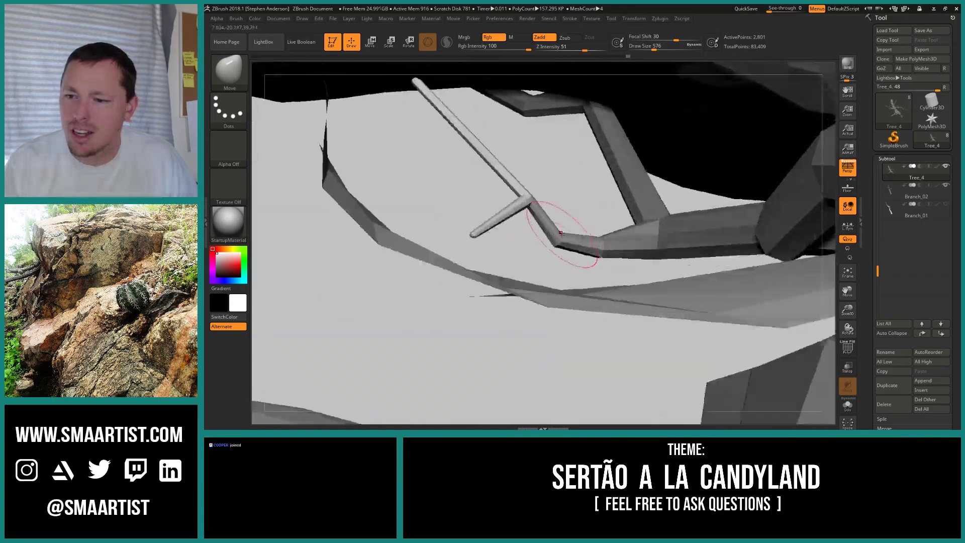
# - Rotate the small unmasked twig at the side branch's fork with the gizmo and clear the Tree_4 mask
pyautogui.moveTo(581, 228)
pyautogui.keyDown('ctrl'); pyautogui.mouseDown(button='right')
pyautogui.moveTo(576, 166)
pyautogui.moveTo(533, 169)
pyautogui.moveTo(586, 239)
pyautogui.mouseUp(button='right'); pyautogui.keyUp('ctrl')
pyautogui.keyDown('ctrl'); pyautogui.click(562, 275); pyautogui.keyUp('ctrl')
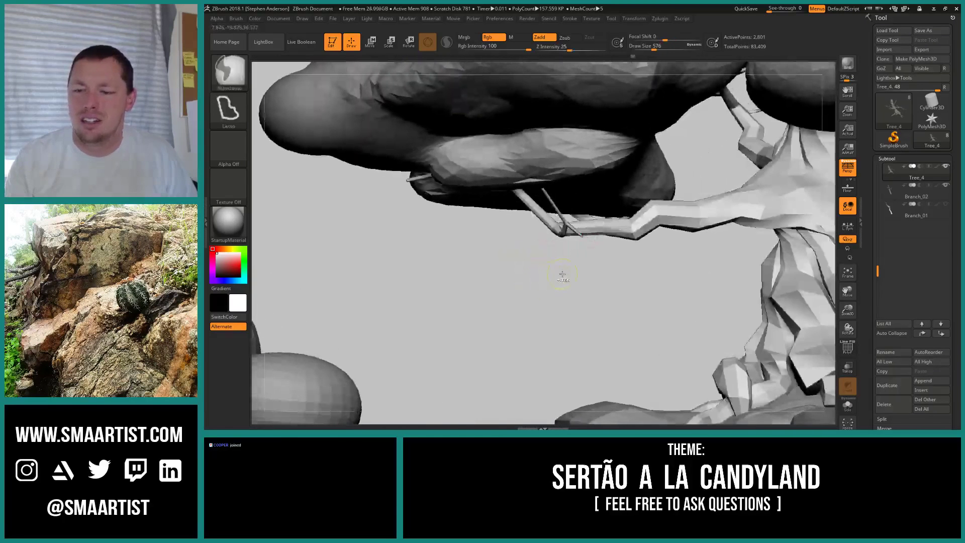
pyautogui.hotkey('ctrl', 'z')
pyautogui.press('e')
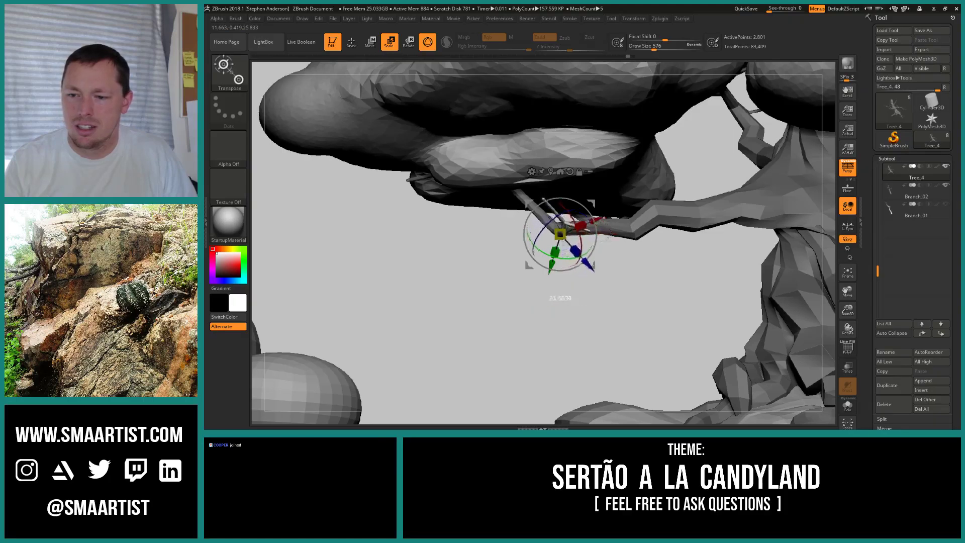
pyautogui.moveTo(610, 235); pyautogui.dragTo(599, 225)
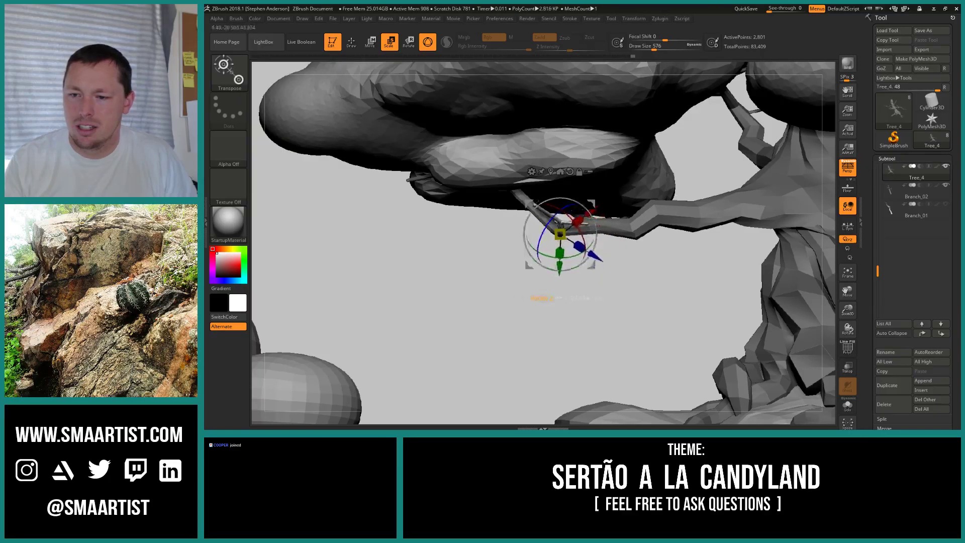
pyautogui.moveTo(495, 282); pyautogui.dragTo(450, 267)
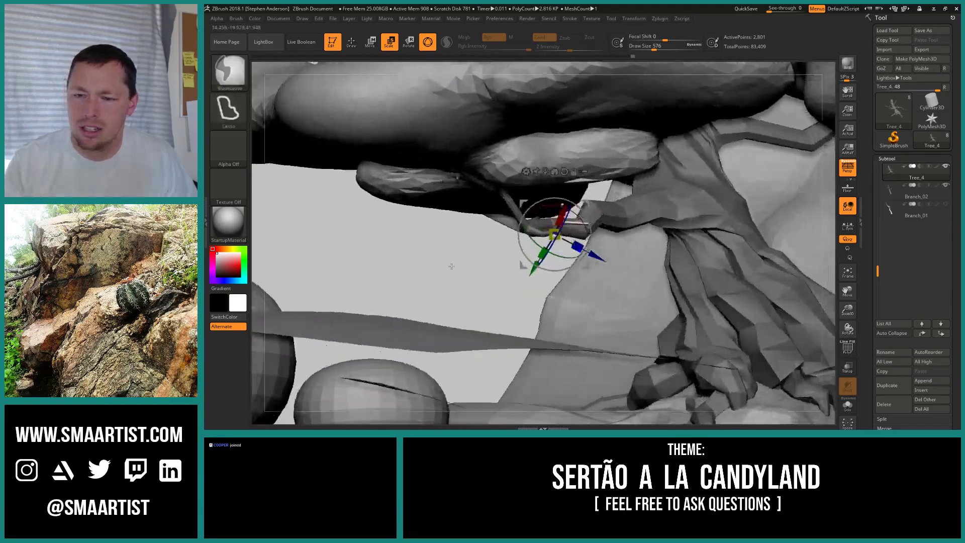
pyautogui.keyDown('ctrl'); pyautogui.click(468, 267); pyautogui.keyUp('ctrl')
pyautogui.press('q')
pyautogui.moveTo(614, 259)
pyautogui.keyDown('ctrl'); pyautogui.mouseDown(button='right')
pyautogui.moveTo(663, 196)
pyautogui.moveTo(545, 231)
pyautogui.moveTo(551, 254)
pyautogui.moveTo(564, 220)
pyautogui.moveTo(547, 225)
pyautogui.moveTo(552, 215)
pyautogui.moveTo(583, 237)
pyautogui.mouseUp(button='right'); pyautogui.keyUp('ctrl')
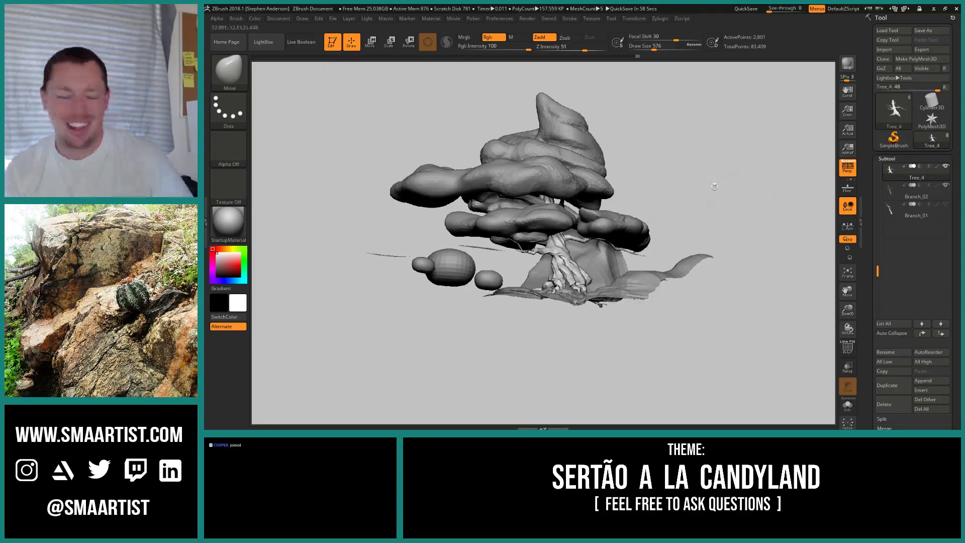
# - Select the TreeFoliageBlocking subtool and adjust the end of its lowest foliage mass with the Move brush at draw size 4551
pyautogui.moveTo(715, 187); pyautogui.dragTo(701, 215)
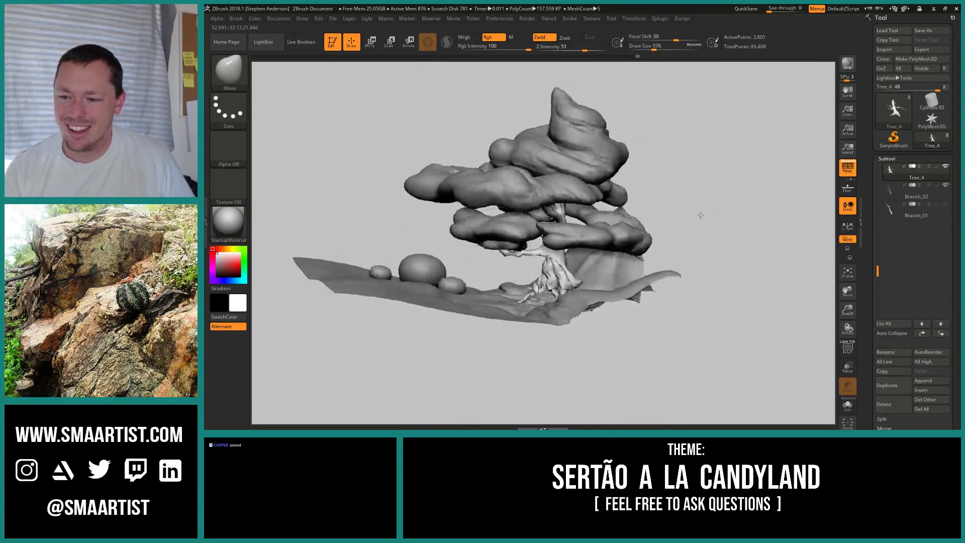
pyautogui.keyDown('alt'); pyautogui.click(647, 243); pyautogui.keyUp('alt')
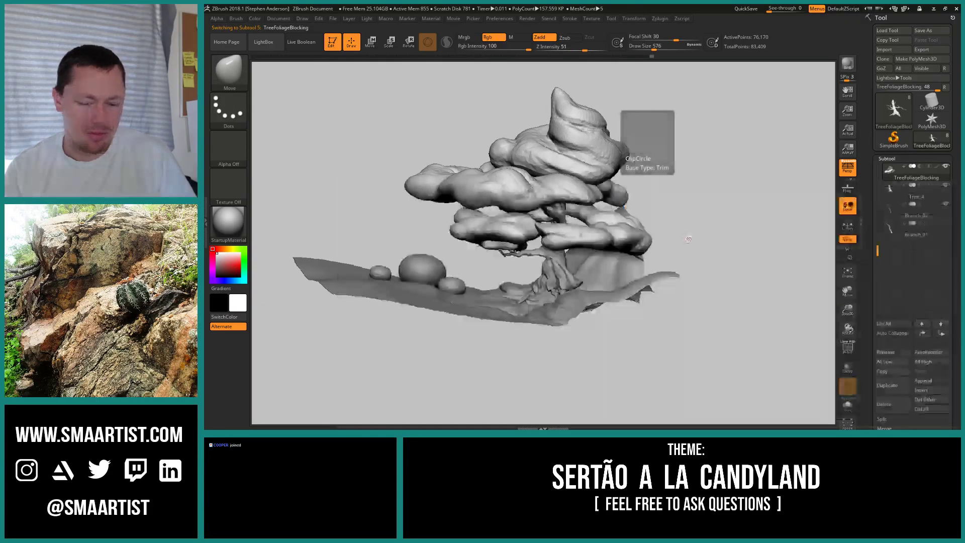
pyautogui.moveTo(699, 236)
pyautogui.mouseDown()
pyautogui.moveTo(648, 246)
pyautogui.moveTo(689, 247)
pyautogui.mouseUp()
pyautogui.press('s')
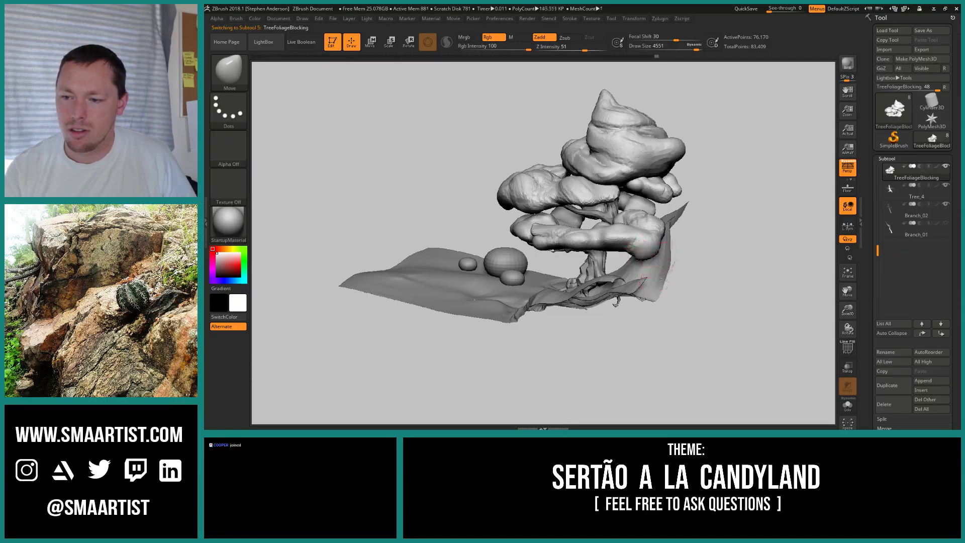
pyautogui.moveTo(657, 254); pyautogui.dragTo(648, 254)
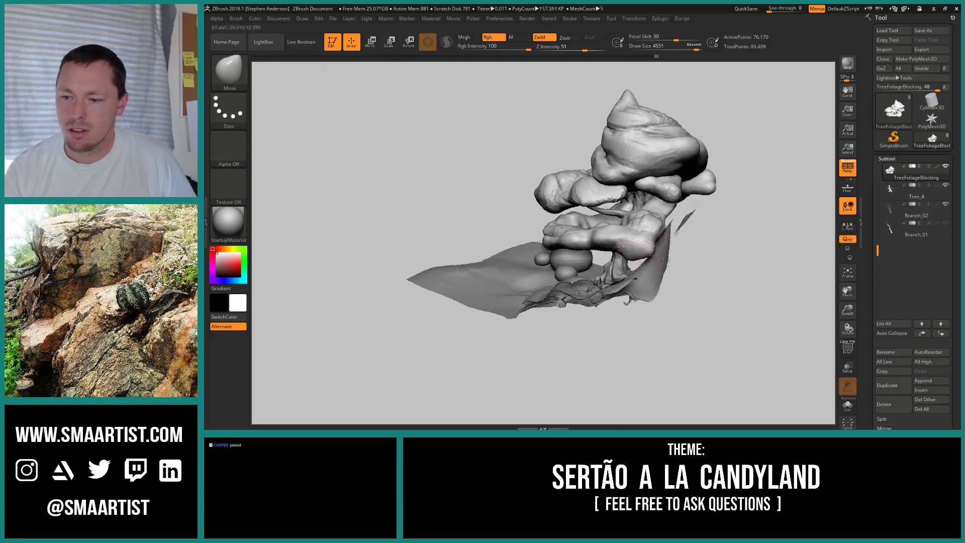
pyautogui.moveTo(649, 254); pyautogui.dragTo(684, 235)
pyautogui.moveTo(684, 235)
pyautogui.mouseDown(button='right')
pyautogui.moveTo(703, 229)
pyautogui.moveTo(678, 220)
pyautogui.mouseUp(button='right')
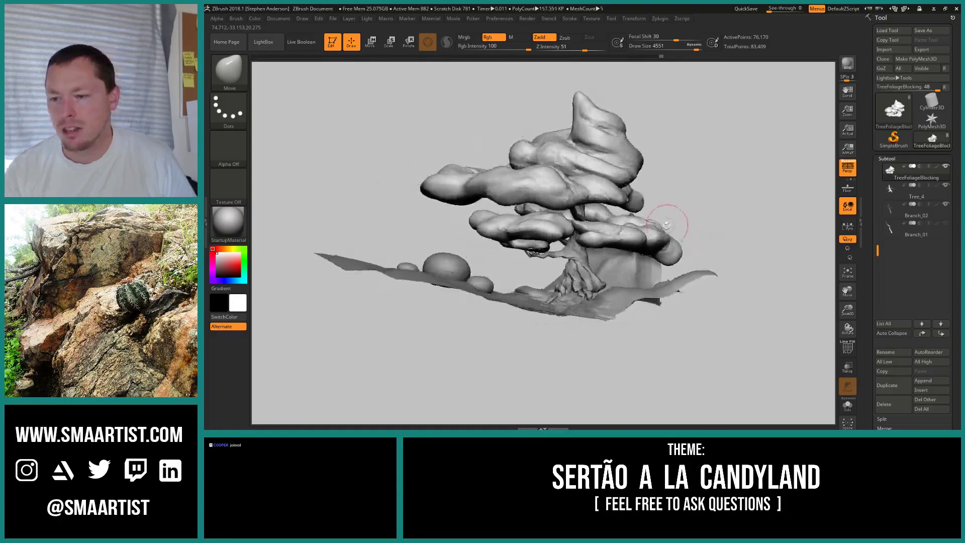
# - Reshape the small foliage lump above the forked side branch with the Move brush, working from underneath the tree
pyautogui.moveTo(573, 247)
pyautogui.keyDown('ctrl'); pyautogui.mouseDown(button='right')
pyautogui.moveTo(594, 281)
pyautogui.moveTo(649, 286)
pyautogui.moveTo(601, 314)
pyautogui.moveTo(578, 296)
pyautogui.moveTo(601, 292)
pyautogui.moveTo(566, 284)
pyautogui.mouseUp(button='right'); pyautogui.keyUp('ctrl')
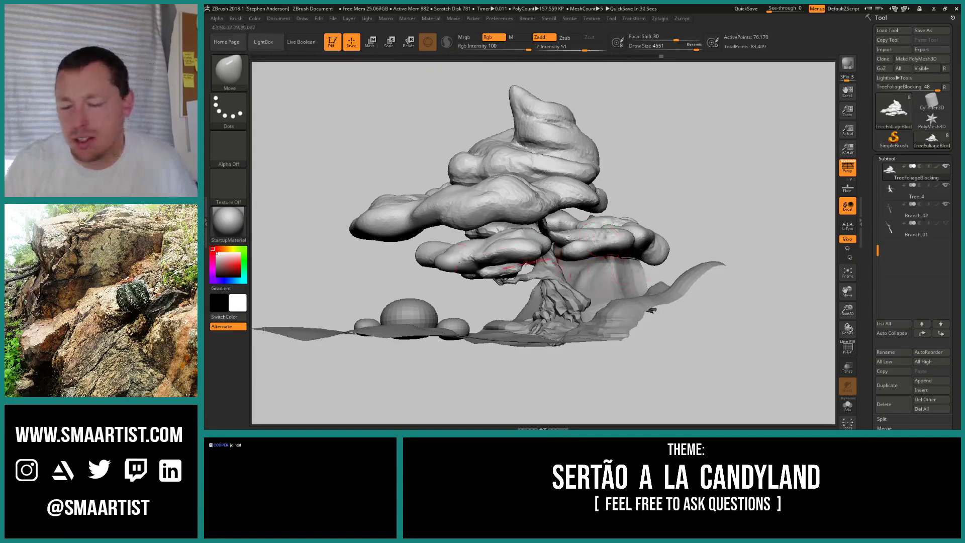
pyautogui.moveTo(671, 214)
pyautogui.mouseDown()
pyautogui.moveTo(686, 200)
pyautogui.moveTo(687, 208)
pyautogui.moveTo(713, 199)
pyautogui.moveTo(703, 176)
pyautogui.mouseUp()
pyautogui.moveTo(545, 251)
pyautogui.keyDown('ctrl'); pyautogui.mouseDown(button='right')
pyautogui.moveTo(568, 286)
pyautogui.moveTo(574, 260)
pyautogui.mouseUp(button='right'); pyautogui.keyUp('ctrl')
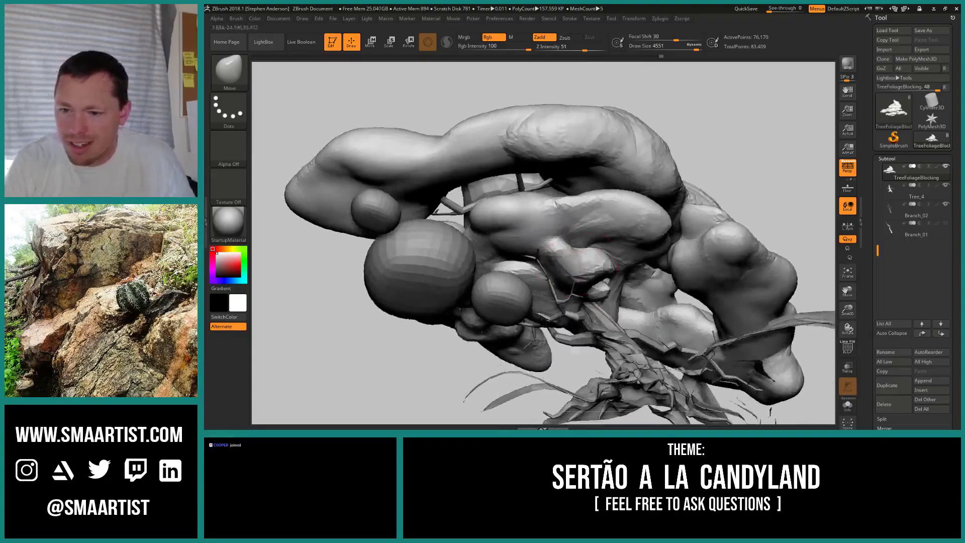
pyautogui.moveTo(538, 246); pyautogui.dragTo(551, 251)
pyautogui.moveTo(553, 251)
pyautogui.mouseDown(button='right')
pyautogui.moveTo(521, 304)
pyautogui.moveTo(525, 316)
pyautogui.moveTo(555, 244)
pyautogui.mouseUp(button='right')
pyautogui.moveTo(556, 244); pyautogui.dragTo(546, 242)
pyautogui.moveTo(546, 242); pyautogui.dragTo(561, 254, button='right')
# - Insert an IcosaSphere with the IMM Primitives brush at draw size 1891 beside the forked side branch and display the PolyFrame
pyautogui.press('b')
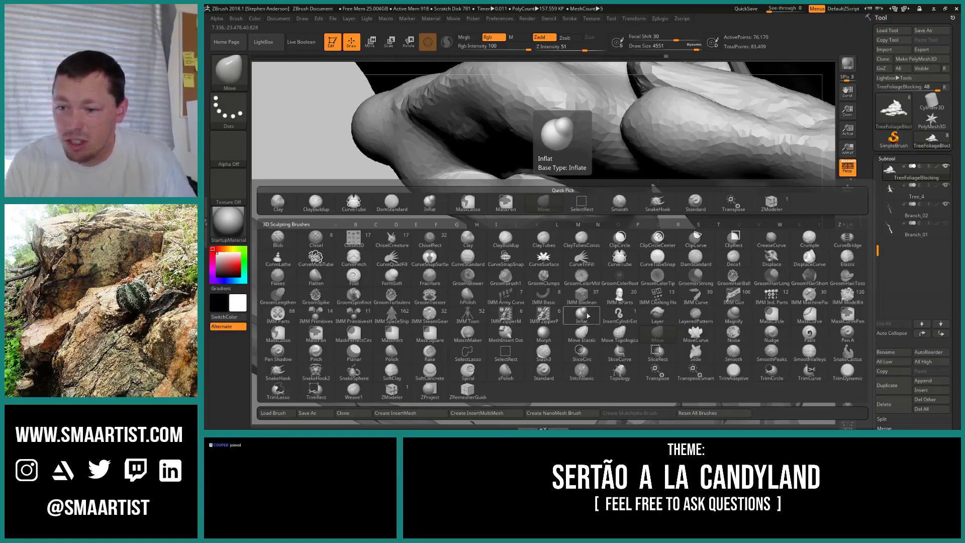
pyautogui.click(315, 313)
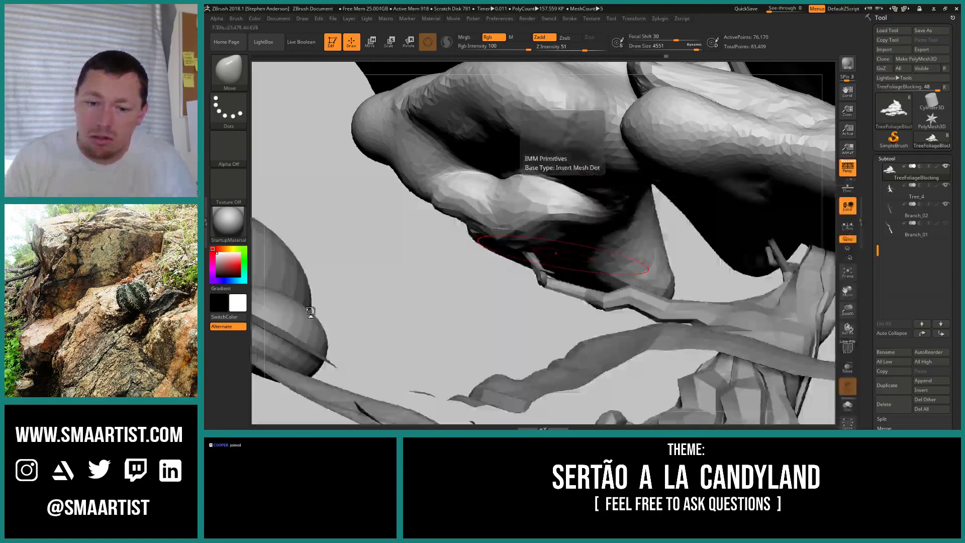
pyautogui.moveTo(438, 75)
pyautogui.mouseDown()
pyautogui.moveTo(677, 78)
pyautogui.moveTo(538, 77)
pyautogui.mouseUp()
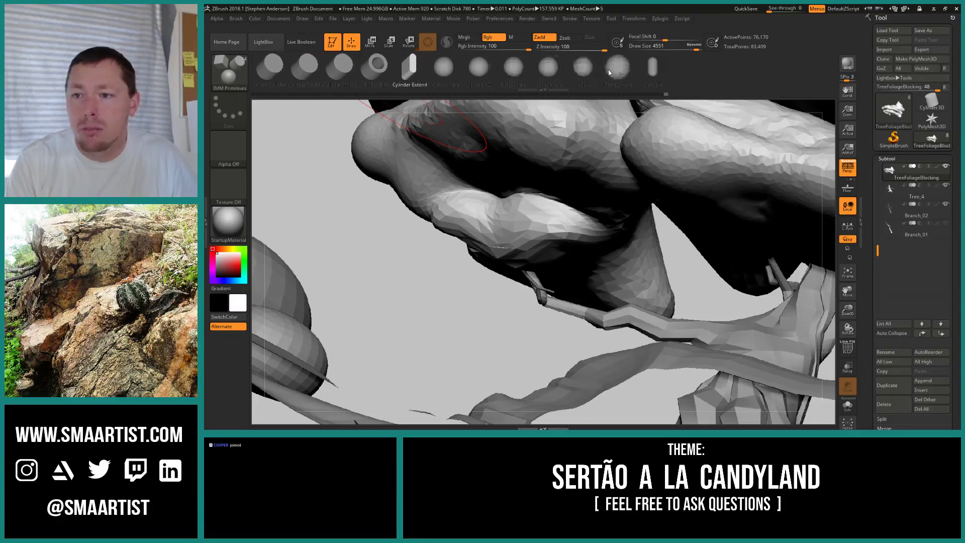
pyautogui.click(549, 68)
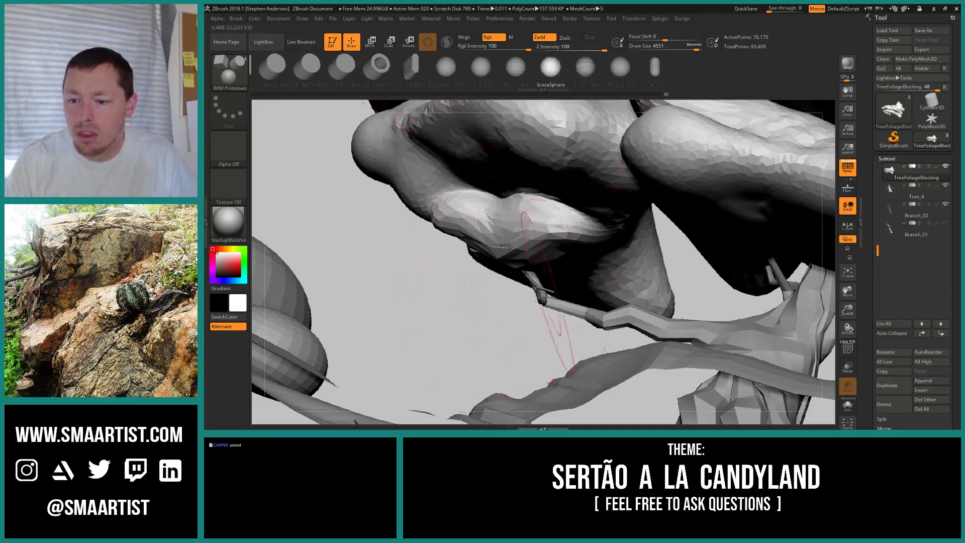
pyautogui.press('s')
pyautogui.moveTo(551, 288); pyautogui.dragTo(529, 288)
pyautogui.moveTo(530, 285)
pyautogui.mouseDown(button='right')
pyautogui.moveTo(553, 273)
pyautogui.moveTo(565, 289)
pyautogui.moveTo(614, 256)
pyautogui.moveTo(598, 229)
pyautogui.mouseUp(button='right')
pyautogui.hotkey('shift', 'f')
# - Reposition the inserted IcosaSphere over the twig at the side branch's fork, below the large foliage mass
pyautogui.press('w')
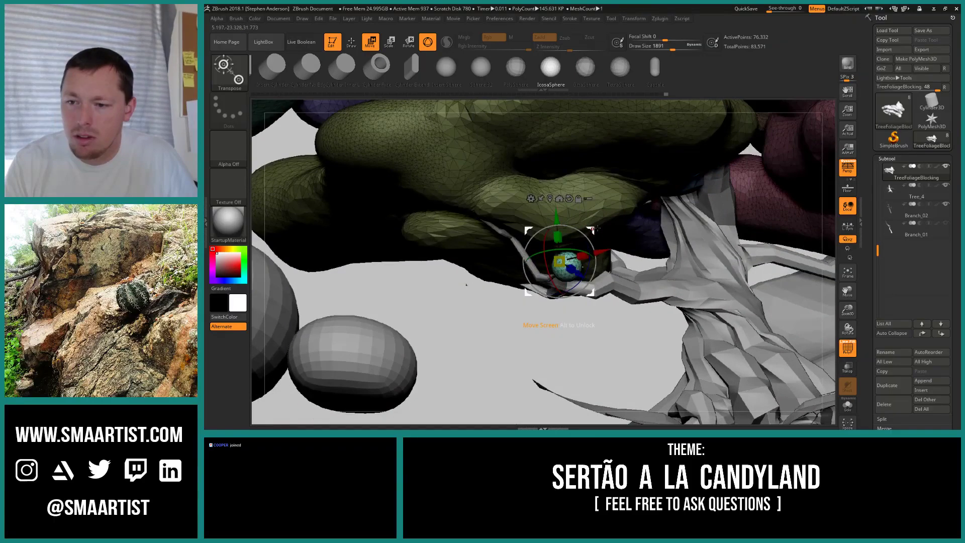
pyautogui.moveTo(597, 228); pyautogui.dragTo(611, 222)
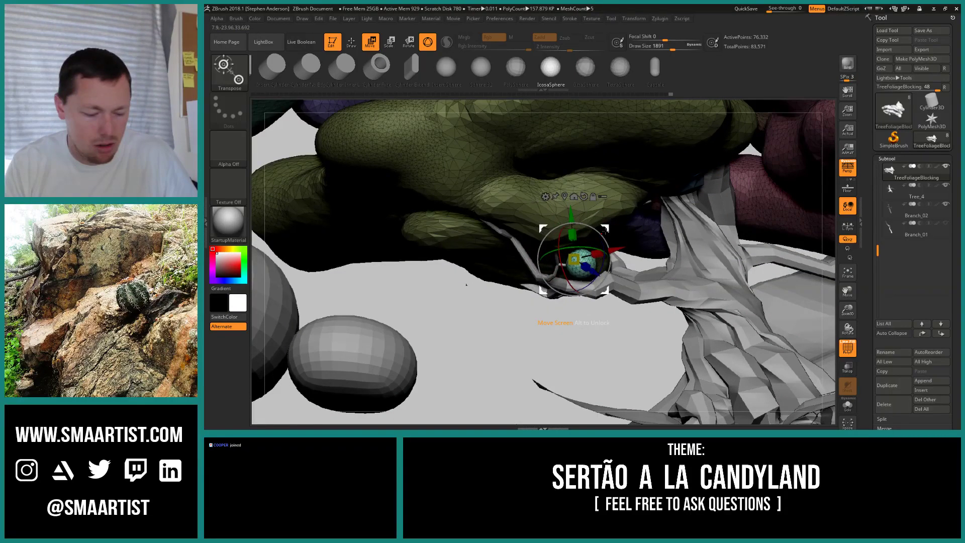
pyautogui.press('b')
pyautogui.press('m')
pyautogui.press('v')
pyautogui.moveTo(588, 240); pyautogui.dragTo(595, 263, button='right')
pyautogui.press('w')
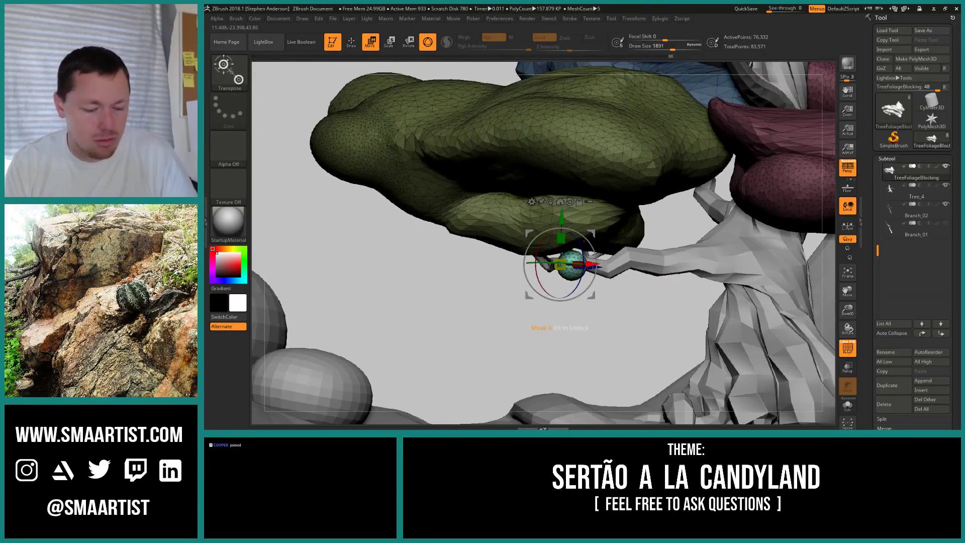
pyautogui.moveTo(576, 252); pyautogui.dragTo(560, 298)
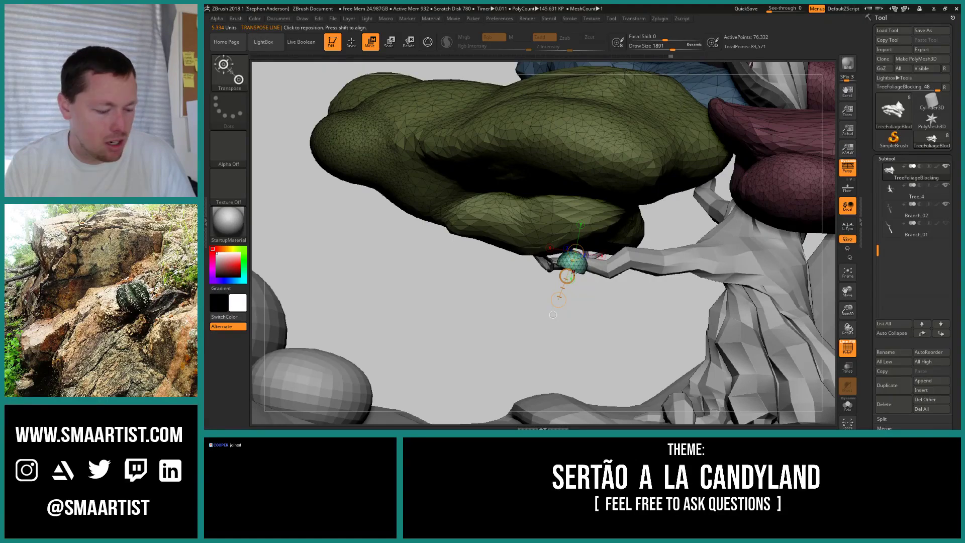
pyautogui.press('q')
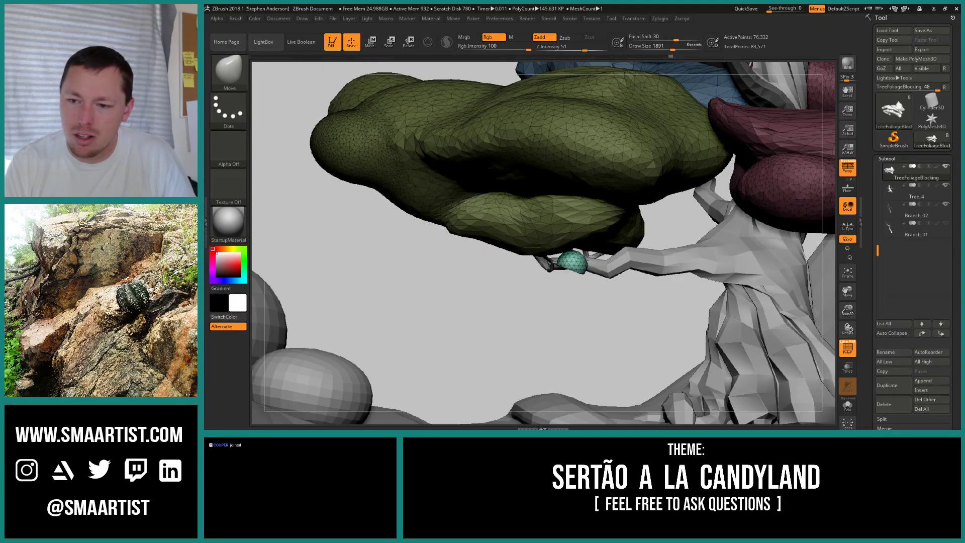
# - Stretch the inserted sphere into a flat foliage lump with the Move brush at draw size 1338 and smooth it, using Solo as needed
pyautogui.moveTo(417, 322)
pyautogui.mouseDown()
pyautogui.moveTo(397, 282)
pyautogui.moveTo(482, 236)
pyautogui.moveTo(598, 204)
pyautogui.mouseUp()
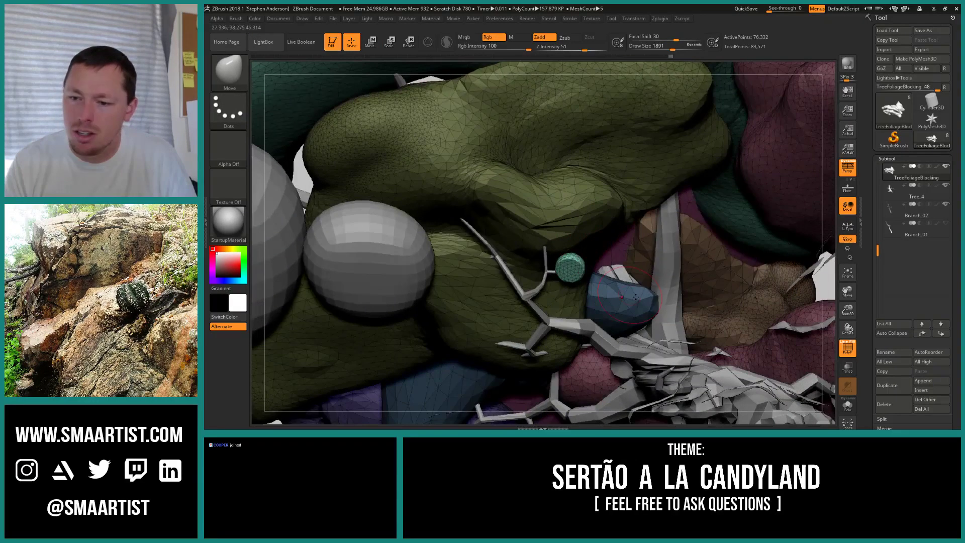
pyautogui.click(848, 405)
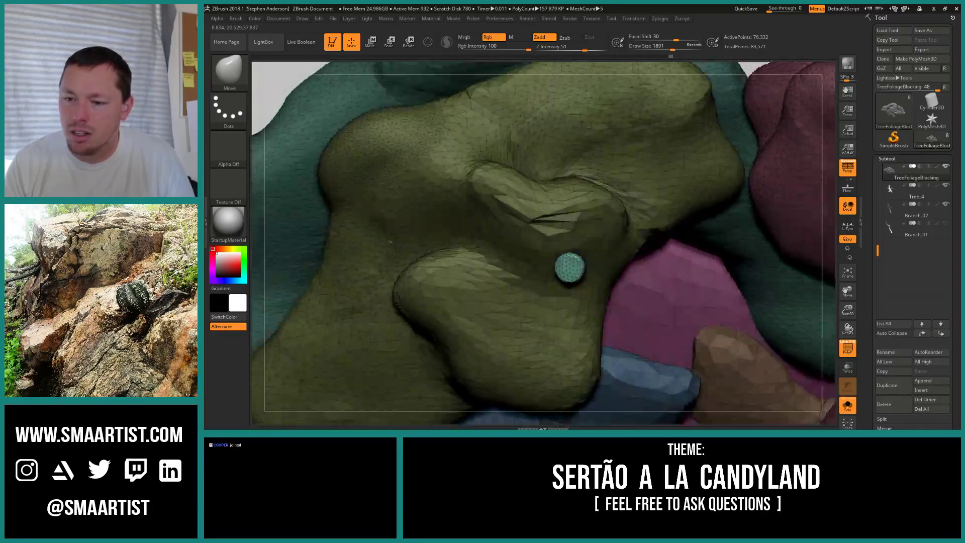
pyautogui.moveTo(569, 241); pyautogui.dragTo(588, 322, button='right')
pyautogui.moveTo(560, 272)
pyautogui.mouseDown()
pyautogui.moveTo(573, 264)
pyautogui.moveTo(621, 273)
pyautogui.moveTo(593, 247)
pyautogui.mouseUp()
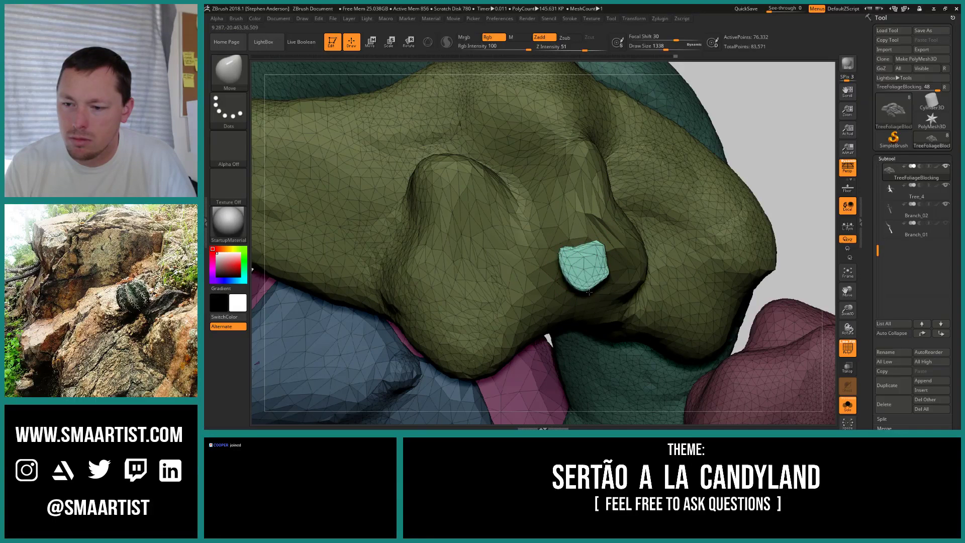
pyautogui.click(848, 406)
pyautogui.moveTo(569, 308); pyautogui.dragTo(581, 250, button='right')
pyautogui.moveTo(580, 251); pyautogui.dragTo(615, 265)
pyautogui.press('shift')
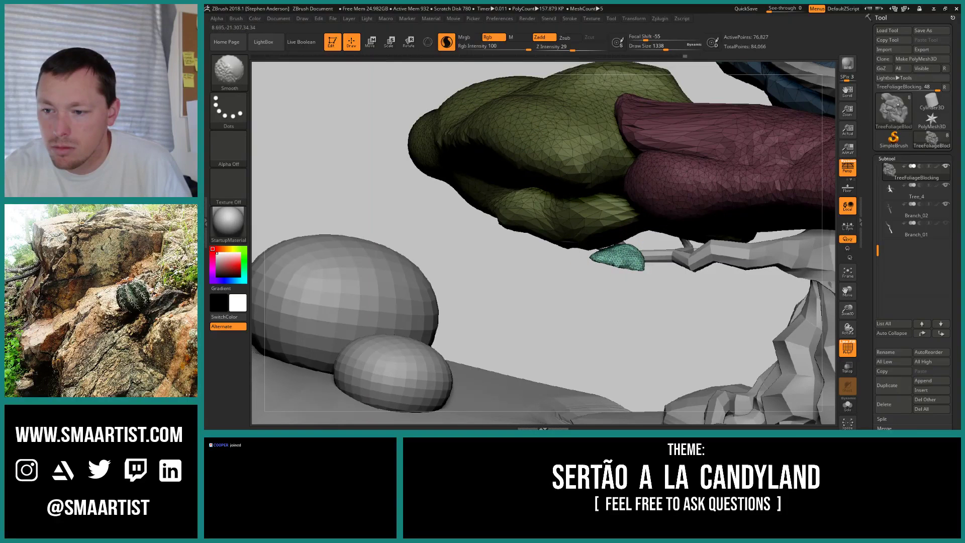
pyautogui.moveTo(646, 266)
pyautogui.keyDown('shift'); pyautogui.mouseDown()
pyautogui.moveTo(693, 252)
pyautogui.moveTo(638, 247)
pyautogui.moveTo(666, 232)
pyautogui.moveTo(645, 229)
pyautogui.mouseUp(); pyautogui.keyUp('shift')
# - Move the small foliage lump sideways with the transpose line so it sits over the side branch
pyautogui.press('w')
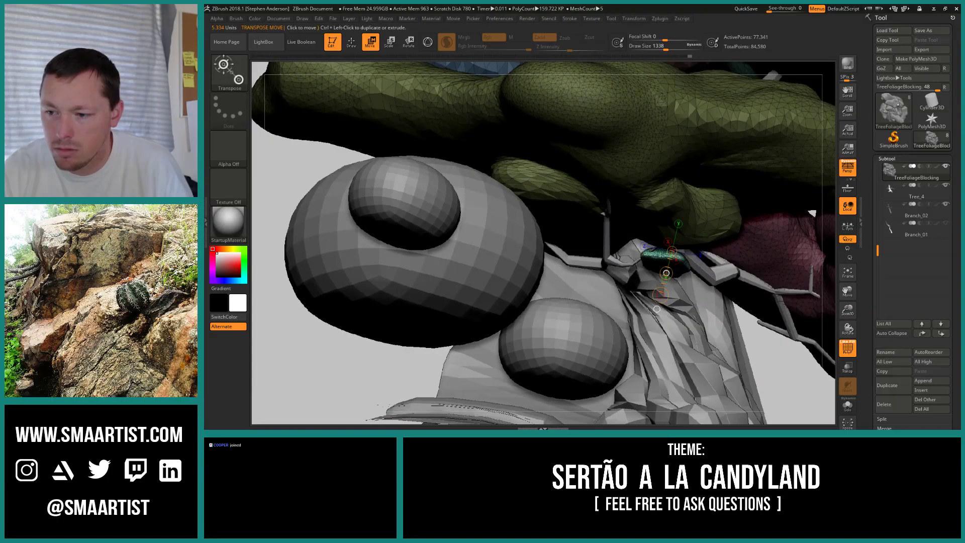
pyautogui.moveTo(667, 273); pyautogui.dragTo(689, 272)
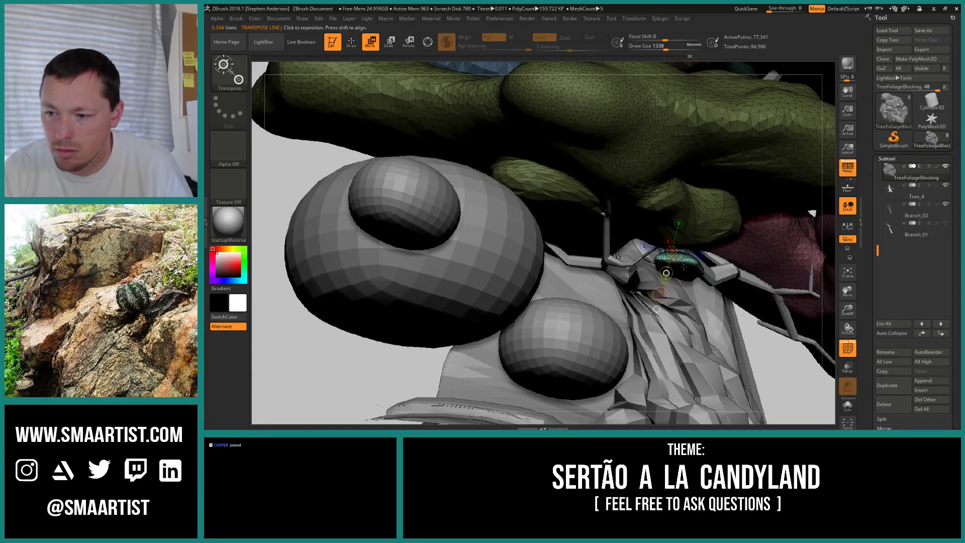
pyautogui.moveTo(691, 229); pyautogui.dragTo(725, 252, button='right')
pyautogui.moveTo(732, 312); pyautogui.dragTo(730, 311)
# - Solo the foliage subtool, build up rounded clumps on the small lump with ClayBuildup at draw size 556, and smooth them
pyautogui.press('b')
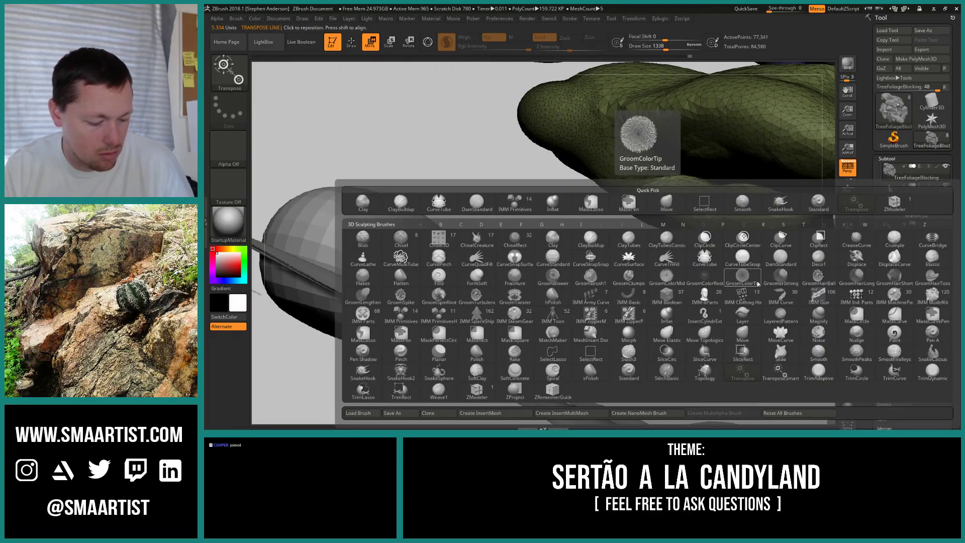
pyautogui.press('s')
pyautogui.press('t')
pyautogui.click(848, 402)
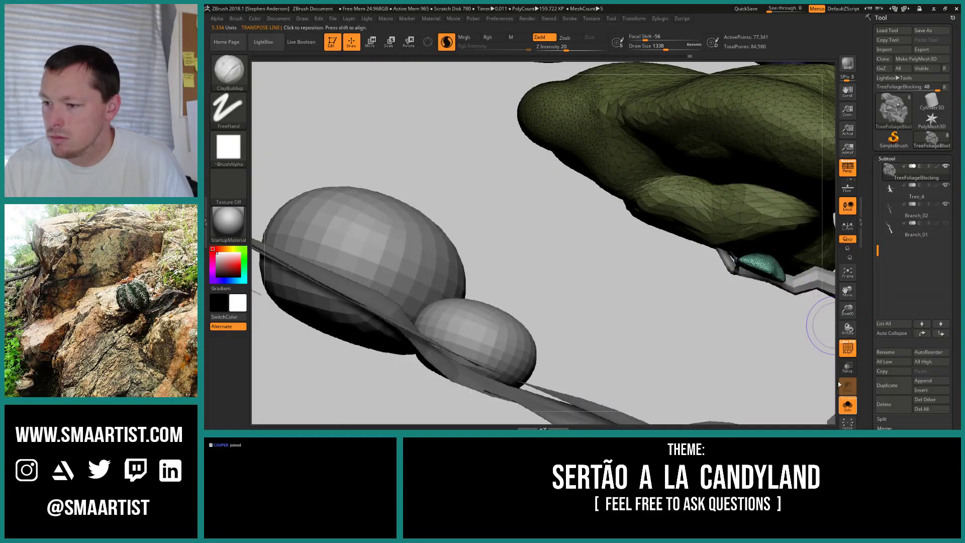
pyautogui.moveTo(800, 306)
pyautogui.mouseDown(button='right')
pyautogui.moveTo(779, 297)
pyautogui.moveTo(776, 334)
pyautogui.moveTo(737, 301)
pyautogui.moveTo(719, 302)
pyautogui.moveTo(770, 296)
pyautogui.mouseUp(button='right')
pyautogui.press('b')
pyautogui.press('c')
pyautogui.press('b')
pyautogui.press('s')
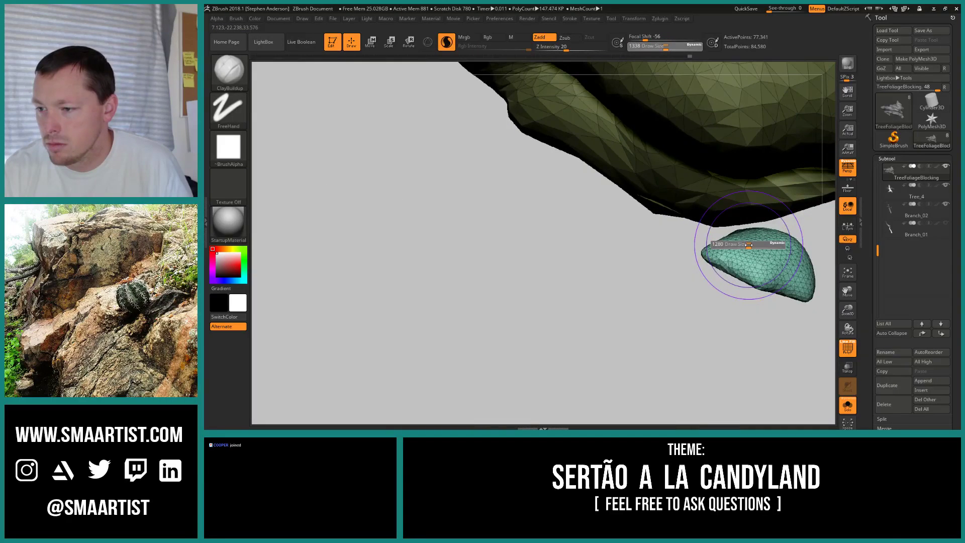
pyautogui.moveTo(745, 249)
pyautogui.mouseDown()
pyautogui.moveTo(723, 248)
pyautogui.moveTo(768, 238)
pyautogui.moveTo(747, 236)
pyautogui.mouseUp()
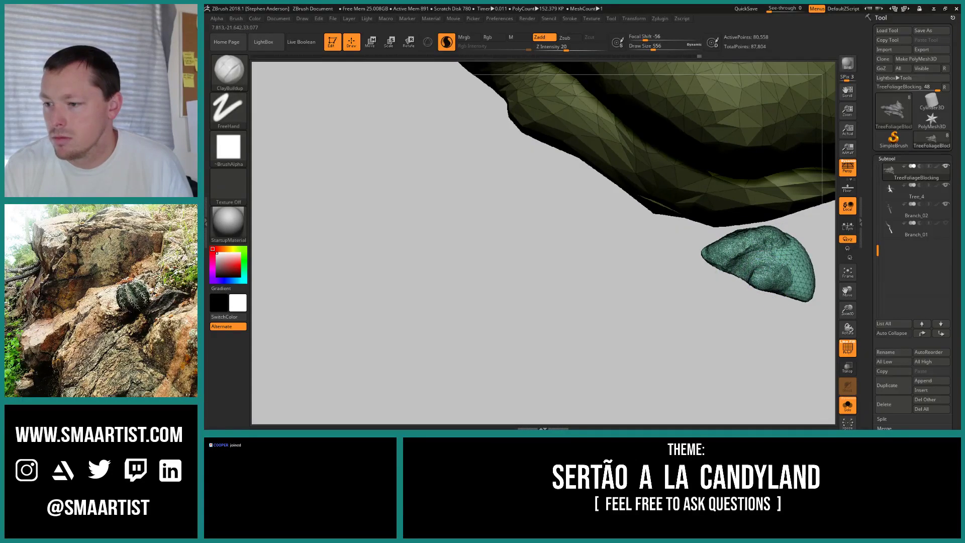
pyautogui.moveTo(791, 259); pyautogui.dragTo(773, 298)
pyautogui.keyDown('alt'); pyautogui.moveTo(805, 273); pyautogui.dragTo(777, 273, button='right'); pyautogui.keyUp('alt')
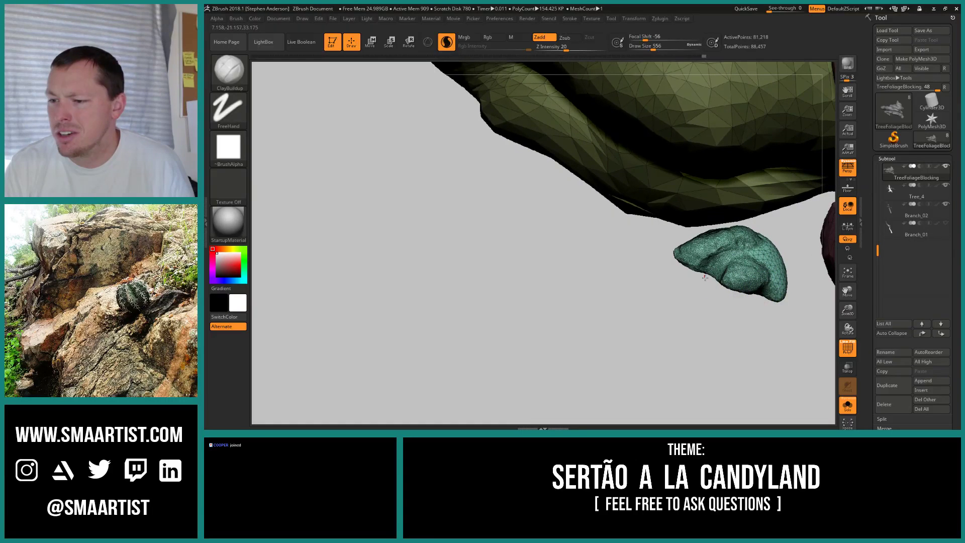
pyautogui.press('shift')
pyautogui.keyDown('shift'); pyautogui.moveTo(726, 269); pyautogui.dragTo(714, 255); pyautogui.keyUp('shift')
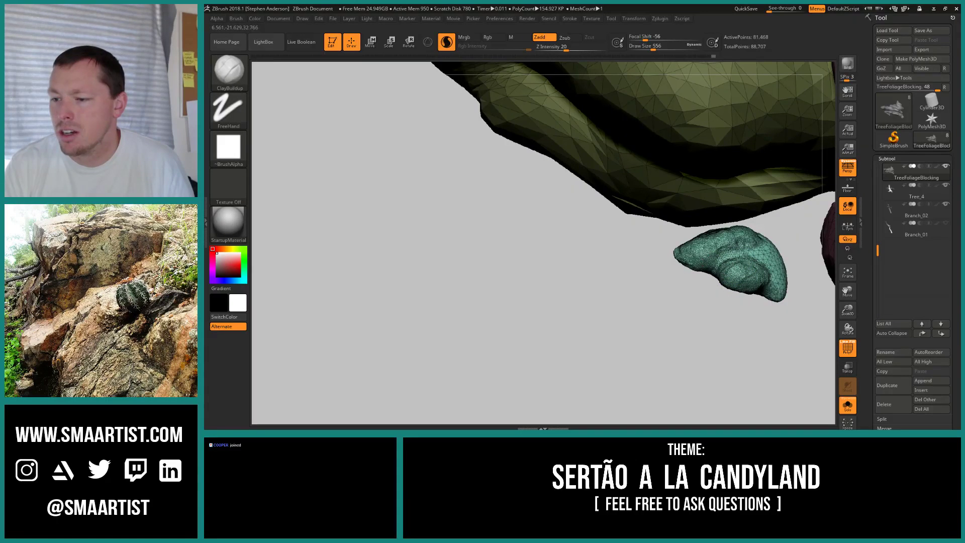
# - Build up more clumps on the small lump's tip, edges and reverse side with the ClayBuildup brush
pyautogui.moveTo(707, 256)
pyautogui.mouseDown(button='right')
pyautogui.moveTo(739, 241)
pyautogui.moveTo(709, 230)
pyautogui.moveTo(595, 255)
pyautogui.moveTo(594, 267)
pyautogui.moveTo(636, 261)
pyautogui.moveTo(626, 269)
pyautogui.mouseUp(button='right')
pyautogui.moveTo(597, 282)
pyautogui.mouseDown()
pyautogui.moveTo(609, 274)
pyautogui.moveTo(599, 272)
pyautogui.moveTo(621, 274)
pyautogui.moveTo(603, 258)
pyautogui.moveTo(619, 261)
pyautogui.mouseUp()
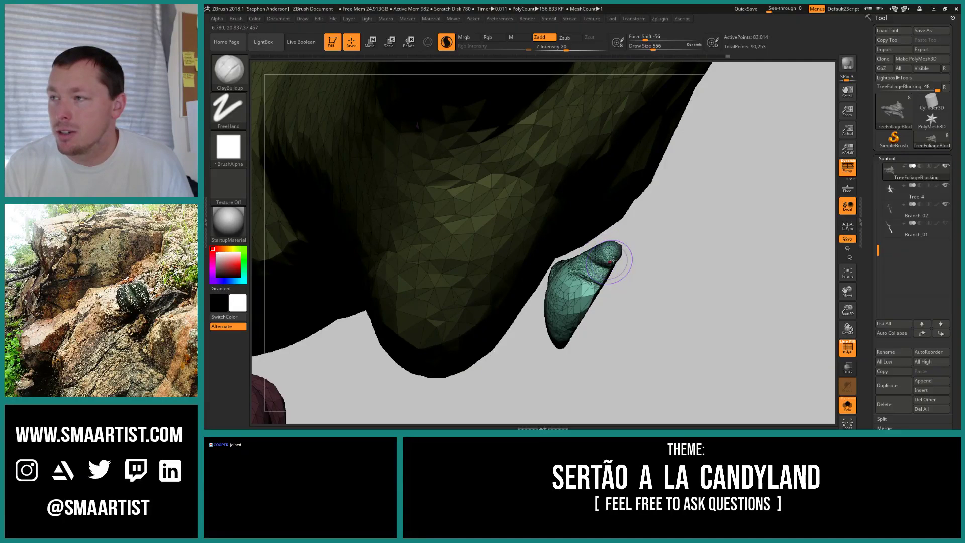
pyautogui.moveTo(614, 262); pyautogui.dragTo(599, 287, button='right')
pyautogui.moveTo(577, 291); pyautogui.dragTo(571, 313)
pyautogui.moveTo(615, 286); pyautogui.dragTo(574, 307, button='right')
pyautogui.moveTo(567, 308)
pyautogui.mouseDown()
pyautogui.moveTo(598, 293)
pyautogui.moveTo(564, 316)
pyautogui.moveTo(603, 297)
pyautogui.mouseUp()
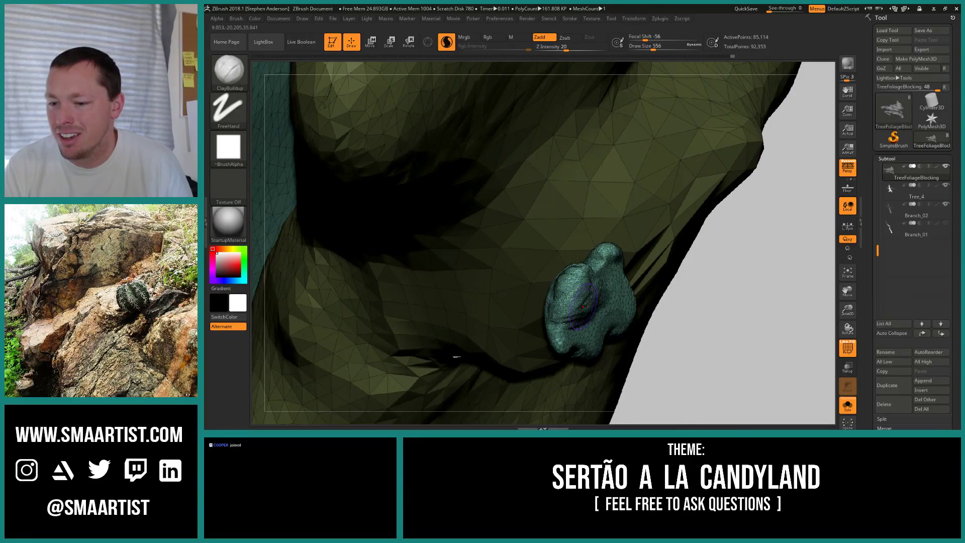
pyautogui.moveTo(574, 301); pyautogui.dragTo(625, 310, button='right')
pyautogui.moveTo(564, 331); pyautogui.dragTo(572, 284)
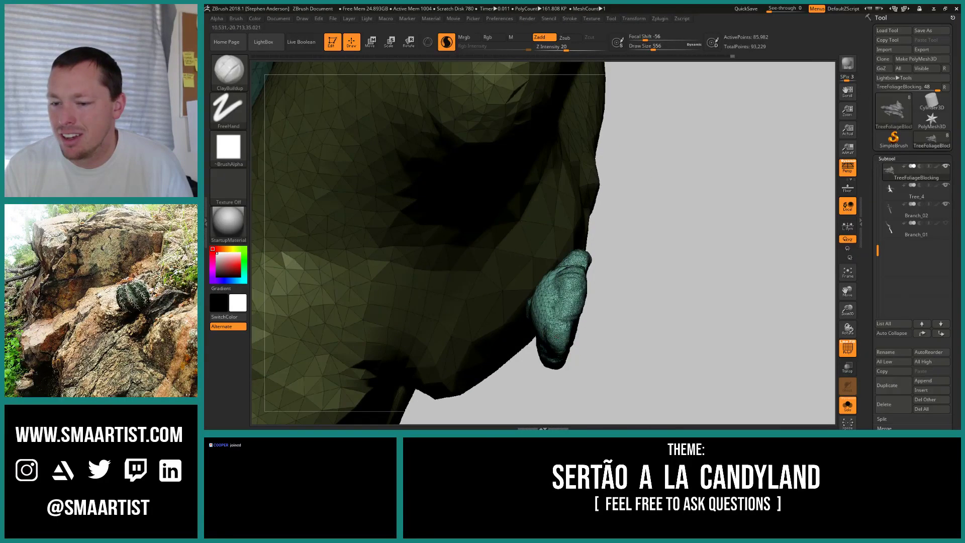
# - Fill out the small lump's remaining sides with ClayBuildup strokes, hide the PolyFrame and leave Solo mode
pyautogui.moveTo(547, 312); pyautogui.dragTo(580, 324, button='right')
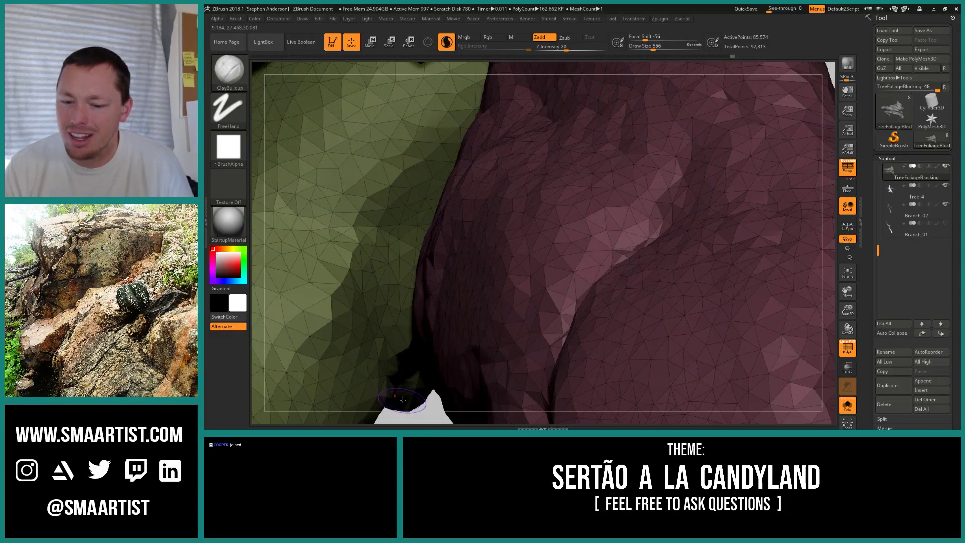
pyautogui.moveTo(397, 400)
pyautogui.mouseDown(button='right')
pyautogui.moveTo(732, 372)
pyautogui.moveTo(724, 352)
pyautogui.mouseUp(button='right')
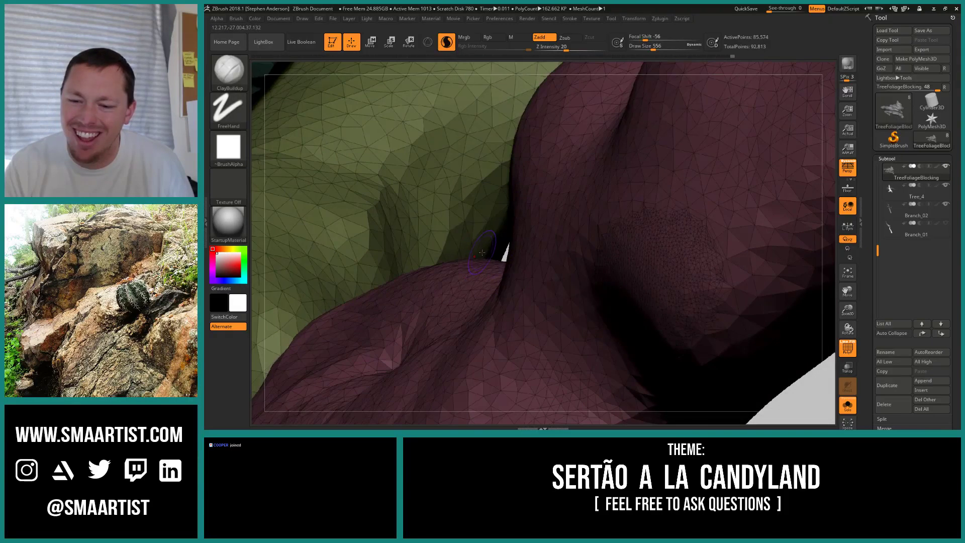
pyautogui.moveTo(482, 252); pyautogui.dragTo(537, 326, button='right')
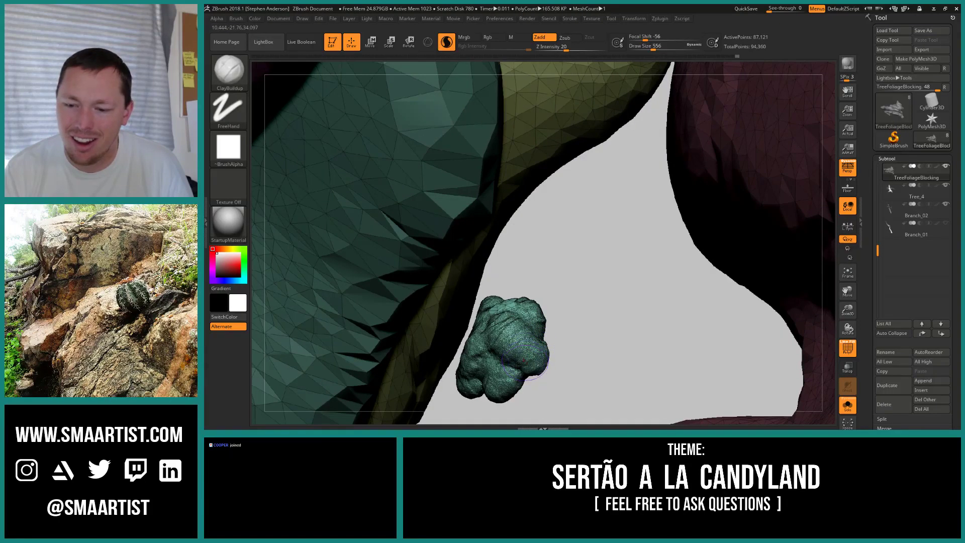
pyautogui.moveTo(524, 361); pyautogui.dragTo(414, 355, button='right')
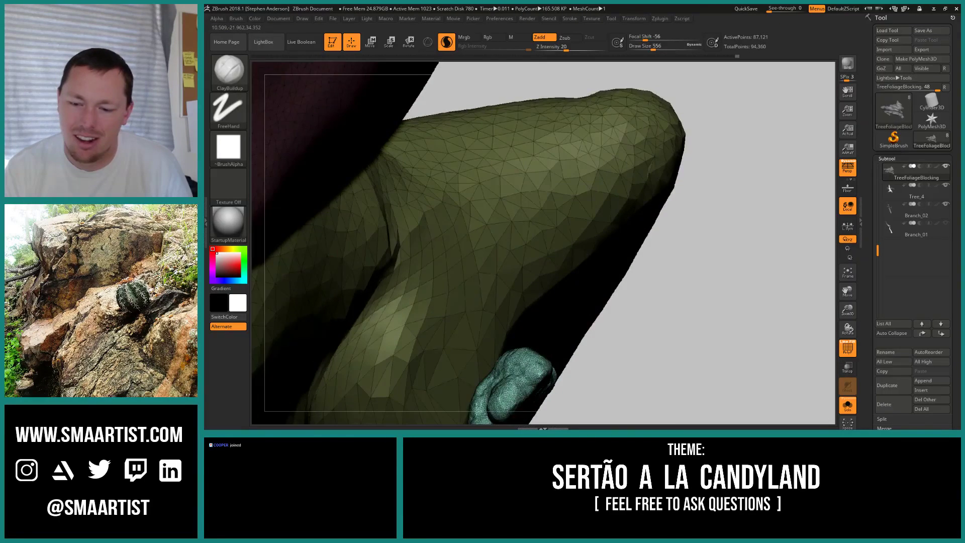
pyautogui.moveTo(540, 338); pyautogui.dragTo(451, 153, button='right')
pyautogui.hotkey('shift', 'f')
pyautogui.keyDown('ctrl'); pyautogui.moveTo(569, 269); pyautogui.dragTo(602, 298); pyautogui.keyUp('ctrl')
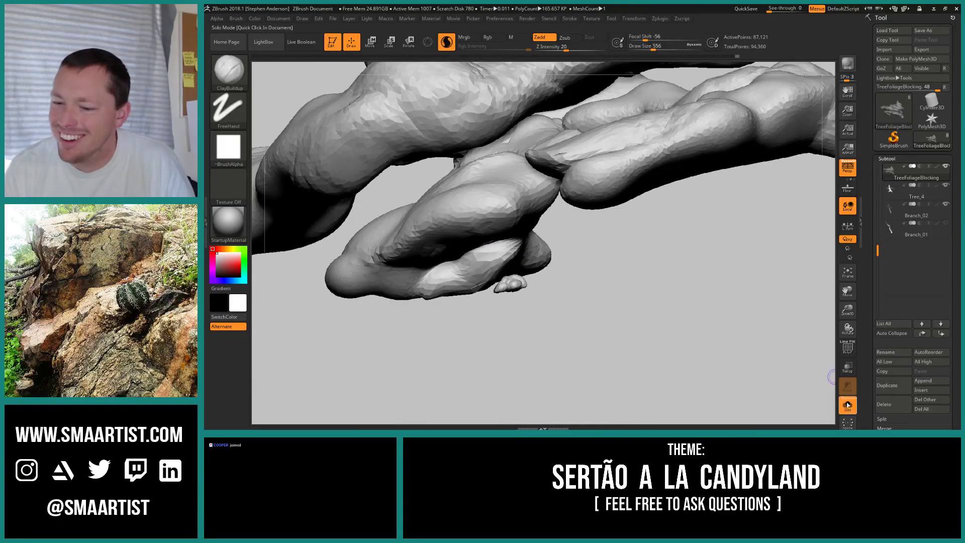
pyautogui.click(848, 405)
# - Mask all foliage except the small clump and adjust its size and position on the side branch with the gizmo
pyautogui.moveTo(453, 260); pyautogui.dragTo(491, 252, button='right')
pyautogui.press('w')
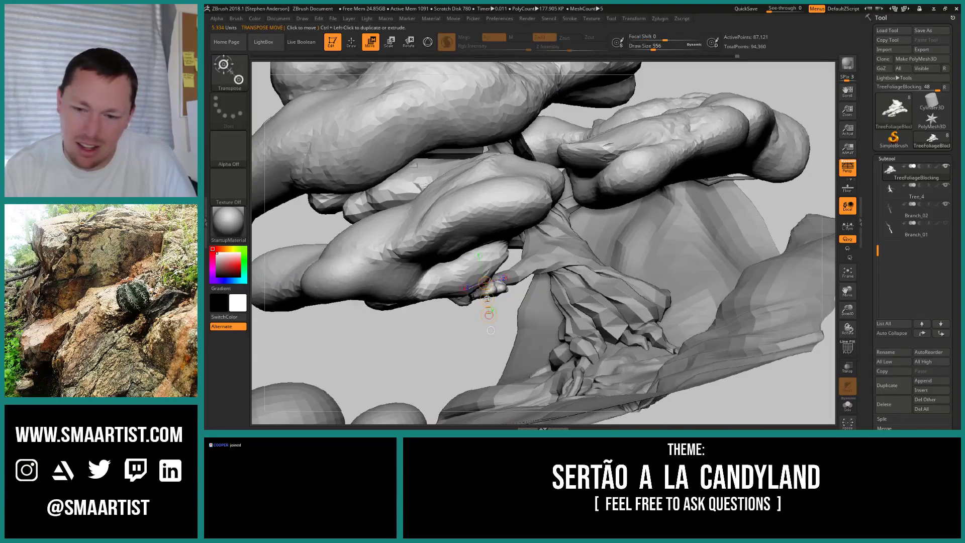
pyautogui.press('e')
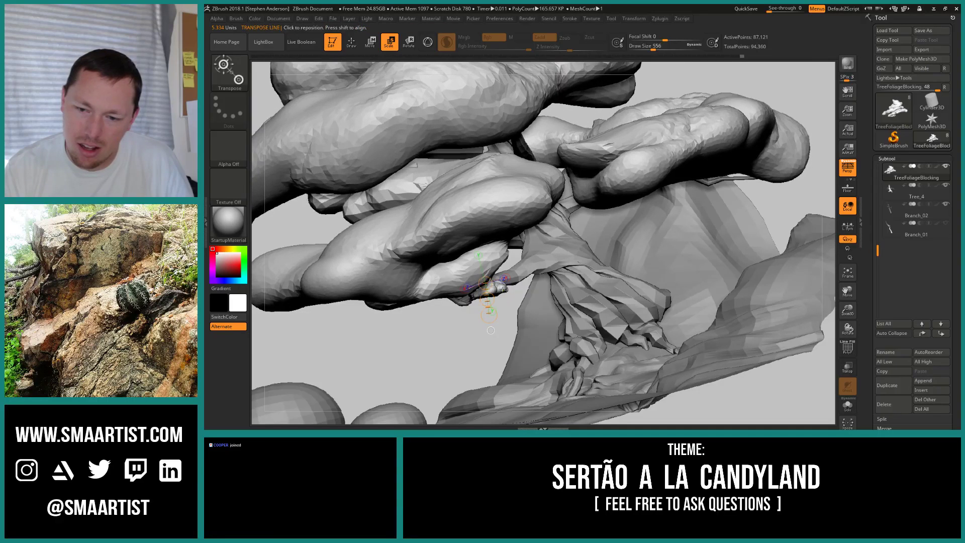
pyautogui.keyDown('ctrl'); pyautogui.click(502, 290); pyautogui.keyUp('ctrl')
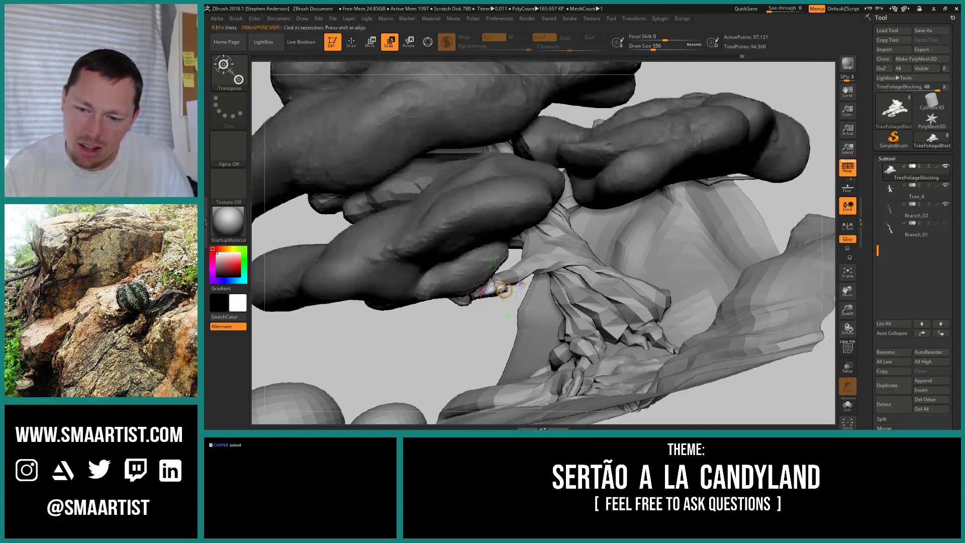
pyautogui.keyDown('ctrl'); pyautogui.click(539, 277); pyautogui.keyUp('ctrl')
pyautogui.click(539, 278)
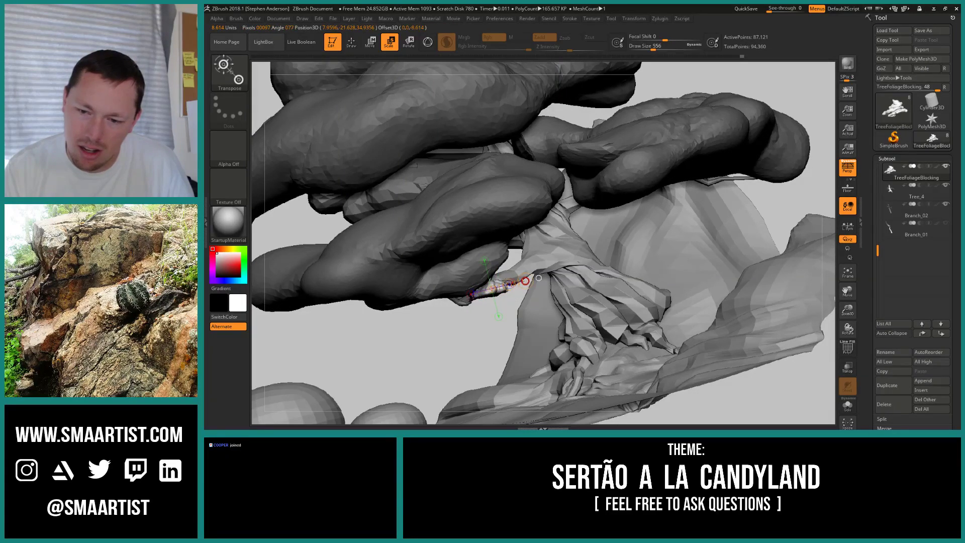
pyautogui.press('y')
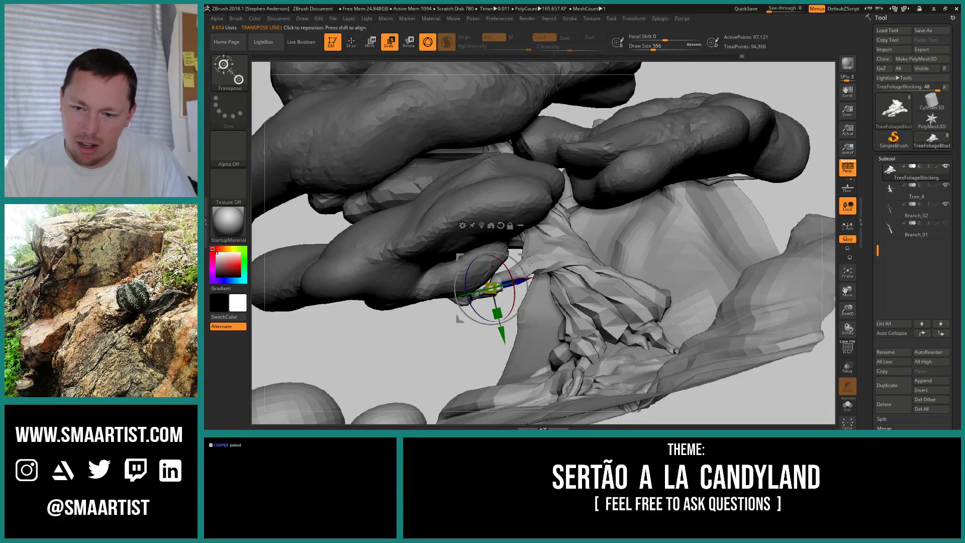
pyautogui.moveTo(523, 257); pyautogui.dragTo(523, 255)
pyautogui.moveTo(491, 286); pyautogui.dragTo(489, 288)
pyautogui.press('q')
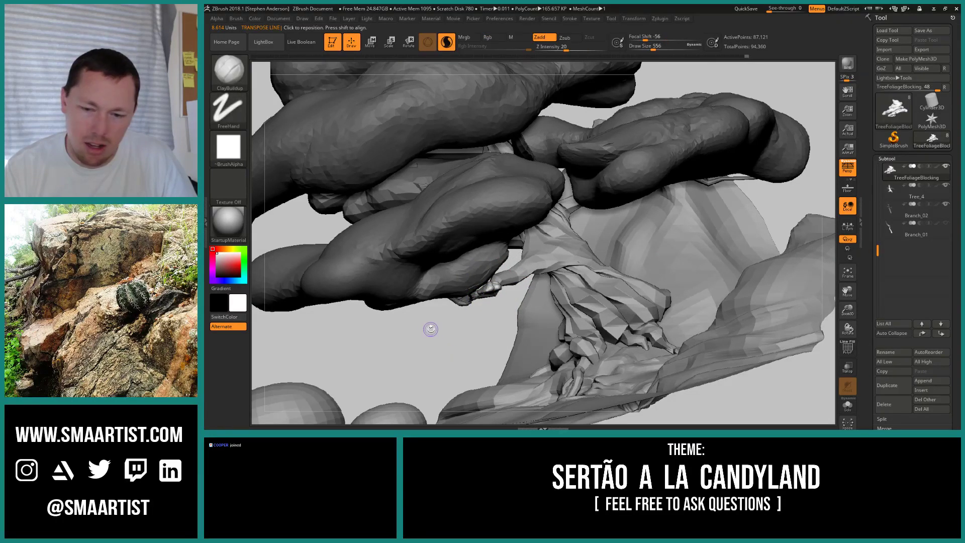
# - Remask all foliage except the small clump on the side branch, scale it down slightly and nudge it into place, clearing the mask when done
pyautogui.keyDown('ctrl'); pyautogui.moveTo(432, 330); pyautogui.dragTo(468, 344); pyautogui.keyUp('ctrl')
pyautogui.moveTo(473, 342)
pyautogui.keyDown('ctrl'); pyautogui.mouseDown(button='right')
pyautogui.moveTo(508, 256)
pyautogui.moveTo(593, 249)
pyautogui.moveTo(508, 261)
pyautogui.moveTo(548, 226)
pyautogui.moveTo(565, 329)
pyautogui.mouseUp(button='right'); pyautogui.keyUp('ctrl')
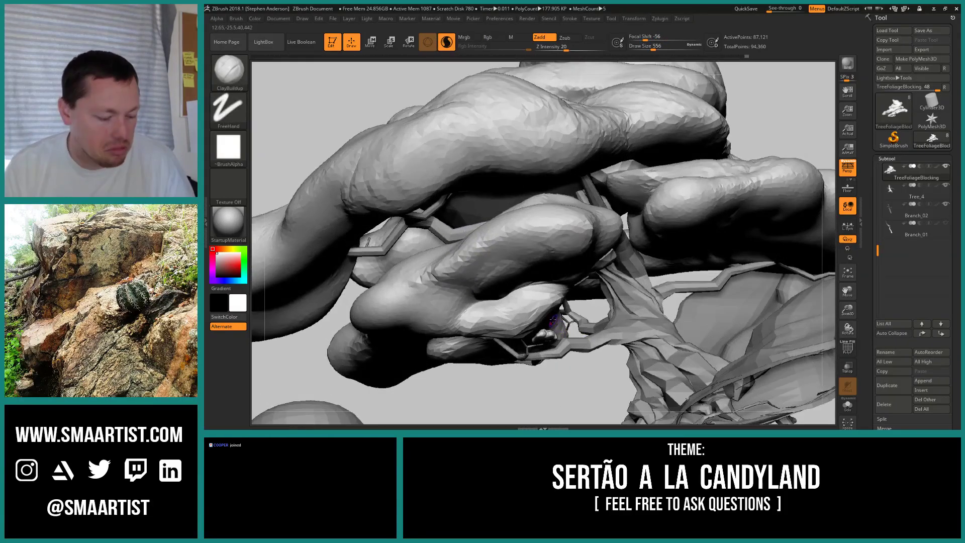
pyautogui.keyDown('ctrl'); pyautogui.click(572, 328); pyautogui.keyUp('ctrl')
pyautogui.press('r')
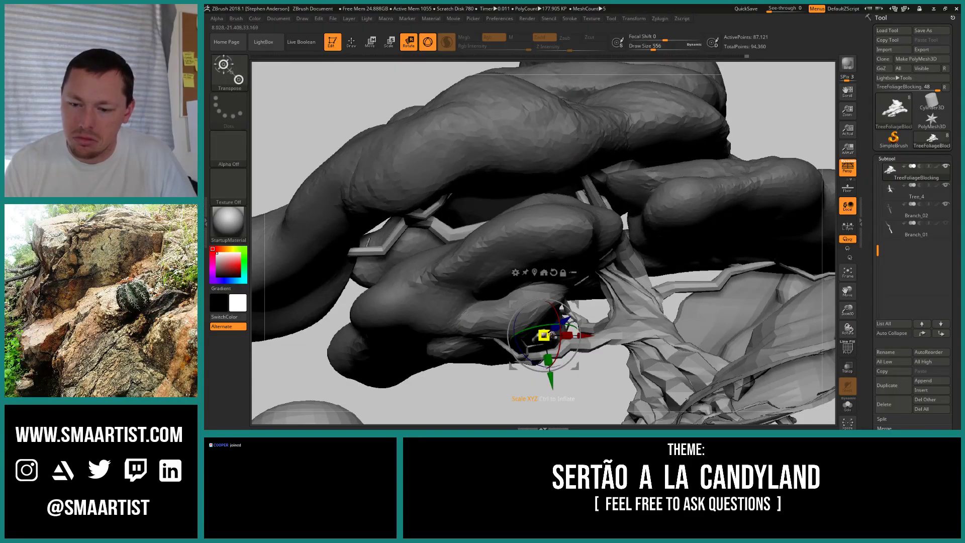
pyautogui.press('w')
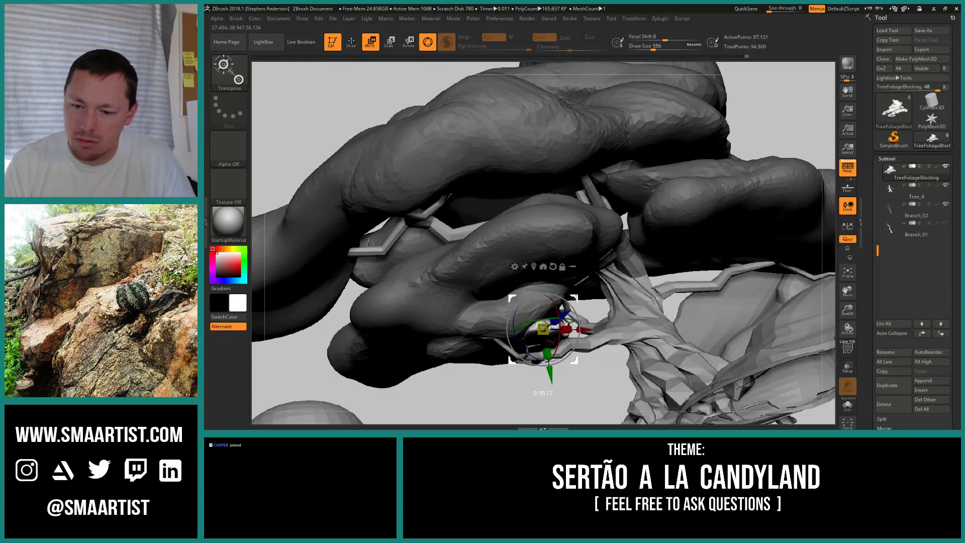
pyautogui.moveTo(577, 298); pyautogui.dragTo(573, 300)
pyautogui.moveTo(540, 320); pyautogui.dragTo(511, 295, button='right')
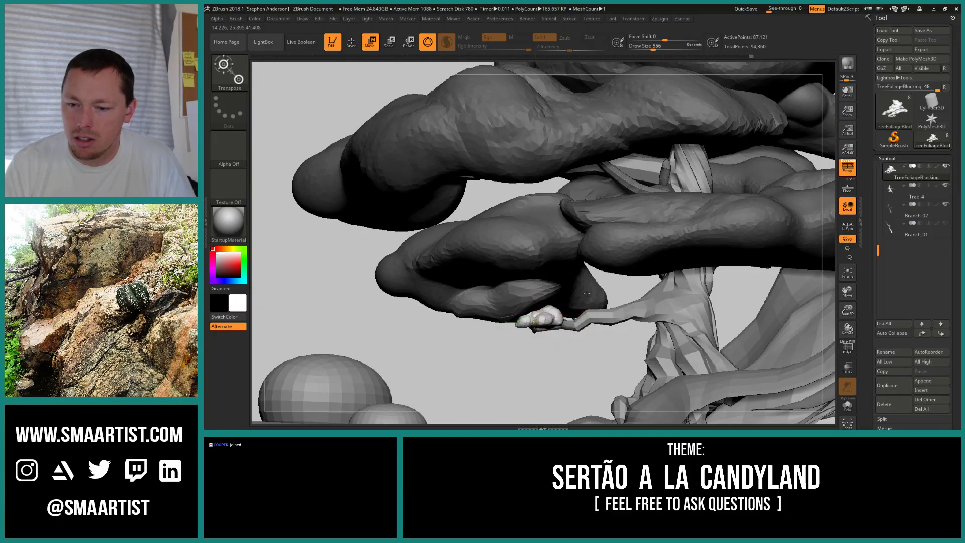
pyautogui.moveTo(587, 294)
pyautogui.mouseDown(button='right')
pyautogui.moveTo(495, 326)
pyautogui.moveTo(476, 347)
pyautogui.mouseUp(button='right')
pyautogui.keyDown('ctrl'); pyautogui.moveTo(452, 341); pyautogui.dragTo(473, 359); pyautogui.keyUp('ctrl')
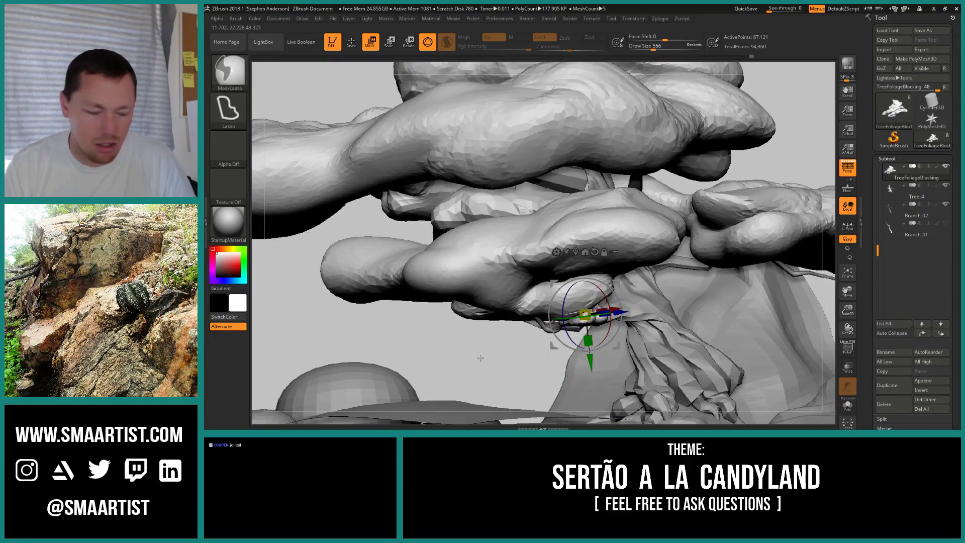
pyautogui.press('q')
# - Check the whole tree's silhouette from several angles and save the project file
pyautogui.moveTo(508, 349)
pyautogui.keyDown('ctrl'); pyautogui.mouseDown(button='right')
pyautogui.moveTo(541, 307)
pyautogui.moveTo(606, 254)
pyautogui.moveTo(610, 286)
pyautogui.mouseUp(button='right'); pyautogui.keyUp('ctrl')
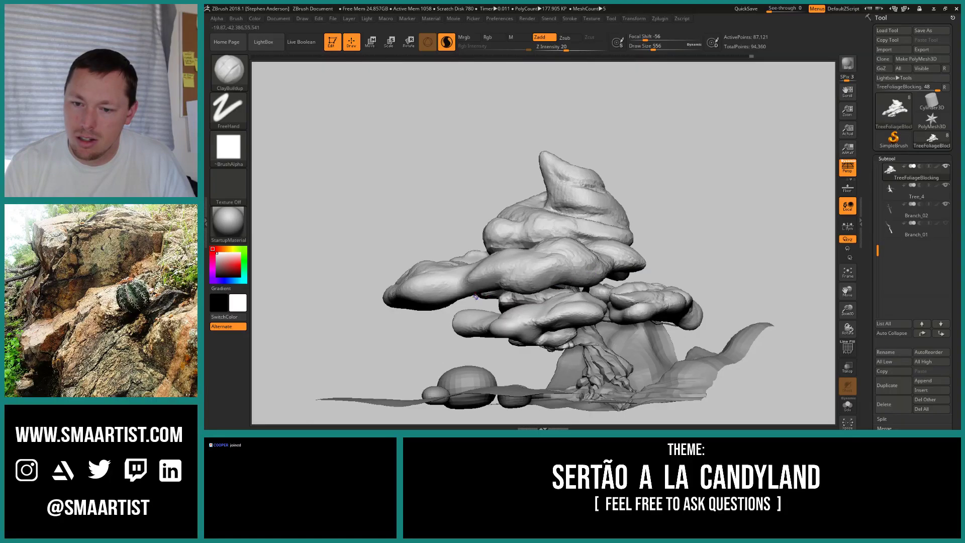
pyautogui.moveTo(461, 294)
pyautogui.mouseDown(button='right')
pyautogui.moveTo(465, 262)
pyautogui.moveTo(462, 301)
pyautogui.moveTo(420, 300)
pyautogui.moveTo(490, 299)
pyautogui.mouseUp(button='right')
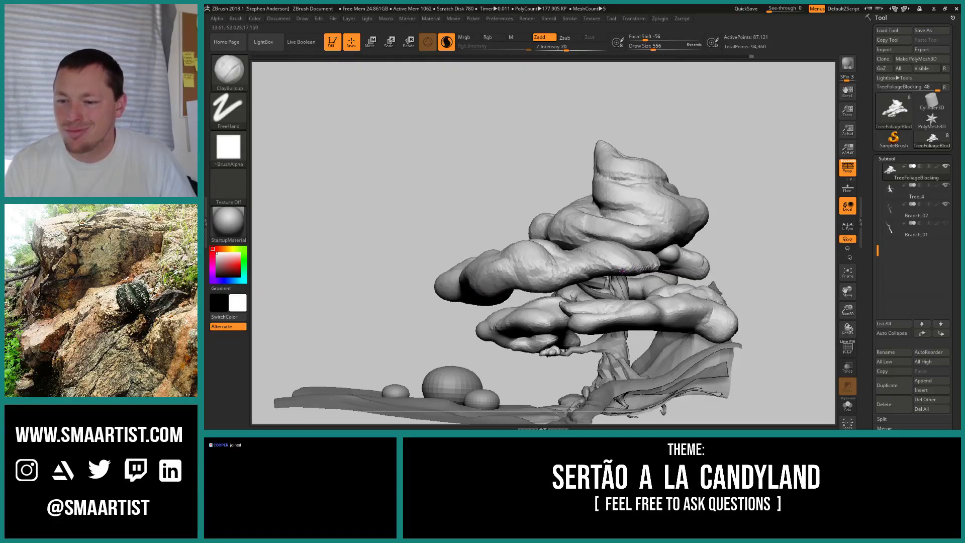
pyautogui.moveTo(628, 270)
pyautogui.mouseDown(button='right')
pyautogui.moveTo(649, 279)
pyautogui.moveTo(592, 270)
pyautogui.moveTo(646, 271)
pyautogui.moveTo(625, 255)
pyautogui.moveTo(645, 281)
pyautogui.moveTo(635, 272)
pyautogui.moveTo(656, 261)
pyautogui.moveTo(650, 250)
pyautogui.moveTo(666, 254)
pyautogui.mouseUp(button='right')
pyautogui.keyDown('alt'); pyautogui.moveTo(722, 189); pyautogui.dragTo(732, 187, button='right'); pyautogui.keyUp('alt')
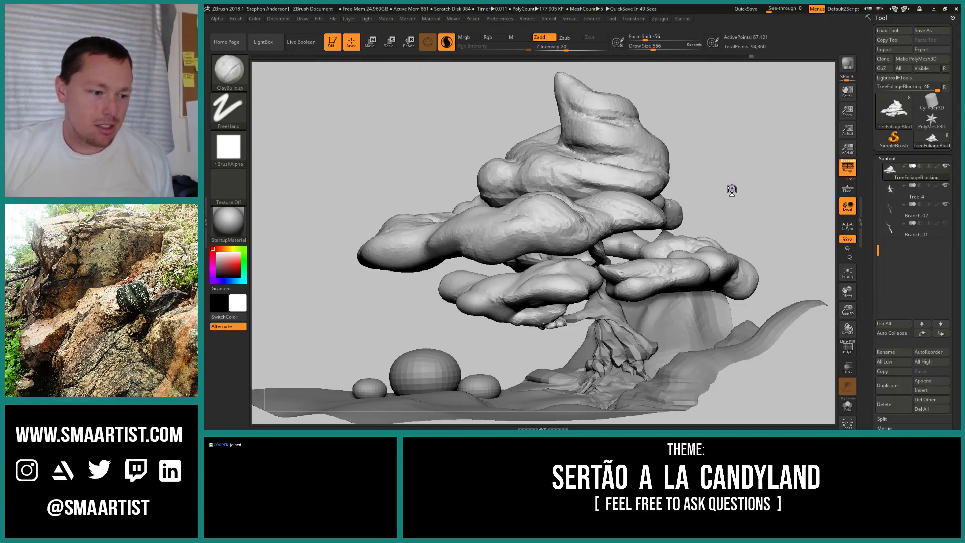
pyautogui.press('ctrl')
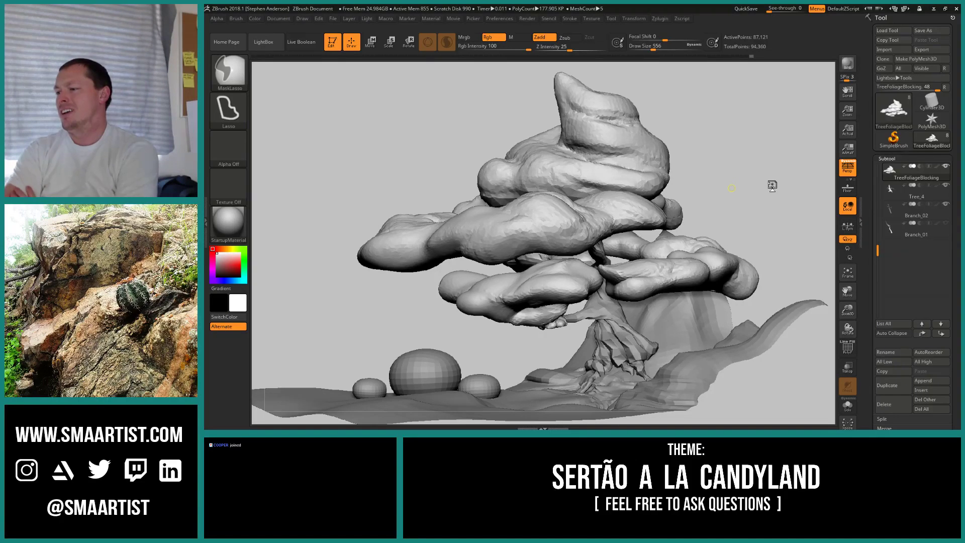
pyautogui.hotkey('ctrl', 's')
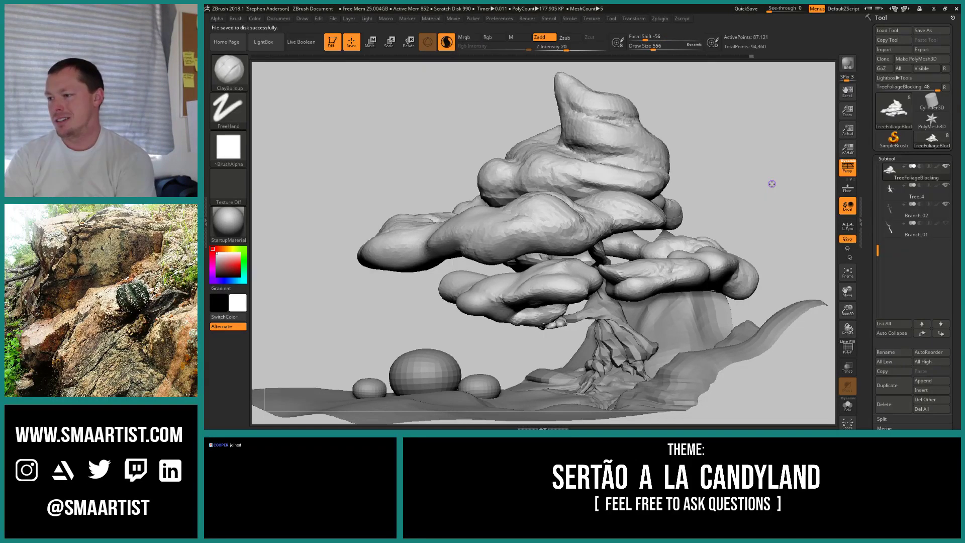